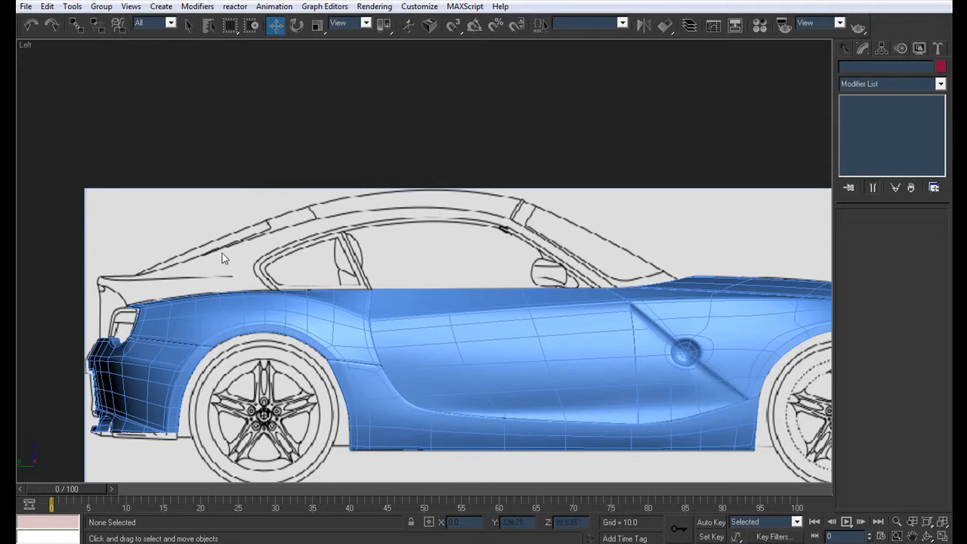
# Examine the car body and its blueprints in the side, perspective and other views.
pyautogui.hotkey('alt', 'w')
pyautogui.moveTo(597, 192); pyautogui.dragTo(697, 246, button='middle')
pyautogui.scroll(-4, 642, 225)
pyautogui.moveTo(316, 184); pyautogui.dragTo(220, 119, button='middle')
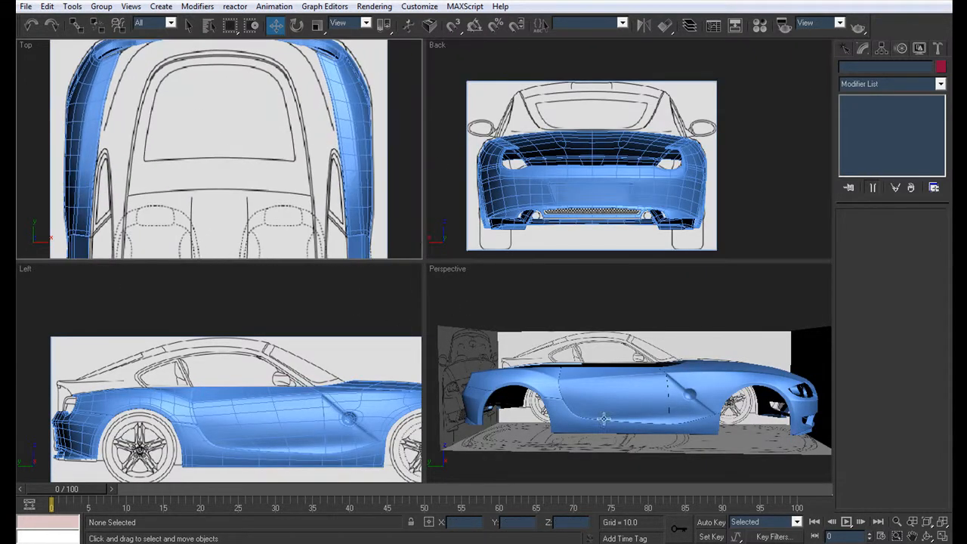
pyautogui.moveTo(538, 399); pyautogui.dragTo(662, 414, button='middle')
pyautogui.scroll(3, 655, 413)
pyautogui.moveTo(609, 399)
pyautogui.keyDown('alt'); pyautogui.mouseDown(button='middle')
pyautogui.moveTo(689, 412)
pyautogui.moveTo(592, 406)
pyautogui.mouseUp(button='middle'); pyautogui.keyUp('alt')
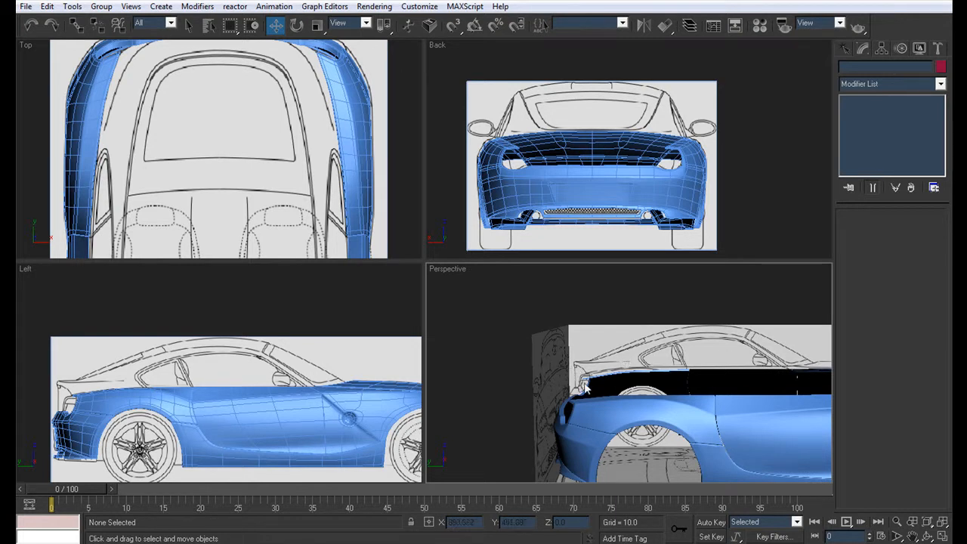
pyautogui.moveTo(624, 379); pyautogui.dragTo(582, 367, button='middle')
pyautogui.moveTo(261, 394); pyautogui.dragTo(231, 373, button='middle')
pyautogui.scroll(-3, 205, 382)
pyautogui.scroll(3, 286, 382)
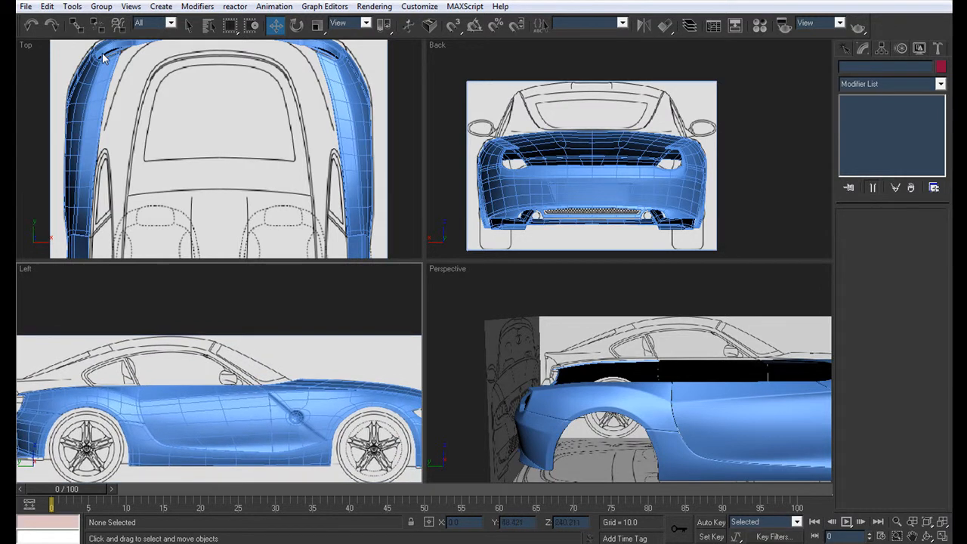
# Save the scene as a new numbered Body file in the Modeling Studio folder.
pyautogui.click(25, 6)
pyautogui.click(34, 96)
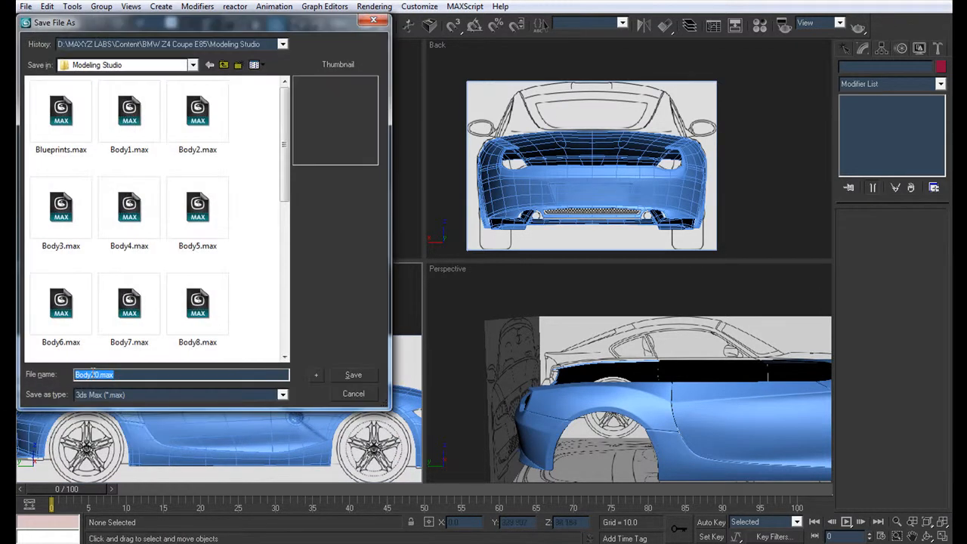
pyautogui.click(99, 374)
pyautogui.press('Return')
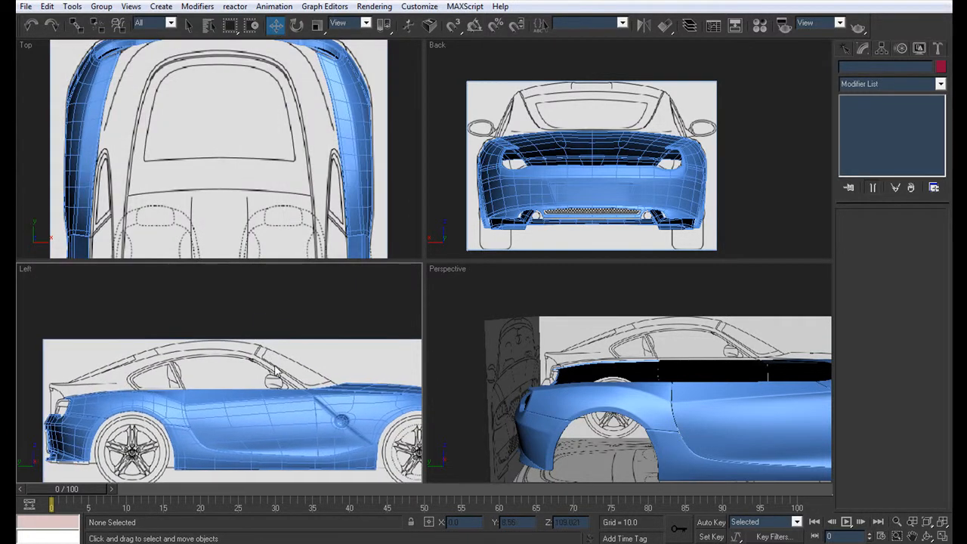
# Select the Side + Front body and switch its Editable Poly to polygon editing in the side view.
pyautogui.hotkey('alt', 'w')
pyautogui.scroll(5, 340, 372)
pyautogui.click(362, 368)
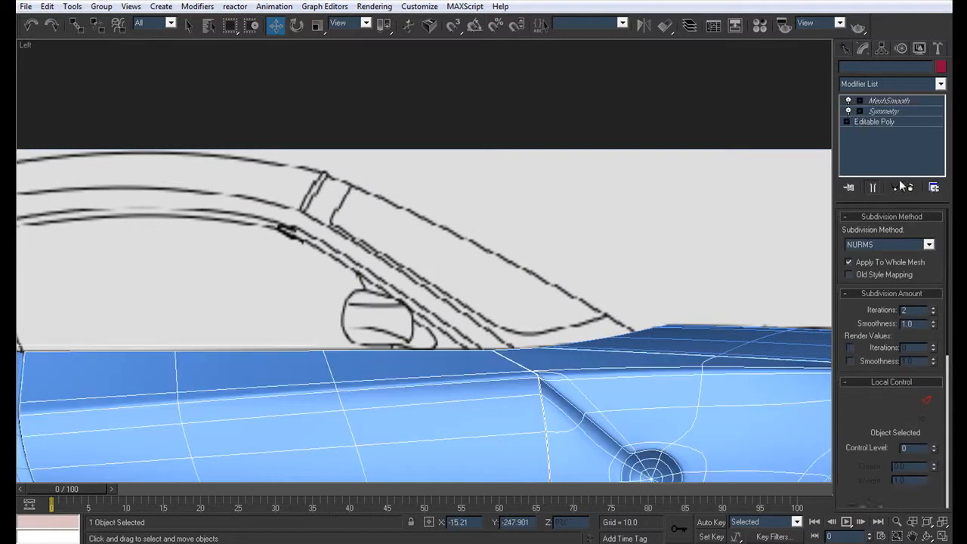
pyautogui.click(846, 122)
pyautogui.click(863, 165)
pyautogui.scroll(-3, 336, 346)
pyautogui.moveTo(408, 359); pyautogui.dragTo(440, 301, button='middle')
pyautogui.click(585, 251)
pyautogui.scroll(2, 441, 301)
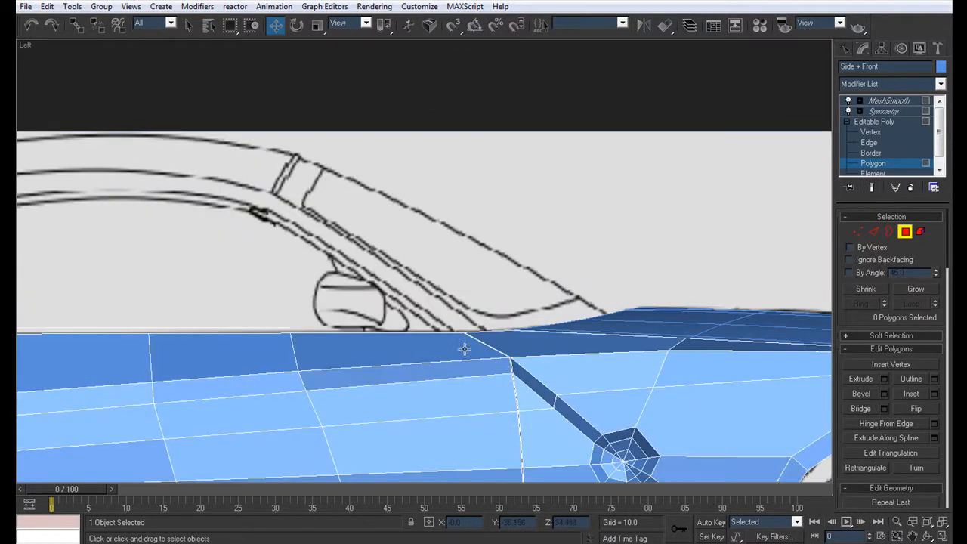
pyautogui.scroll(-4, 454, 346)
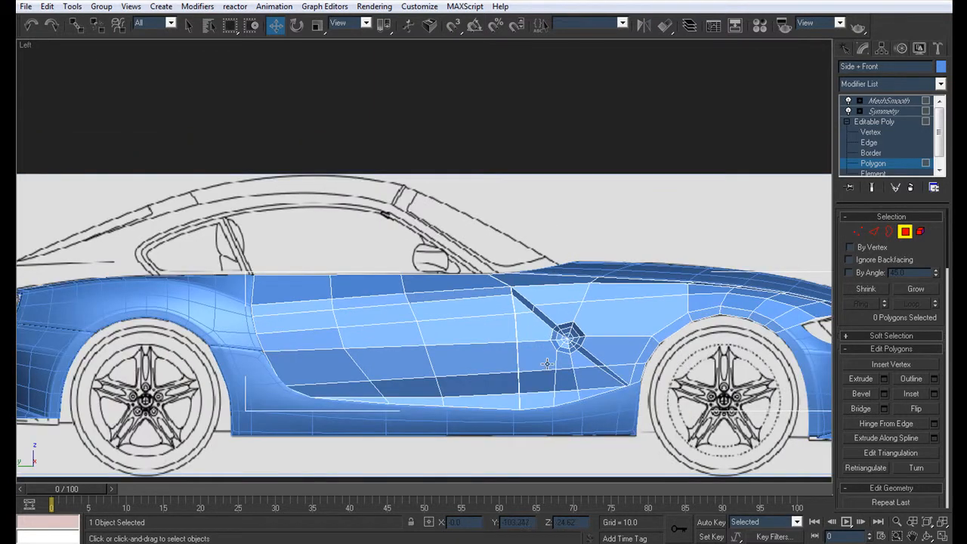
# Clone one polygon of the body side as an element and place it above the base of the windshield pillar.
pyautogui.click(566, 375)
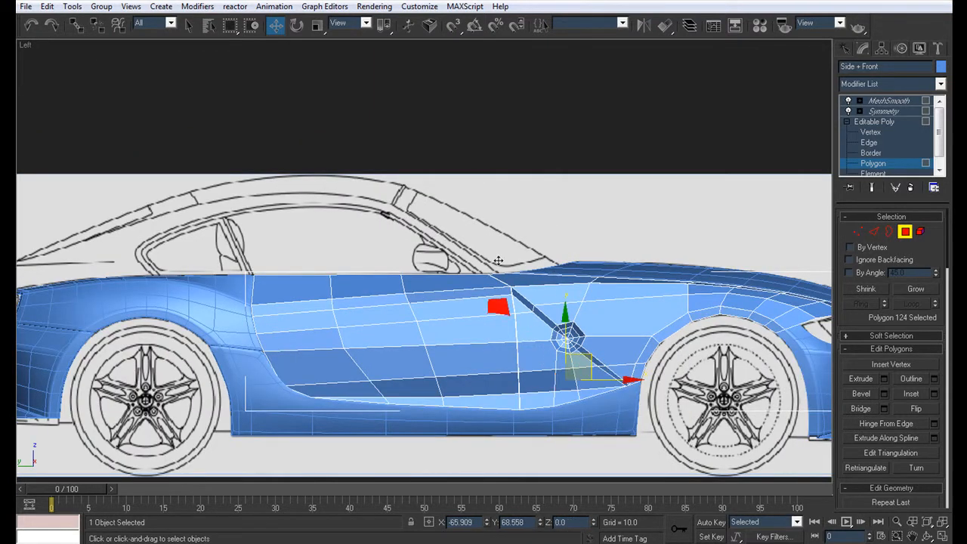
pyautogui.keyDown('shift'); pyautogui.moveTo(500, 232); pyautogui.dragTo(503, 231); pyautogui.keyUp('shift')
pyautogui.click(727, 269)
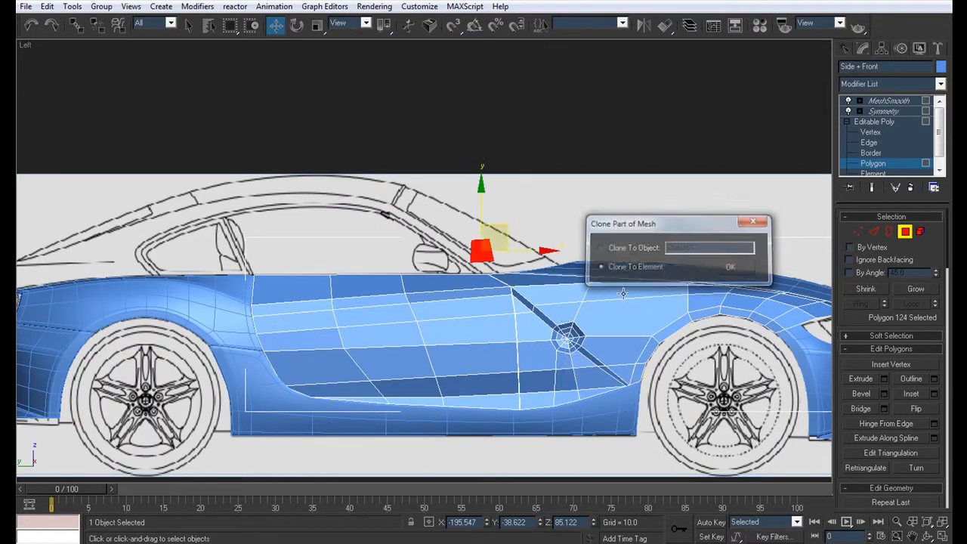
pyautogui.scroll(1, 484, 348)
pyautogui.scroll(3, 484, 348)
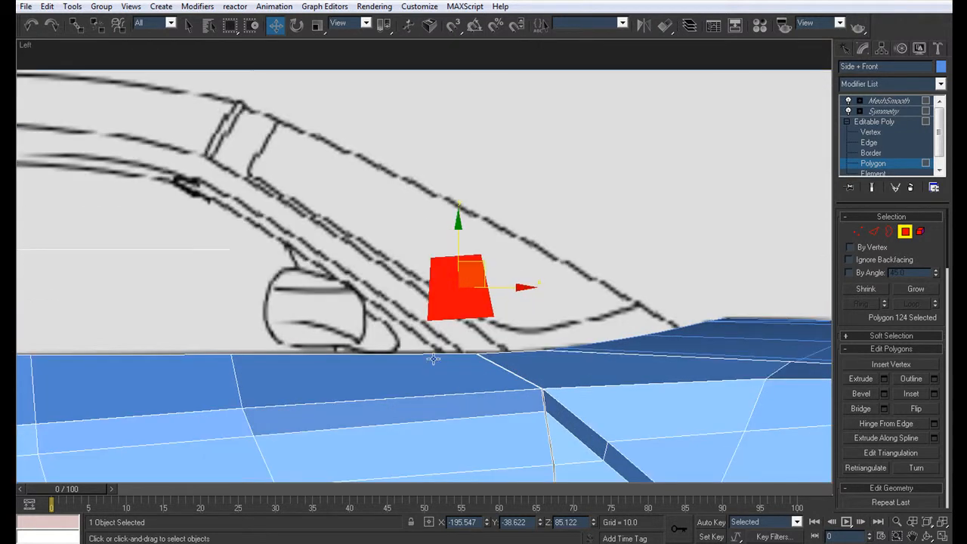
# Move the cloned polygon inward in the top view, over the side edge of the windshield.
pyautogui.hotkey('alt', 'w')
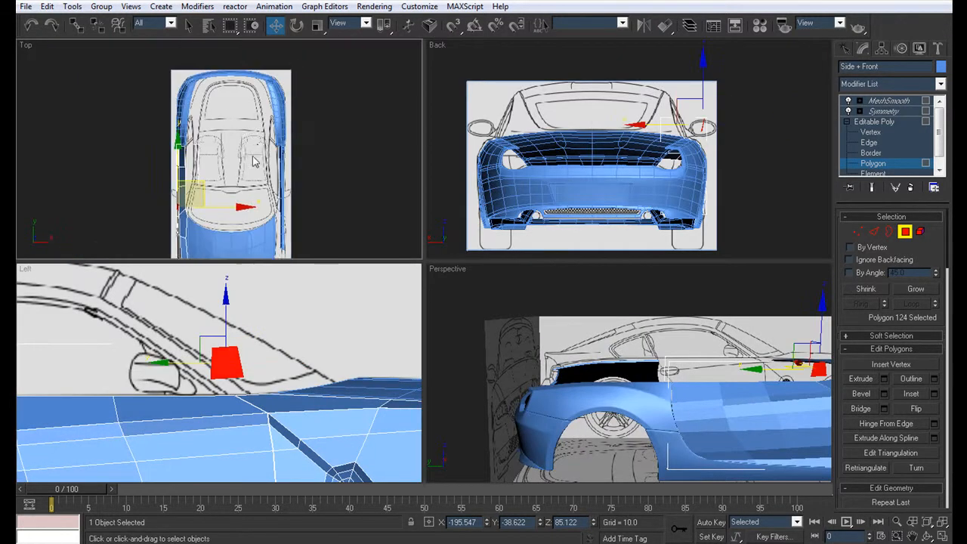
pyautogui.scroll(3, 273, 121)
pyautogui.moveTo(272, 120); pyautogui.dragTo(253, 152, button='middle')
pyautogui.moveTo(234, 161); pyautogui.dragTo(279, 161)
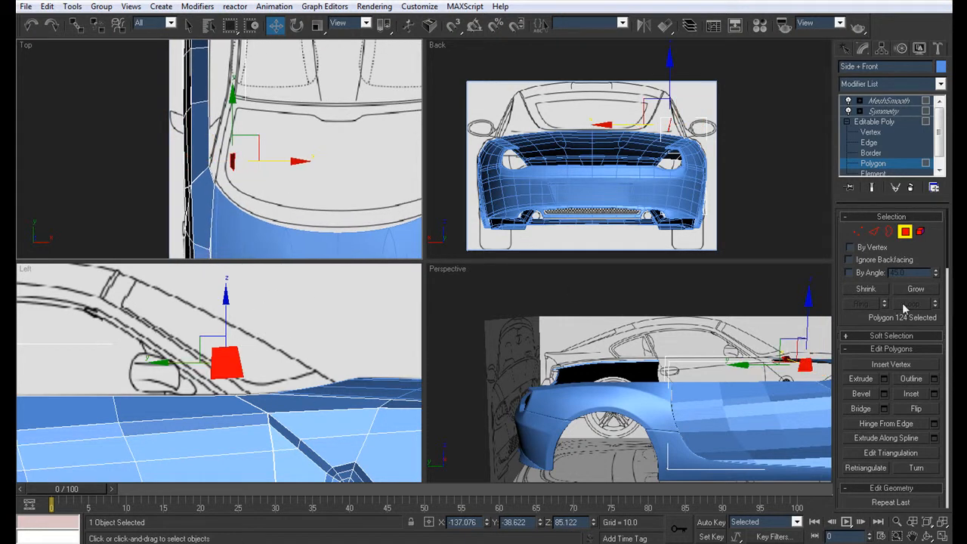
# Detach the cloned polygon as a separate object named Roof.
pyautogui.scroll(-8, 944, 258)
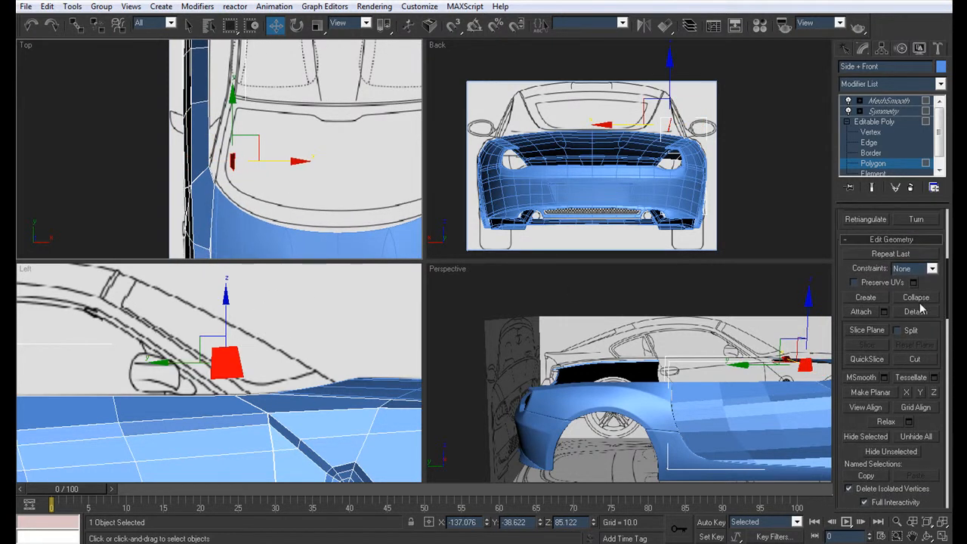
pyautogui.click(897, 316)
pyautogui.write('Roof')
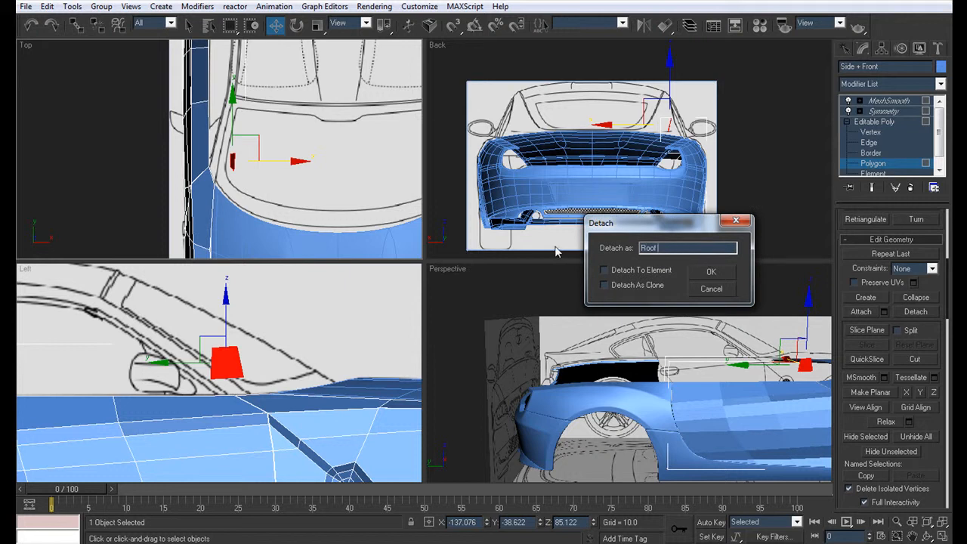
pyautogui.click(727, 272)
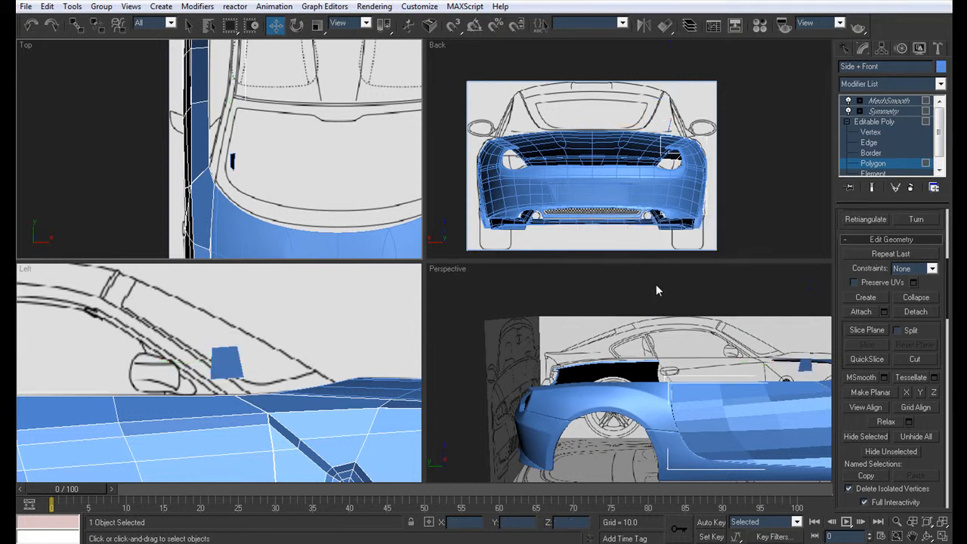
# Copy the MeshSmooth and Symmetry modifiers from the Side + Front body and paste them onto the Roof object.
pyautogui.click(892, 123)
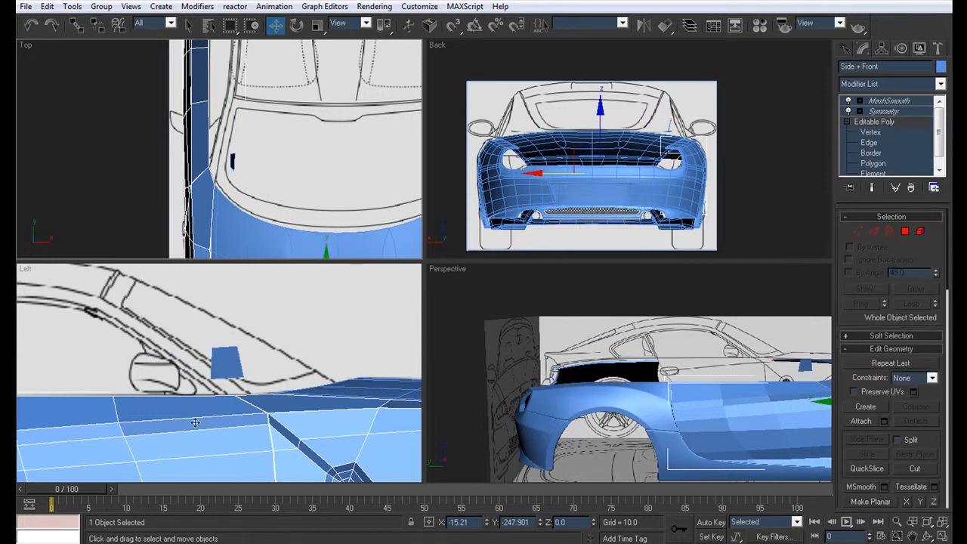
pyautogui.click(890, 102)
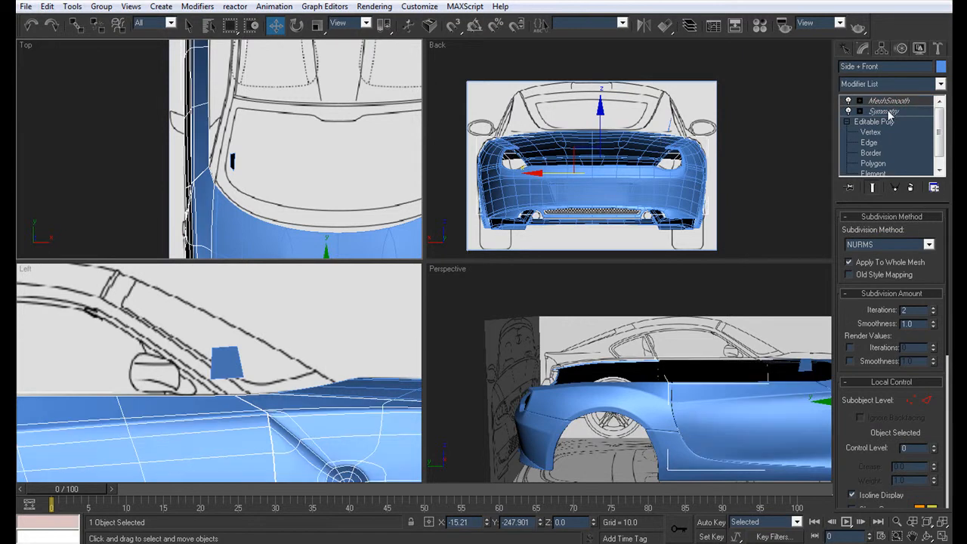
pyautogui.rightClick(889, 113)
pyautogui.click(835, 166)
pyautogui.click(223, 358)
pyautogui.rightClick(911, 159)
pyautogui.click(903, 158)
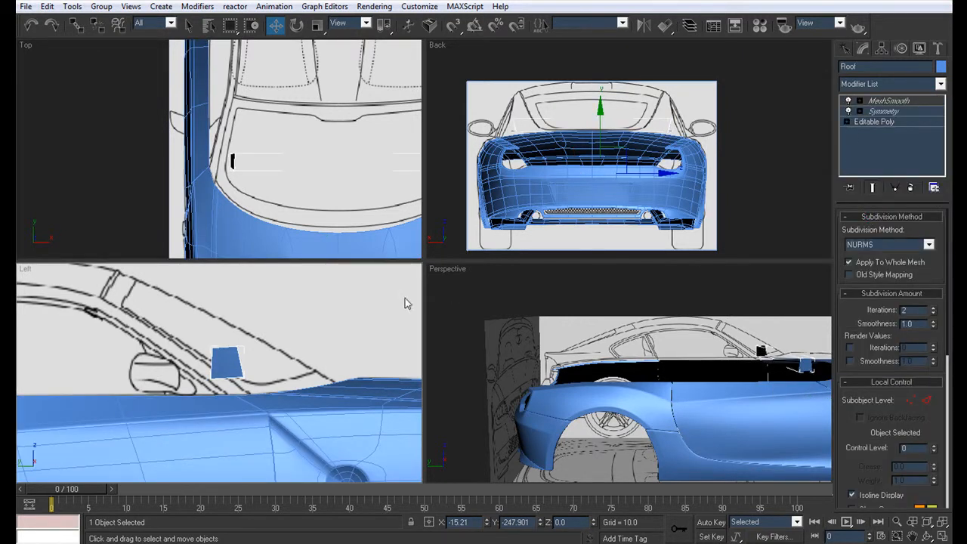
pyautogui.click(269, 362)
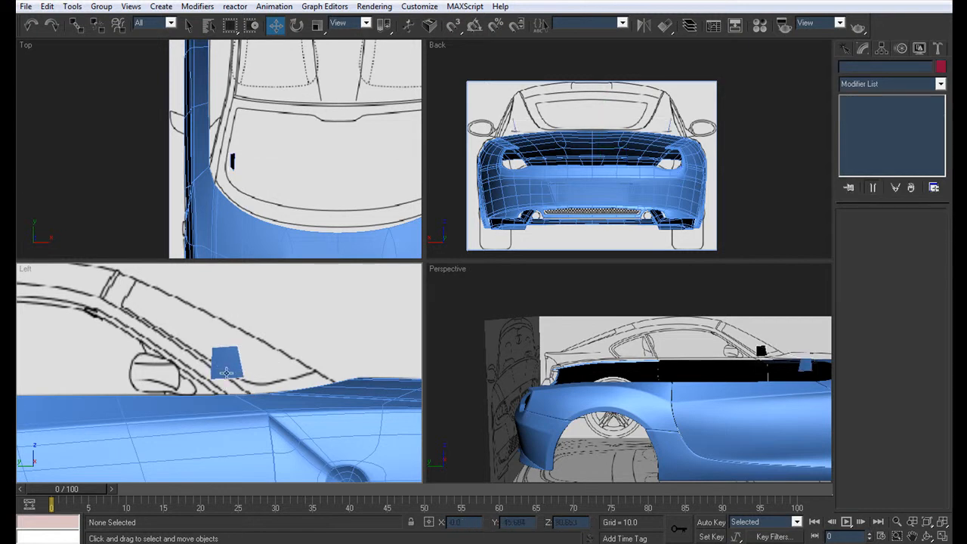
# Move the Roof polygon's two lower vertices down to the foot of the windshield pillar in the side view.
pyautogui.click(224, 359)
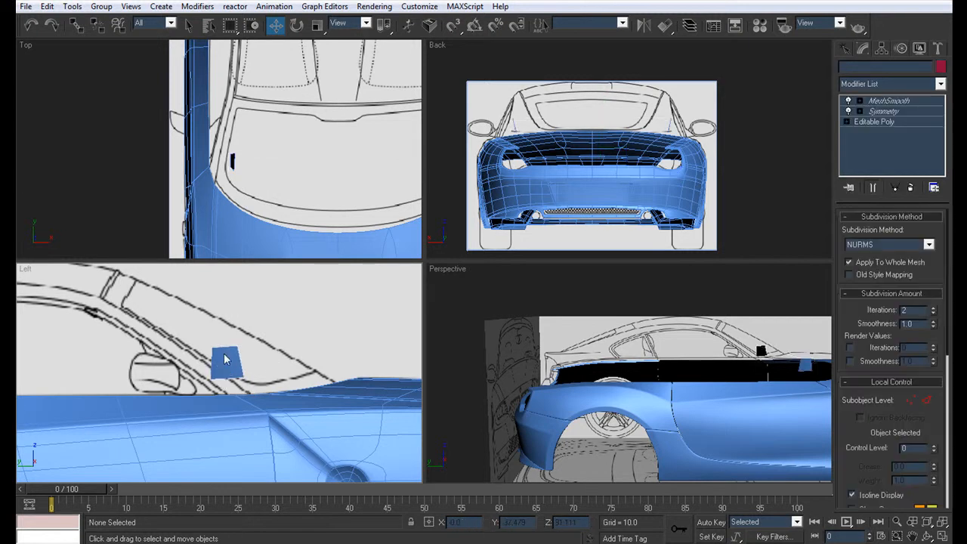
pyautogui.click(848, 121)
pyautogui.click(870, 133)
pyautogui.scroll(3, 259, 353)
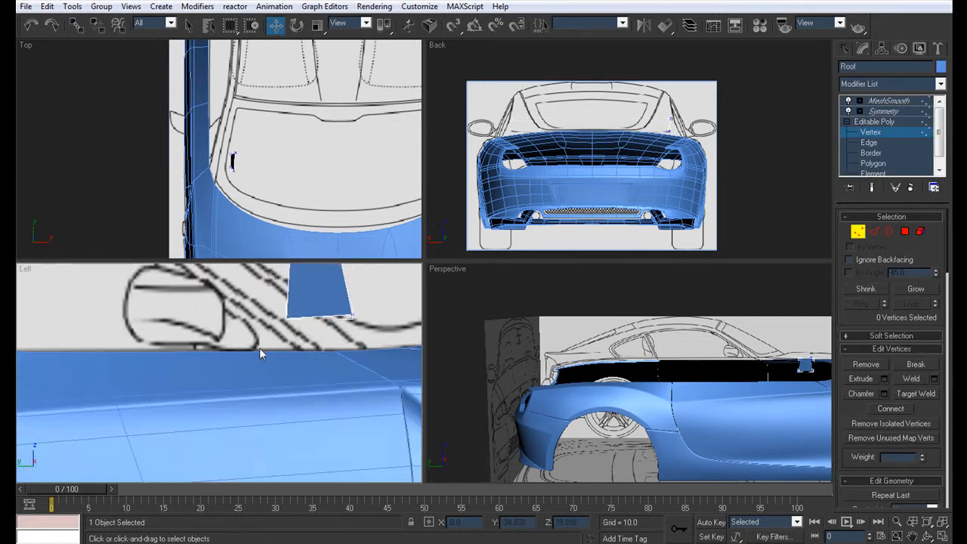
pyautogui.hotkey('alt', 'w')
pyautogui.scroll(2, 226, 396)
pyautogui.click(433, 317)
pyautogui.scroll(2, 395, 300)
pyautogui.moveTo(379, 251); pyautogui.dragTo(419, 345)
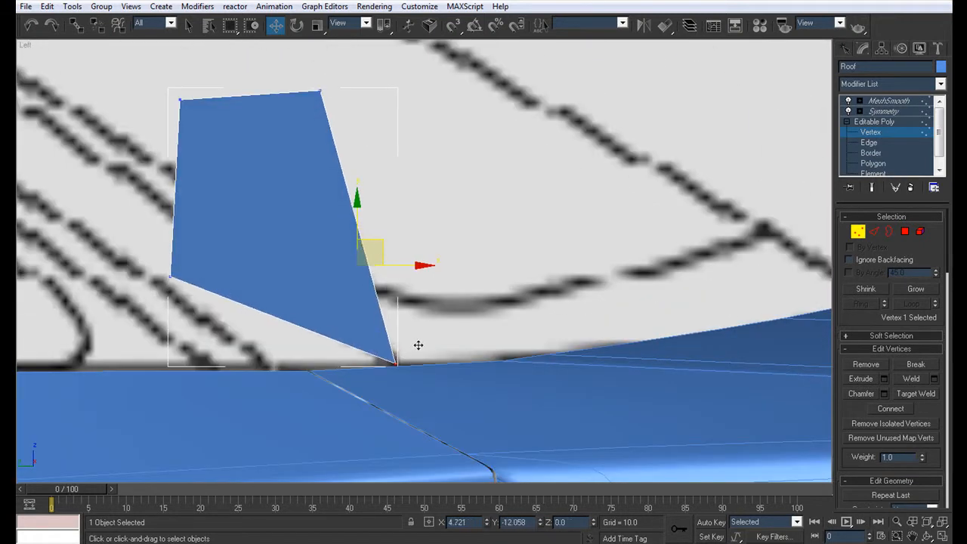
pyautogui.click(171, 276)
pyautogui.moveTo(194, 257); pyautogui.dragTo(281, 343)
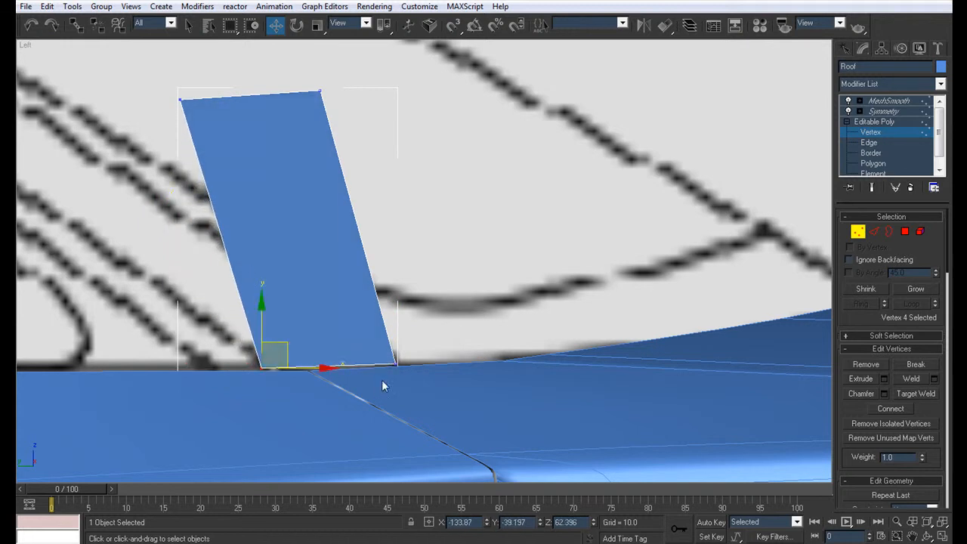
# Move the Roof polygon's two upper vertices to the top end of the windshield pillar in the side view.
pyautogui.scroll(-5, 434, 324)
pyautogui.moveTo(331, 306); pyautogui.dragTo(430, 390, button='middle')
pyautogui.scroll(4, 438, 389)
pyautogui.click(624, 368)
pyautogui.moveTo(625, 368); pyautogui.dragTo(291, 259)
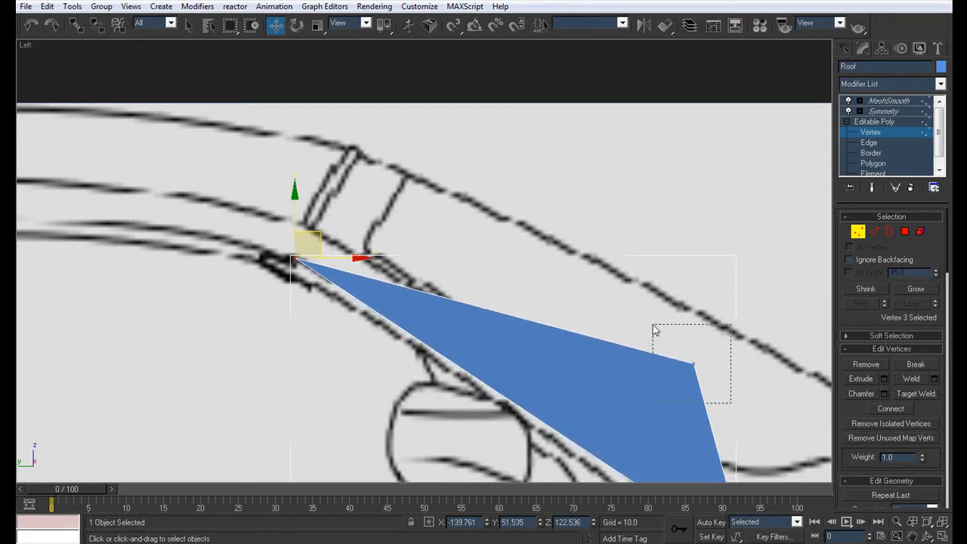
pyautogui.click(693, 365)
pyautogui.scroll(-6, 408, 246)
pyautogui.scroll(10, 449, 272)
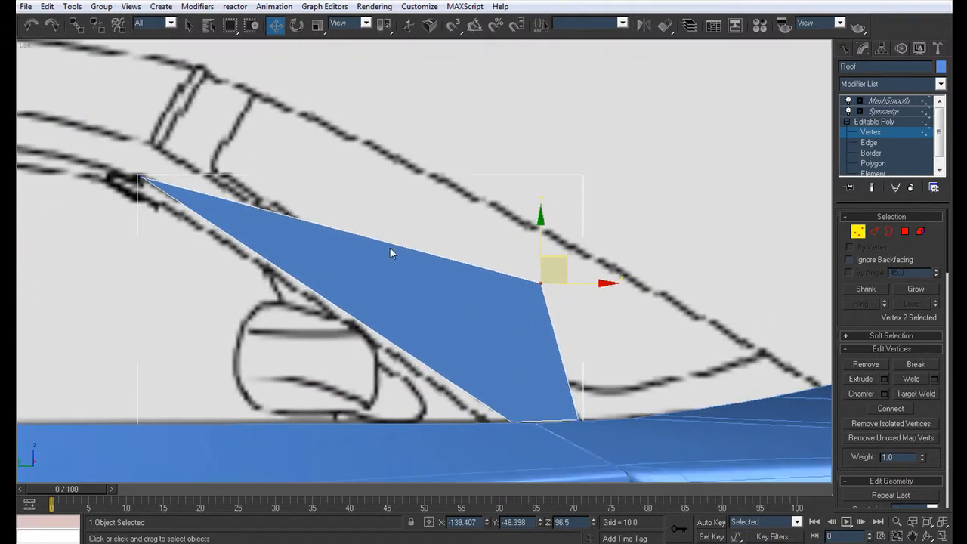
pyautogui.moveTo(563, 262); pyautogui.dragTo(174, 123)
pyautogui.moveTo(157, 189); pyautogui.dragTo(136, 131)
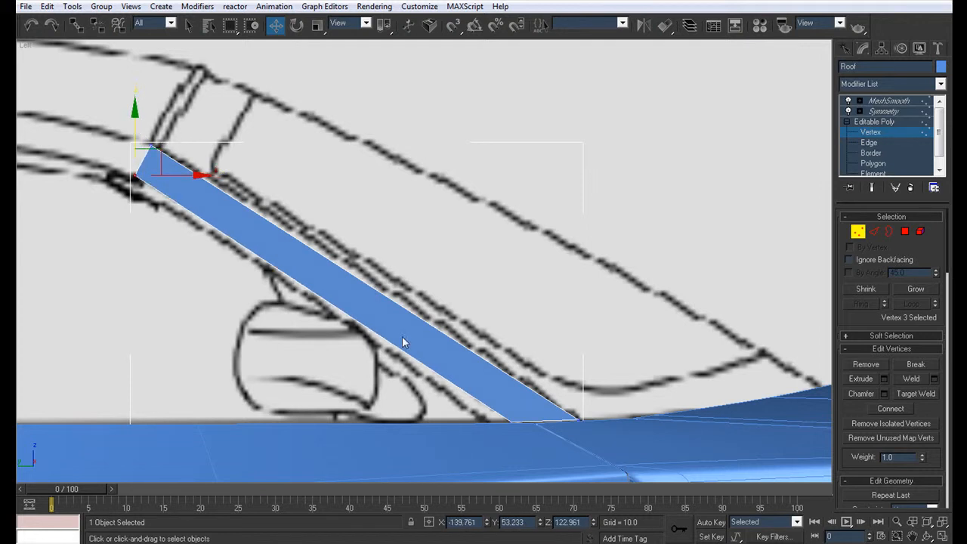
# Shift the two upper pillar vertices sideways in the top view to match the roof outline on the blueprint.
pyautogui.scroll(-5, 266, 325)
pyautogui.hotkey('alt', 'w')
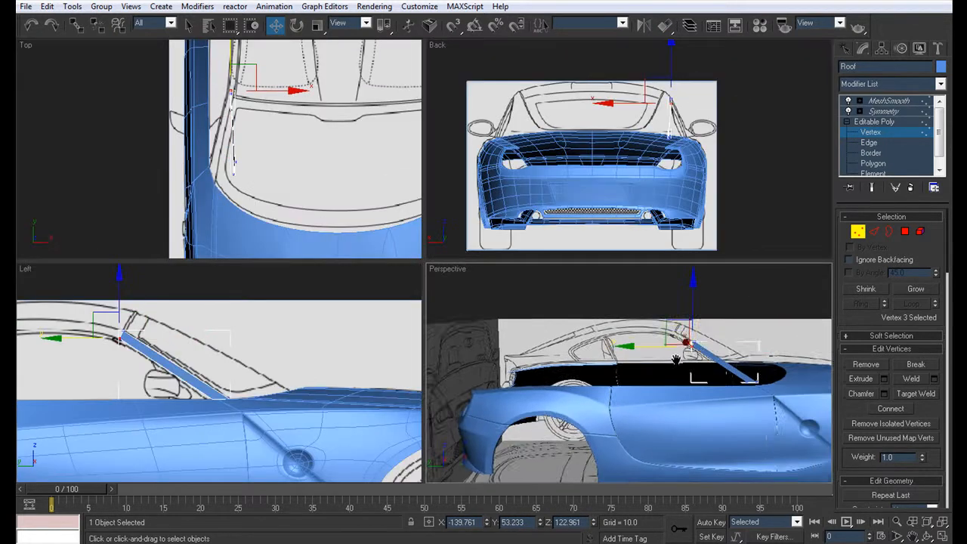
pyautogui.moveTo(207, 134); pyautogui.dragTo(214, 170, button='middle')
pyautogui.scroll(5, 214, 168)
pyautogui.hotkey('alt', 'w')
pyautogui.moveTo(391, 167); pyautogui.dragTo(309, 103, button='middle')
pyautogui.hotkey('alt', 'w')
pyautogui.moveTo(198, 366); pyautogui.dragTo(215, 392, button='middle')
pyautogui.scroll(4, 215, 391)
pyautogui.moveTo(227, 142); pyautogui.dragTo(257, 176, button='middle')
pyautogui.scroll(2, 257, 180)
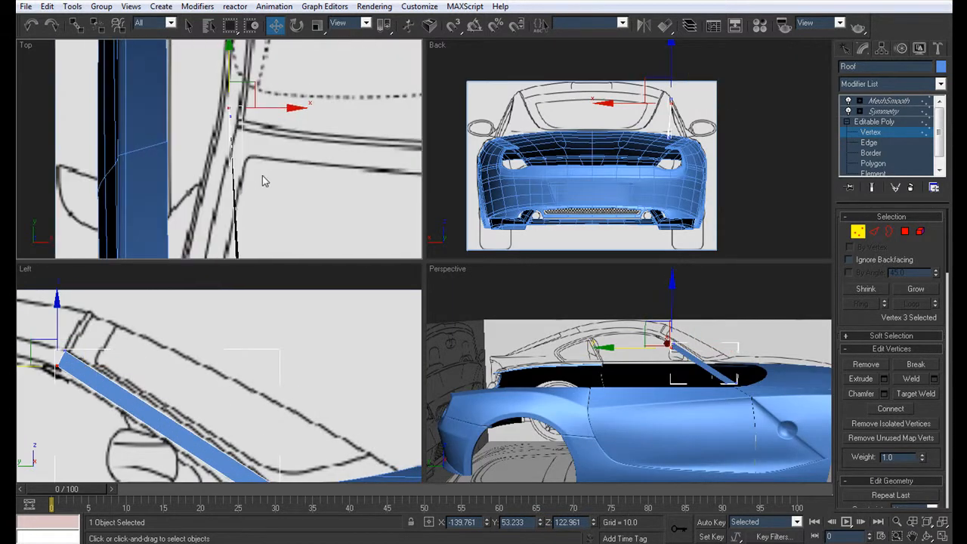
pyautogui.moveTo(121, 256); pyautogui.dragTo(116, 266, button='middle')
pyautogui.moveTo(254, 121); pyautogui.dragTo(252, 123)
pyautogui.click(65, 351)
pyautogui.moveTo(244, 131); pyautogui.dragTo(243, 132, button='middle')
pyautogui.moveTo(264, 131); pyautogui.dragTo(272, 131)
# Move the two lower pillar vertices outward to the body edge at the windshield base and adjust their fit.
pyautogui.moveTo(203, 240); pyautogui.dragTo(224, 80, button='middle')
pyautogui.moveTo(236, 435); pyautogui.dragTo(220, 363, button='middle')
pyautogui.click(231, 415)
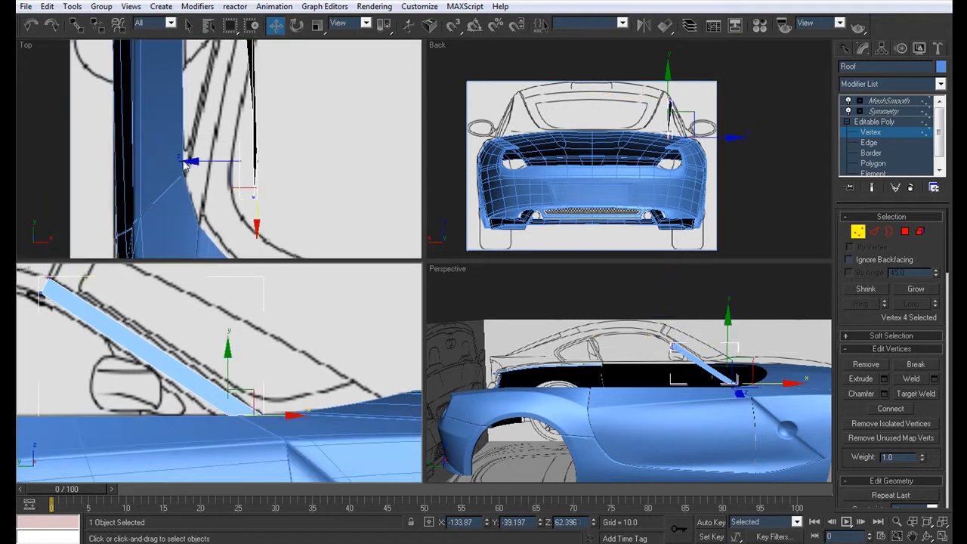
pyautogui.moveTo(219, 195); pyautogui.dragTo(218, 195, button='middle')
pyautogui.moveTo(293, 170); pyautogui.dragTo(207, 153)
pyautogui.moveTo(238, 194)
pyautogui.mouseDown()
pyautogui.moveTo(272, 228)
pyautogui.moveTo(224, 183)
pyautogui.moveTo(224, 205)
pyautogui.mouseUp()
pyautogui.moveTo(252, 343); pyautogui.dragTo(252, 309, button='middle')
pyautogui.scroll(3, 252, 309)
pyautogui.moveTo(302, 379); pyautogui.dragTo(231, 364, button='middle')
pyautogui.moveTo(255, 324); pyautogui.dragTo(255, 324)
pyautogui.scroll(-3, 286, 365)
pyautogui.moveTo(633, 384); pyautogui.dragTo(663, 420, button='middle')
pyautogui.moveTo(663, 420); pyautogui.dragTo(661, 382, button='middle')
pyautogui.scroll(4, 576, 382)
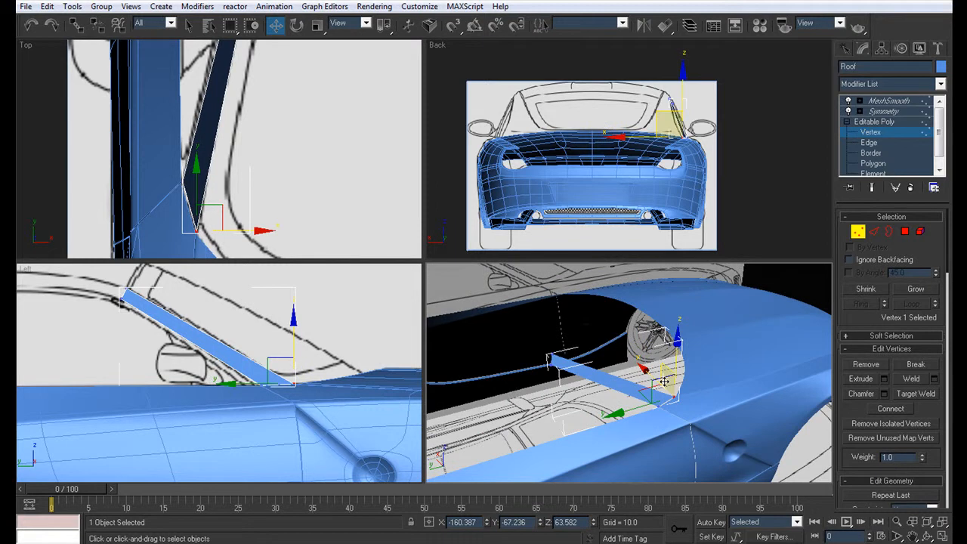
# Extend the pillar's upper end edge rearward as a new polygon strip above the side window.
pyautogui.moveTo(139, 318); pyautogui.dragTo(290, 382, button='middle')
pyautogui.scroll(-3, 336, 347)
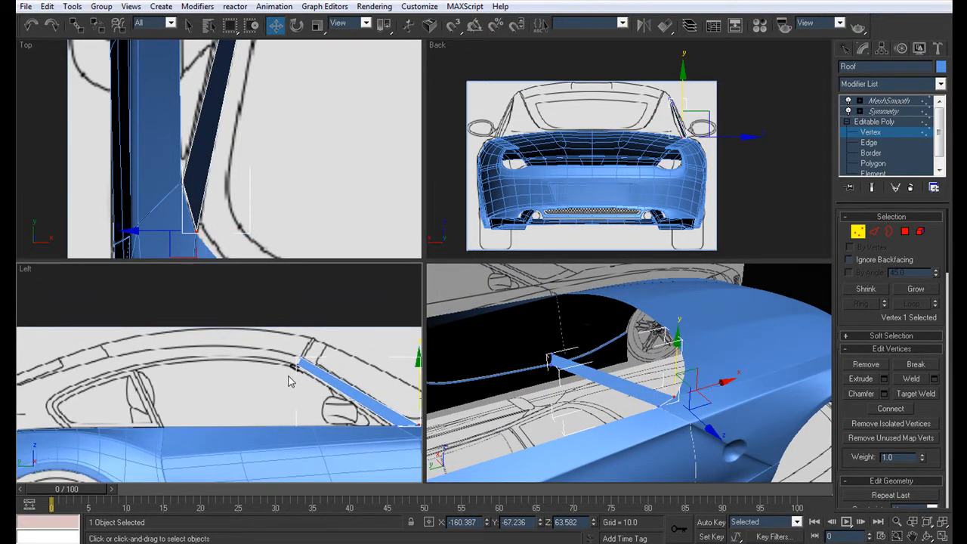
pyautogui.click(877, 143)
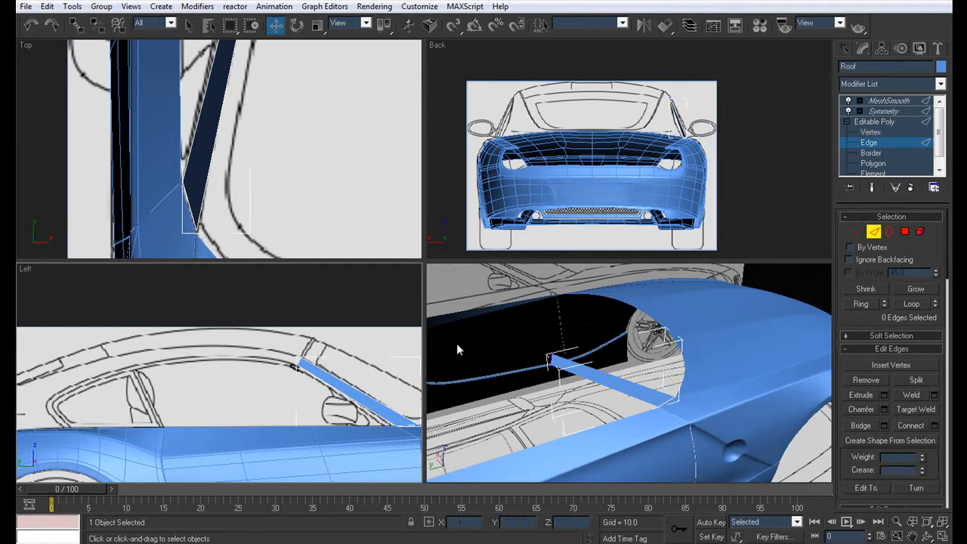
pyautogui.click(300, 363)
pyautogui.keyDown('shift'); pyautogui.moveTo(352, 361); pyautogui.dragTo(168, 348); pyautogui.keyUp('shift')
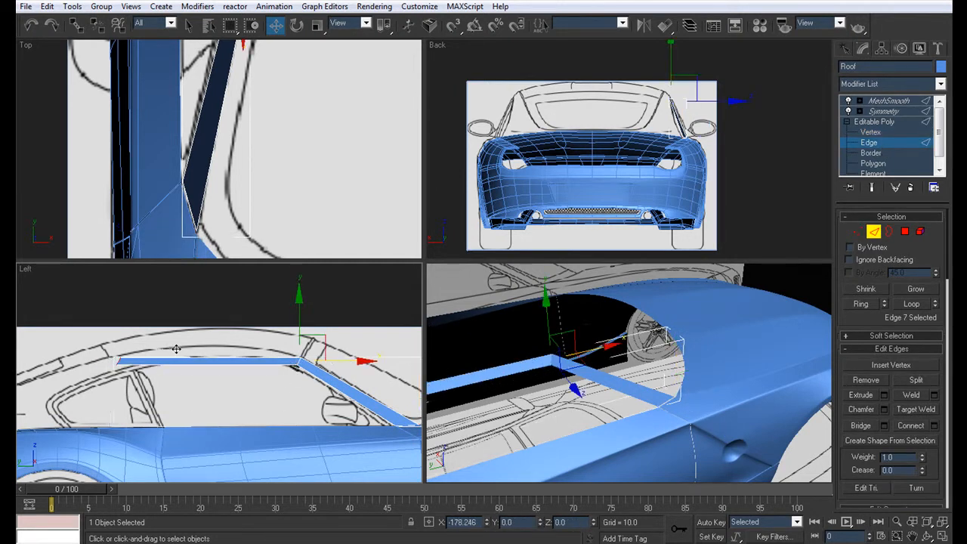
# Move the roof rail strip's two rear end vertices in the side view onto the blueprint lines above the rear side window.
pyautogui.hotkey('alt', 'w')
pyautogui.scroll(3, 190, 360)
pyautogui.scroll(3, 416, 403)
pyautogui.click(876, 133)
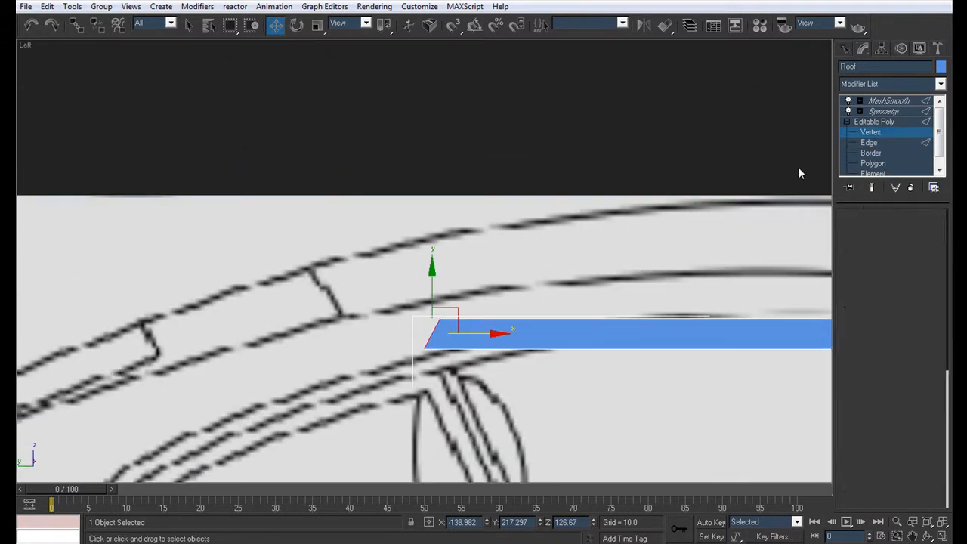
pyautogui.moveTo(433, 377); pyautogui.dragTo(412, 335)
pyautogui.click(443, 320)
pyautogui.moveTo(455, 301); pyautogui.dragTo(370, 292)
pyautogui.click(423, 349)
pyautogui.moveTo(446, 327); pyautogui.dragTo(392, 344)
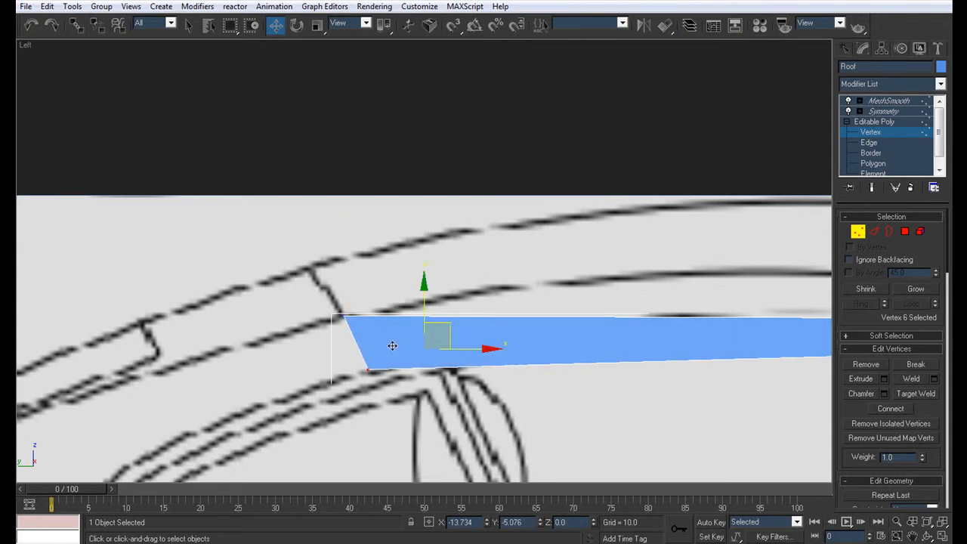
pyautogui.scroll(-6, 352, 324)
pyautogui.hotkey('alt', 'w')
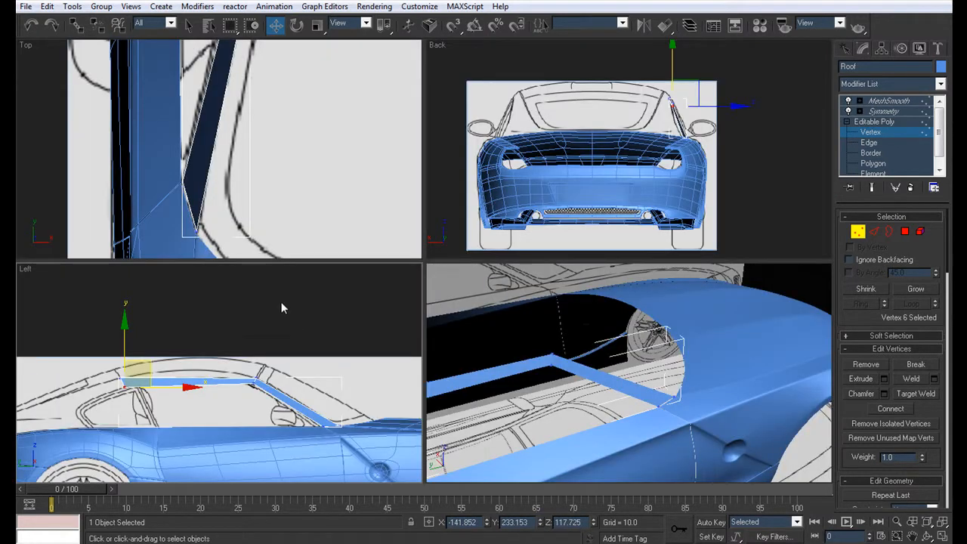
# Shift the rail strip's two rear end vertices sideways in the top view to match the roof outline on the blueprint.
pyautogui.moveTo(277, 90); pyautogui.dragTo(260, 312, button='middle')
pyautogui.moveTo(257, 141); pyautogui.dragTo(245, 289, button='middle')
pyautogui.moveTo(236, 119); pyautogui.dragTo(229, 260, button='middle')
pyautogui.moveTo(237, 76); pyautogui.dragTo(234, 224, button='middle')
pyautogui.click(205, 148)
pyautogui.moveTo(260, 149); pyautogui.dragTo(293, 150)
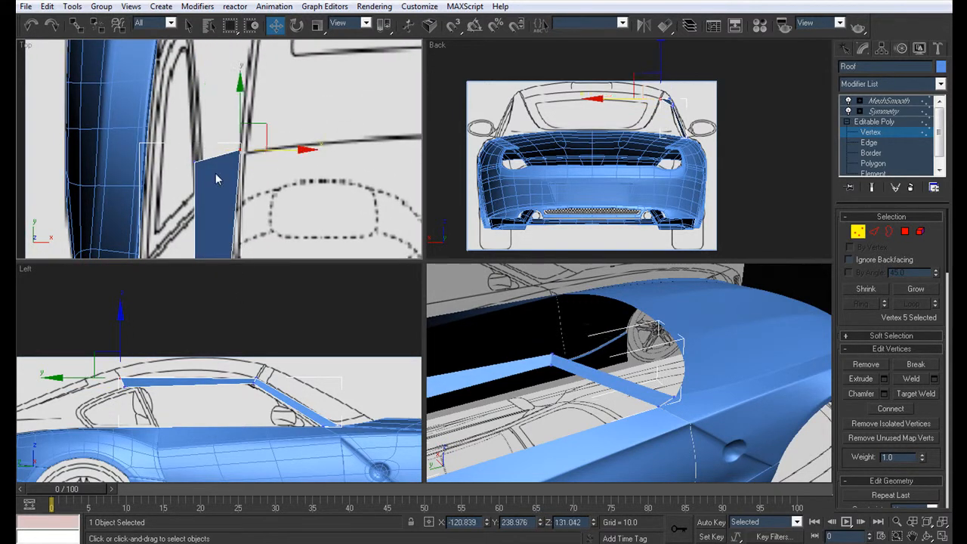
pyautogui.click(195, 160)
pyautogui.moveTo(233, 161); pyautogui.dragTo(241, 162)
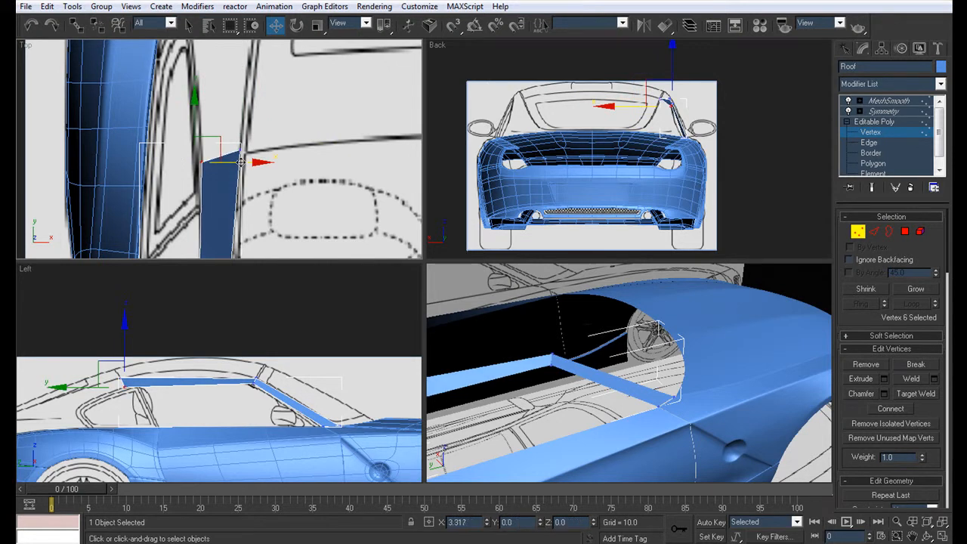
pyautogui.click(303, 191)
# Connect the two long edges of the windshield pillar with 2 segments.
pyautogui.scroll(-6, 266, 192)
pyautogui.moveTo(266, 192); pyautogui.dragTo(254, 124, button='middle')
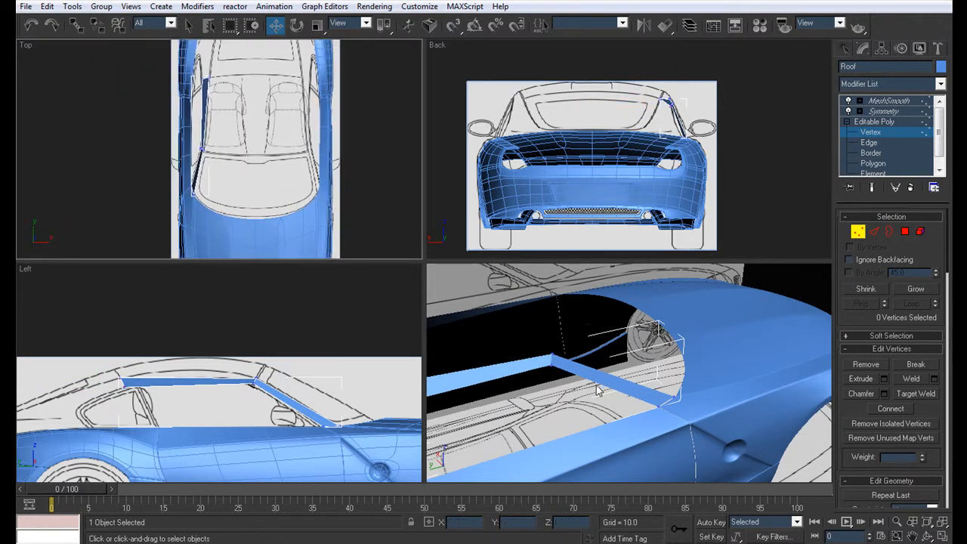
pyautogui.scroll(-5, 570, 388)
pyautogui.moveTo(571, 389)
pyautogui.keyDown('alt'); pyautogui.mouseDown(button='middle')
pyautogui.moveTo(514, 425)
pyautogui.moveTo(468, 355)
pyautogui.moveTo(568, 375)
pyautogui.mouseUp(button='middle'); pyautogui.keyUp('alt')
pyautogui.scroll(4, 568, 376)
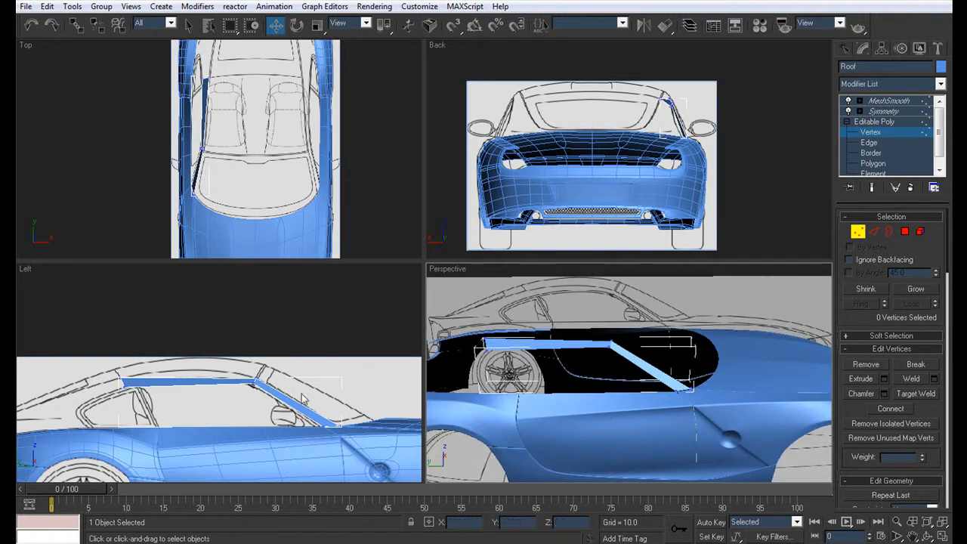
pyautogui.moveTo(258, 398); pyautogui.dragTo(194, 395, button='middle')
pyautogui.hotkey('alt', 'w')
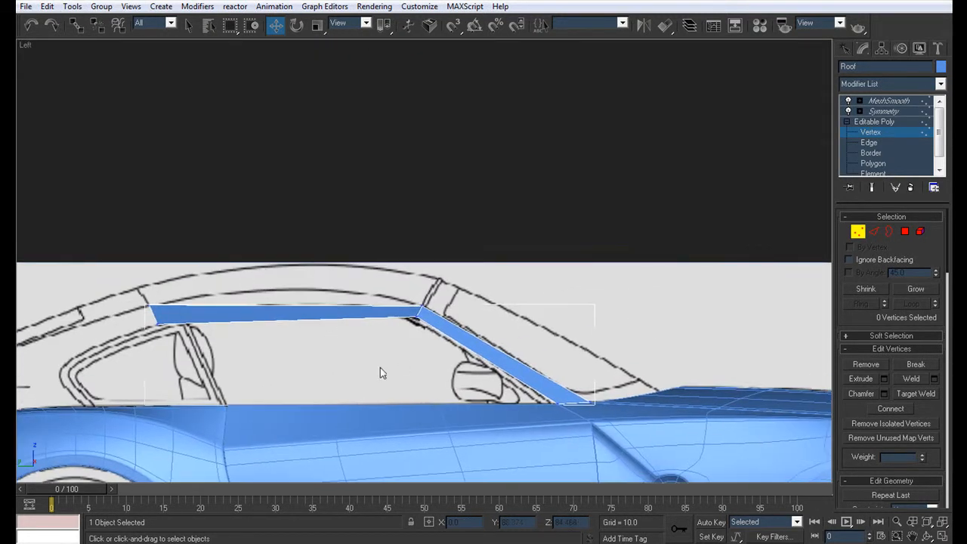
pyautogui.click(907, 142)
pyautogui.click(495, 348)
pyautogui.keyDown('ctrl'); pyautogui.click(358, 307); pyautogui.keyUp('ctrl')
pyautogui.click(492, 365)
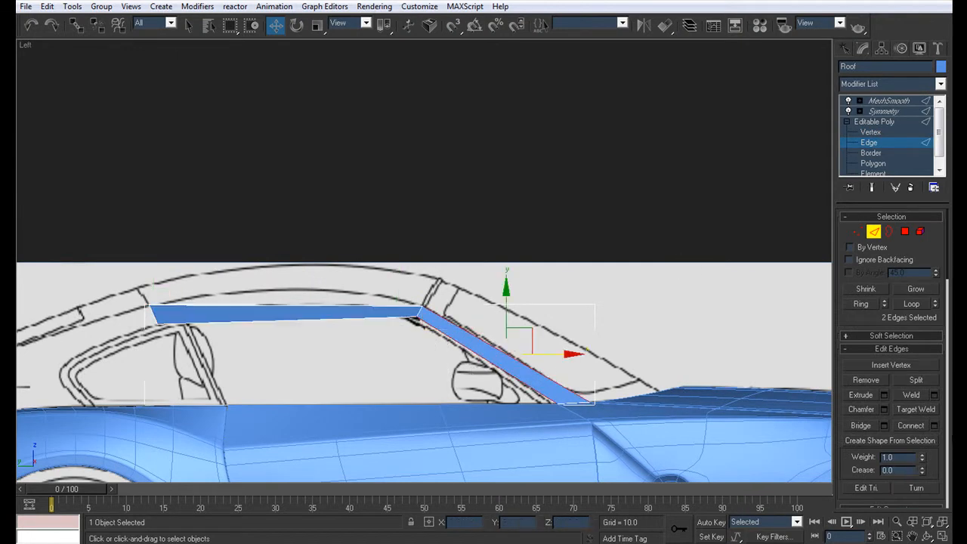
pyautogui.click(937, 425)
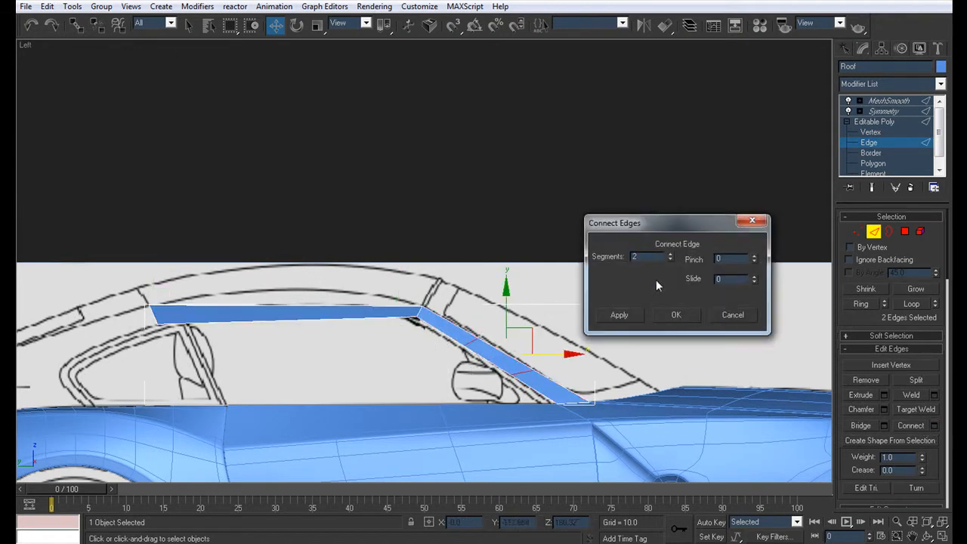
pyautogui.click(668, 316)
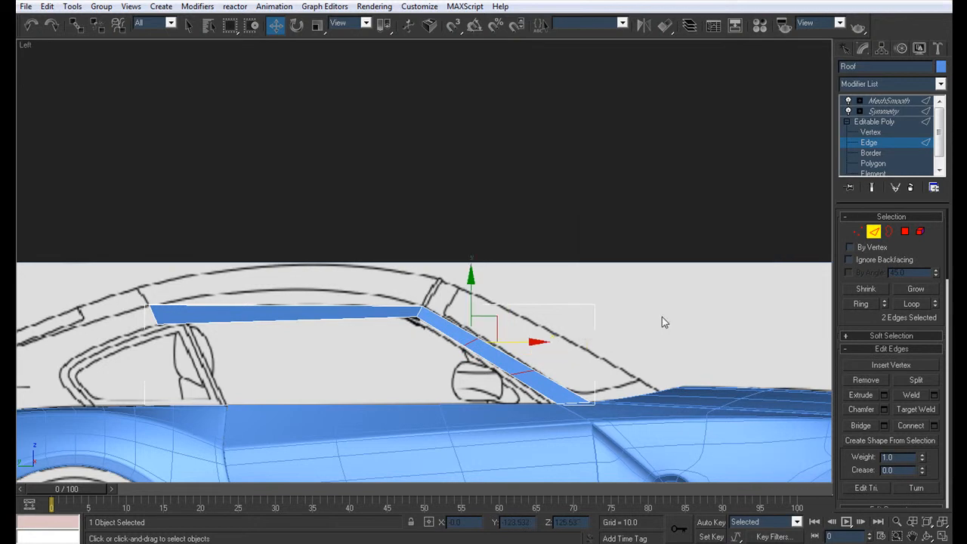
# Adjust the vertices added along the pillar in the side view so both edges follow the blueprint's pillar lines.
pyautogui.click(878, 133)
pyautogui.scroll(5, 521, 294)
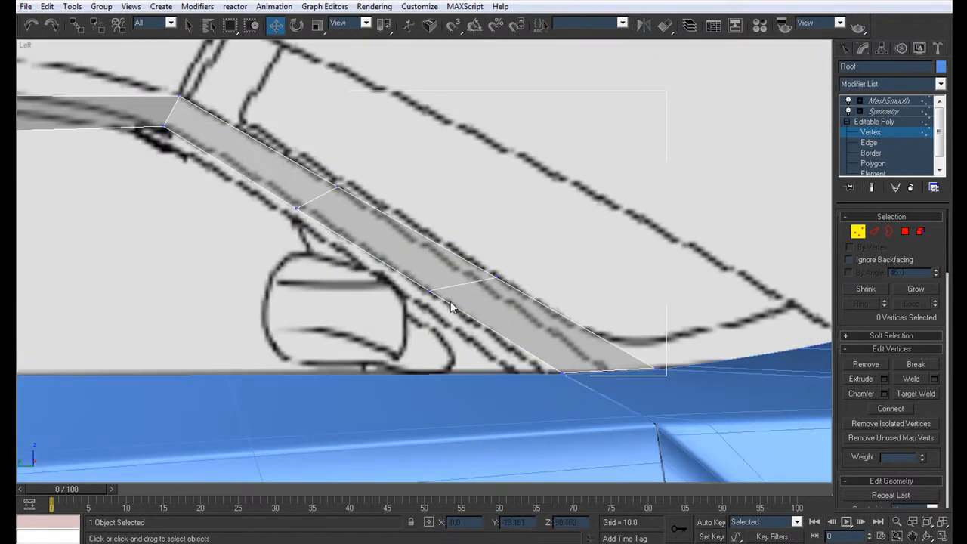
pyautogui.moveTo(478, 264); pyautogui.dragTo(479, 265)
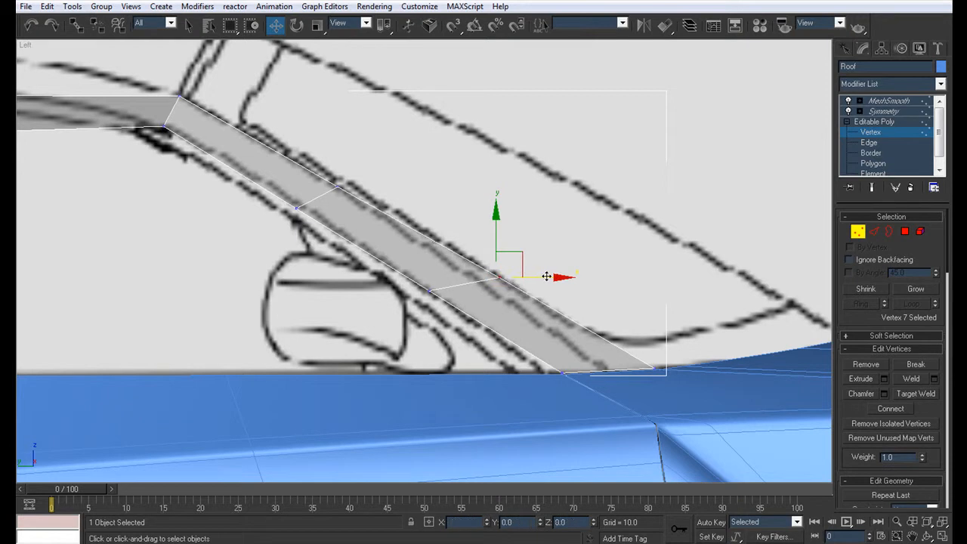
pyautogui.click(338, 186)
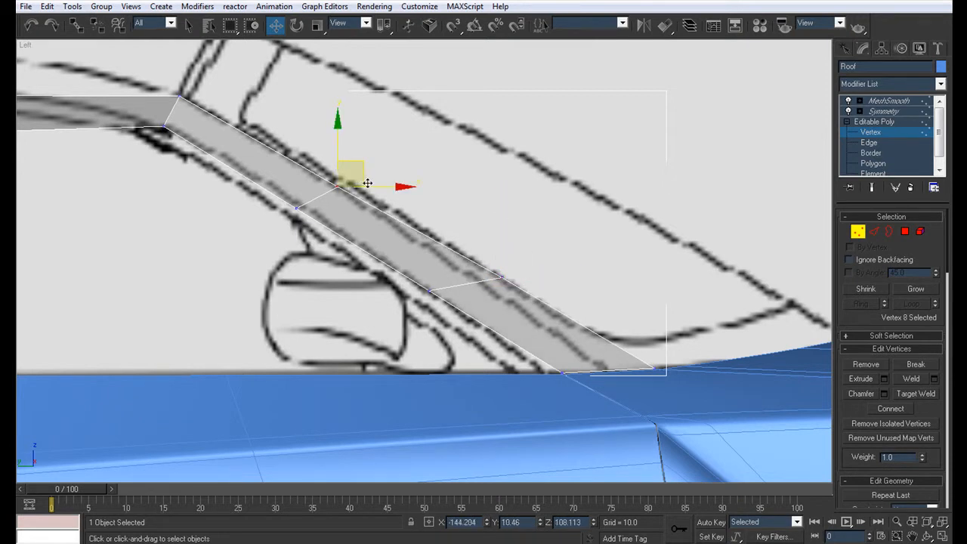
pyautogui.moveTo(376, 188)
pyautogui.mouseDown()
pyautogui.moveTo(399, 187)
pyautogui.moveTo(388, 187)
pyautogui.mouseUp()
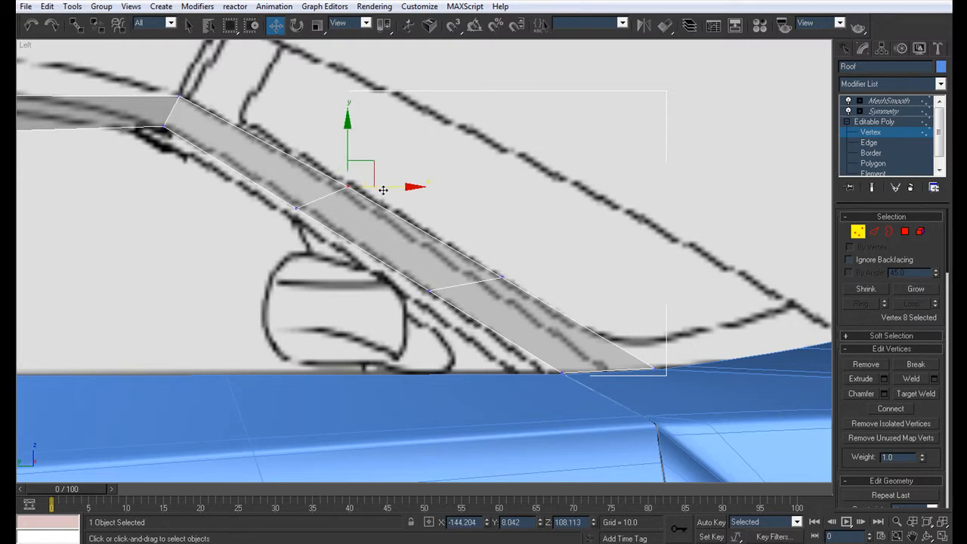
pyautogui.click(297, 209)
pyautogui.click(430, 289)
pyautogui.moveTo(482, 291); pyautogui.dragTo(489, 291)
# Fit the upper pair of added pillar vertices to the pillar outline in the top view.
pyautogui.hotkey('alt', 'w')
pyautogui.scroll(3, 324, 164)
pyautogui.hotkey('alt', 'w')
pyautogui.moveTo(348, 191); pyautogui.dragTo(356, 157, button='middle')
pyautogui.scroll(2, 373, 206)
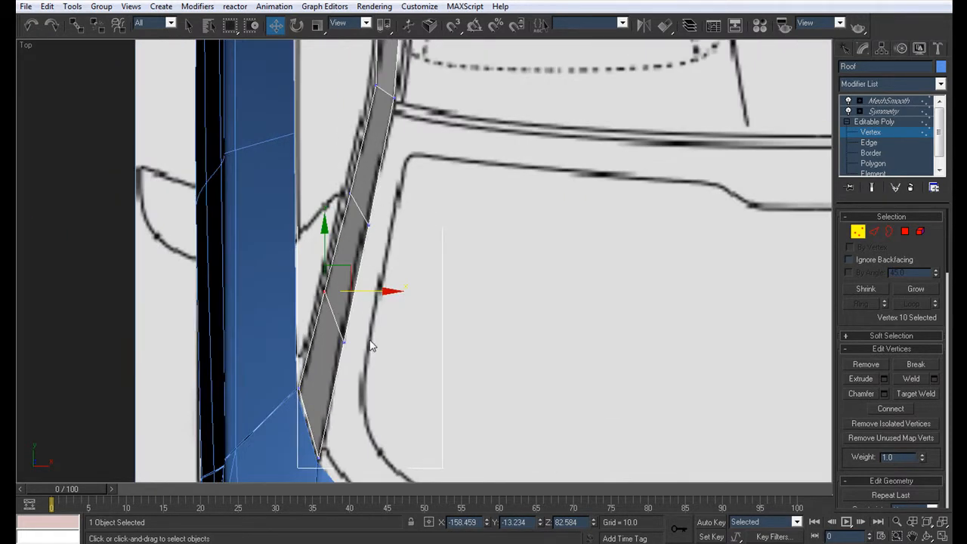
pyautogui.scroll(-2, 371, 344)
pyautogui.moveTo(339, 294); pyautogui.dragTo(419, 245)
pyautogui.hotkey('alt', 'w')
pyautogui.keyDown('alt'); pyautogui.moveTo(652, 464); pyautogui.dragTo(650, 397, button='middle'); pyautogui.keyUp('alt')
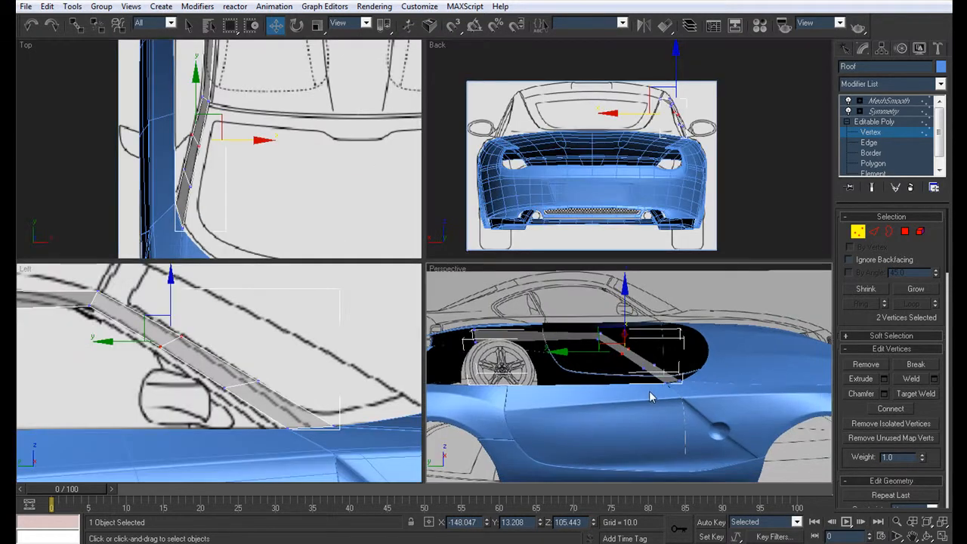
# Raise the upper pair of added pillar vertices slightly in the side view to follow the pillar's curve.
pyautogui.moveTo(168, 373); pyautogui.dragTo(224, 380, button='middle')
pyautogui.scroll(-3, 242, 378)
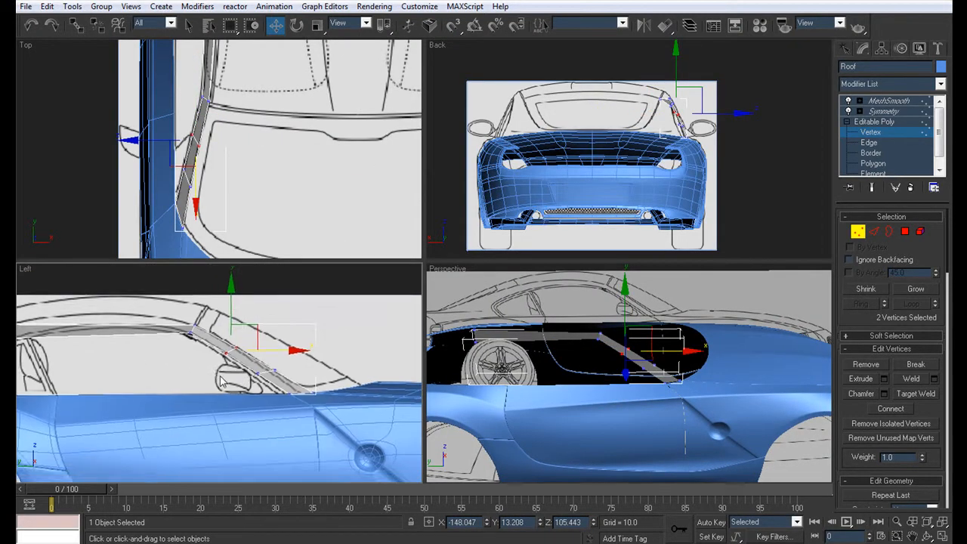
pyautogui.scroll(5, 224, 381)
pyautogui.hotkey('alt', 'w')
pyautogui.moveTo(340, 367); pyautogui.dragTo(172, 444, button='middle')
pyautogui.scroll(-3, 172, 444)
pyautogui.moveTo(459, 289); pyautogui.dragTo(458, 288)
pyautogui.moveTo(474, 252); pyautogui.dragTo(475, 248)
pyautogui.moveTo(401, 255); pyautogui.dragTo(377, 190)
# Connect the upper and lower long edges of the roof rail strip above the side window with 3 segments.
pyautogui.scroll(-2, 450, 325)
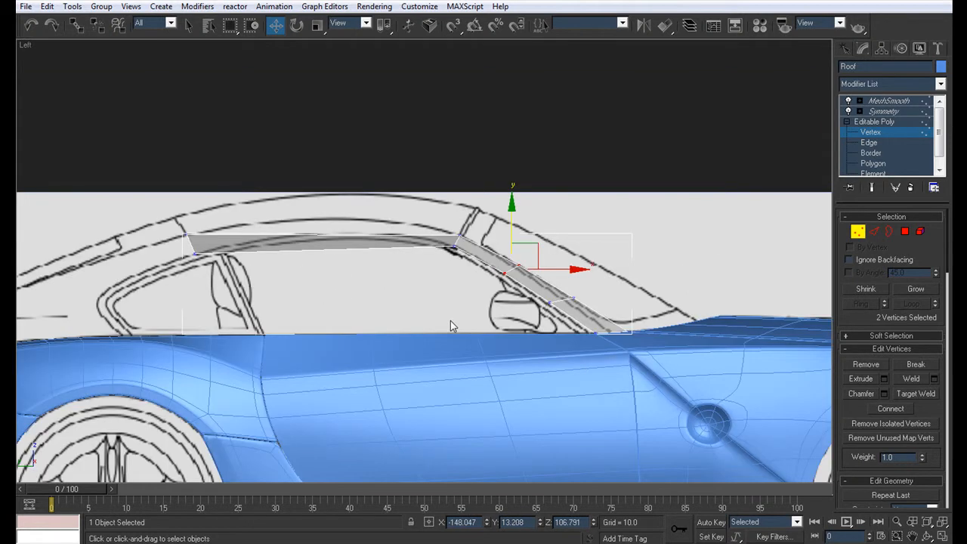
pyautogui.click(872, 145)
pyautogui.moveTo(358, 283); pyautogui.dragTo(375, 219)
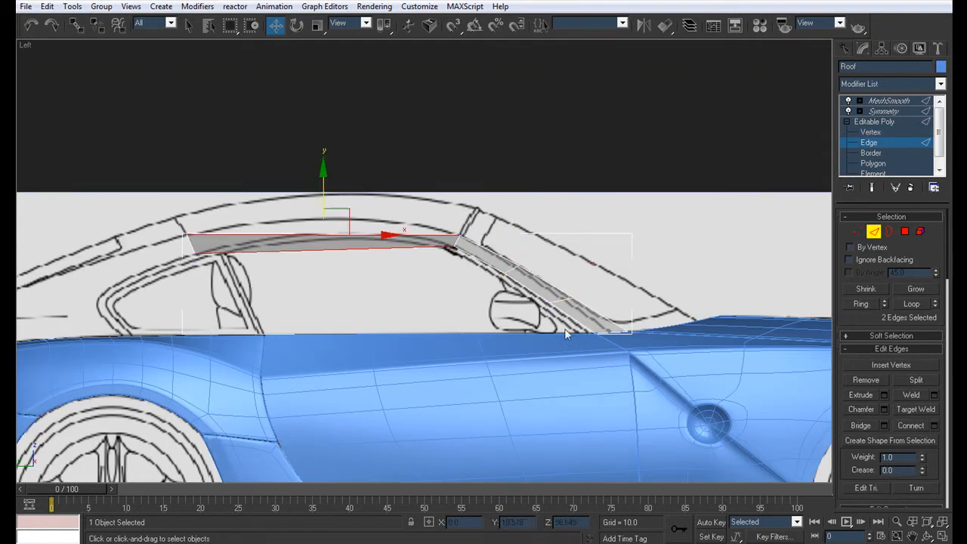
pyautogui.click(934, 426)
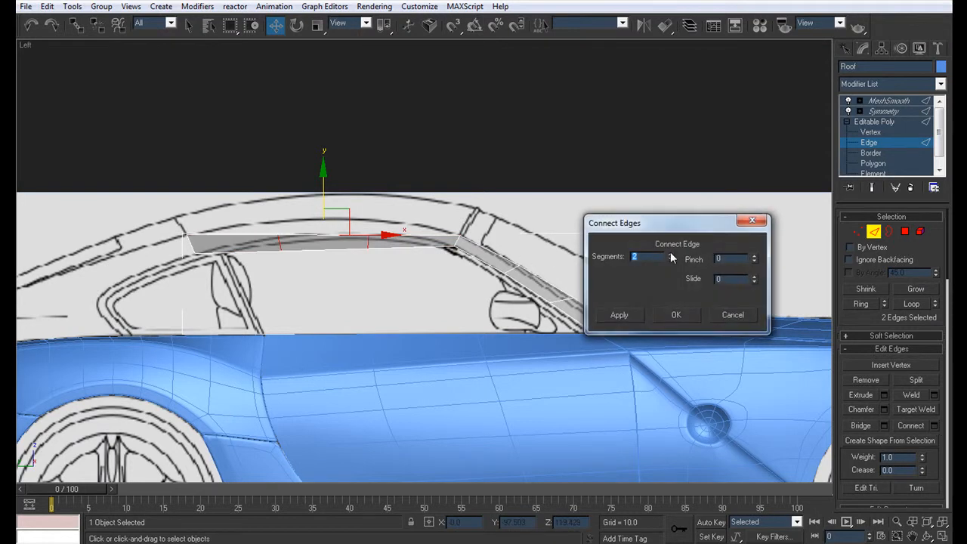
pyautogui.click(678, 318)
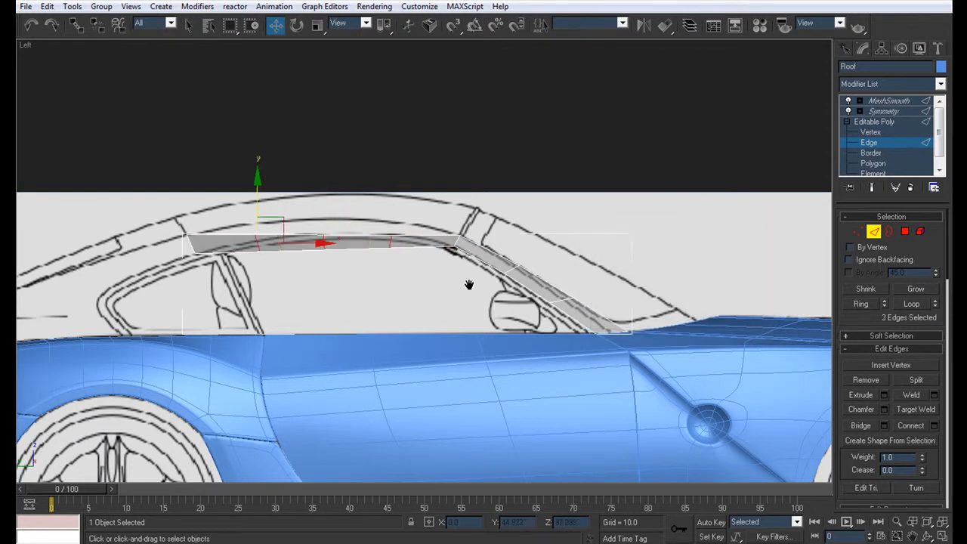
# Raise the three added rail vertex pairs in the side view to the arched roof line on the blueprint.
pyautogui.scroll(3, 491, 303)
pyautogui.click(872, 133)
pyautogui.moveTo(436, 282); pyautogui.dragTo(484, 342)
pyautogui.moveTo(462, 263); pyautogui.dragTo(461, 236)
pyautogui.moveTo(347, 349); pyautogui.dragTo(310, 260)
pyautogui.moveTo(167, 281); pyautogui.dragTo(227, 344)
pyautogui.moveTo(198, 291); pyautogui.dragTo(197, 266)
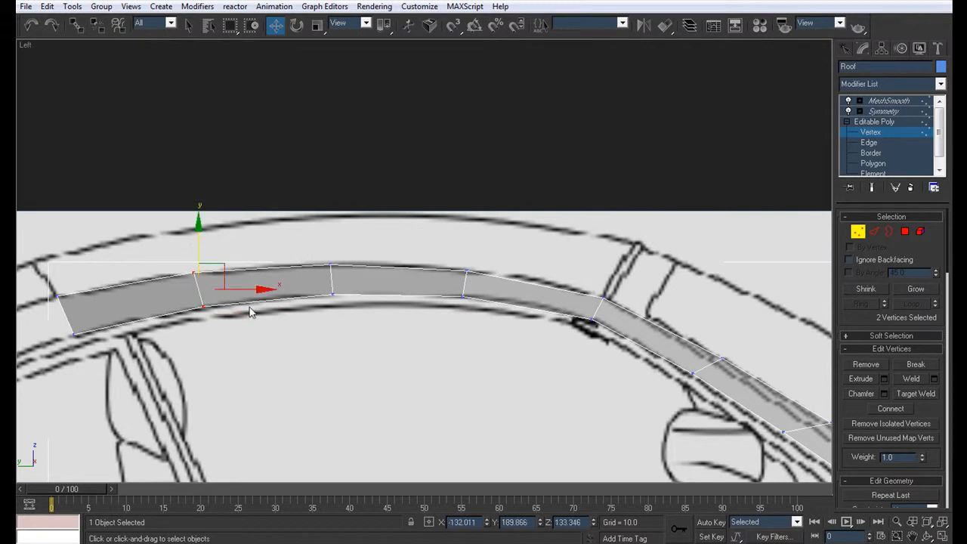
# Shift the added rail vertex pairs sideways in the top view to match the curved roof outline on the blueprint.
pyautogui.scroll(-5, 451, 306)
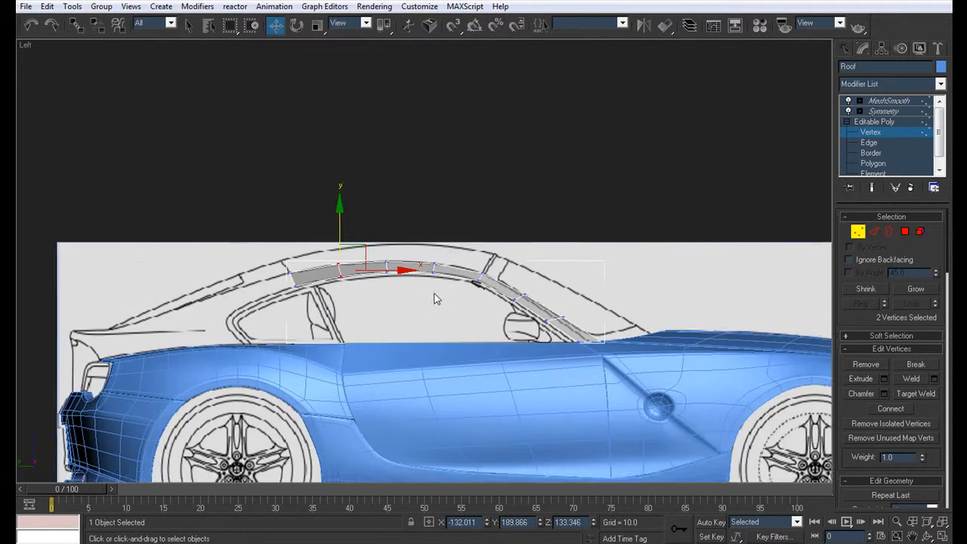
pyautogui.scroll(-1, 419, 313)
pyautogui.hotkey('alt', 'w')
pyautogui.moveTo(266, 140); pyautogui.dragTo(210, 142, button='middle')
pyautogui.hotkey('alt', 'w')
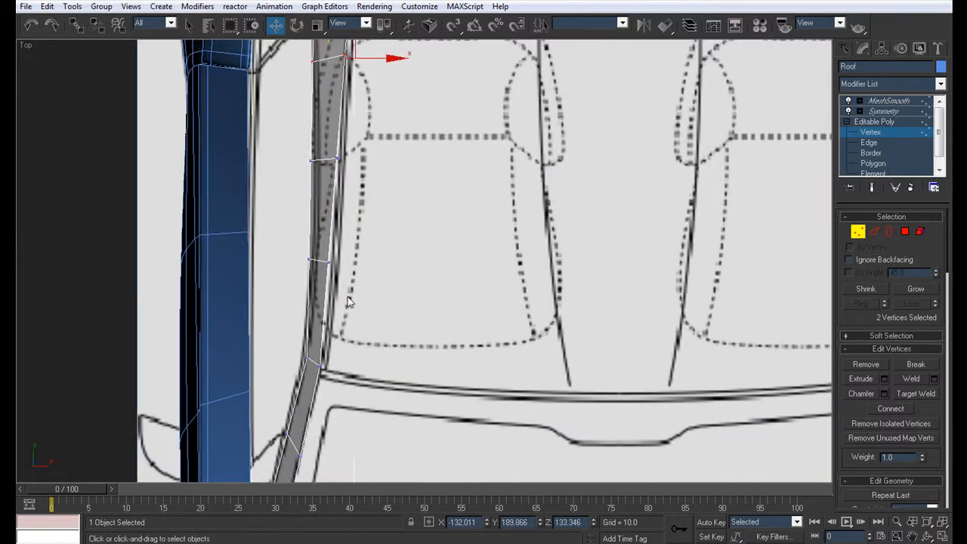
pyautogui.moveTo(283, 243); pyautogui.dragTo(283, 244)
pyautogui.moveTo(363, 259); pyautogui.dragTo(370, 259)
pyautogui.moveTo(370, 235); pyautogui.dragTo(371, 335, button='middle')
pyautogui.moveTo(292, 232); pyautogui.dragTo(385, 259)
pyautogui.moveTo(360, 203); pyautogui.dragTo(350, 289, button='middle')
pyautogui.moveTo(288, 233); pyautogui.dragTo(372, 244)
pyautogui.scroll(-4, 372, 244)
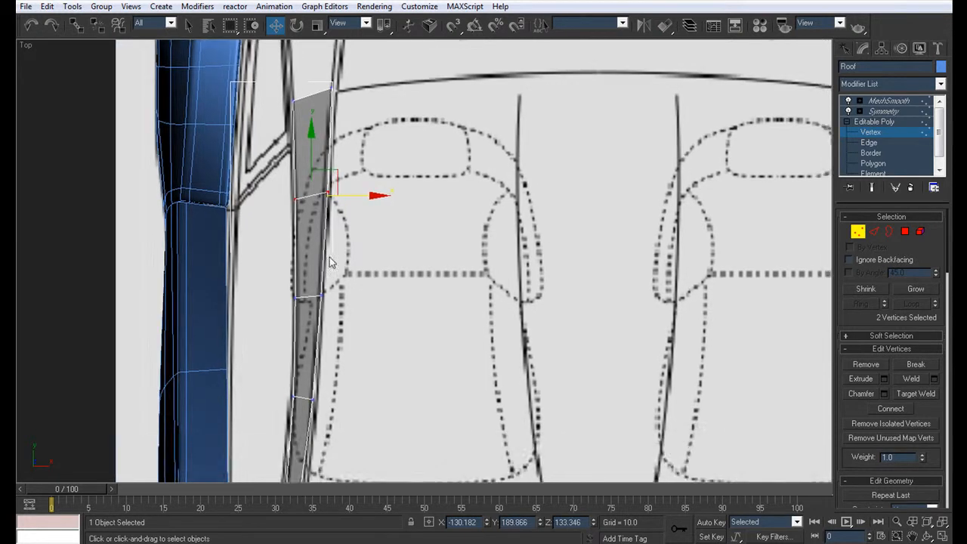
# Turn off the roof's see-through display and check the rail's curve in the perspective view.
pyautogui.scroll(3, 366, 301)
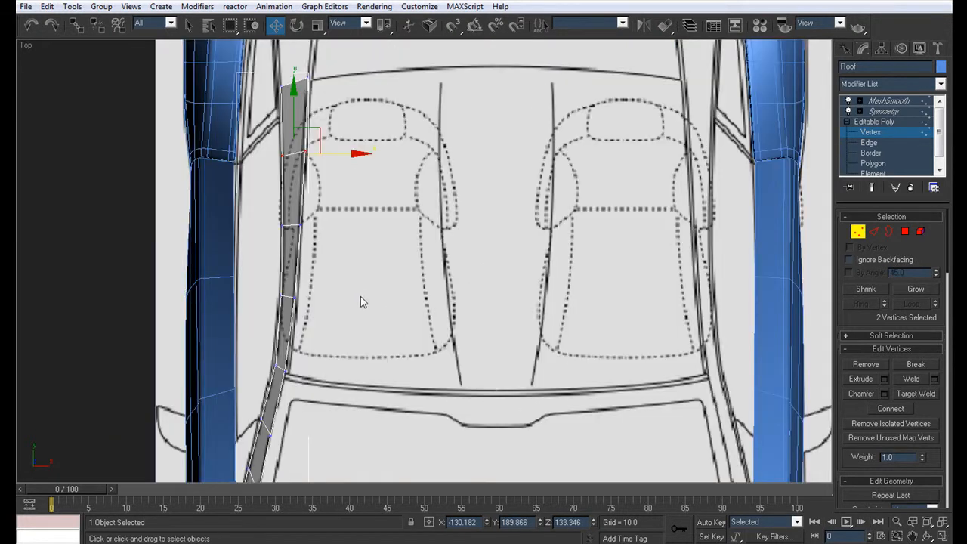
pyautogui.hotkey('alt', 'w')
pyautogui.rightClick(651, 380)
pyautogui.hotkey('alt', 'x')
pyautogui.keyDown('alt'); pyautogui.moveTo(651, 380); pyautogui.dragTo(563, 391, button='middle'); pyautogui.keyUp('alt')
pyautogui.moveTo(201, 143); pyautogui.dragTo(194, 107, button='middle')
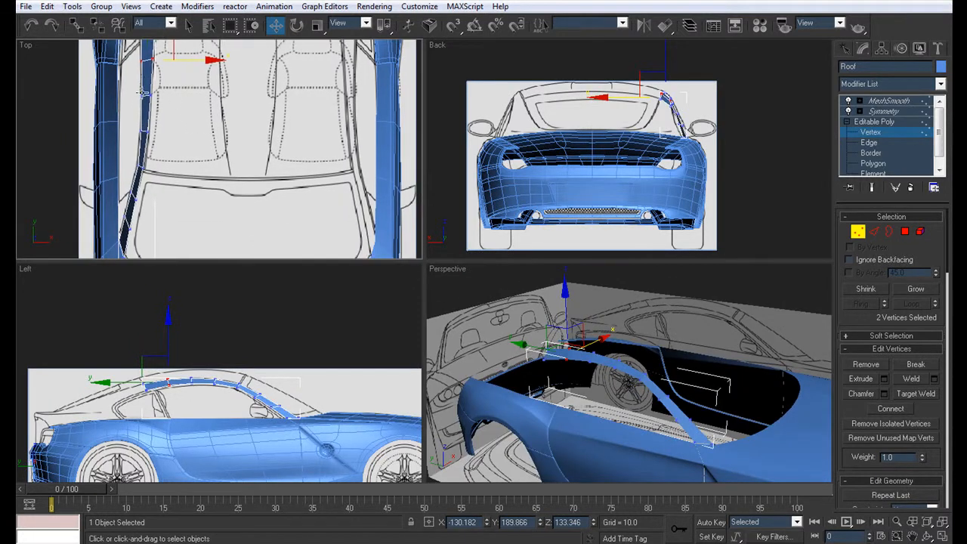
# Extend the roof rail's four inner edges sideways in the top view to the car's centreline as a new roof surface.
pyautogui.moveTo(172, 65); pyautogui.dragTo(231, 135, button='middle')
pyautogui.scroll(2, 191, 161)
pyautogui.scroll(-2, 233, 140)
pyautogui.moveTo(240, 224); pyautogui.dragTo(210, 130, button='middle')
pyautogui.hotkey('alt', 'w')
pyautogui.moveTo(356, 151); pyautogui.dragTo(285, 236, button='middle')
pyautogui.click(868, 142)
pyautogui.click(189, 370)
pyautogui.keyDown('ctrl'); pyautogui.click(196, 299); pyautogui.keyUp('ctrl')
pyautogui.keyDown('ctrl'); pyautogui.click(203, 207); pyautogui.keyUp('ctrl')
pyautogui.keyDown('ctrl'); pyautogui.click(203, 151); pyautogui.keyUp('ctrl')
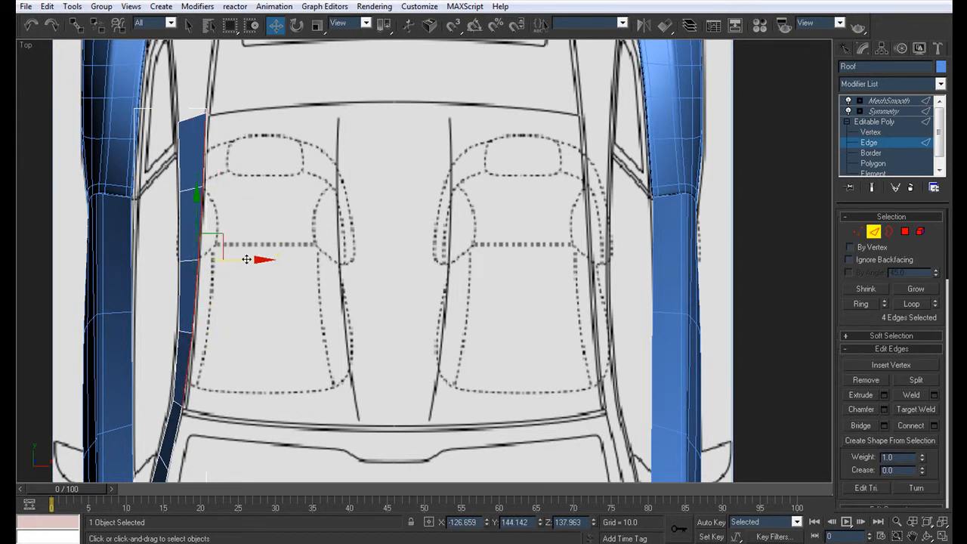
pyautogui.keyDown('shift'); pyautogui.moveTo(245, 259); pyautogui.dragTo(427, 294); pyautogui.keyUp('shift')
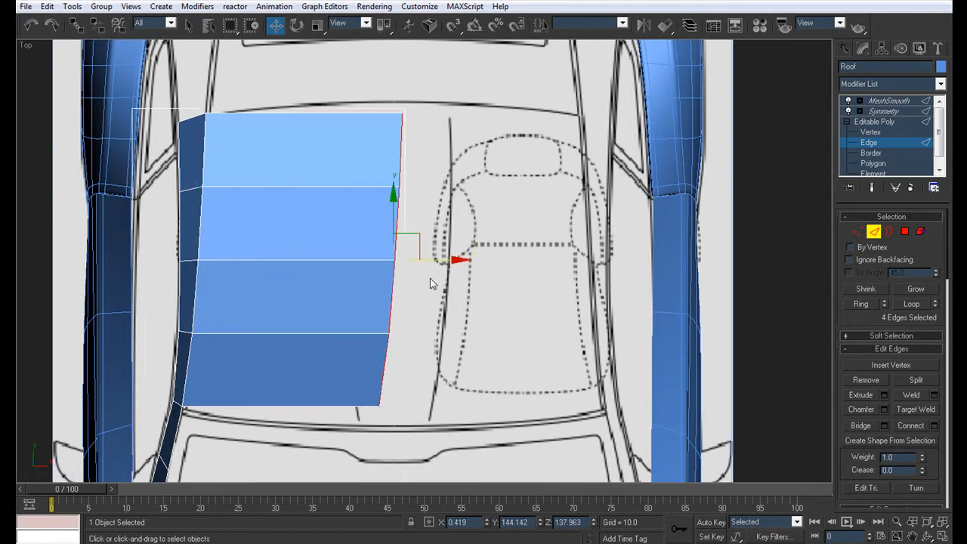
# Chamfer the four edges between the side rail and the new roof surface by 0.01.
pyautogui.moveTo(325, 188); pyautogui.dragTo(374, 176, button='middle')
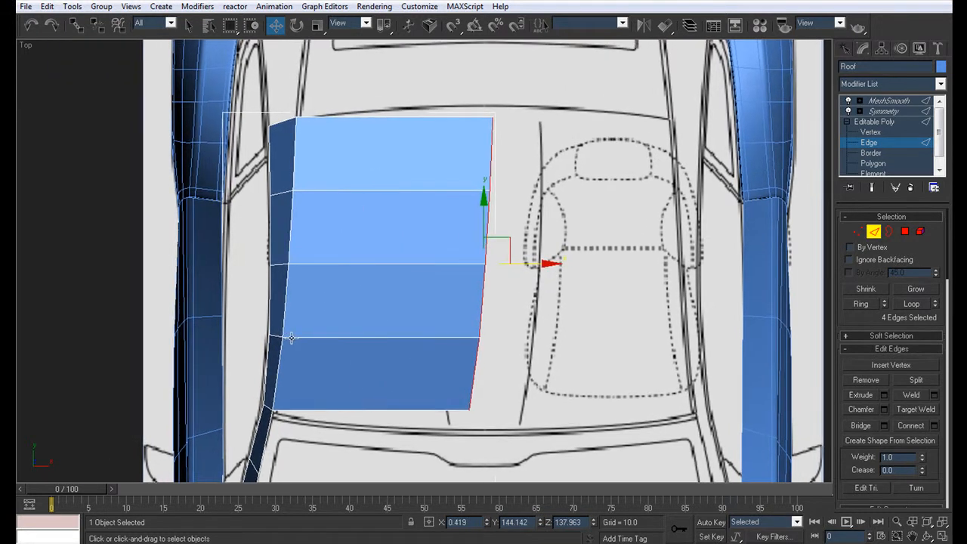
pyautogui.click(279, 352)
pyautogui.keyDown('ctrl'); pyautogui.click(285, 302); pyautogui.keyUp('ctrl')
pyautogui.keyDown('ctrl'); pyautogui.click(292, 206); pyautogui.keyUp('ctrl')
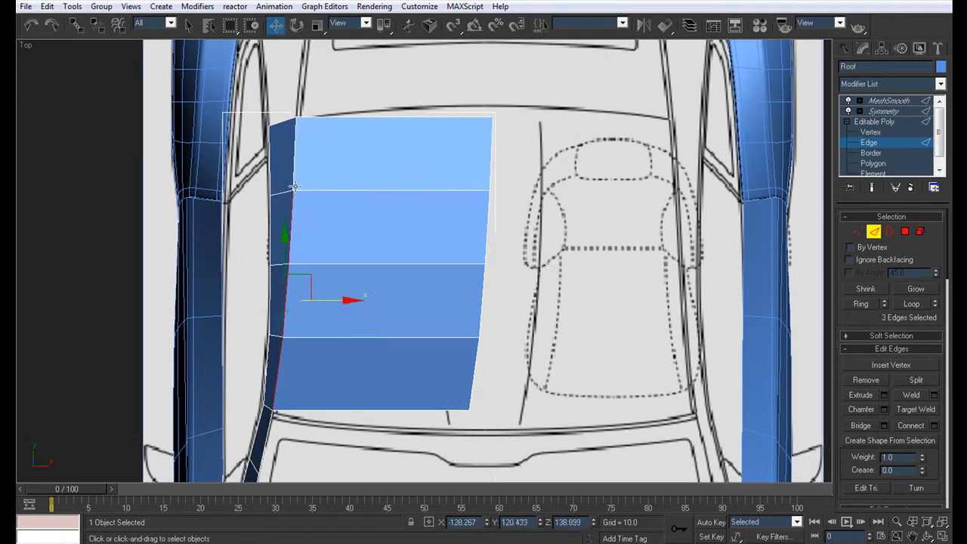
pyautogui.keyDown('ctrl'); pyautogui.click(293, 178); pyautogui.keyUp('ctrl')
pyautogui.click(882, 408)
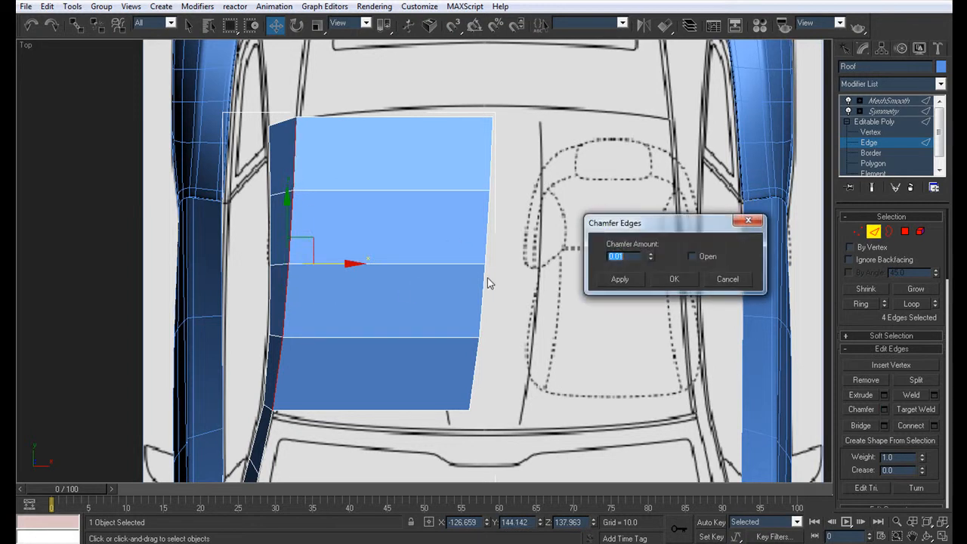
pyautogui.click(671, 278)
# Delete the thin chamfer polygons between the side rail and the roof surface to separate the two.
pyautogui.click(874, 164)
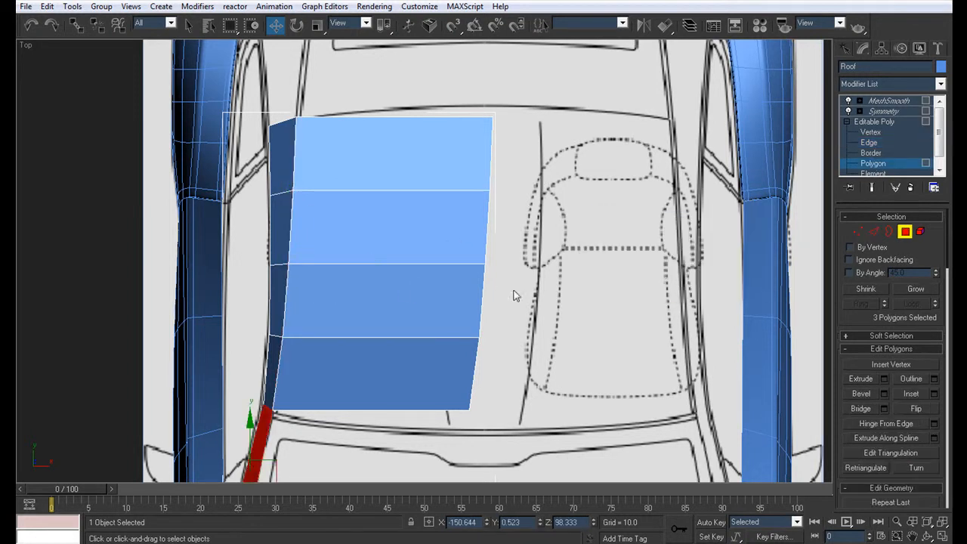
pyautogui.moveTo(413, 314); pyautogui.dragTo(544, 277, button='middle')
pyautogui.scroll(2, 540, 278)
pyautogui.click(409, 327)
pyautogui.keyDown('ctrl'); pyautogui.click(411, 310); pyautogui.keyUp('ctrl')
pyautogui.moveTo(415, 192); pyautogui.dragTo(402, 367, button='middle')
pyautogui.keyDown('ctrl'); pyautogui.click(406, 357); pyautogui.keyUp('ctrl')
pyautogui.hotkey('ctrl', 'z')
pyautogui.keyDown('ctrl'); pyautogui.click(410, 314); pyautogui.keyUp('ctrl')
pyautogui.hotkey('ctrl', 'z')
pyautogui.keyDown('ctrl'); pyautogui.click(411, 293); pyautogui.keyUp('ctrl')
pyautogui.keyDown('ctrl'); pyautogui.click(411, 274); pyautogui.keyUp('ctrl')
pyautogui.press('Delete')
pyautogui.moveTo(427, 310); pyautogui.dragTo(404, 238, button='middle')
pyautogui.scroll(-3, 388, 252)
pyautogui.scroll(1, 404, 238)
pyautogui.scroll(2, 405, 238)
pyautogui.moveTo(541, 264); pyautogui.dragTo(381, 315, button='middle')
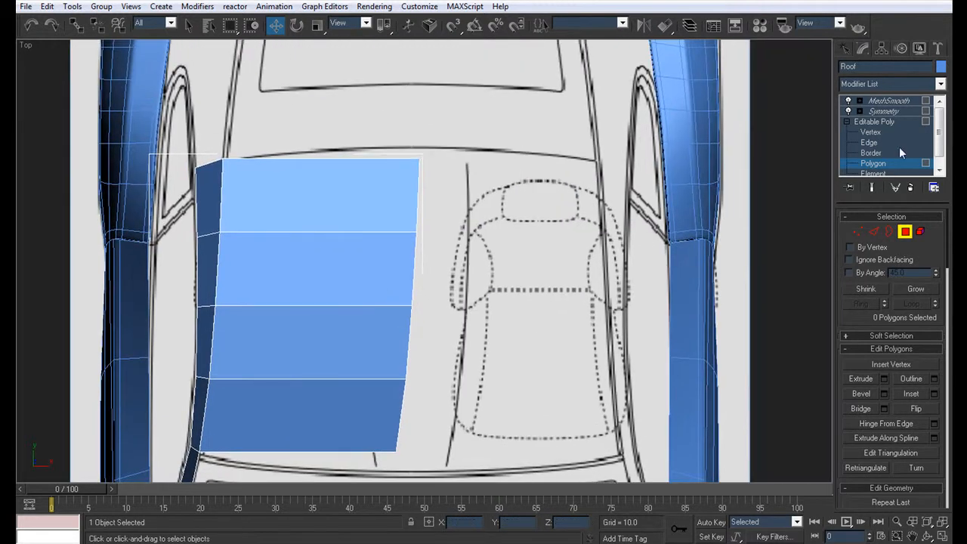
# Align the roof surface's two rearmost centreline vertices in the top view by setting X to 0.
pyautogui.click(872, 132)
pyautogui.moveTo(483, 248); pyautogui.dragTo(458, 213, button='middle')
pyautogui.moveTo(419, 182); pyautogui.dragTo(344, 102)
pyautogui.click(458, 522)
pyautogui.write('0')
pyautogui.press('Return')
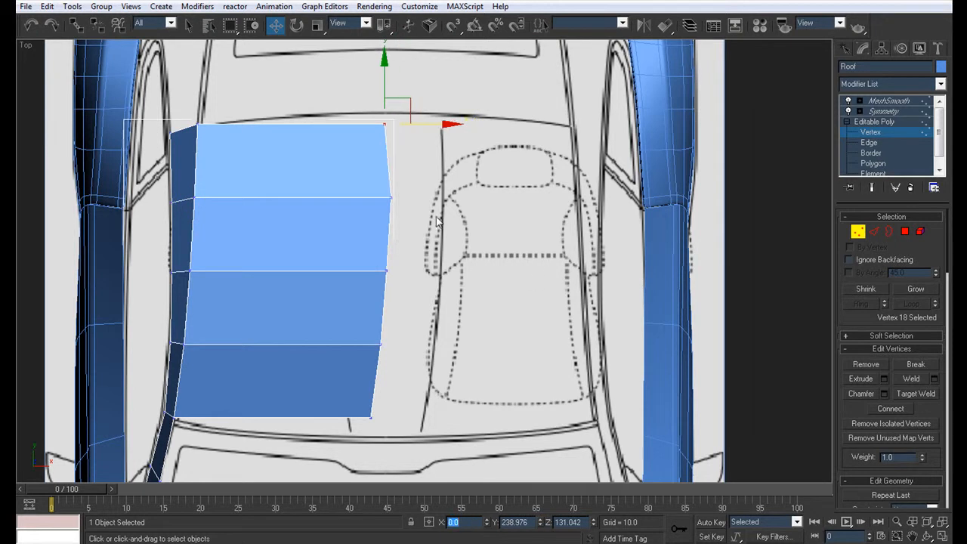
pyautogui.moveTo(420, 220); pyautogui.dragTo(370, 195)
pyautogui.moveTo(473, 521); pyautogui.dragTo(415, 520)
pyautogui.write('0')
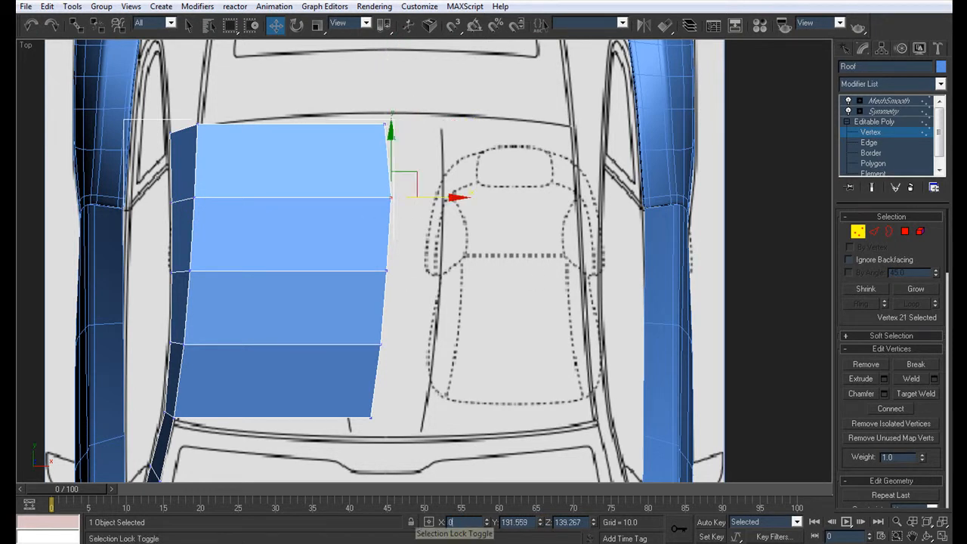
pyautogui.press('Return')
# Set X to 0 for each of the remaining three centreline vertices of the roof surface.
pyautogui.moveTo(428, 237); pyautogui.dragTo(347, 303)
pyautogui.moveTo(471, 522); pyautogui.dragTo(447, 521)
pyautogui.write('0')
pyautogui.press('Return')
pyautogui.click(389, 412)
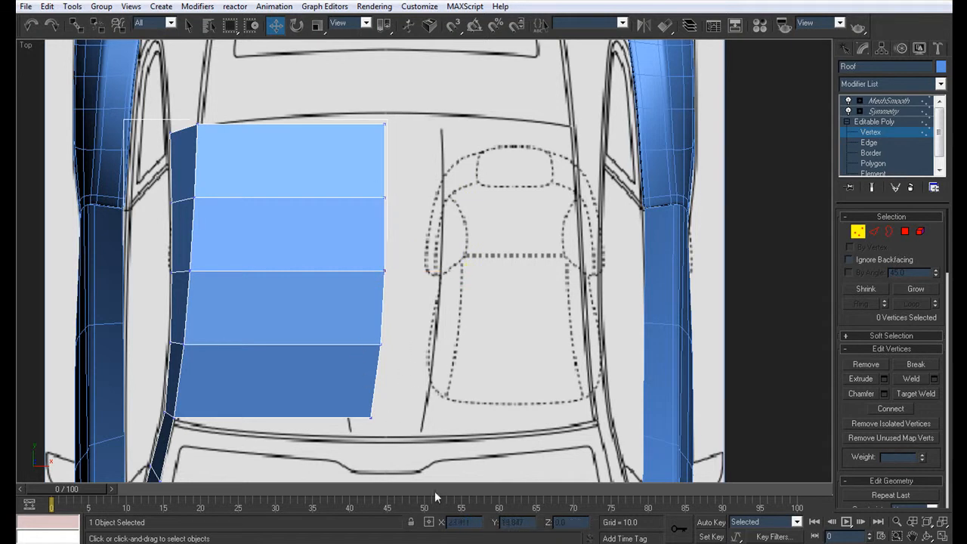
pyautogui.click(381, 344)
pyautogui.moveTo(468, 522); pyautogui.dragTo(448, 522)
pyautogui.write('0')
pyautogui.press('Return')
pyautogui.click(371, 417)
pyautogui.write('0')
pyautogui.press('Return')
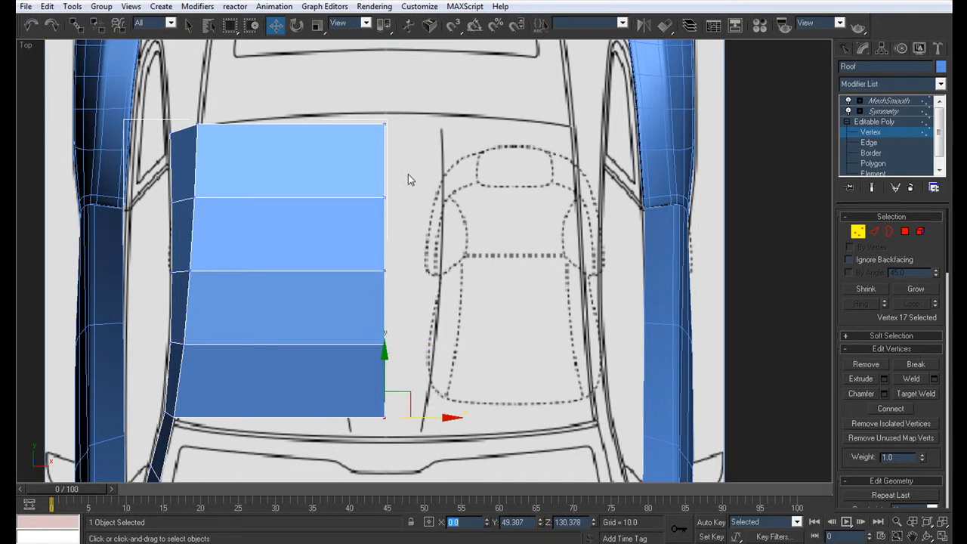
# Move the rear and front centreline vertices onto the blueprint's curved roof lines, at Y about 246.4 and 36.9.
pyautogui.moveTo(365, 105); pyautogui.dragTo(399, 136)
pyautogui.moveTo(384, 84); pyautogui.dragTo(386, 73)
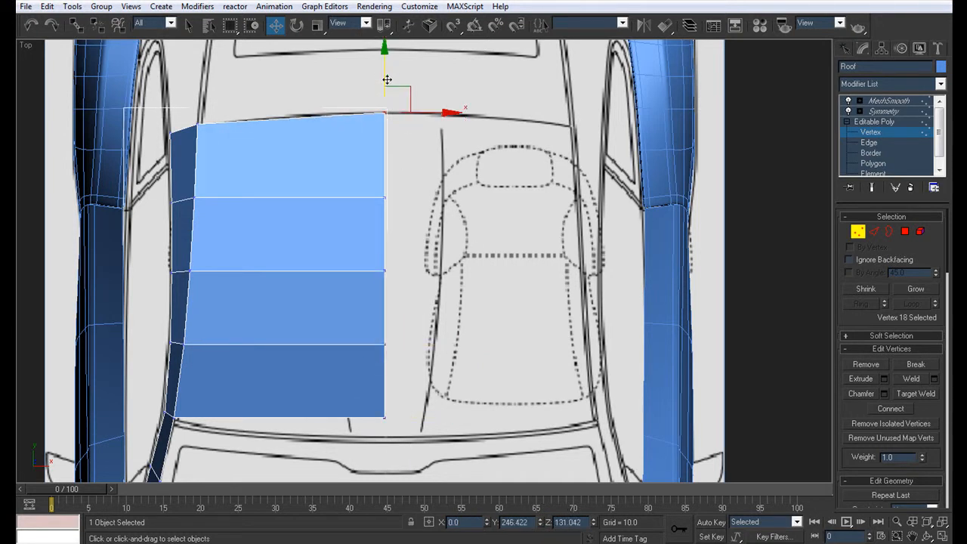
pyautogui.moveTo(367, 404); pyautogui.dragTo(399, 434)
pyautogui.moveTo(384, 369); pyautogui.dragTo(383, 387)
pyautogui.scroll(-5, 356, 282)
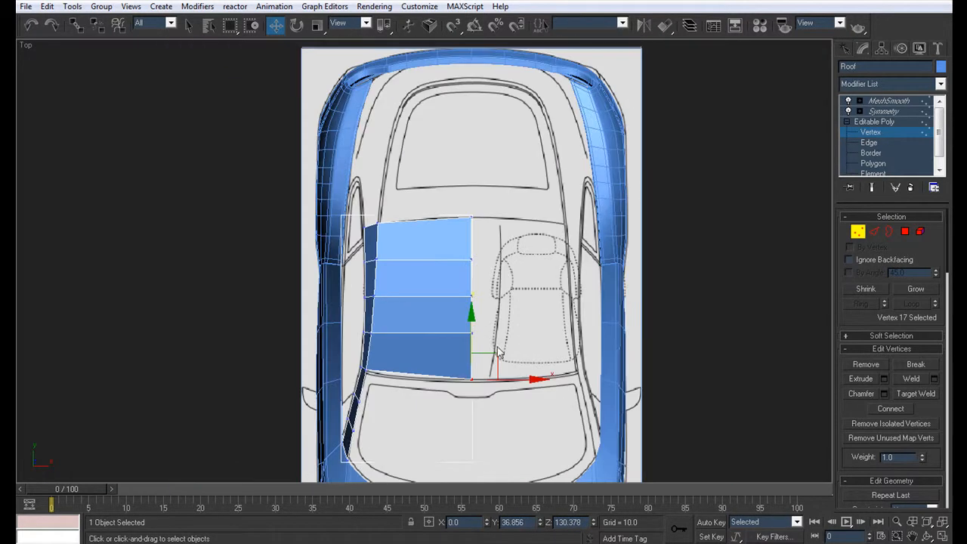
# Raise the two foremost centreline vertices to the side blueprint's roofline, at Z about 149.1 and 158.1.
pyautogui.hotkey('alt', 'w')
pyautogui.scroll(8, 182, 386)
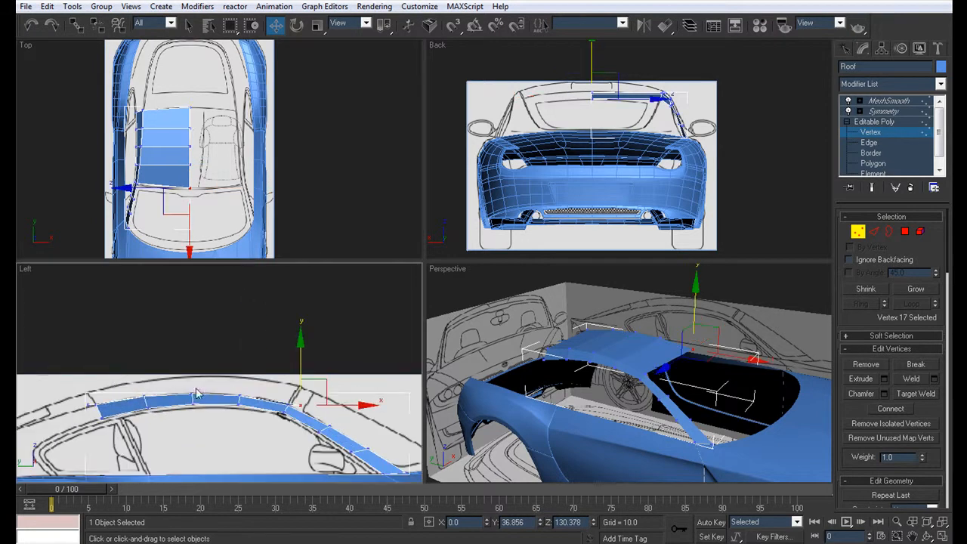
pyautogui.moveTo(294, 371); pyautogui.dragTo(291, 346)
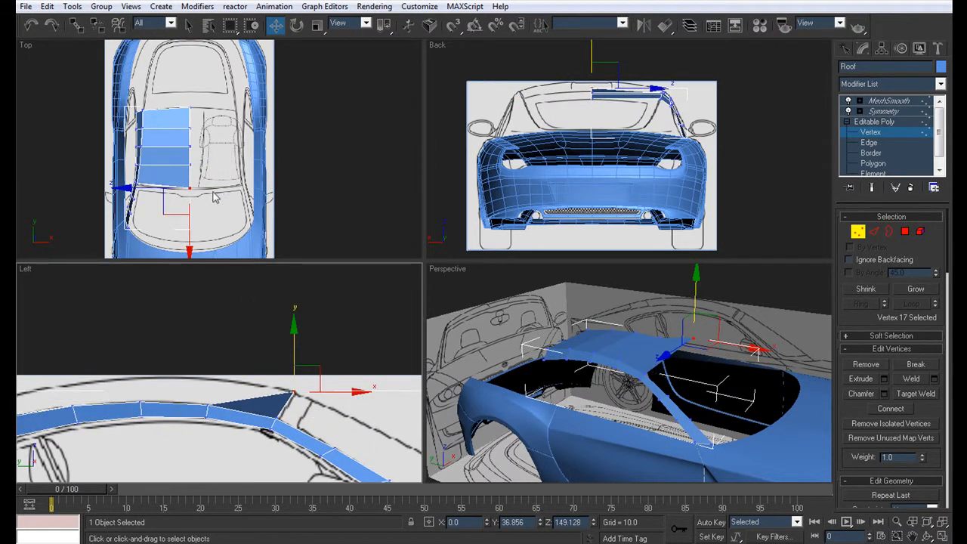
pyautogui.click(190, 164)
pyautogui.moveTo(235, 382); pyautogui.dragTo(330, 386, button='middle')
pyautogui.moveTo(304, 367); pyautogui.dragTo(304, 341)
# Raise the other three centreline vertices to the side blueprint's roofline, the rearmost to Z about 143.4.
pyautogui.click(189, 148)
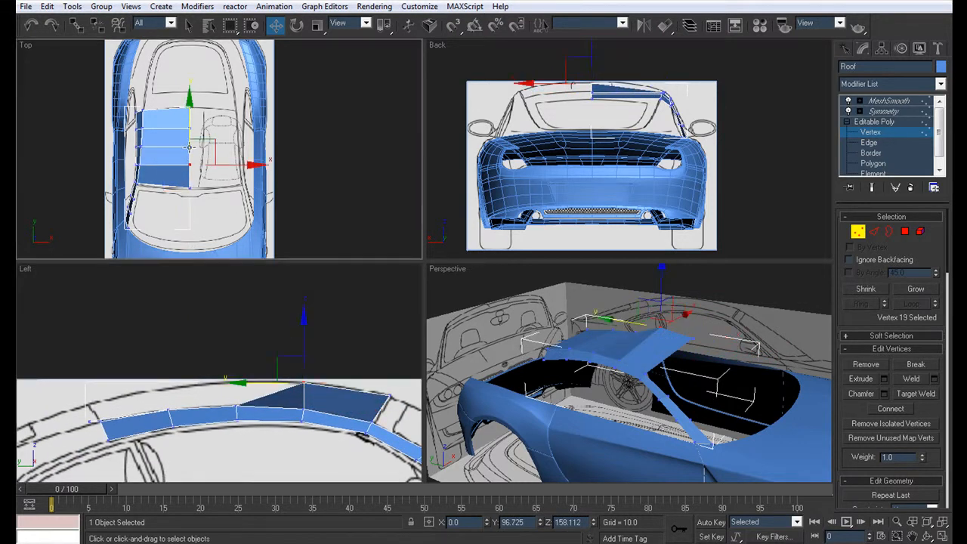
pyautogui.moveTo(248, 374); pyautogui.dragTo(252, 368, button='middle')
pyautogui.moveTo(241, 353); pyautogui.dragTo(238, 328)
pyautogui.click(188, 127)
pyautogui.moveTo(200, 426); pyautogui.dragTo(202, 419, button='middle')
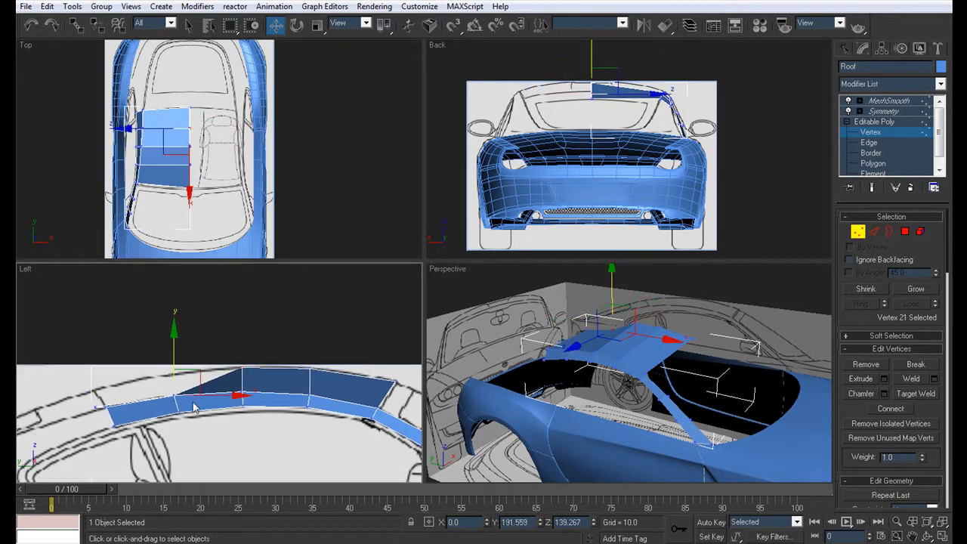
pyautogui.moveTo(173, 338); pyautogui.dragTo(179, 302)
pyautogui.click(188, 109)
pyautogui.moveTo(138, 397); pyautogui.dragTo(146, 392, button='middle')
pyautogui.moveTo(106, 357); pyautogui.dragTo(108, 341)
# Connect the roof surface's five crosswise edges with 2 segments.
pyautogui.moveTo(612, 349); pyautogui.dragTo(536, 358, button='middle')
pyautogui.hotkey('alt', 'w')
pyautogui.hotkey('alt', 'x')
pyautogui.keyDown('alt'); pyautogui.moveTo(639, 390); pyautogui.dragTo(494, 344, button='middle'); pyautogui.keyUp('alt')
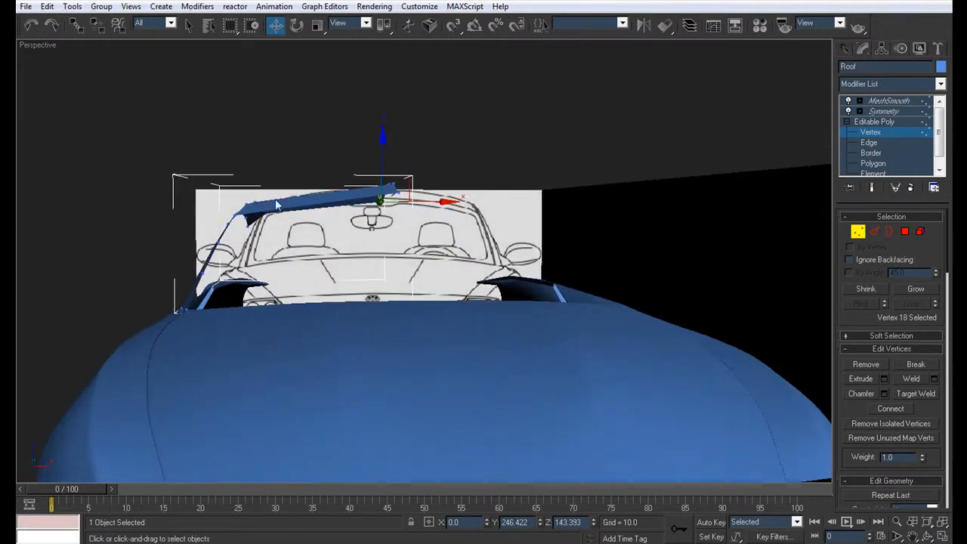
pyautogui.hotkey('alt', 'w')
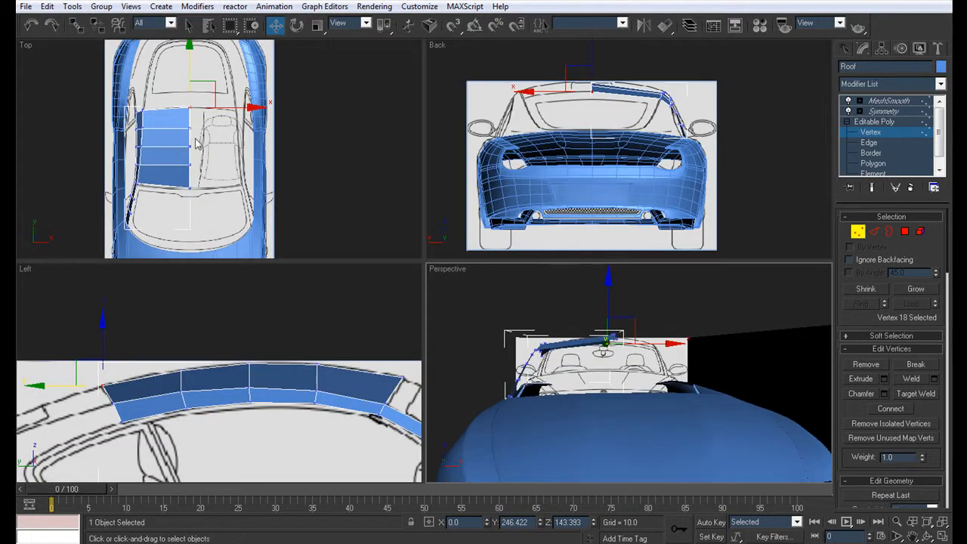
pyautogui.scroll(3, 588, 66)
pyautogui.click(869, 143)
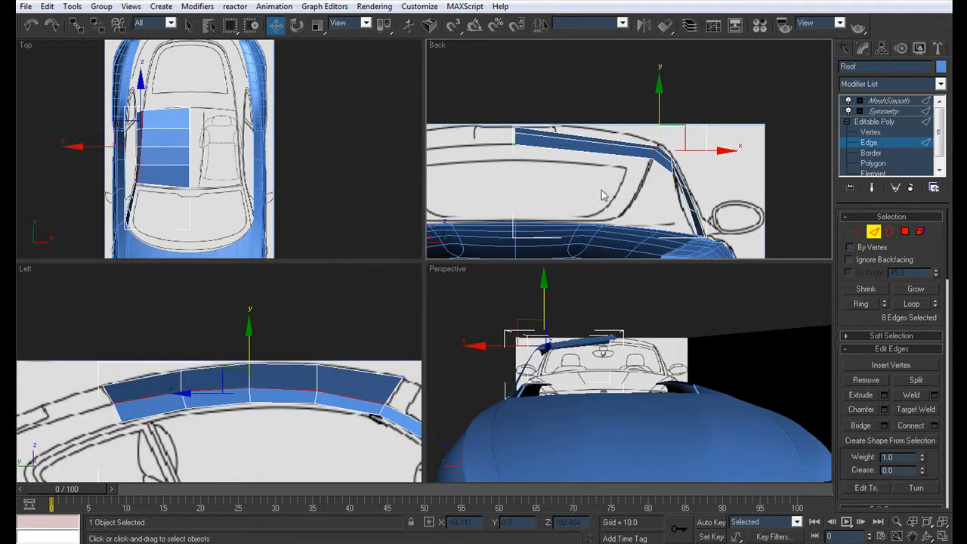
pyautogui.click(935, 426)
pyautogui.click(670, 259)
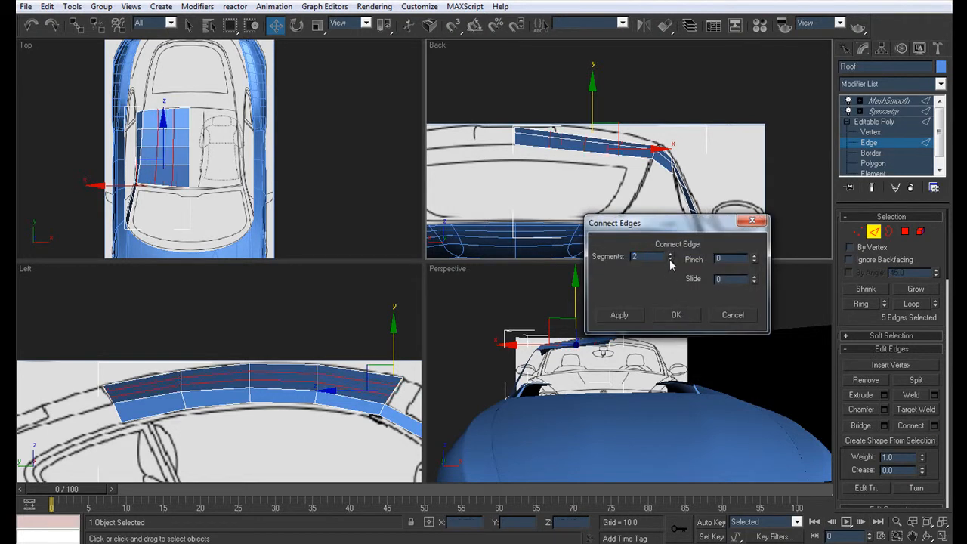
pyautogui.click(676, 315)
# Raise the two new lengthwise vertex rows in the back view to curve the roof surface along the blueprint.
pyautogui.scroll(5, 648, 255)
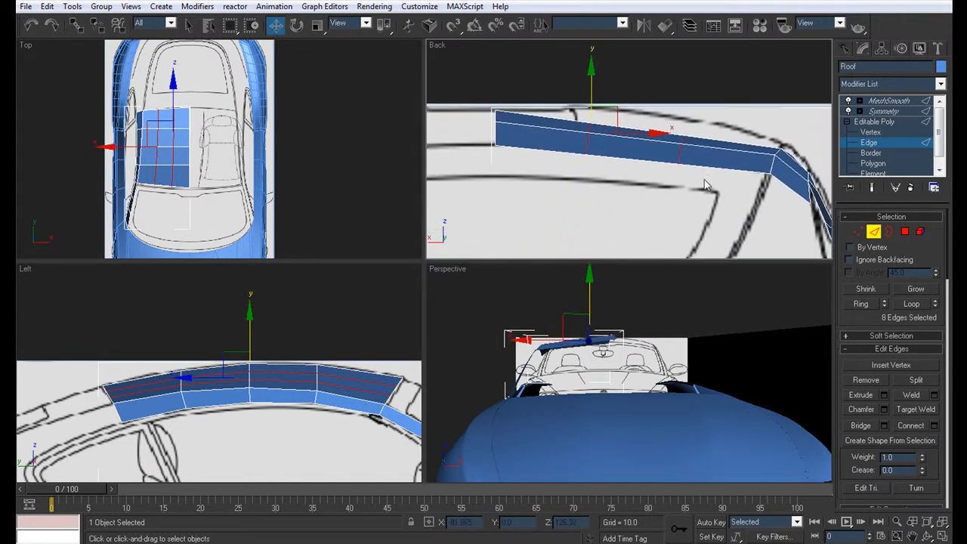
pyautogui.click(876, 133)
pyautogui.keyDown('ctrl'); pyautogui.moveTo(661, 125); pyautogui.dragTo(690, 89); pyautogui.keyUp('ctrl')
pyautogui.moveTo(617, 177); pyautogui.dragTo(596, 75)
# Lower the outer new rear-edge vertex to Z about 139.7 and refine the inner row against the back blueprint's roof curve.
pyautogui.click(678, 131)
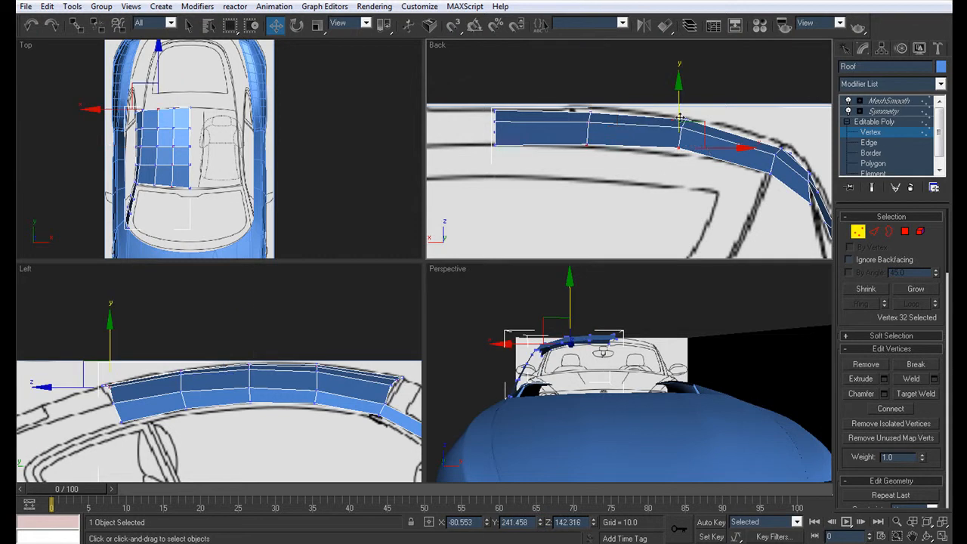
pyautogui.click(586, 145)
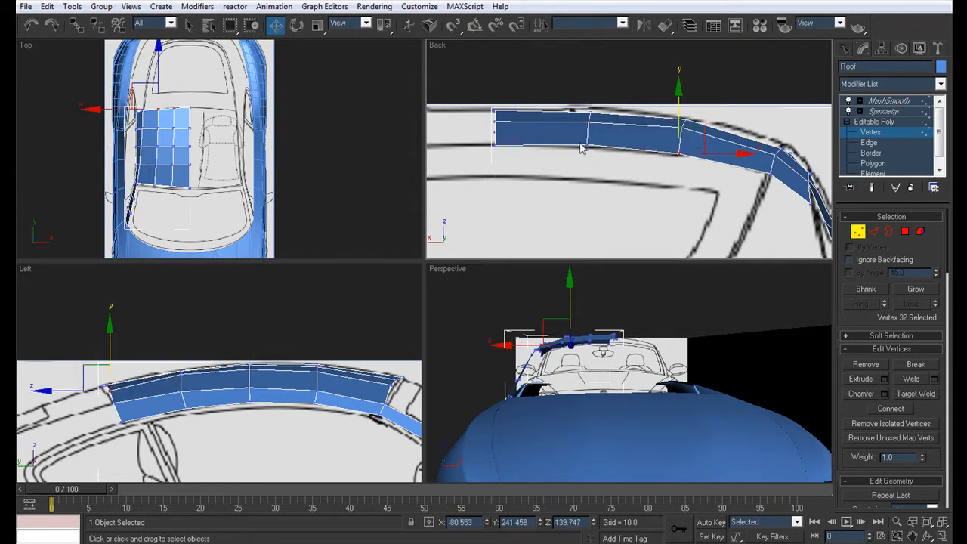
pyautogui.moveTo(586, 108); pyautogui.dragTo(587, 110)
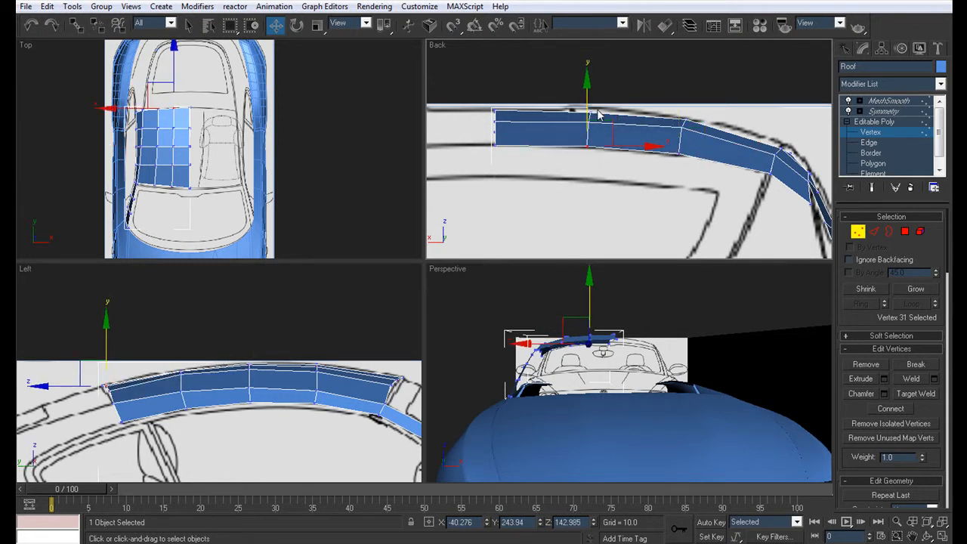
pyautogui.moveTo(573, 118); pyautogui.dragTo(581, 96, button='middle')
pyautogui.moveTo(577, 107); pyautogui.dragTo(599, 57)
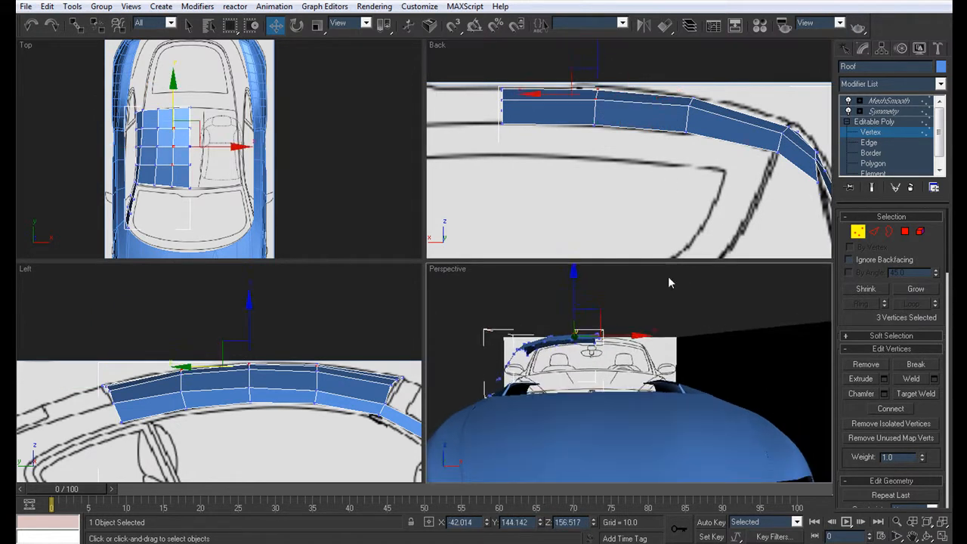
# Show the roof smoothed and mirrored in the perspective view and clear the selection.
pyautogui.hotkey('alt', 'w')
pyautogui.keyDown('alt'); pyautogui.moveTo(466, 308); pyautogui.dragTo(423, 327, button='middle'); pyautogui.keyUp('alt')
pyautogui.scroll(-5, 424, 327)
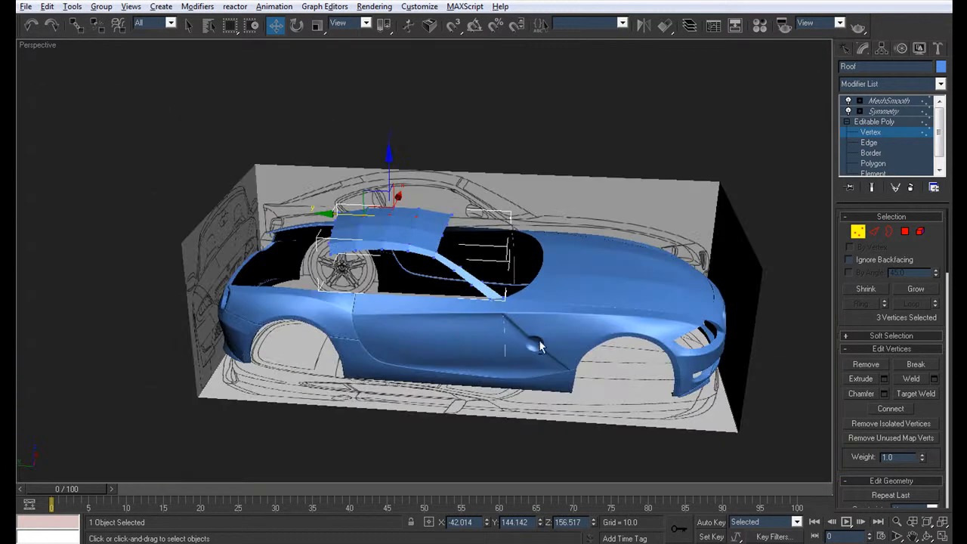
pyautogui.keyDown('alt'); pyautogui.moveTo(533, 335); pyautogui.dragTo(516, 308, button='middle'); pyautogui.keyUp('alt')
pyautogui.click(887, 103)
pyautogui.click(566, 143)
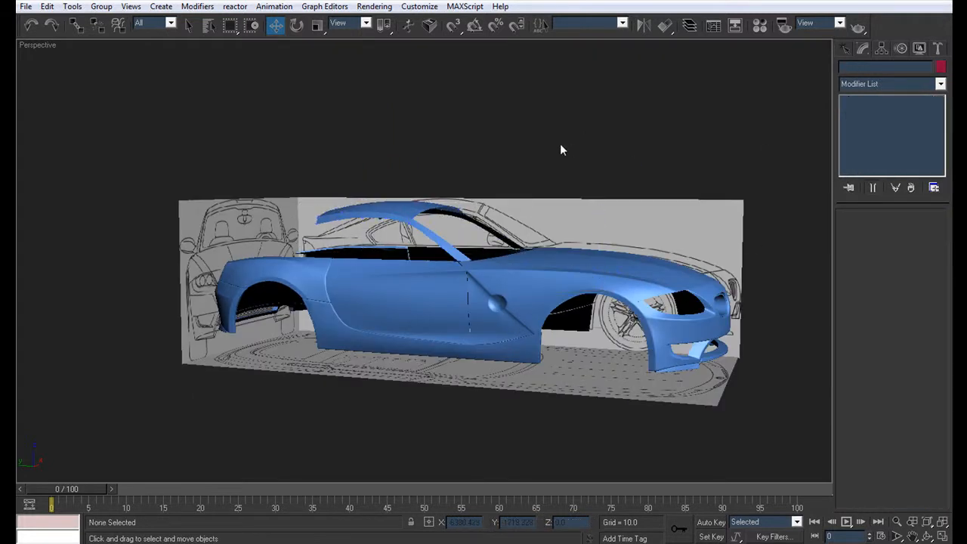
# Examine the smoothed roof's curvature and its fit with the pillars and body from several angles.
pyautogui.keyDown('alt'); pyautogui.moveTo(584, 223); pyautogui.dragTo(612, 265, button='middle'); pyautogui.keyUp('alt')
pyautogui.scroll(5, 427, 230)
pyautogui.keyDown('alt'); pyautogui.moveTo(393, 287); pyautogui.dragTo(500, 245, button='middle'); pyautogui.keyUp('alt')
pyautogui.keyDown('alt'); pyautogui.moveTo(509, 243); pyautogui.dragTo(352, 274, button='middle'); pyautogui.keyUp('alt')
pyautogui.keyDown('alt'); pyautogui.moveTo(486, 266); pyautogui.dragTo(391, 277, button='middle'); pyautogui.keyUp('alt')
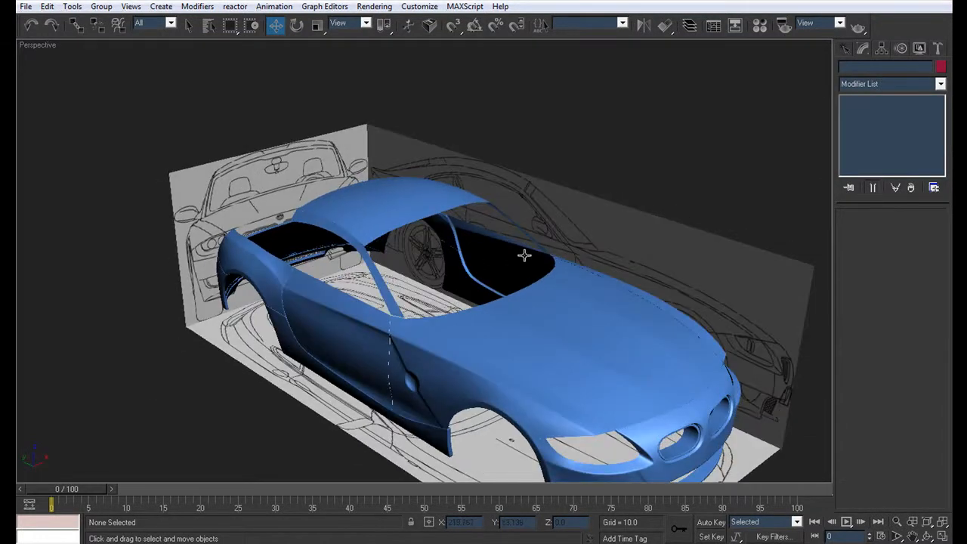
pyautogui.keyDown('alt'); pyautogui.moveTo(529, 237); pyautogui.dragTo(484, 279, button='middle'); pyautogui.keyUp('alt')
pyautogui.scroll(6, 483, 286)
pyautogui.scroll(-5, 401, 305)
pyautogui.scroll(6, 572, 274)
pyautogui.hotkey('alt', 'w')
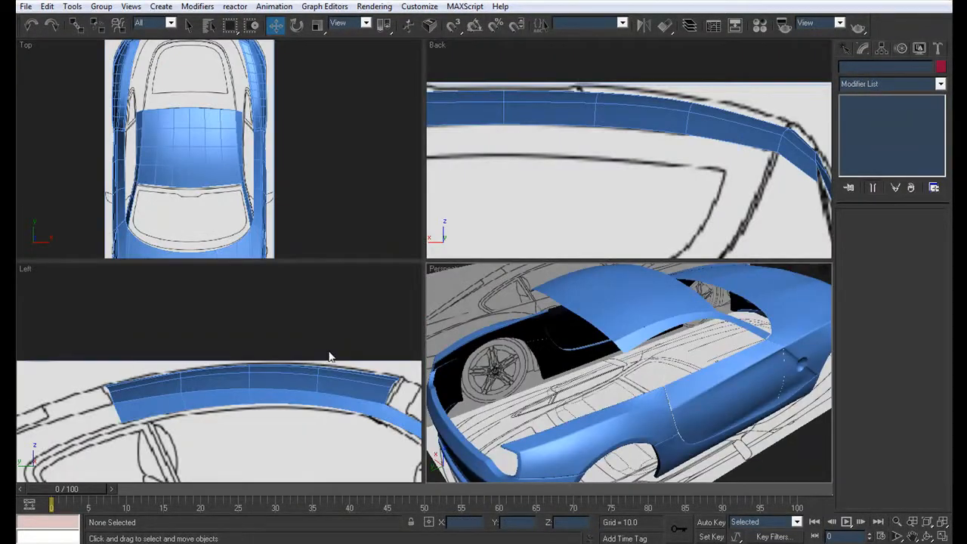
# Move the roof's two intermediate rear-edge vertices onto the top blueprint's curved rear line, the outer one to Y about 243.9.
pyautogui.scroll(5, 170, 132)
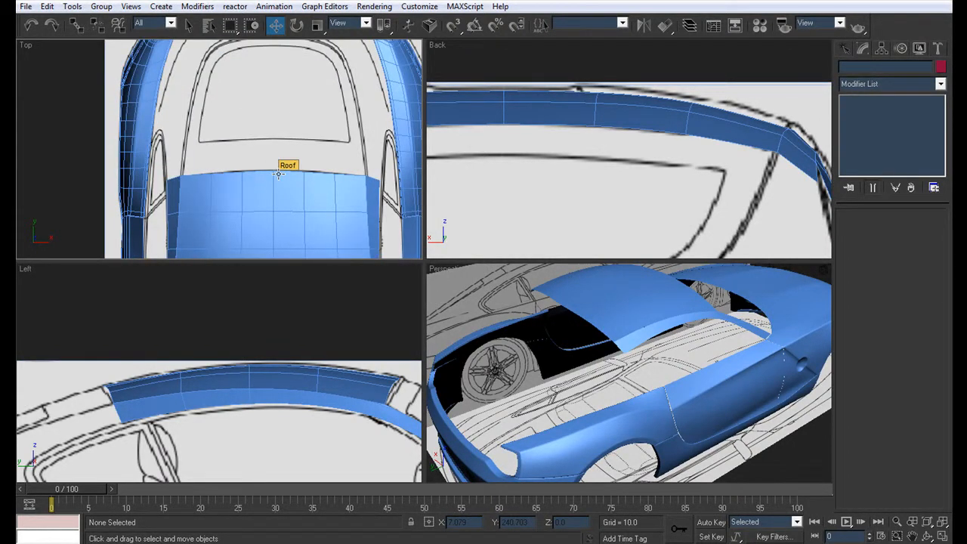
pyautogui.moveTo(271, 172); pyautogui.dragTo(309, 153, button='middle')
pyautogui.hotkey('alt', 'w')
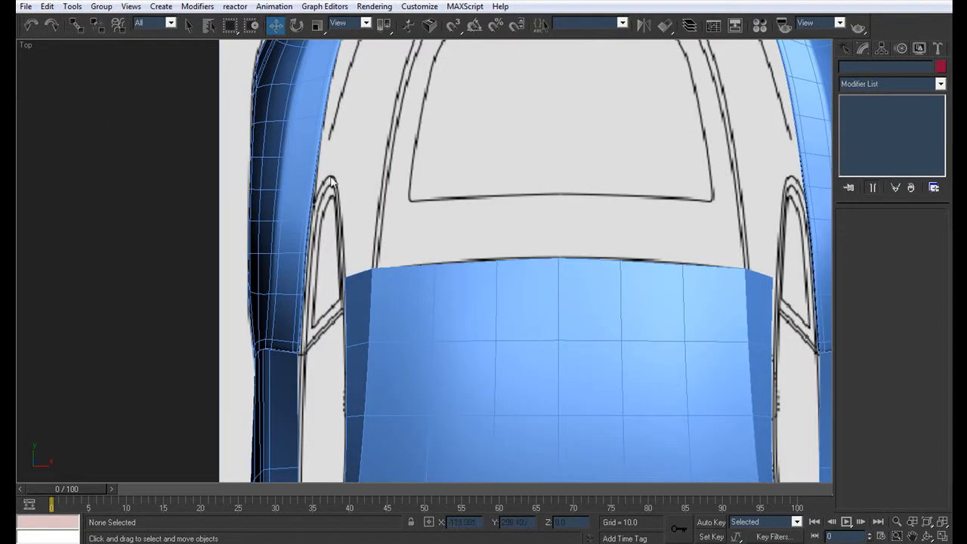
pyautogui.click(375, 309)
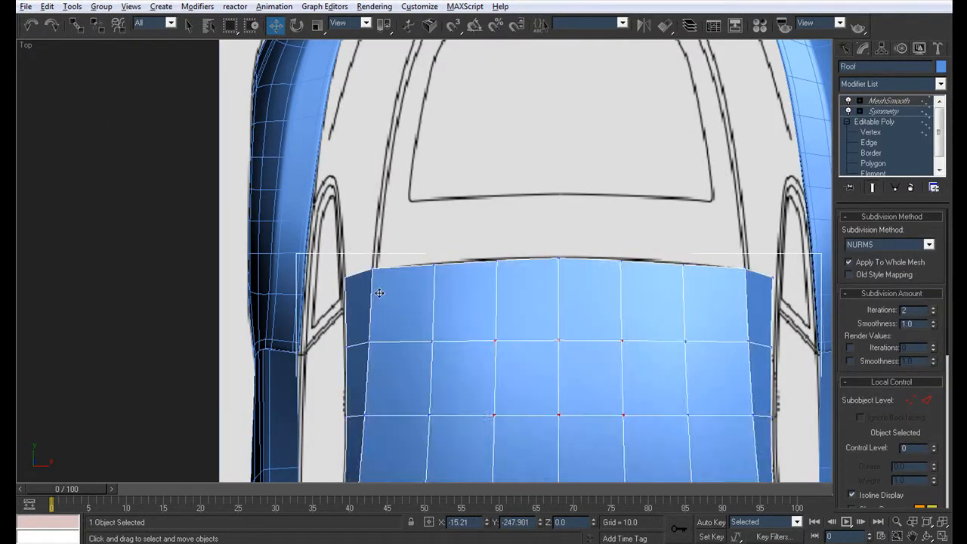
pyautogui.moveTo(363, 198); pyautogui.dragTo(323, 307, button='middle')
pyautogui.scroll(-2, 333, 301)
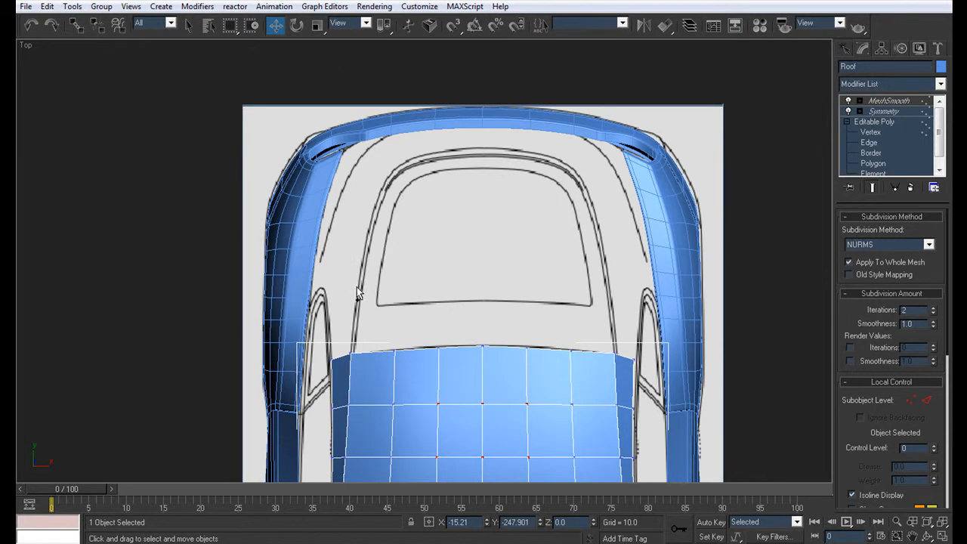
pyautogui.click(869, 133)
pyautogui.scroll(3, 393, 348)
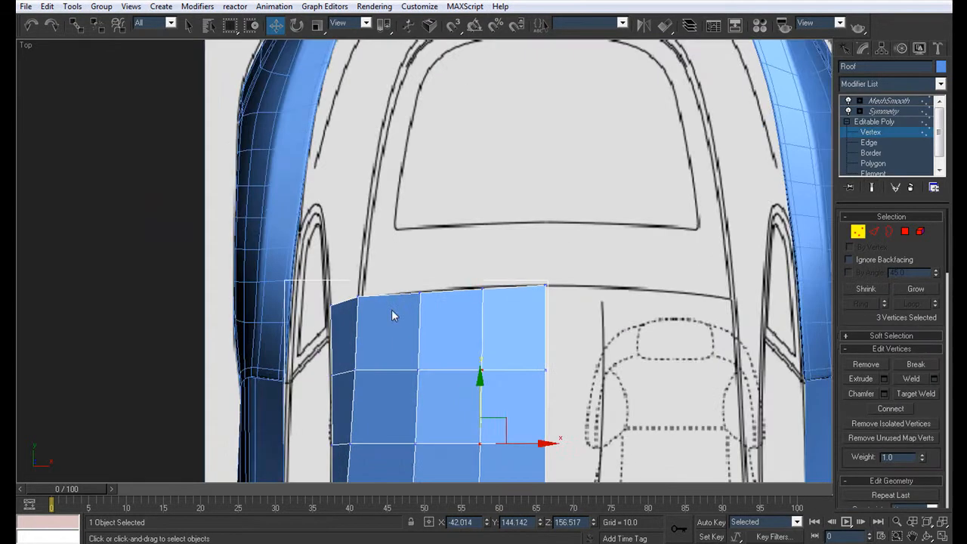
pyautogui.click(500, 299)
pyautogui.moveTo(506, 262); pyautogui.dragTo(510, 256)
pyautogui.click(418, 303)
pyautogui.scroll(-5, 411, 334)
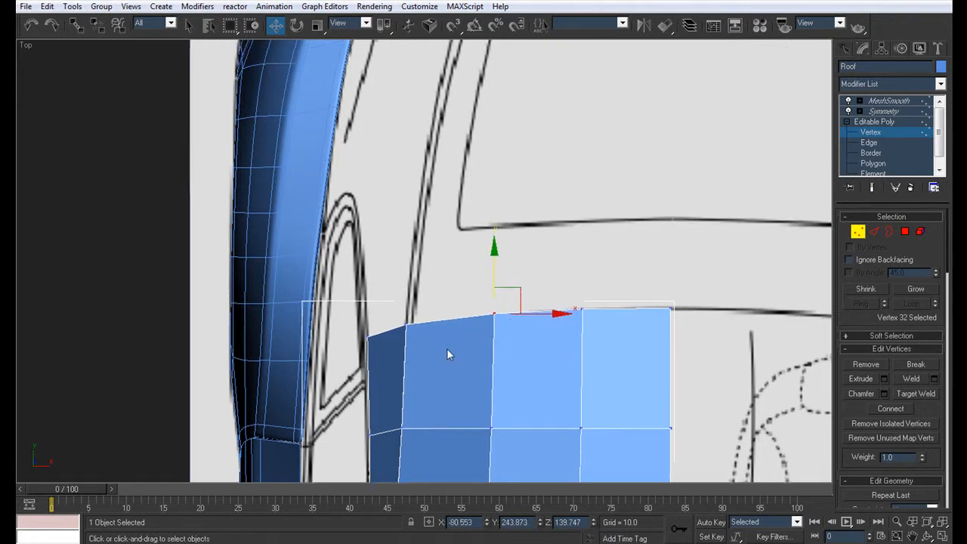
# Open the layer list and hide the Lower Front, Lower Back, Bonnet and Back + Side layers, keeping Side + Front visible.
pyautogui.click(689, 26)
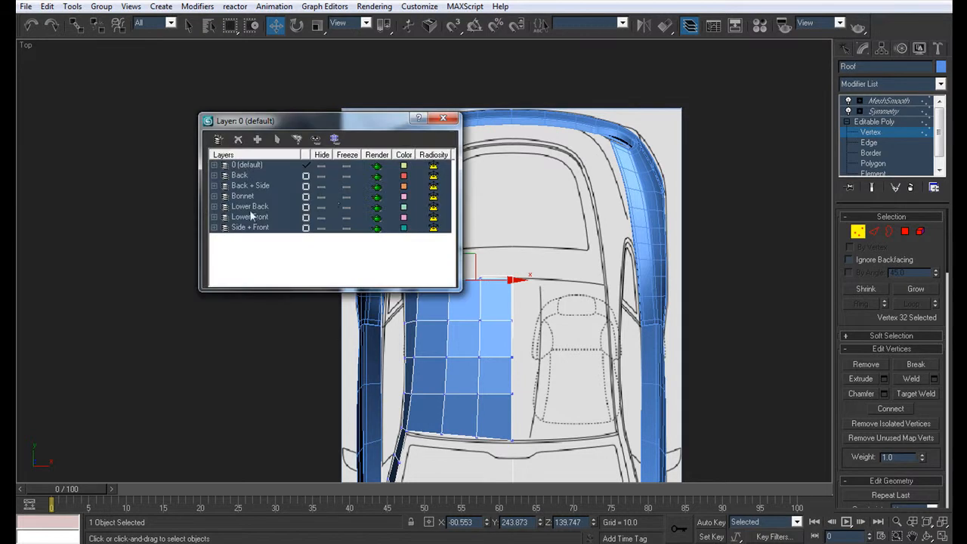
pyautogui.moveTo(307, 124); pyautogui.dragTo(156, 117)
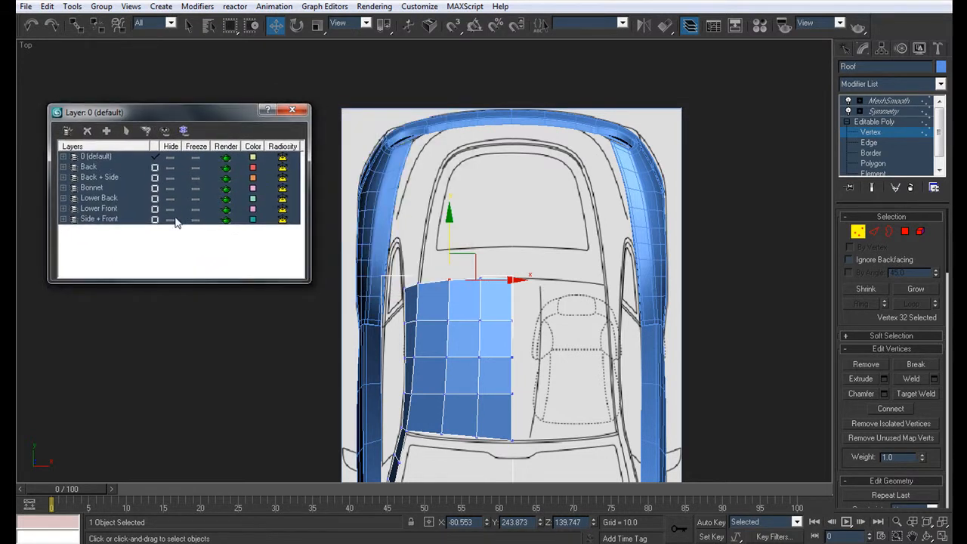
pyautogui.click(172, 219)
pyautogui.click(171, 208)
pyautogui.click(170, 199)
pyautogui.click(171, 198)
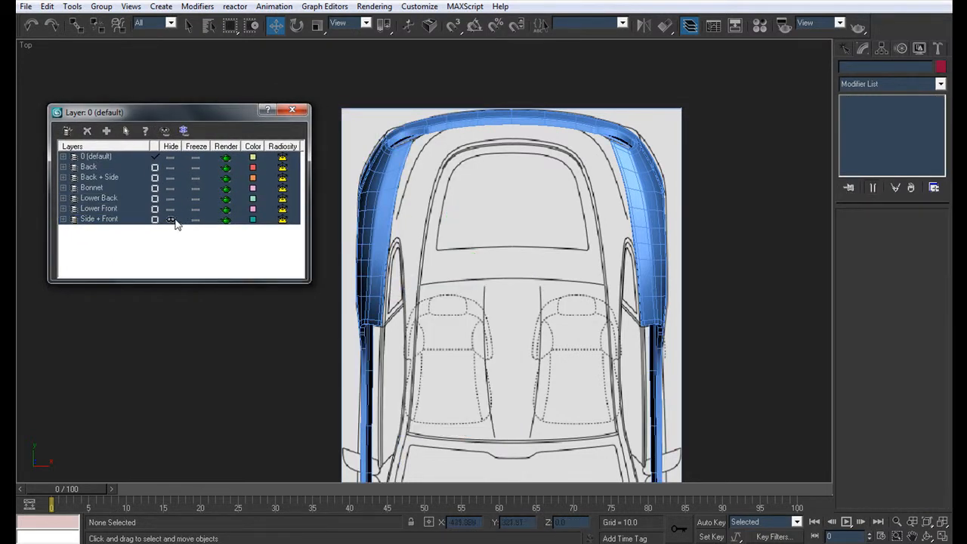
pyautogui.click(171, 218)
pyautogui.click(170, 208)
pyautogui.click(170, 198)
pyautogui.click(171, 188)
pyautogui.click(171, 177)
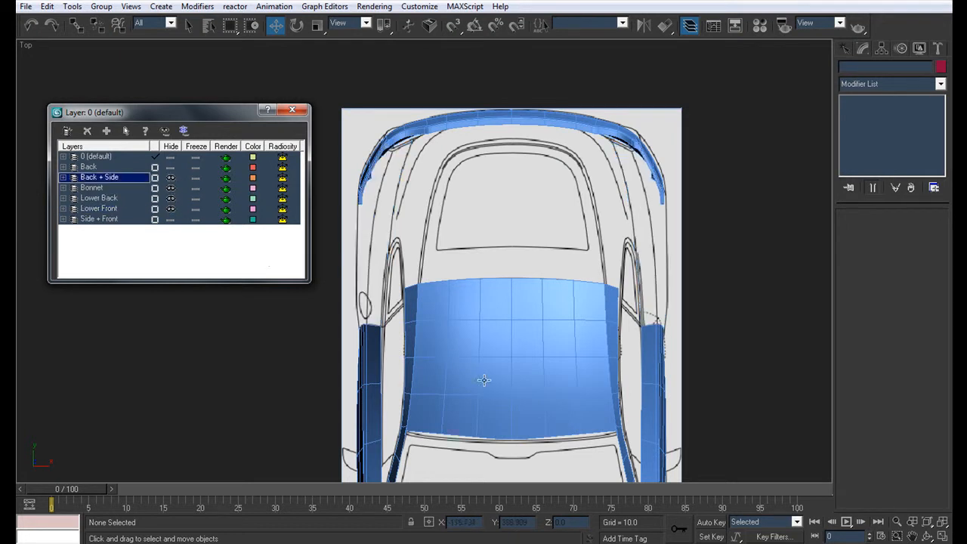
# Hide the Back layer as well, close the layer list and orbit the perspective view to the roof's rear side.
pyautogui.scroll(-2, 492, 276)
pyautogui.moveTo(492, 276)
pyautogui.mouseDown(button='middle')
pyautogui.moveTo(514, 389)
pyautogui.moveTo(462, 189)
pyautogui.moveTo(477, 272)
pyautogui.mouseUp(button='middle')
pyautogui.click(171, 167)
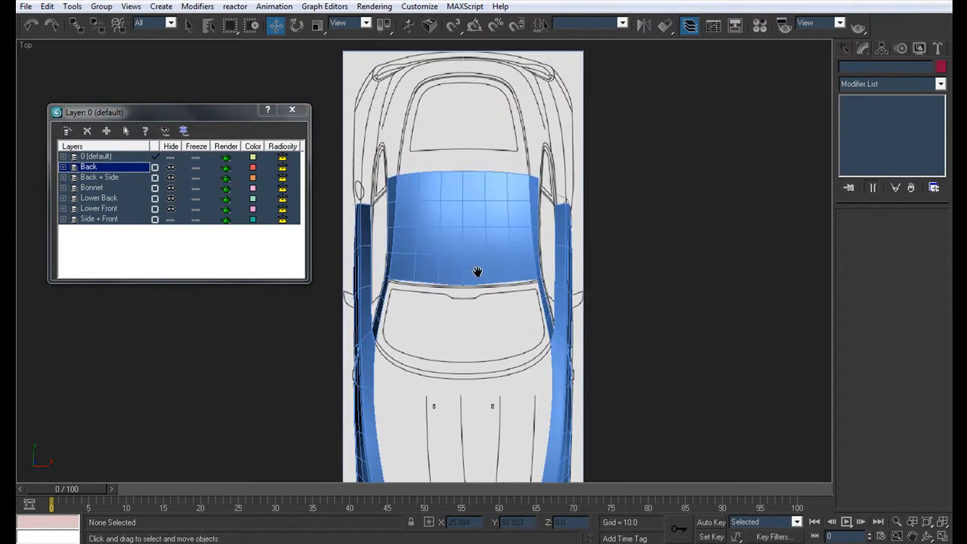
pyautogui.click(291, 110)
pyautogui.hotkey('alt', 'w')
pyautogui.keyDown('alt'); pyautogui.moveTo(559, 325); pyautogui.dragTo(618, 312, button='middle'); pyautogui.keyUp('alt')
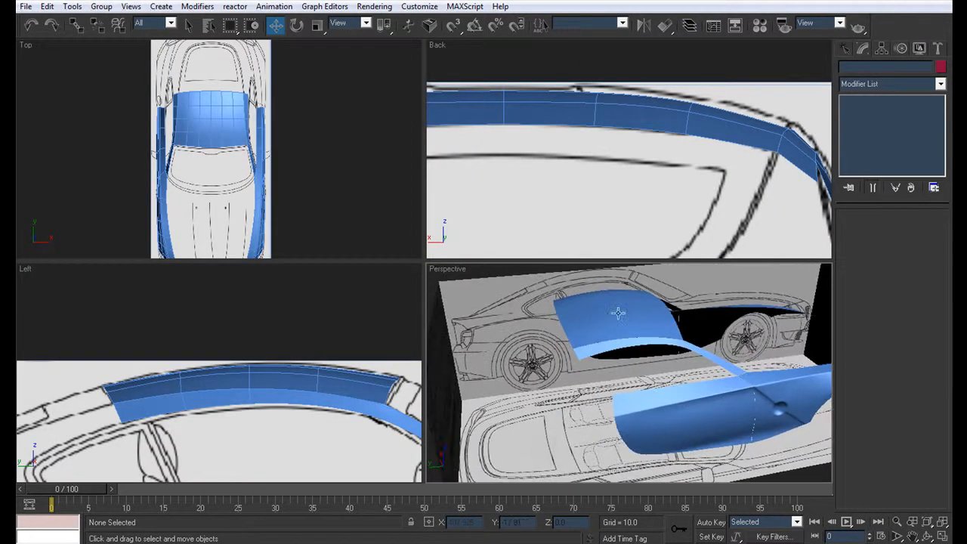
# Extrude a copy of the roof's outer rear edge straight back along the rear pillar to Y about 344.6.
pyautogui.click(209, 96)
pyautogui.scroll(5, 254, 151)
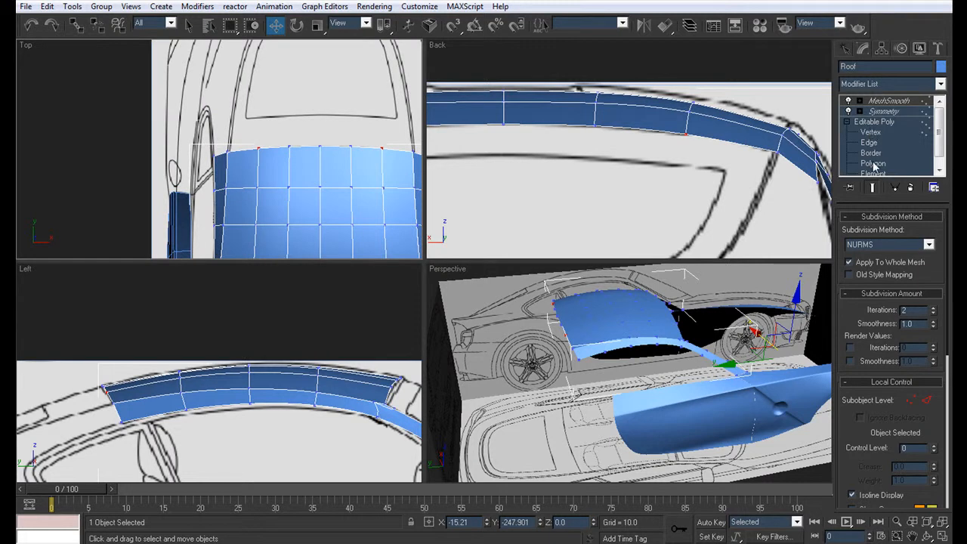
pyautogui.click(869, 143)
pyautogui.click(222, 155)
pyautogui.scroll(-3, 250, 166)
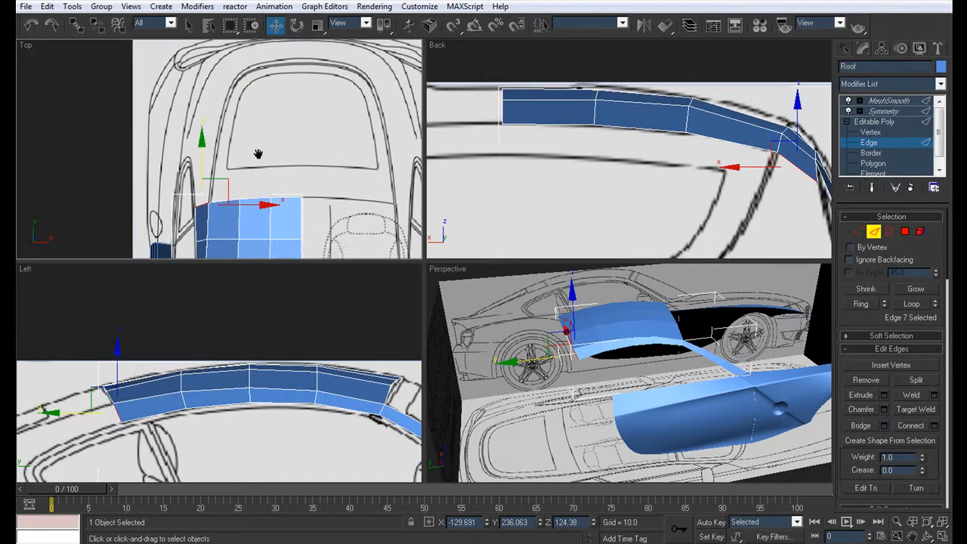
pyautogui.keyDown('shift'); pyautogui.moveTo(202, 170); pyautogui.dragTo(201, 87); pyautogui.keyUp('shift')
# Compare the extended strip with the blueprints' rear pillar and rear window lines in the side and top views.
pyautogui.moveTo(165, 311); pyautogui.dragTo(336, 287, button='middle')
pyautogui.scroll(-3, 339, 285)
pyautogui.moveTo(259, 367); pyautogui.dragTo(293, 340, button='middle')
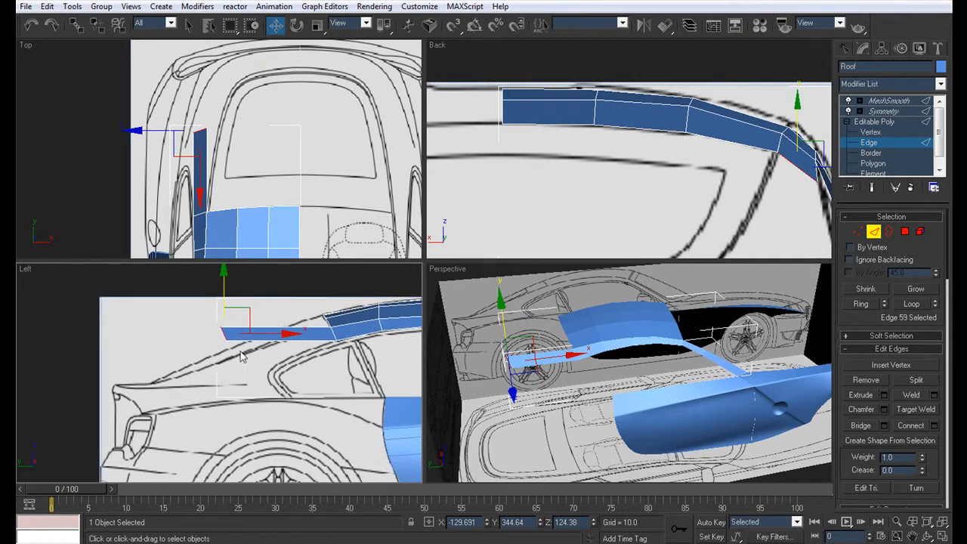
pyautogui.moveTo(272, 146)
pyautogui.mouseDown(button='middle')
pyautogui.moveTo(268, 177)
pyautogui.moveTo(274, 162)
pyautogui.mouseUp(button='middle')
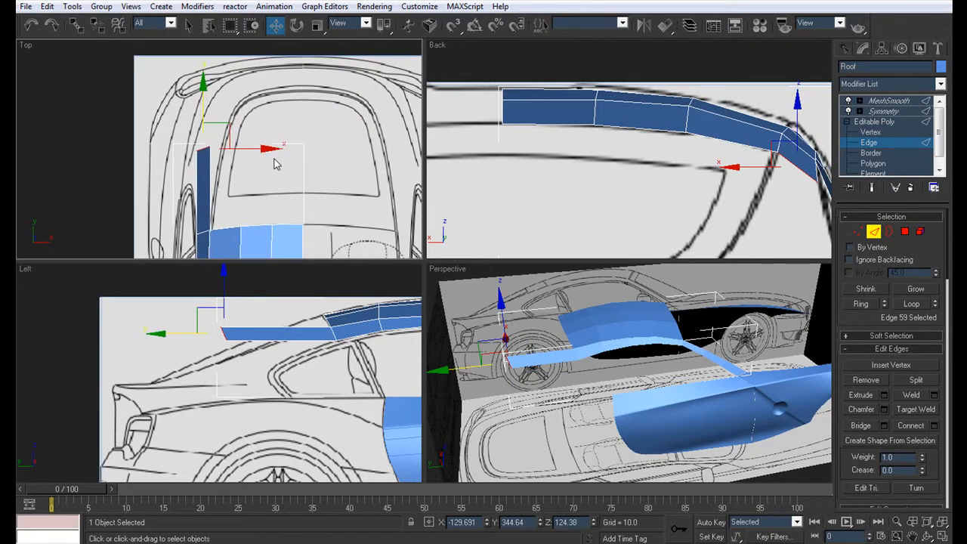
pyautogui.moveTo(246, 197); pyautogui.dragTo(238, 132, button='middle')
pyautogui.scroll(3, 260, 191)
pyautogui.hotkey('alt', 'w')
pyautogui.scroll(-5, 276, 164)
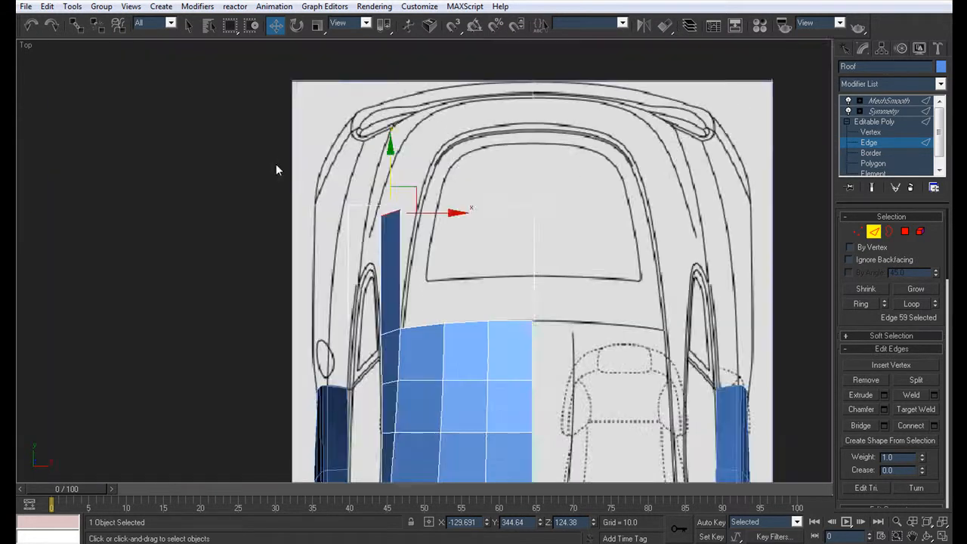
# Move the strip's lower rear vertex down to the side window's rear corner, Y about 284.8, Z about 60.5.
pyautogui.hotkey('alt', 'w')
pyautogui.moveTo(226, 414); pyautogui.dragTo(188, 414, button='middle')
pyautogui.scroll(2, 189, 410)
pyautogui.hotkey('alt', 'w')
pyautogui.moveTo(267, 376); pyautogui.dragTo(272, 396, button='middle')
pyautogui.scroll(-5, 317, 385)
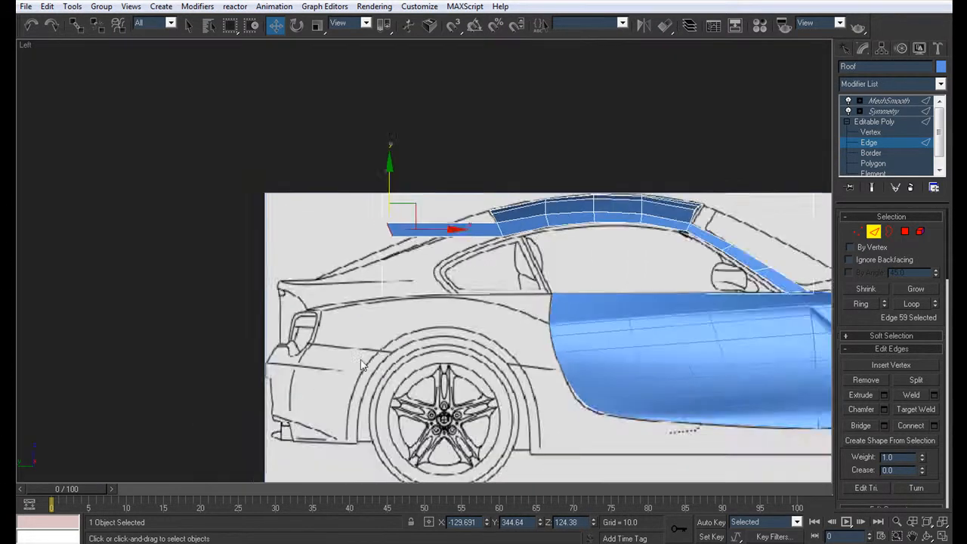
pyautogui.moveTo(367, 362); pyautogui.dragTo(330, 387, button='middle')
pyautogui.scroll(3, 329, 388)
pyautogui.click(871, 132)
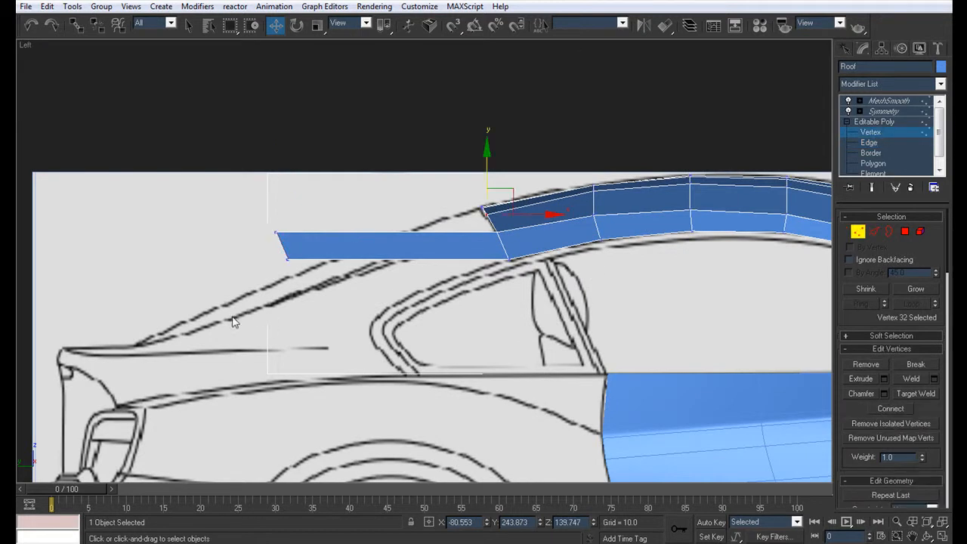
pyautogui.moveTo(268, 252); pyautogui.dragTo(428, 350)
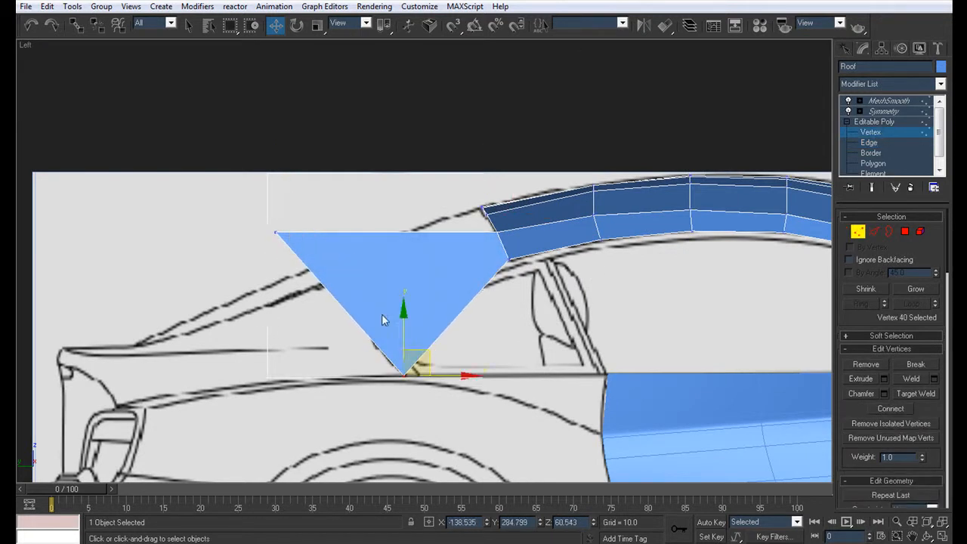
# Move the strip's upper rear vertex onto the rear window line at Y 330.9, Z 102.6, and the lower one to Y 298.8, Z 74.9.
pyautogui.click(276, 232)
pyautogui.moveTo(302, 218); pyautogui.dragTo(333, 269)
pyautogui.moveTo(436, 284); pyautogui.dragTo(506, 274, button='middle')
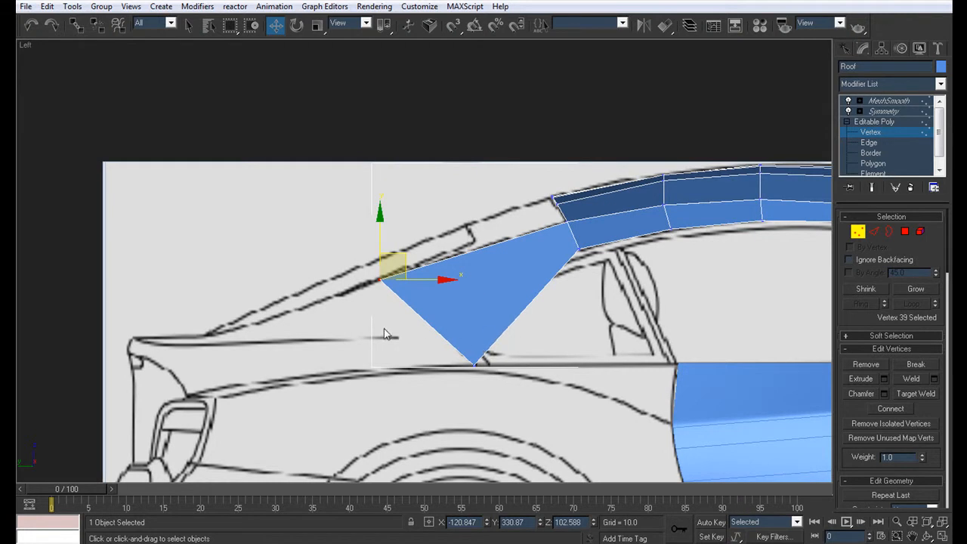
pyautogui.scroll(2, 407, 328)
pyautogui.click(495, 412)
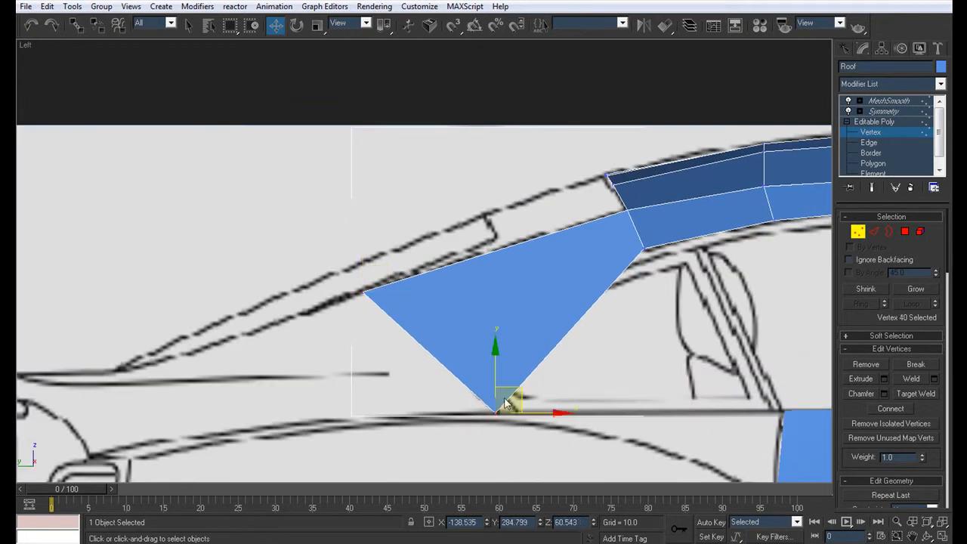
pyautogui.moveTo(518, 386); pyautogui.dragTo(481, 347)
pyautogui.scroll(-4, 514, 325)
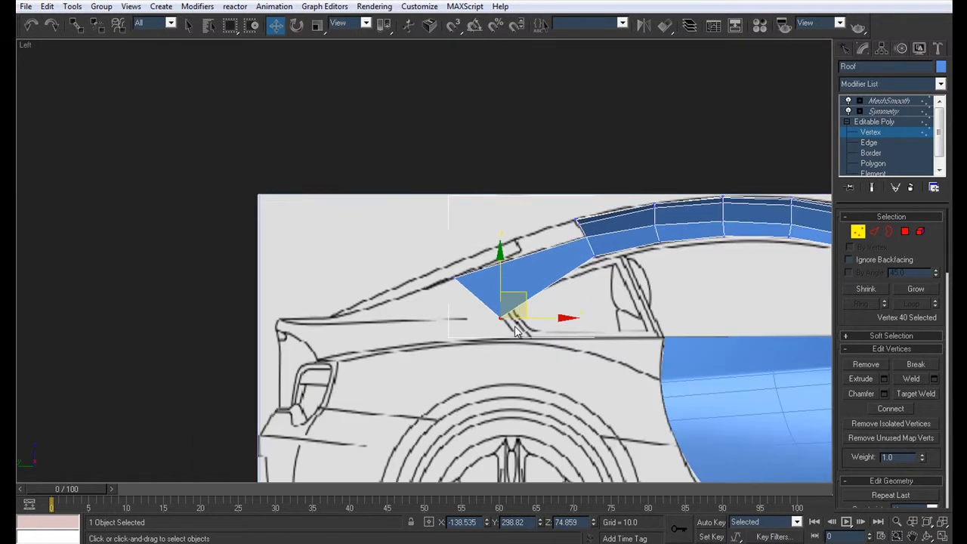
# Shift the strip's upper rear vertex inward to the rear window outline on the top blueprint, X about -109.0.
pyautogui.click(869, 142)
pyautogui.moveTo(453, 287); pyautogui.dragTo(436, 278, button='middle')
pyautogui.hotkey('alt', 'w')
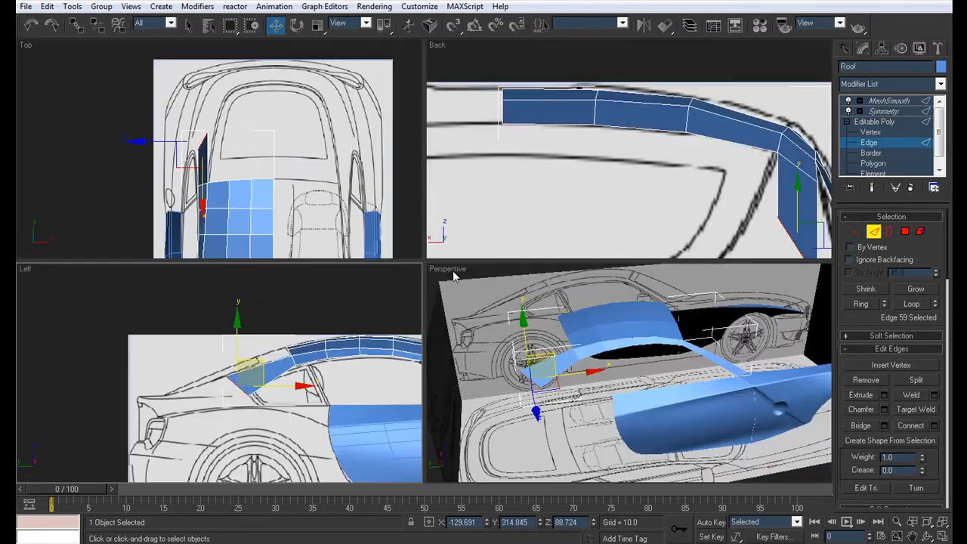
pyautogui.scroll(5, 225, 134)
pyautogui.click(871, 132)
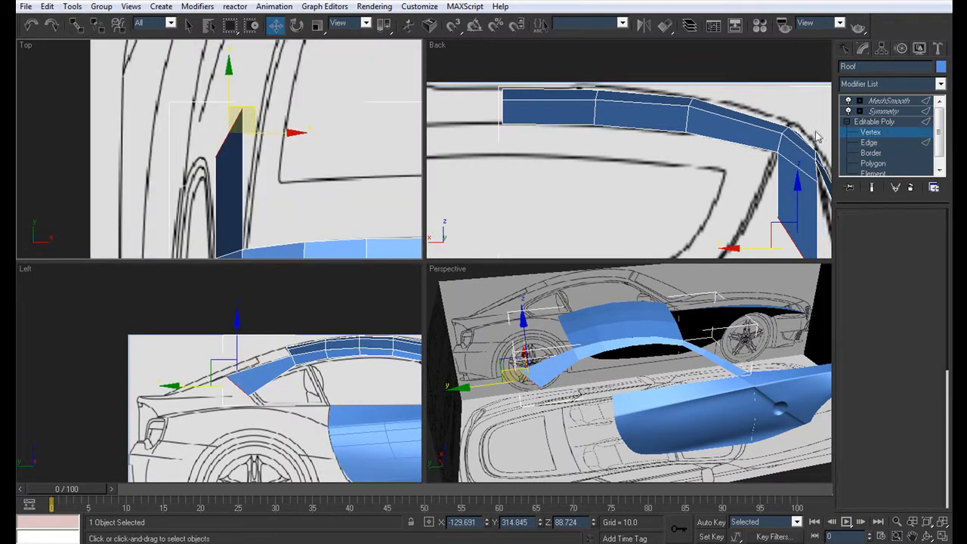
pyautogui.moveTo(260, 158); pyautogui.dragTo(308, 116)
pyautogui.click(241, 107)
pyautogui.moveTo(298, 118); pyautogui.dragTo(292, 125, button='middle')
pyautogui.scroll(-3, 293, 125)
pyautogui.moveTo(240, 166); pyautogui.dragTo(250, 199, button='middle')
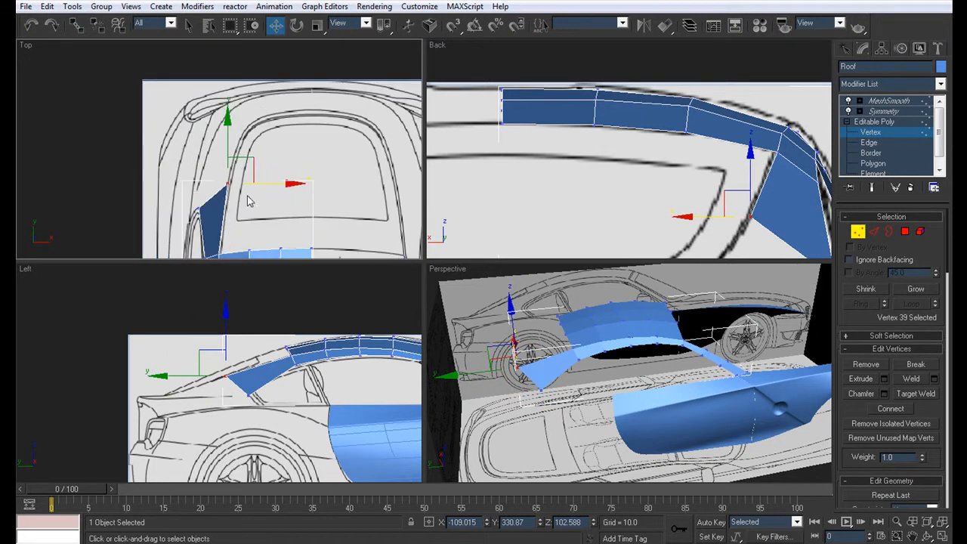
# Extrude a copy of the strip's rear end edge toward the centreline behind the rear window, to X about -21.1, Y about 414.0.
pyautogui.click(869, 143)
pyautogui.keyDown('shift'); pyautogui.moveTo(215, 195); pyautogui.dragTo(322, 96); pyautogui.keyUp('shift')
pyautogui.scroll(2, 322, 97)
pyautogui.moveTo(322, 97); pyautogui.dragTo(233, 105, button='middle')
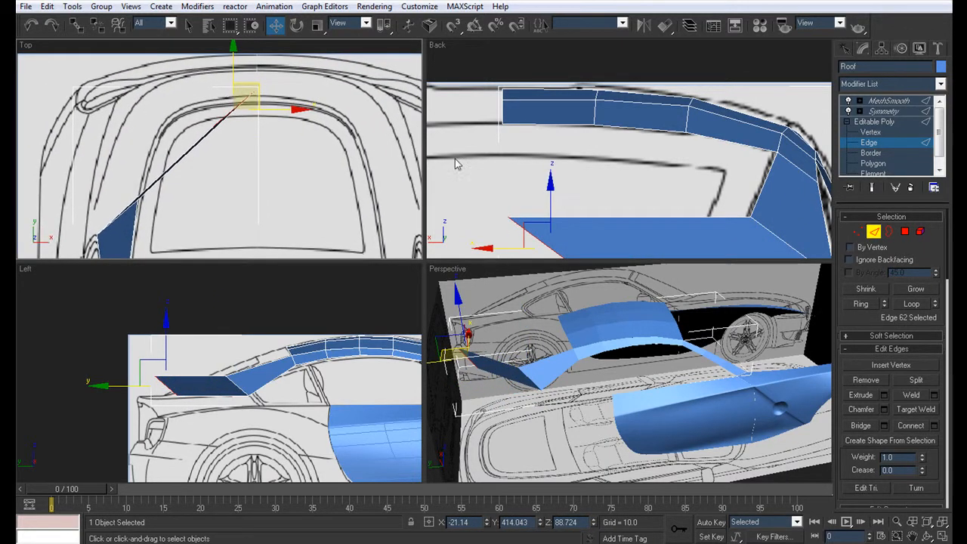
# Move the extended strip's inner end vertex to Y about 426.2 and its outer one to the spoiler line, Y about 452.7.
pyautogui.click(868, 132)
pyautogui.scroll(2, 298, 75)
pyautogui.moveTo(298, 76); pyautogui.dragTo(287, 127, button='middle')
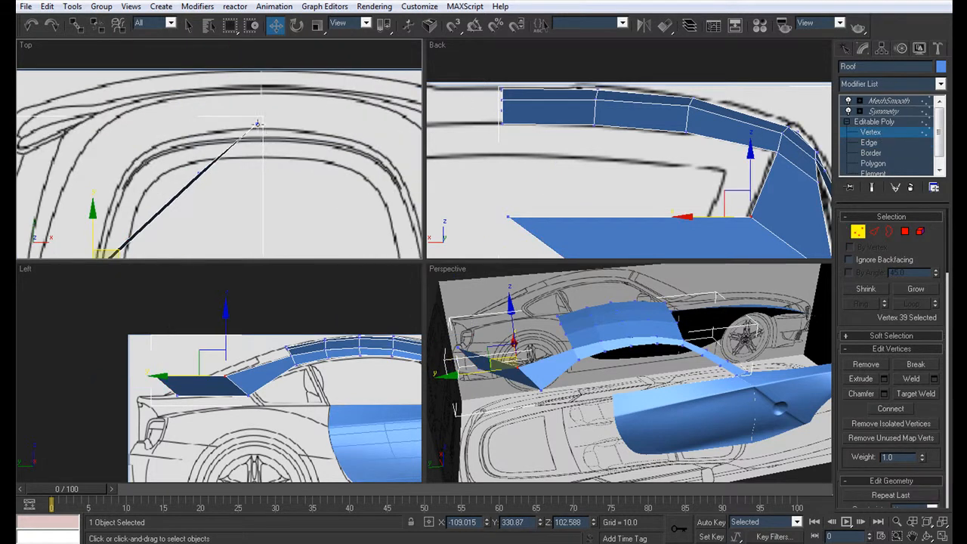
pyautogui.click(257, 128)
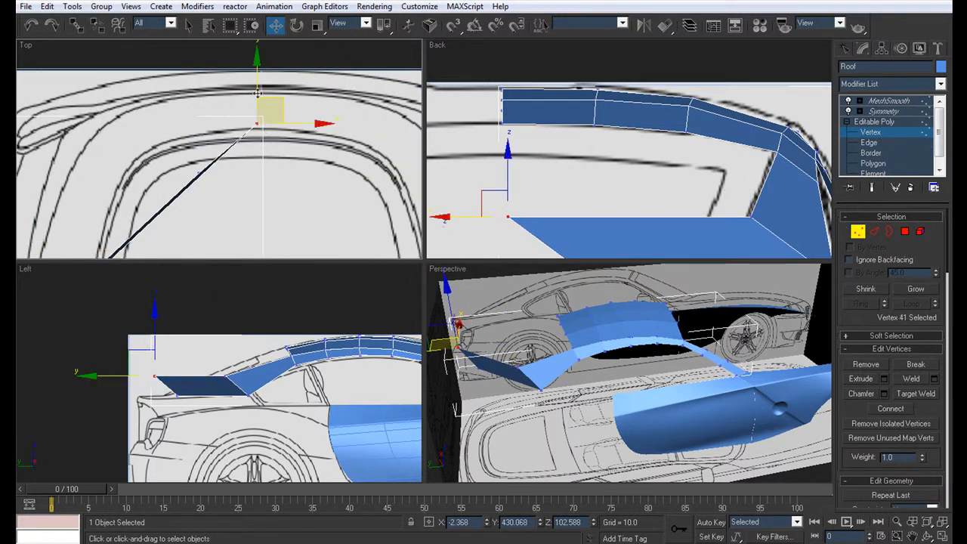
pyautogui.click(198, 173)
pyautogui.moveTo(223, 144); pyautogui.dragTo(280, 60)
pyautogui.moveTo(185, 198); pyautogui.dragTo(181, 230, button='middle')
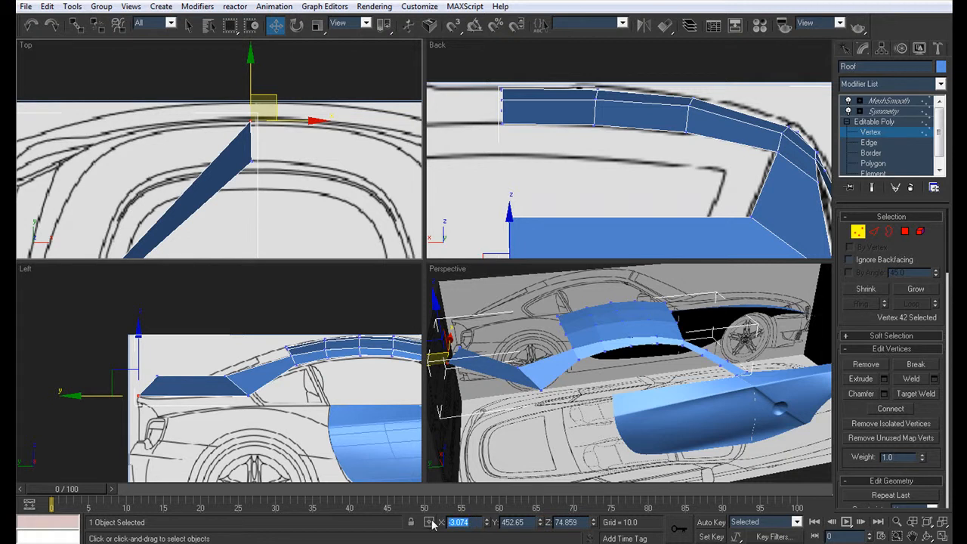
# Set X to 0 for both end vertices and move the rearmost one to Y about 450.1.
pyautogui.write('0')
pyautogui.press('Return')
pyautogui.moveTo(229, 155); pyautogui.dragTo(230, 156)
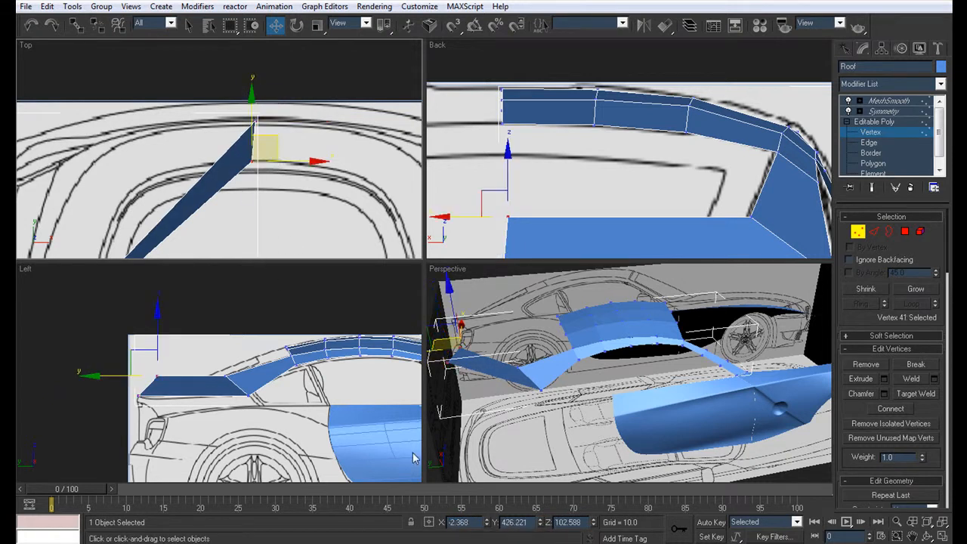
pyautogui.write('0')
pyautogui.press('Return')
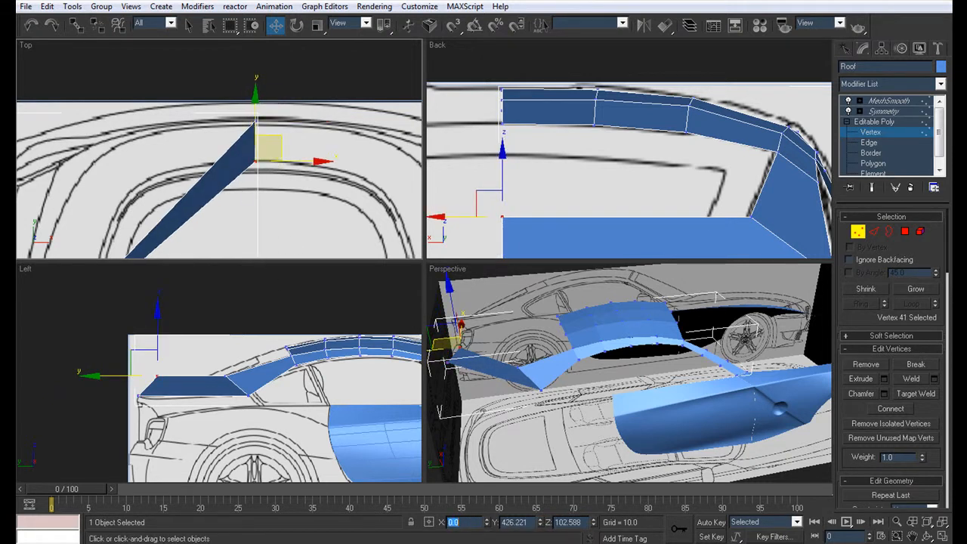
pyautogui.moveTo(233, 118); pyautogui.dragTo(258, 127)
pyautogui.moveTo(255, 78); pyautogui.dragTo(256, 82)
pyautogui.scroll(-2, 184, 156)
pyautogui.moveTo(148, 250); pyautogui.dragTo(233, 139, button='middle')
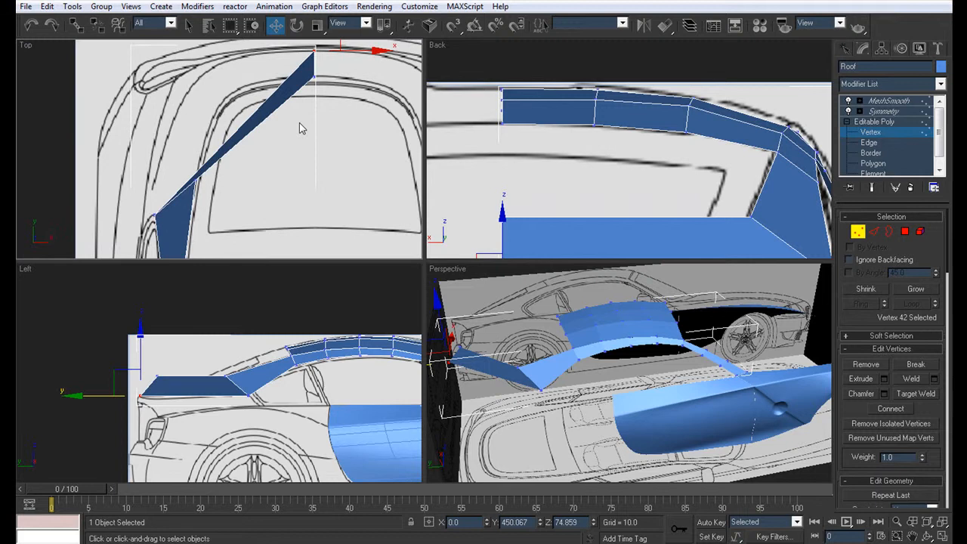
# Connect the two long edges of the rear strip with three segments.
pyautogui.click(868, 143)
pyautogui.moveTo(219, 133); pyautogui.dragTo(218, 131)
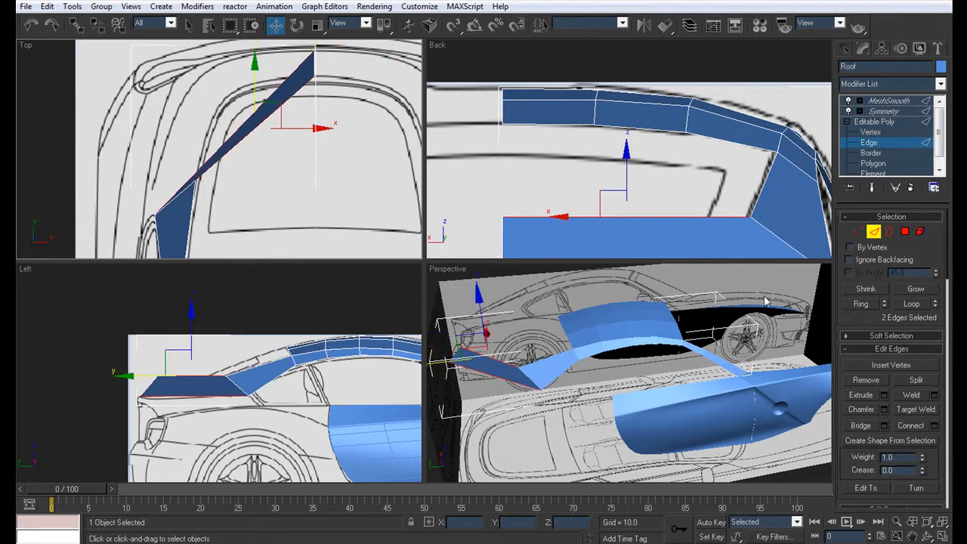
pyautogui.click(935, 426)
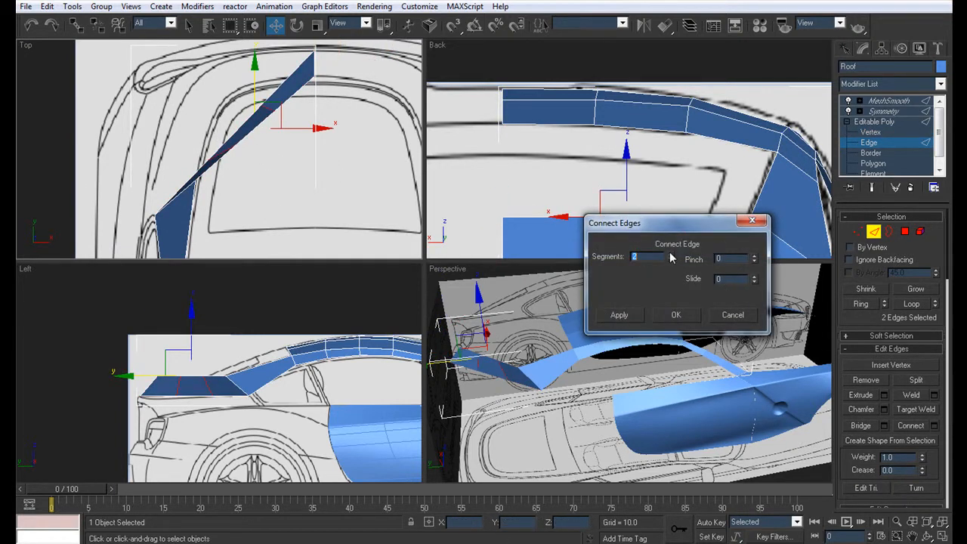
pyautogui.click(676, 315)
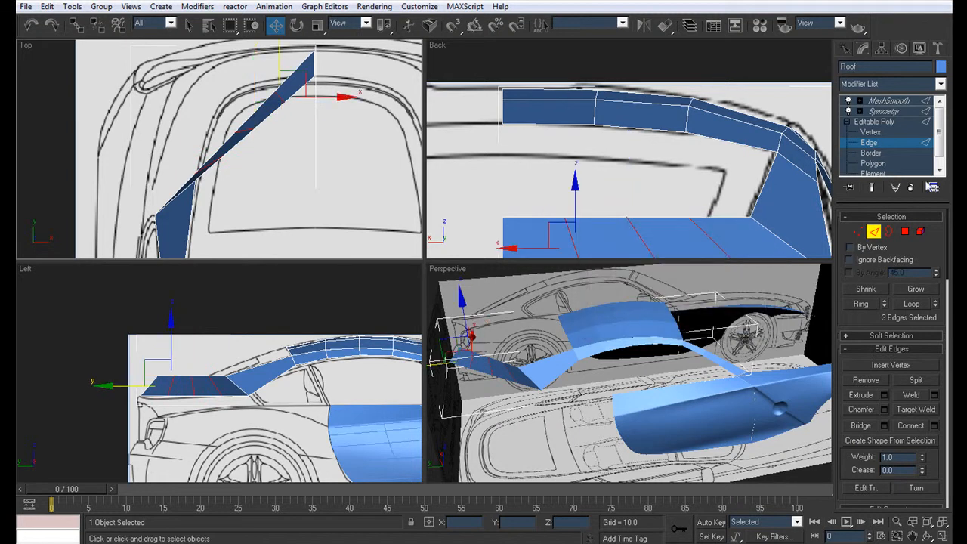
# Move the three new outer vertices out to the curved body line on the top blueprint, the middle one to X -115.2, Y 417.7.
pyautogui.click(894, 133)
pyautogui.scroll(3, 225, 121)
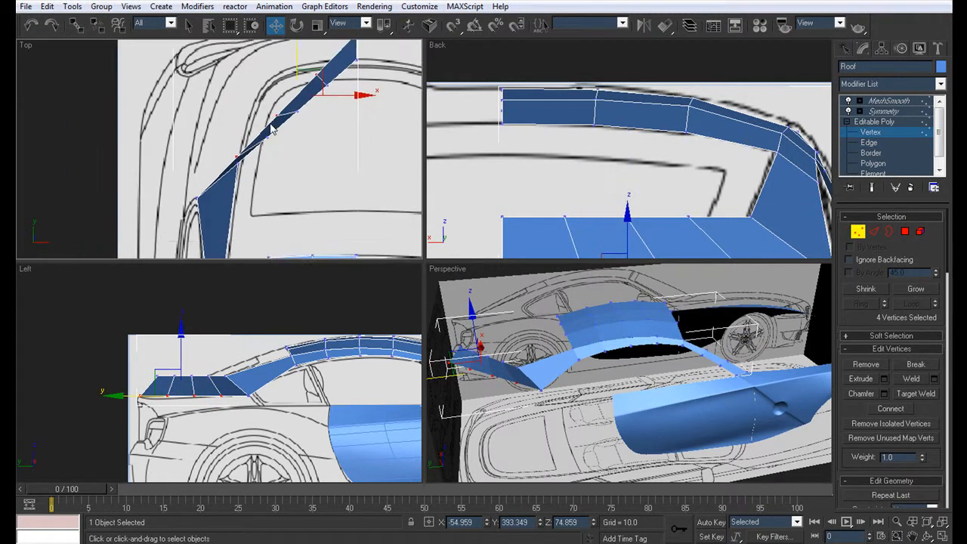
pyautogui.moveTo(265, 139); pyautogui.dragTo(241, 138)
pyautogui.hotkey('ctrl', 'z')
pyautogui.click(245, 158)
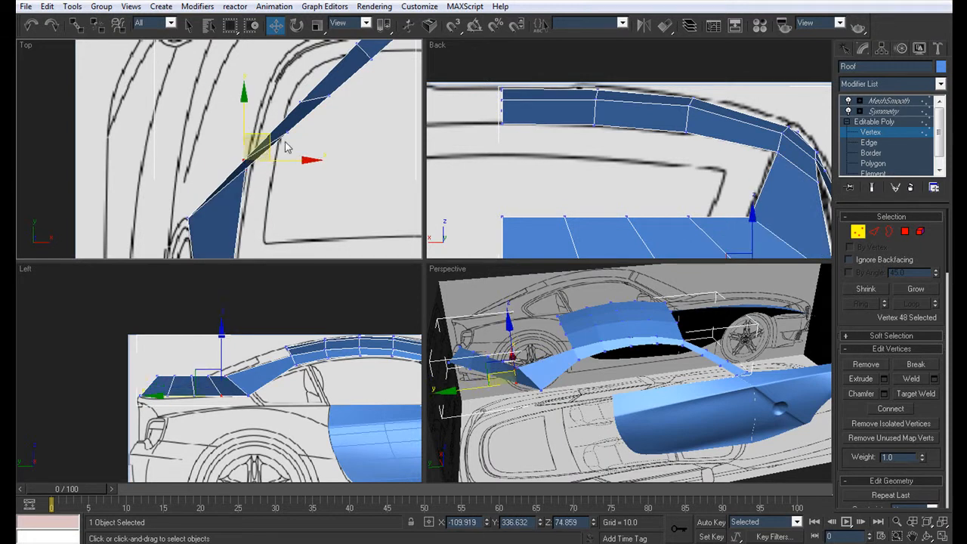
pyautogui.moveTo(269, 136); pyautogui.dragTo(220, 129)
pyautogui.moveTo(303, 103); pyautogui.dragTo(283, 178, button='middle')
pyautogui.click(281, 176)
pyautogui.moveTo(301, 154); pyautogui.dragTo(235, 90)
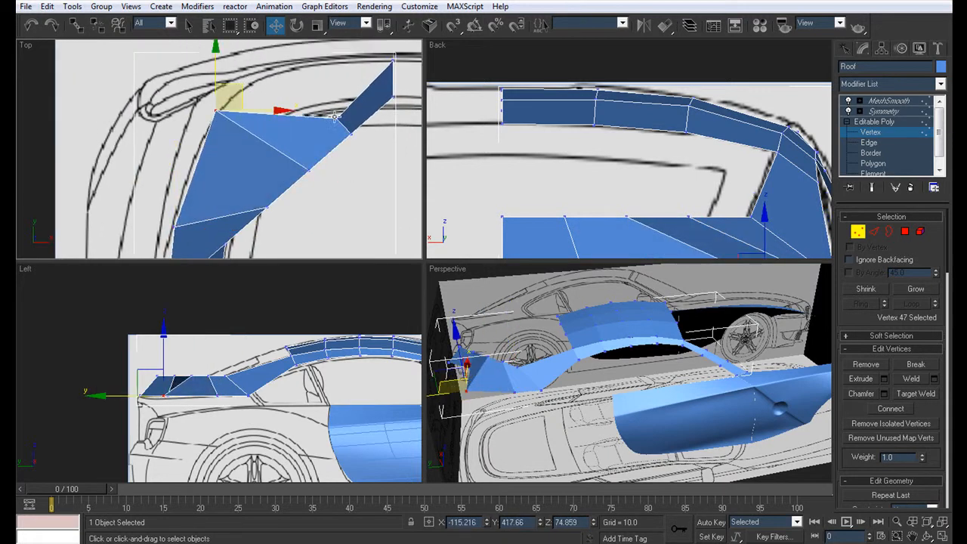
pyautogui.click(333, 117)
pyautogui.moveTo(333, 118); pyautogui.dragTo(328, 39)
# Move the side inner vertex onto the rear window outline at X -100.8, Y 361.9, and shift its outer neighbour rearward.
pyautogui.moveTo(256, 238); pyautogui.dragTo(246, 186, button='middle')
pyautogui.click(254, 155)
pyautogui.moveTo(270, 136); pyautogui.dragTo(248, 122)
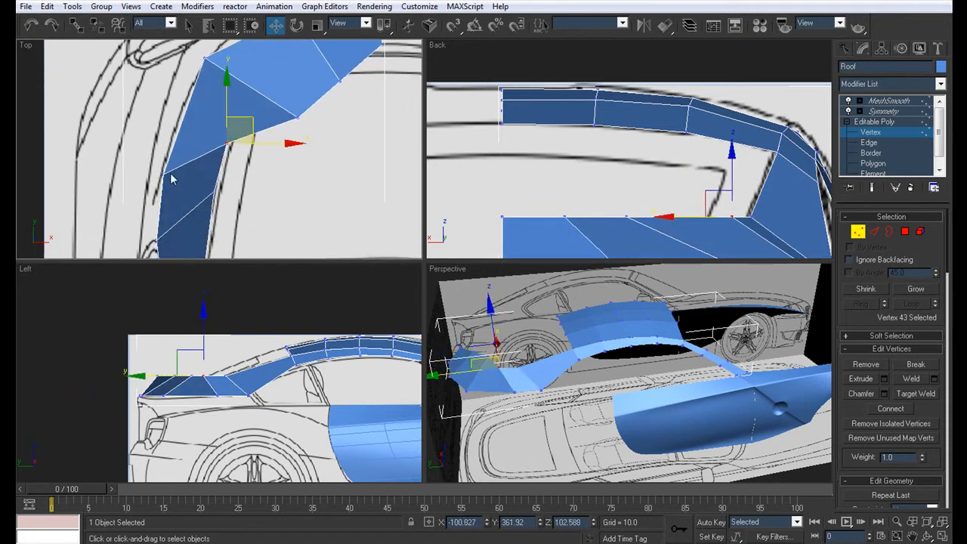
pyautogui.click(164, 173)
pyautogui.moveTo(188, 149); pyautogui.dragTo(194, 110)
# Move the inner vertex above the side window's rear corner to X -113.7, Y 300.8 and raise it to Z 111.2.
pyautogui.moveTo(223, 201); pyautogui.dragTo(229, 118, button='middle')
pyautogui.hotkey('alt', 'x')
pyautogui.hotkey('alt', 'x')
pyautogui.click(221, 105)
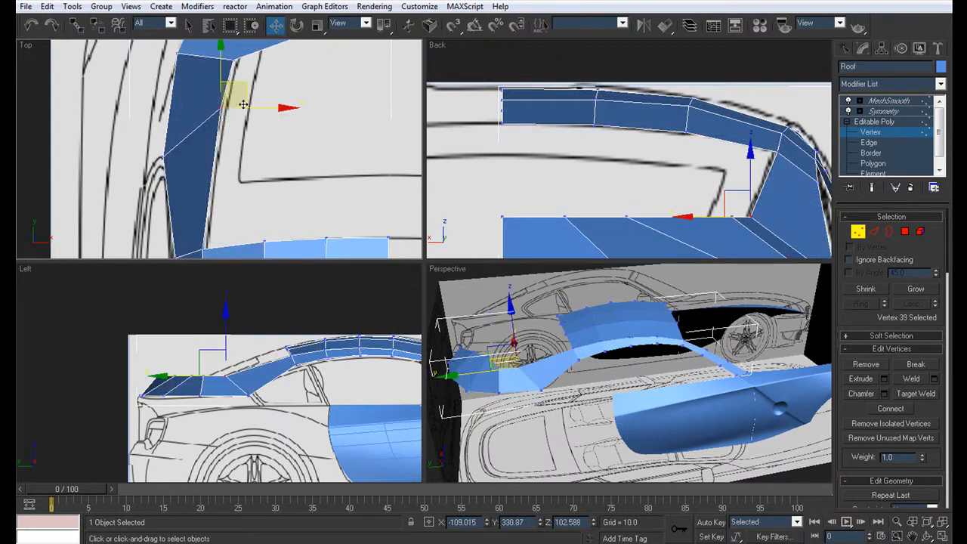
pyautogui.moveTo(246, 83); pyautogui.dragTo(238, 127)
pyautogui.scroll(4, 231, 378)
pyautogui.moveTo(269, 326); pyautogui.dragTo(270, 315)
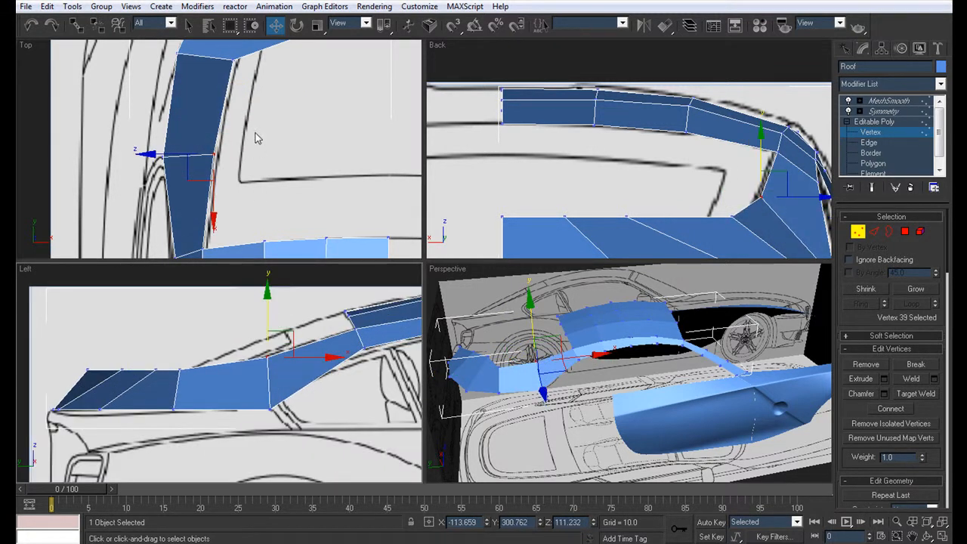
# Make the roof see-through and fit the rear corner's outer vertex to the body line at X -112.8, Y 415.9.
pyautogui.moveTo(253, 128); pyautogui.dragTo(248, 232, button='middle')
pyautogui.scroll(-2, 204, 170)
pyautogui.moveTo(226, 180); pyautogui.dragTo(222, 215, button='middle')
pyautogui.scroll(1, 222, 214)
pyautogui.hotkey('alt', 'x')
pyautogui.moveTo(234, 142); pyautogui.dragTo(227, 171, button='middle')
pyautogui.click(203, 150)
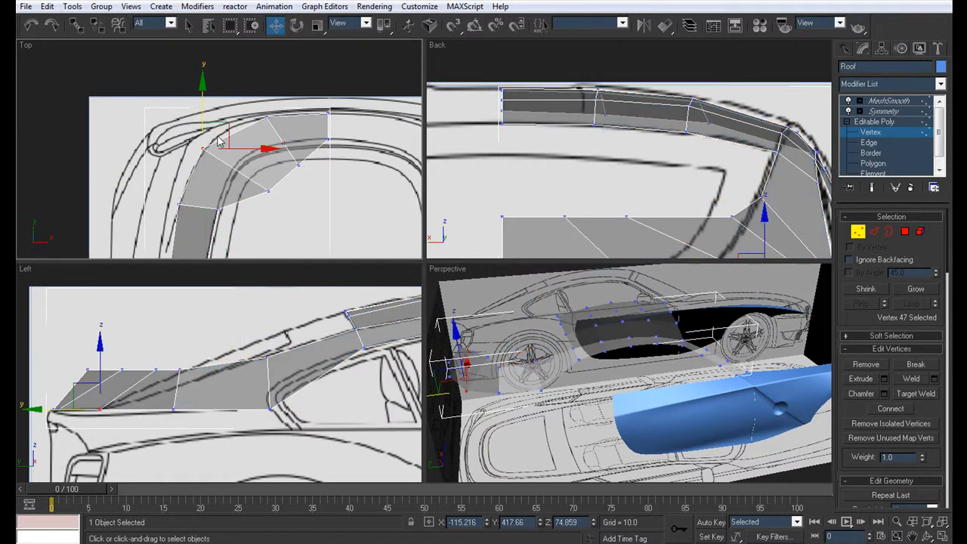
pyautogui.scroll(2, 227, 126)
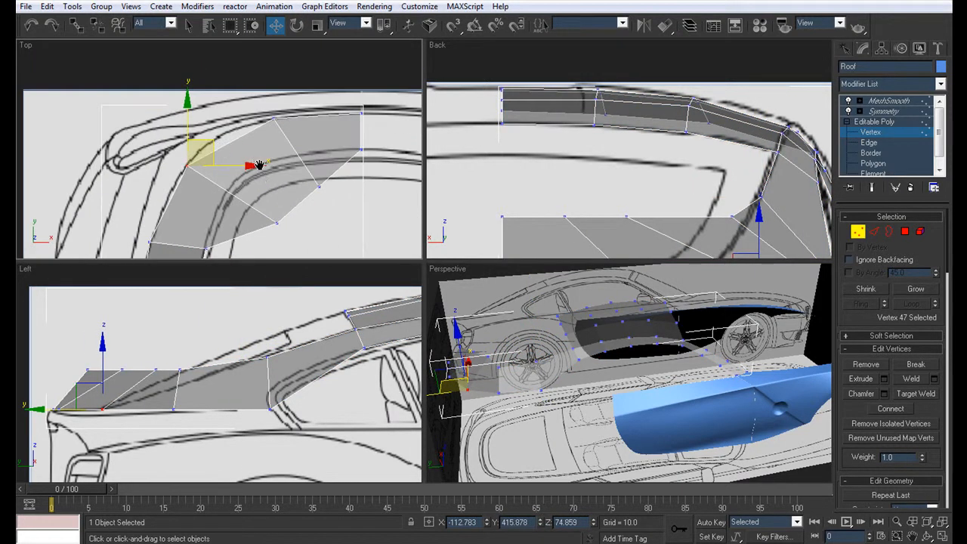
# Move the two inner vertices at the rear corner onto the rear window outline, the one nearer the centreline to X -49.3, Y 421.4.
pyautogui.moveTo(265, 175); pyautogui.dragTo(250, 143, button='middle')
pyautogui.moveTo(276, 199); pyautogui.dragTo(237, 140)
pyautogui.click(302, 154)
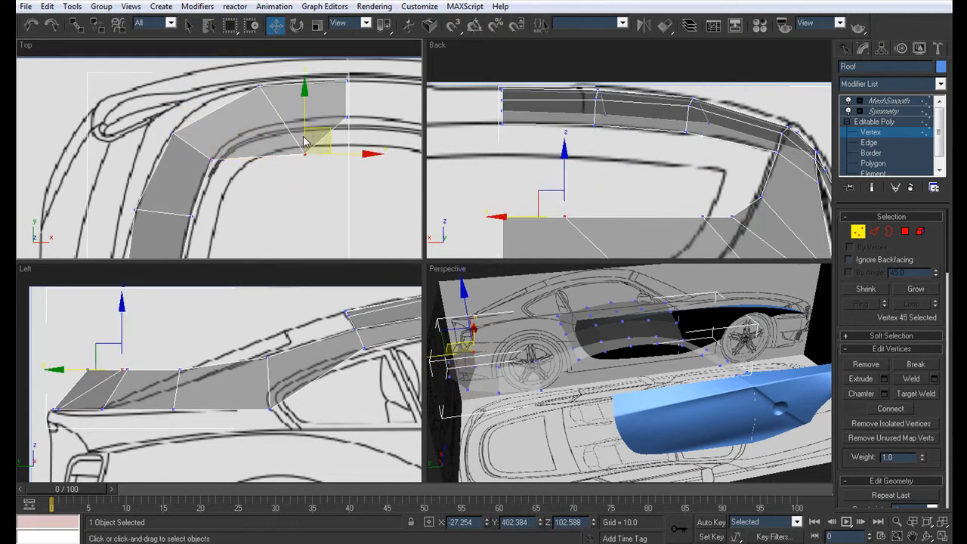
pyautogui.moveTo(323, 130); pyautogui.dragTo(291, 102)
pyautogui.moveTo(299, 134); pyautogui.dragTo(279, 58, button='middle')
pyautogui.scroll(-3, 271, 80)
pyautogui.moveTo(224, 208); pyautogui.dragTo(240, 176, button='middle')
pyautogui.scroll(2, 240, 175)
pyautogui.moveTo(217, 105); pyautogui.dragTo(217, 157, button='middle')
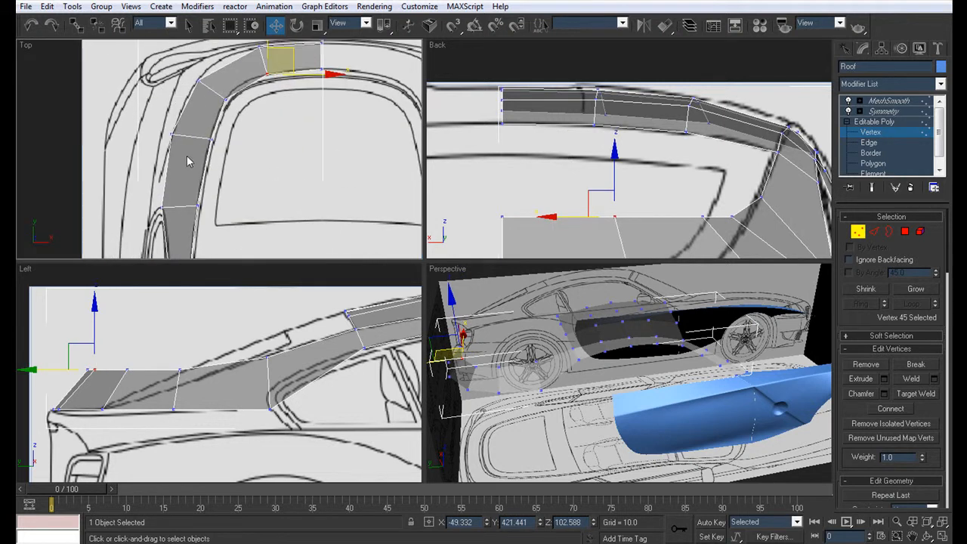
# Move the outer vertex beside the rear window onto the body line at X -136.4, Y 365.5.
pyautogui.moveTo(154, 120); pyautogui.dragTo(182, 140)
pyautogui.scroll(2, 182, 140)
pyautogui.moveTo(182, 140); pyautogui.dragTo(189, 151, button='middle')
pyautogui.moveTo(184, 115); pyautogui.dragTo(186, 117)
pyautogui.keyDown('alt'); pyautogui.moveTo(508, 337); pyautogui.dragTo(533, 341, button='middle'); pyautogui.keyUp('alt')
pyautogui.keyDown('alt'); pyautogui.moveTo(592, 355); pyautogui.dragTo(521, 371, button='middle'); pyautogui.keyUp('alt')
pyautogui.hotkey('alt', 'x')
pyautogui.moveTo(264, 375); pyautogui.dragTo(269, 364, button='middle')
pyautogui.scroll(2, 284, 376)
pyautogui.moveTo(187, 398); pyautogui.dragTo(312, 378, button='middle')
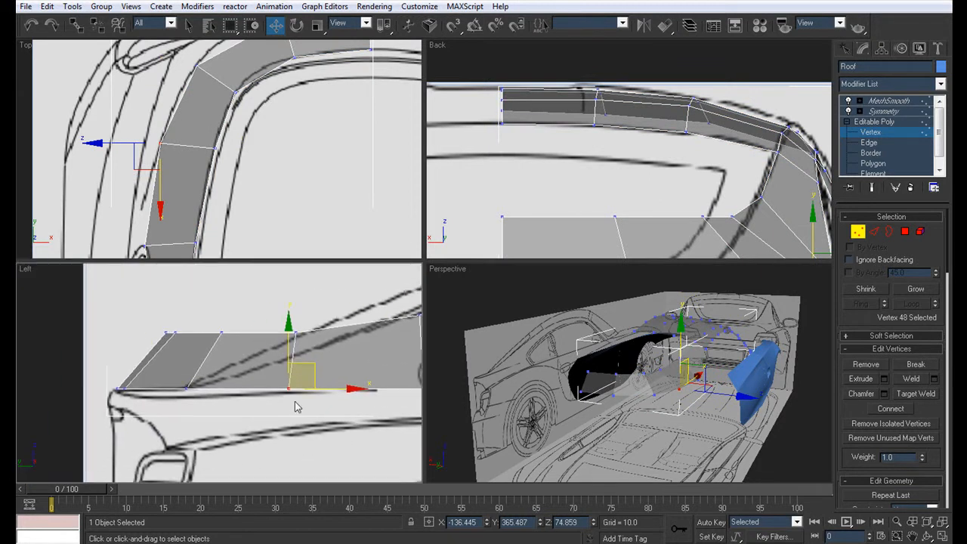
# Lower the outer bottom vertices of the rear strip slightly onto the body line below the rear window.
pyautogui.scroll(-3, 571, 208)
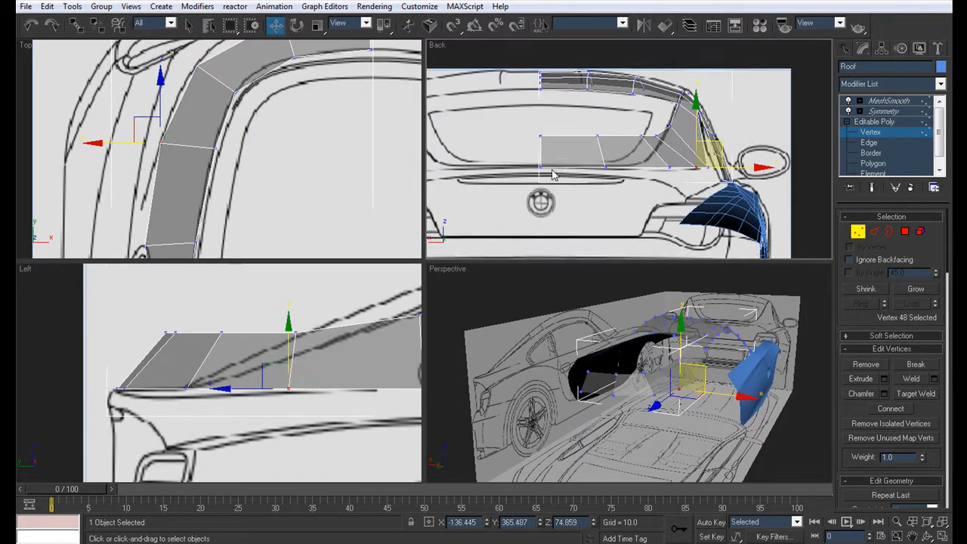
pyautogui.scroll(2, 691, 162)
pyautogui.moveTo(760, 134); pyautogui.dragTo(761, 137)
pyautogui.click(708, 175)
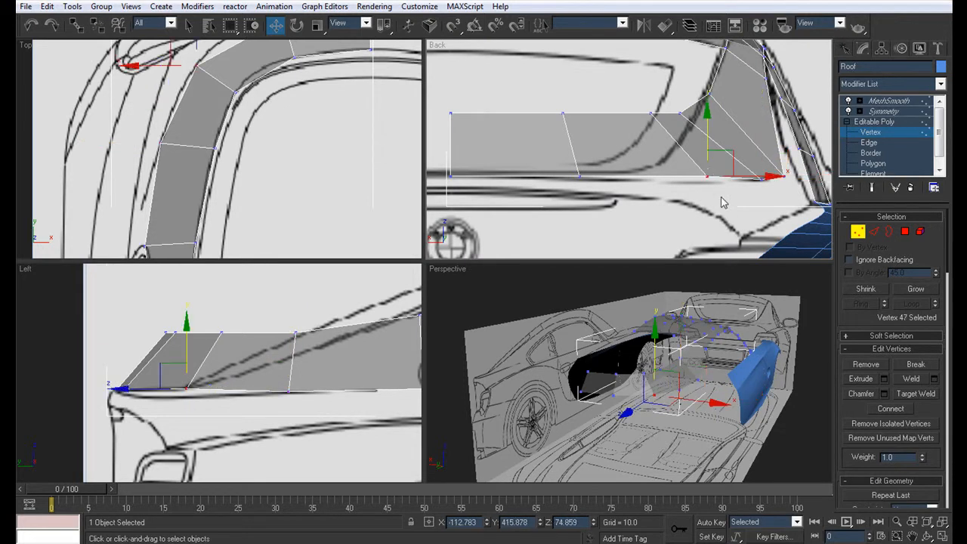
pyautogui.moveTo(446, 167); pyautogui.dragTo(447, 168)
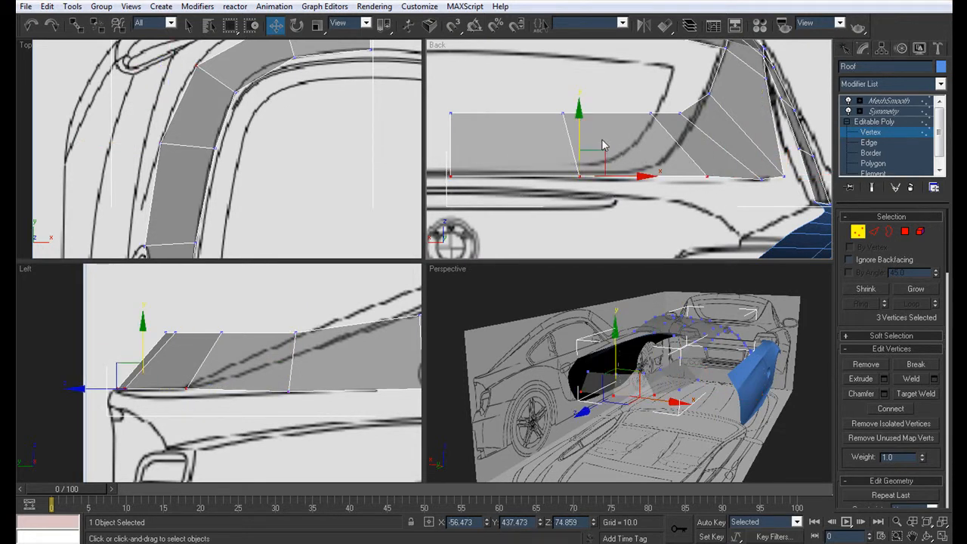
pyautogui.moveTo(607, 145); pyautogui.dragTo(748, 100, button='middle')
pyautogui.scroll(-3, 693, 158)
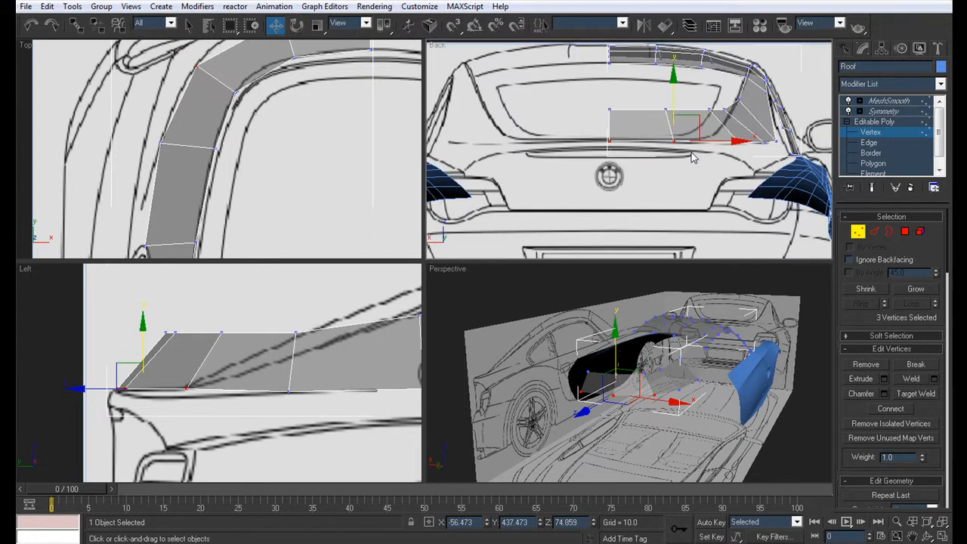
pyautogui.moveTo(691, 159); pyautogui.dragTo(656, 159, button='middle')
pyautogui.scroll(3, 656, 159)
pyautogui.moveTo(648, 91); pyautogui.dragTo(647, 92)
pyautogui.moveTo(550, 112); pyautogui.dragTo(549, 140, button='middle')
# Lower the inner vertex beside the rear window's lower side onto the window outline in the side view.
pyautogui.click(517, 96)
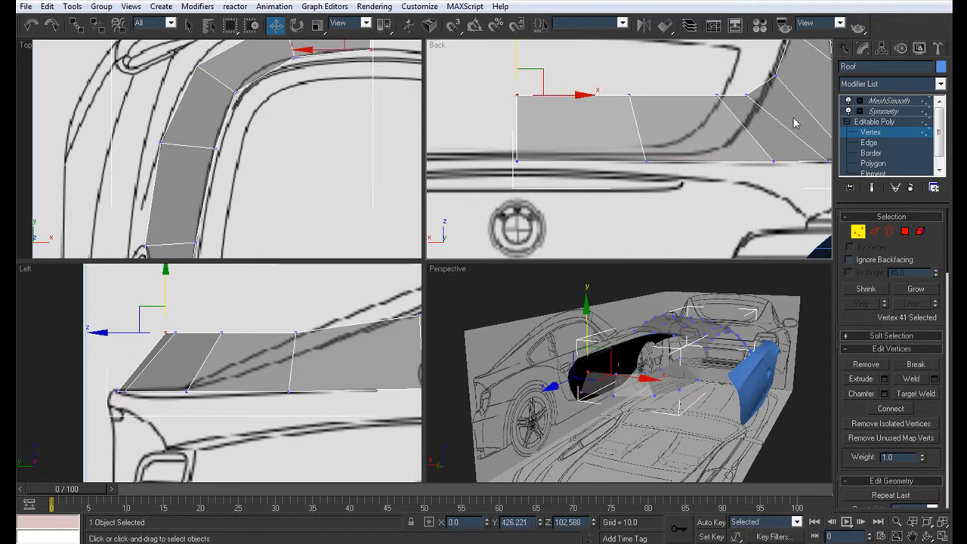
pyautogui.moveTo(808, 117); pyautogui.dragTo(783, 141, button='middle')
pyautogui.click(722, 119)
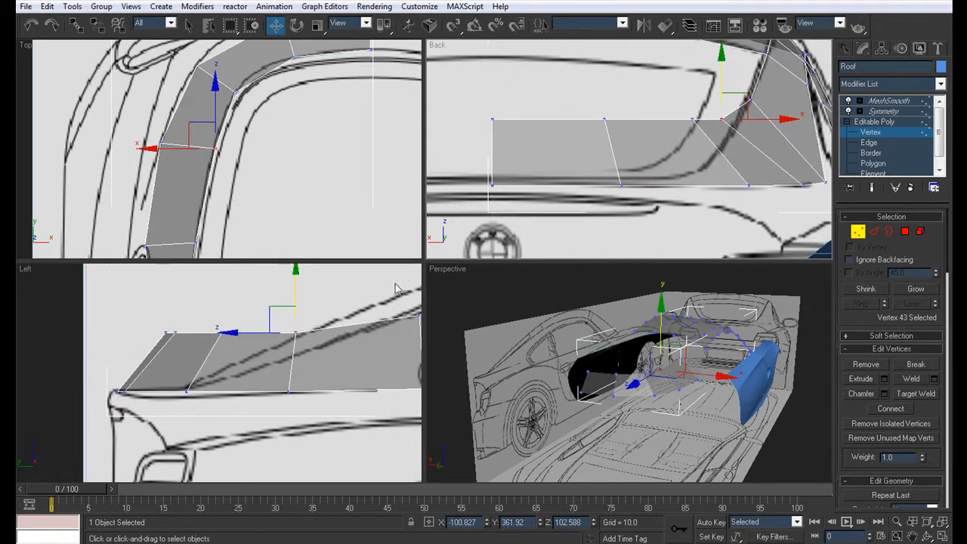
pyautogui.moveTo(340, 308); pyautogui.dragTo(264, 314, button='middle')
pyautogui.moveTo(220, 293); pyautogui.dragTo(218, 318)
# Lower the remaining inner vertices to the rear window's bottom line, the second from the centreline to Z 76.8 and the centreline one to Z 77.1.
pyautogui.click(145, 339)
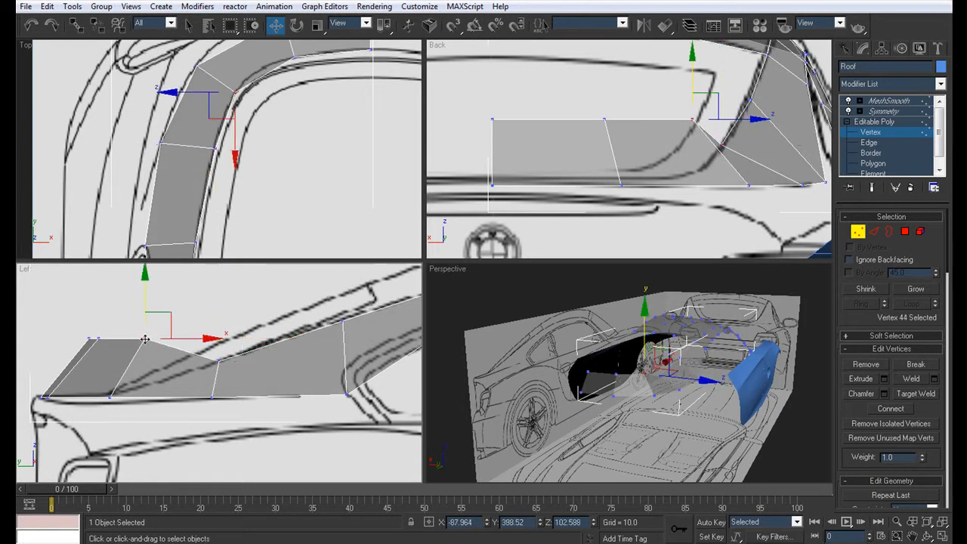
pyautogui.moveTo(144, 291); pyautogui.dragTo(145, 339)
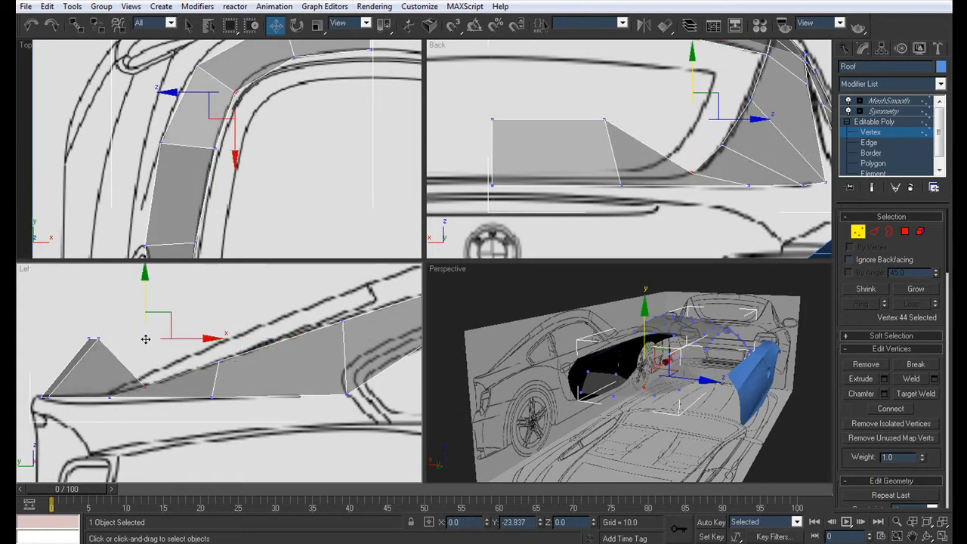
pyautogui.moveTo(606, 119); pyautogui.dragTo(609, 133)
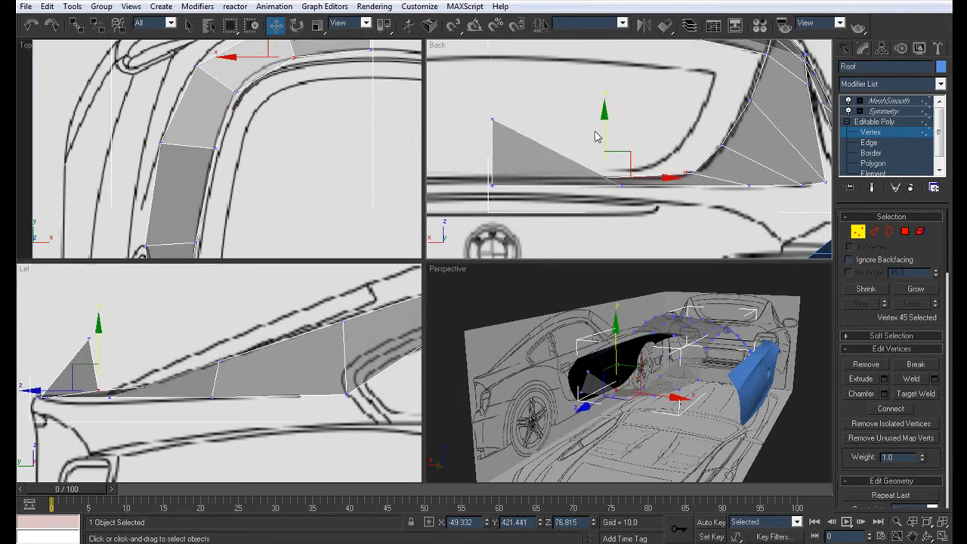
pyautogui.moveTo(493, 121)
pyautogui.mouseDown()
pyautogui.moveTo(493, 72)
pyautogui.moveTo(493, 122)
pyautogui.mouseUp()
# Turn off the see-through display and inspect the mirrored roof from several angles with the Symmetry result shown.
pyautogui.keyDown('alt'); pyautogui.moveTo(679, 358); pyautogui.dragTo(529, 354, button='middle'); pyautogui.keyUp('alt')
pyautogui.hotkey('alt', 'x')
pyautogui.hotkey('alt', 'w')
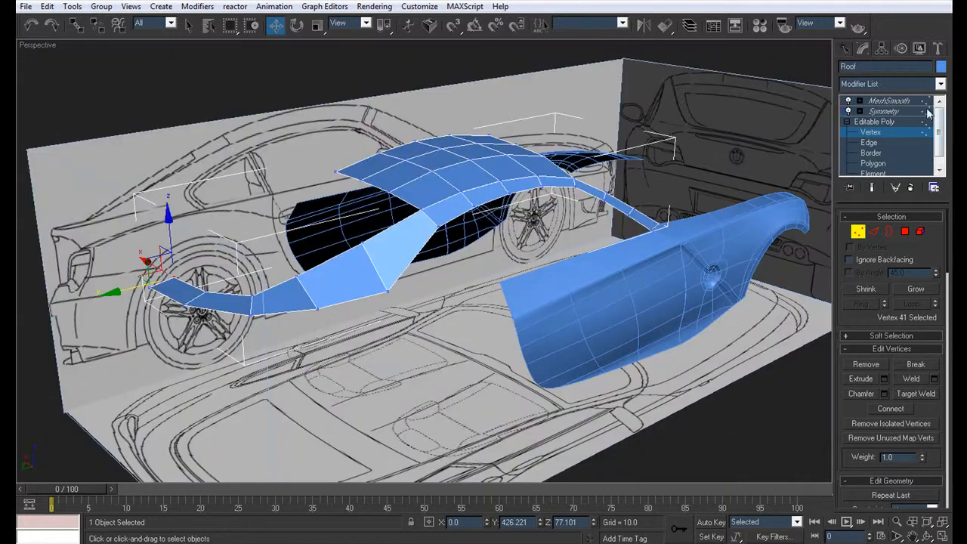
pyautogui.click(896, 112)
pyautogui.keyDown('alt'); pyautogui.moveTo(630, 204); pyautogui.dragTo(453, 249, button='middle'); pyautogui.keyUp('alt')
pyautogui.scroll(-4, 490, 314)
pyautogui.scroll(5, 454, 250)
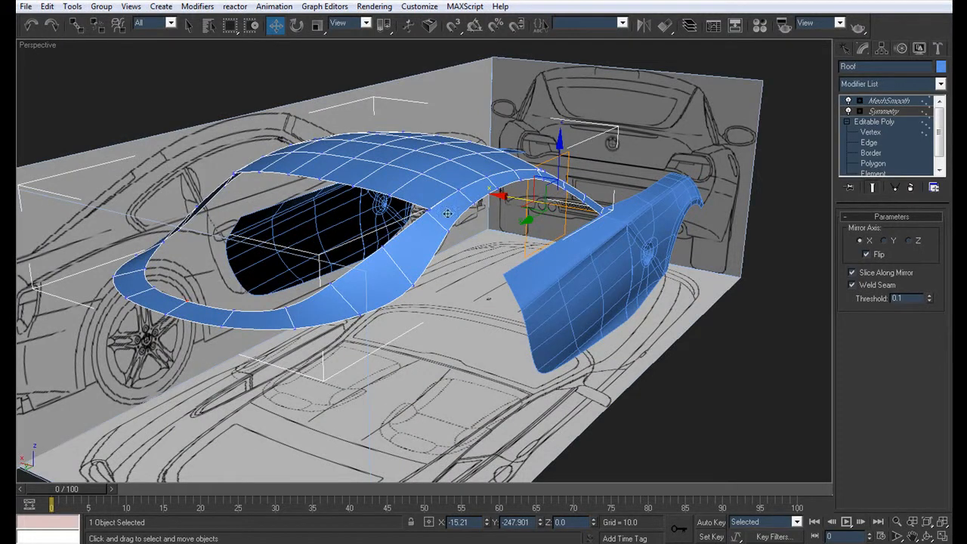
pyautogui.keyDown('alt'); pyautogui.moveTo(310, 299); pyautogui.dragTo(700, 227, button='middle'); pyautogui.keyUp('alt')
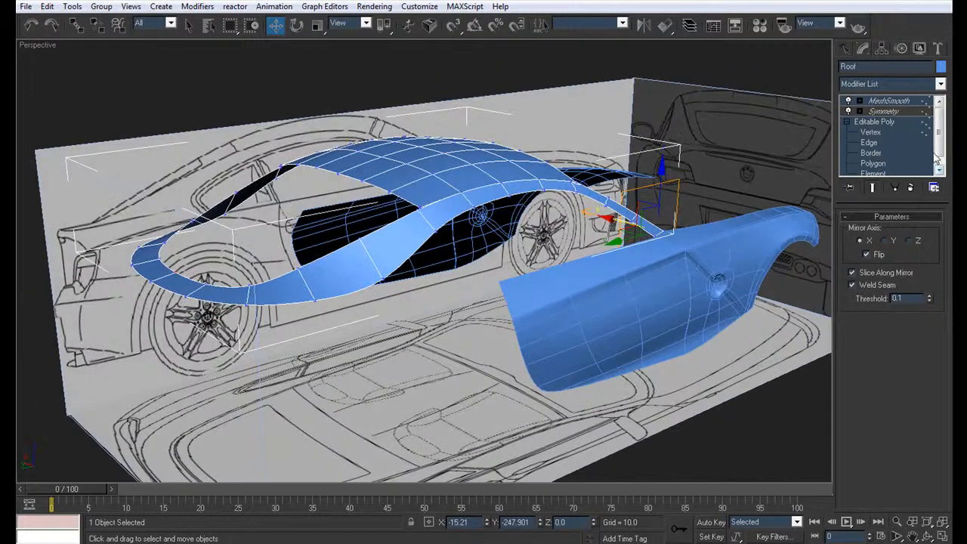
# Select the four outer bottom edges of the rear strip and extrude them down to about Z 66.2 as a new row of polygons.
pyautogui.click(878, 144)
pyautogui.keyDown('alt'); pyautogui.moveTo(328, 299); pyautogui.dragTo(303, 289, button='middle'); pyautogui.keyUp('alt')
pyautogui.keyDown('alt'); pyautogui.moveTo(245, 306); pyautogui.dragTo(272, 276, button='middle'); pyautogui.keyUp('alt')
pyautogui.hotkey('alt', 'w')
pyautogui.scroll(3, 238, 312)
pyautogui.click(882, 132)
pyautogui.moveTo(178, 362); pyautogui.dragTo(201, 347, button='middle')
pyautogui.click(870, 142)
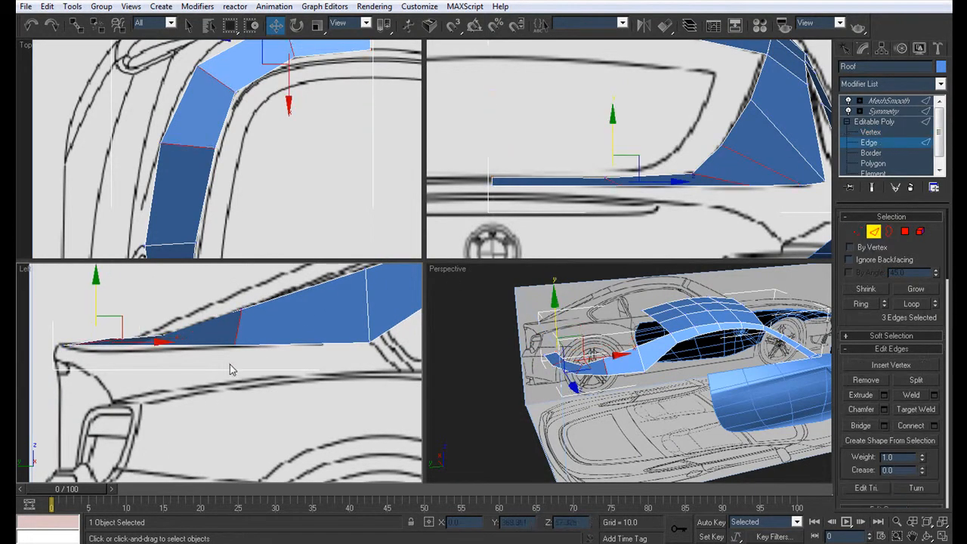
pyautogui.click(251, 345)
pyautogui.keyDown('ctrl'); pyautogui.click(582, 375); pyautogui.keyUp('ctrl')
pyautogui.keyDown('ctrl'); pyautogui.click(566, 370); pyautogui.keyUp('ctrl')
pyautogui.keyDown('ctrl'); pyautogui.click(554, 363); pyautogui.keyUp('ctrl')
pyautogui.middleClick(167, 347)
pyautogui.keyDown('shift'); pyautogui.moveTo(162, 298); pyautogui.dragTo(164, 311); pyautogui.keyUp('shift')
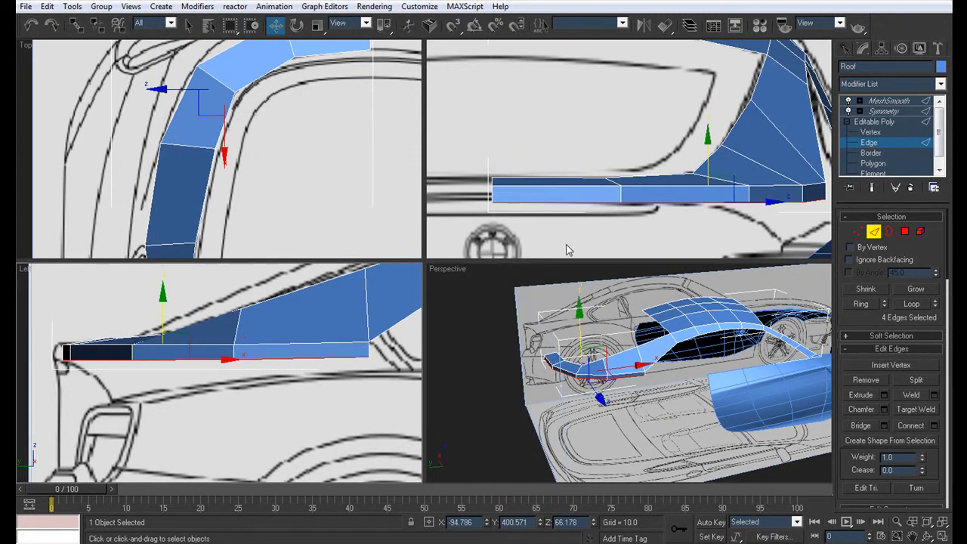
# Make the roof see-through and move the new front vertex below the side window's rear corner to Y 285.1, Z 60.9.
pyautogui.moveTo(344, 330); pyautogui.dragTo(317, 338, button='middle')
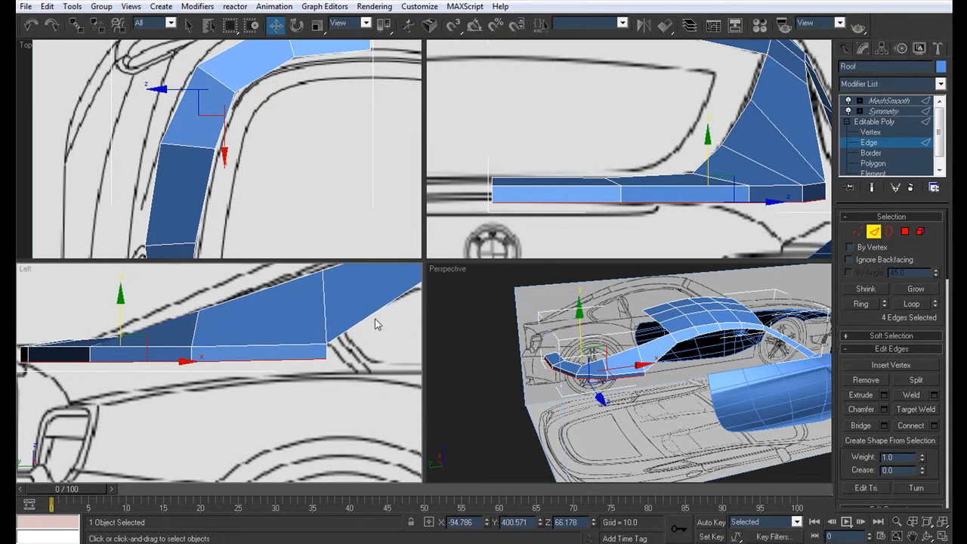
pyautogui.hotkey('alt', 'w')
pyautogui.scroll(-4, 428, 306)
pyautogui.hotkey('alt', 'x')
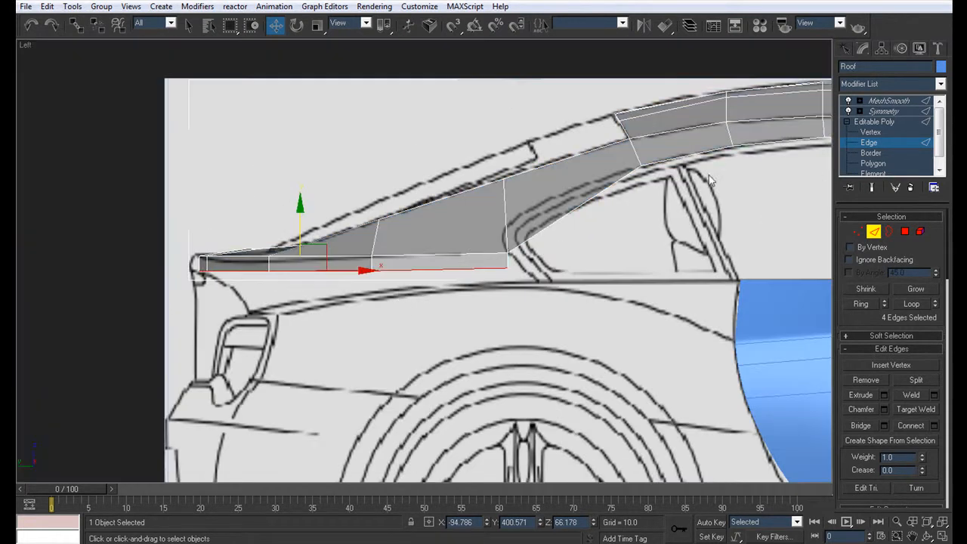
pyautogui.click(872, 133)
pyautogui.click(499, 265)
pyautogui.scroll(2, 499, 266)
pyautogui.moveTo(559, 294); pyautogui.dragTo(605, 305)
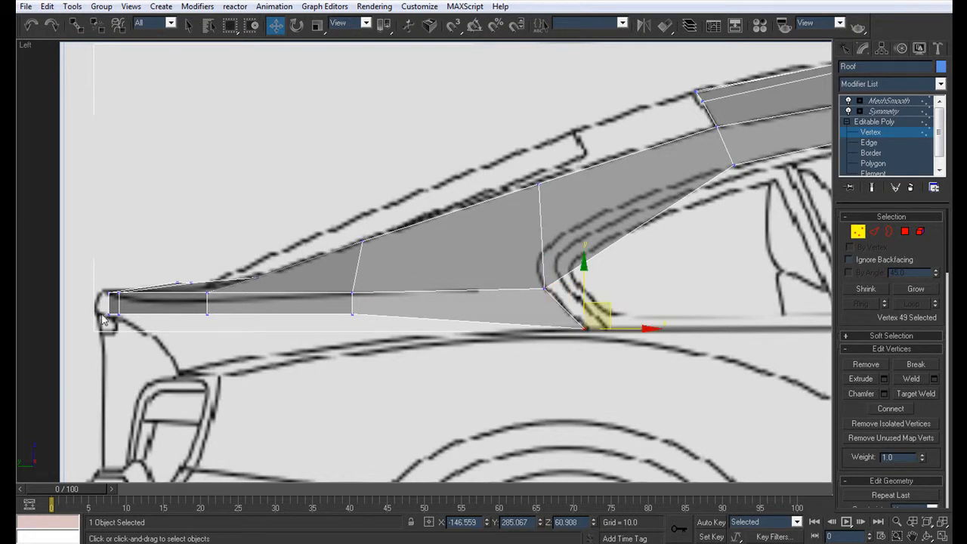
# Lower the next new vertex onto the fender line and move the one at the tail light to Y 425.5, Z 45.7.
pyautogui.click(351, 313)
pyautogui.moveTo(350, 276); pyautogui.dragTo(349, 305)
pyautogui.click(205, 314)
pyautogui.moveTo(221, 303); pyautogui.dragTo(161, 342)
pyautogui.hotkey('alt', 'w')
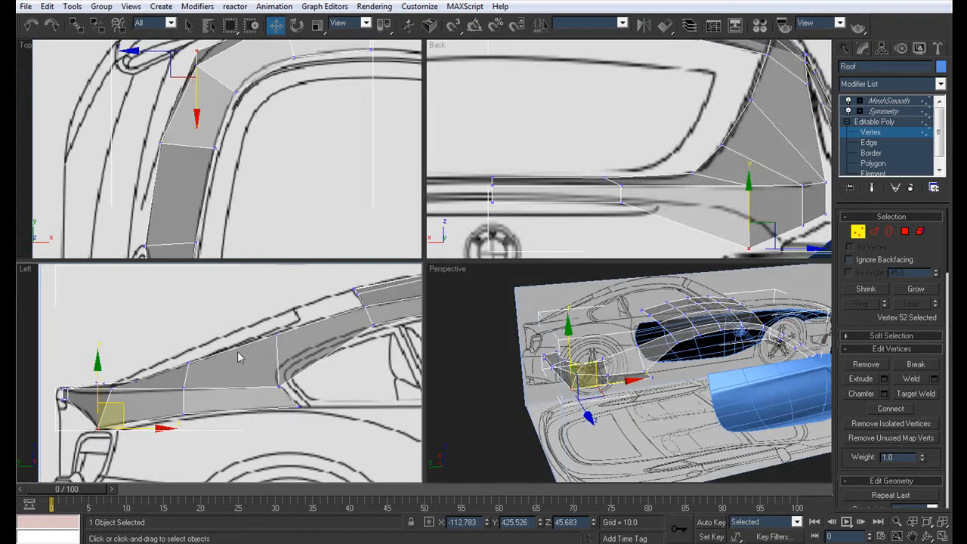
# Move the three lower side vertices outward to the body, the front one to X -154.2 and the tail light one to X -126.9.
pyautogui.moveTo(286, 182); pyautogui.dragTo(290, 55, button='middle')
pyautogui.scroll(-2, 648, 143)
pyautogui.moveTo(671, 201); pyautogui.dragTo(623, 144, button='middle')
pyautogui.click(738, 148)
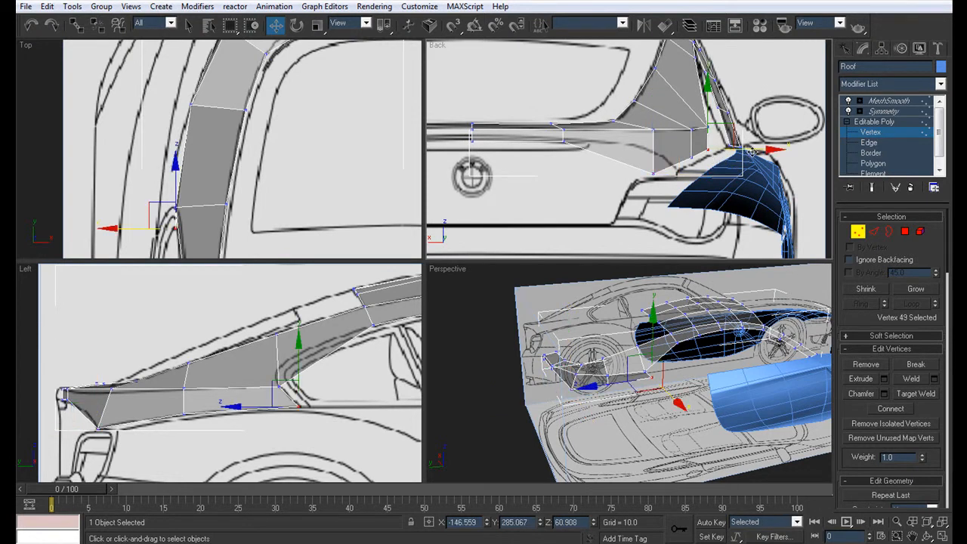
pyautogui.moveTo(754, 151); pyautogui.dragTo(752, 152)
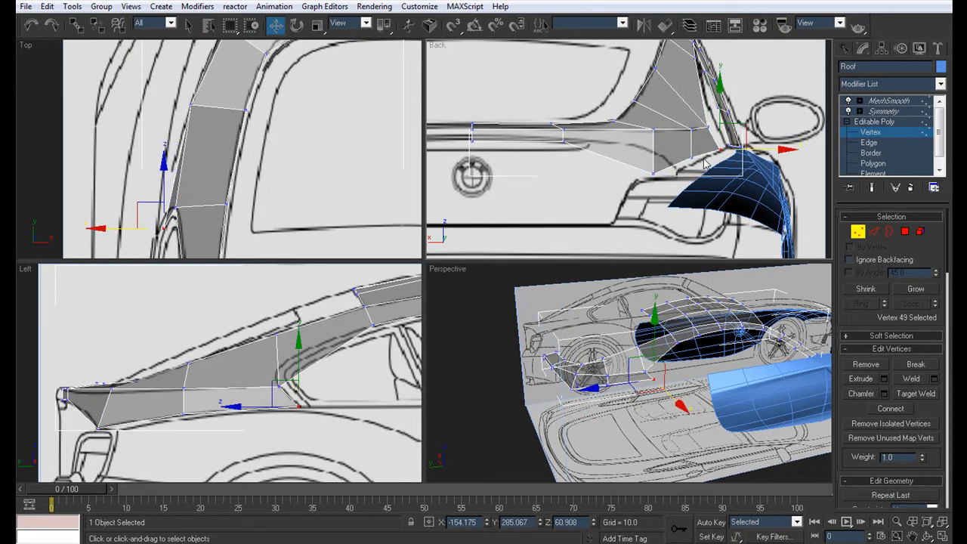
pyautogui.click(719, 156)
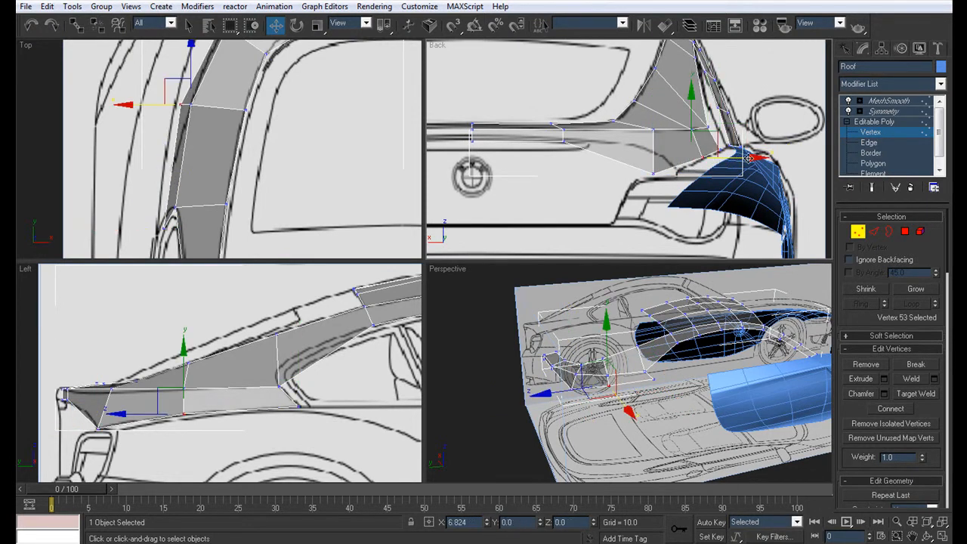
pyautogui.click(654, 173)
pyautogui.moveTo(703, 173); pyautogui.dragTo(723, 170)
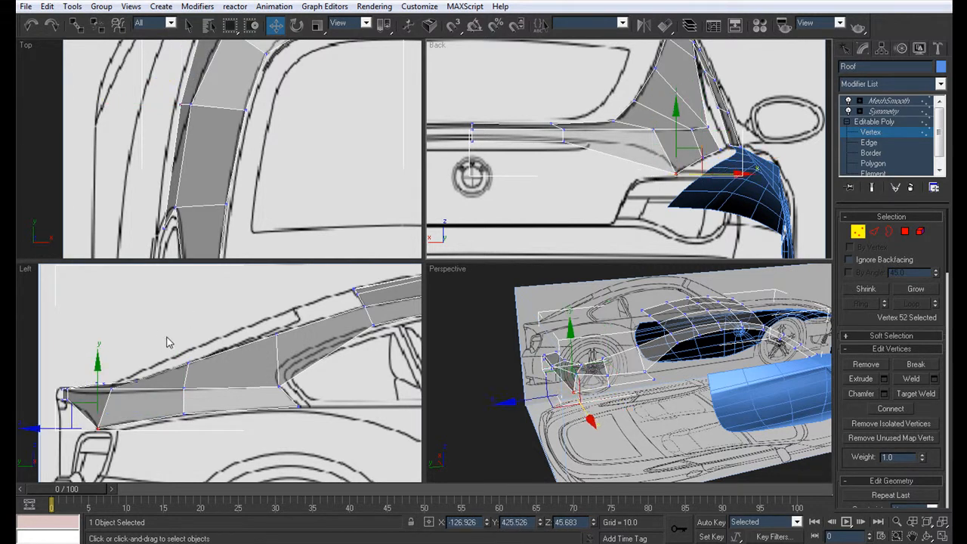
# Fine-tune the vertex above the tail light to X -127.3, Z 47.3.
pyautogui.moveTo(168, 343); pyautogui.dragTo(211, 298, button='middle')
pyautogui.scroll(2, 211, 297)
pyautogui.moveTo(105, 349); pyautogui.dragTo(105, 344)
pyautogui.moveTo(704, 125); pyautogui.dragTo(697, 123, button='middle')
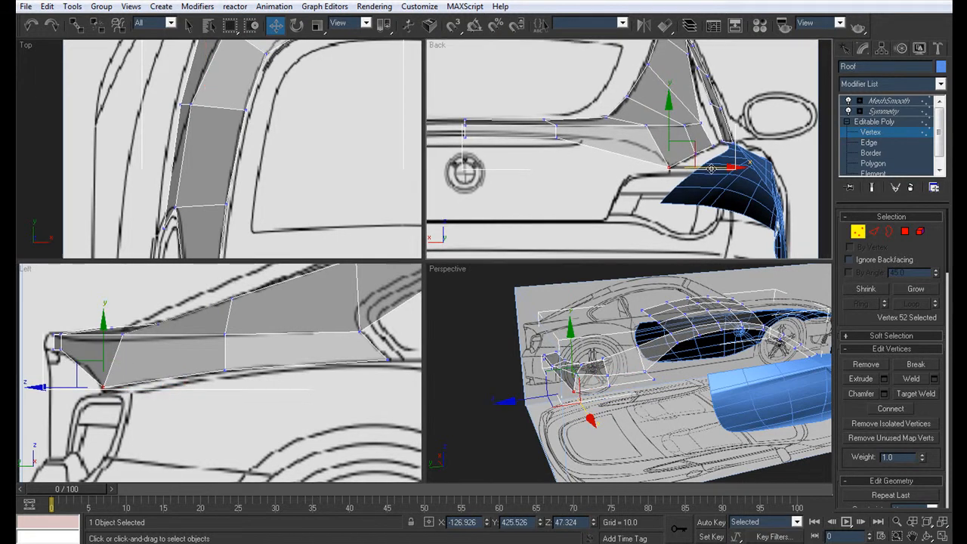
pyautogui.moveTo(709, 168); pyautogui.dragTo(713, 168)
# Raise the two lower vertices nearest the centreline to about Z 68.1, towards the boot lid line.
pyautogui.moveTo(518, 119); pyautogui.dragTo(638, 156, button='middle')
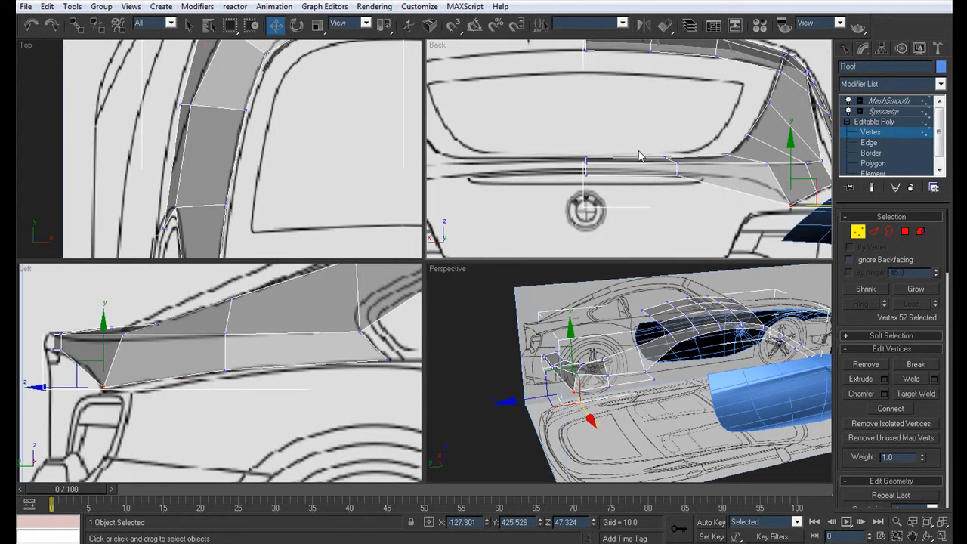
pyautogui.keyDown('ctrl'); pyautogui.click(581, 172); pyautogui.keyUp('ctrl')
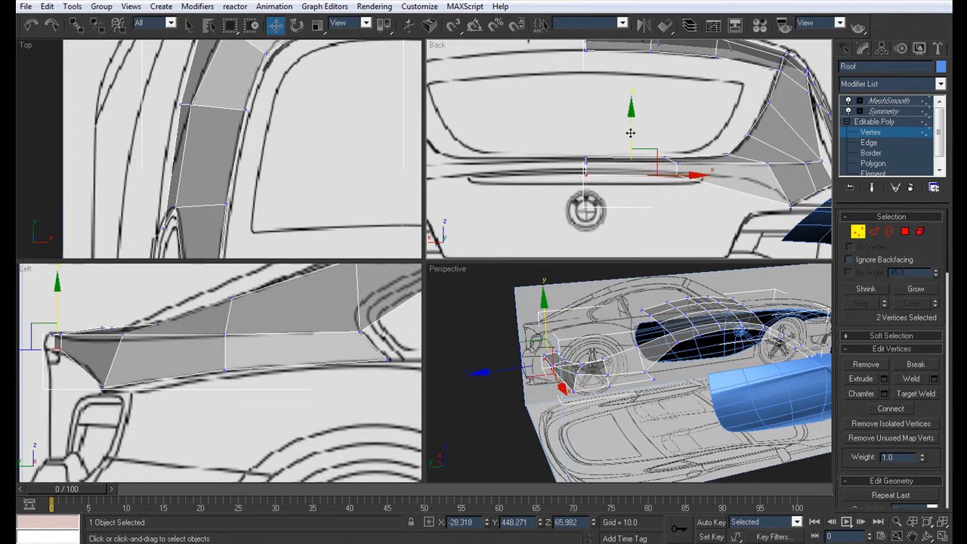
pyautogui.moveTo(632, 129); pyautogui.dragTo(639, 136)
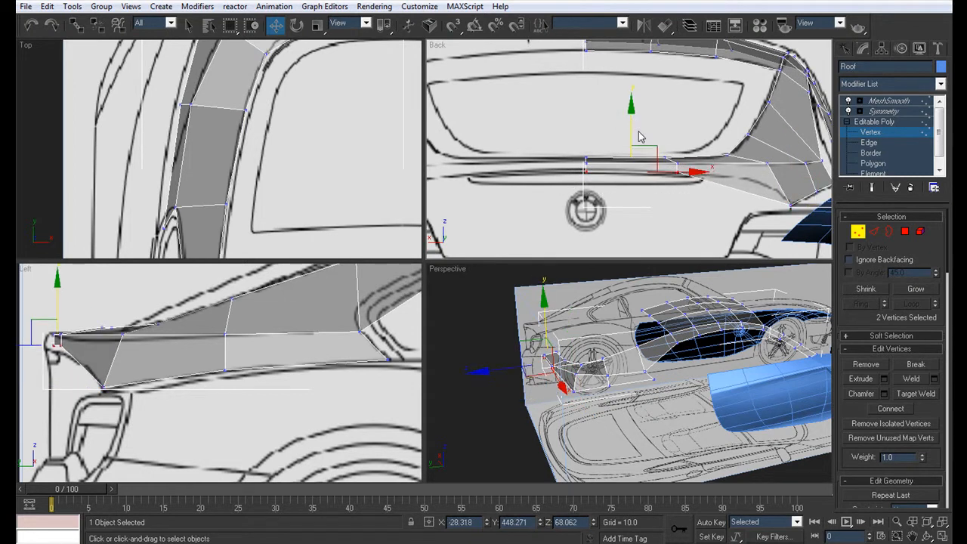
# Turn off the see-through display and examine the smoothed, mirrored roof and its rear edge against the blueprints.
pyautogui.rightClick(773, 360)
pyautogui.hotkey('alt', 'x')
pyautogui.keyDown('alt'); pyautogui.moveTo(772, 359); pyautogui.dragTo(561, 344, button='middle'); pyautogui.keyUp('alt')
pyautogui.hotkey('alt', 'w')
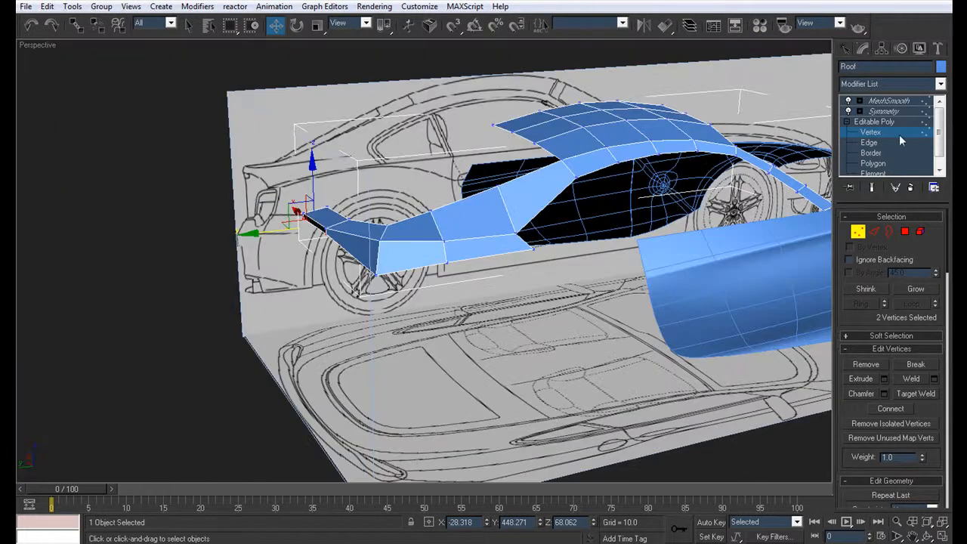
pyautogui.click(885, 112)
pyautogui.moveTo(347, 349)
pyautogui.keyDown('alt'); pyautogui.mouseDown(button='middle')
pyautogui.moveTo(574, 339)
pyautogui.moveTo(453, 335)
pyautogui.moveTo(350, 348)
pyautogui.mouseUp(button='middle'); pyautogui.keyUp('alt')
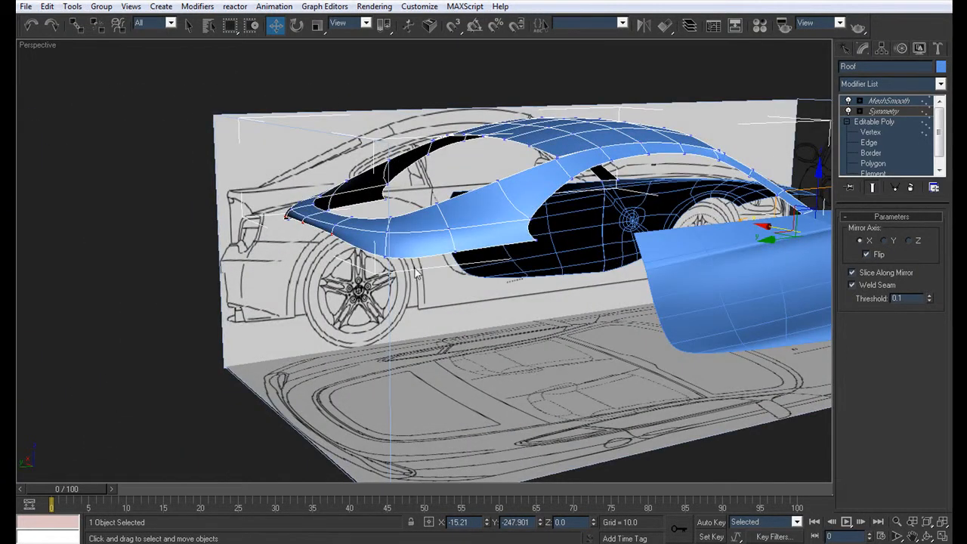
pyautogui.keyDown('alt'); pyautogui.moveTo(404, 296); pyautogui.dragTo(459, 291, button='middle'); pyautogui.keyUp('alt')
pyautogui.hotkey('alt', 'w')
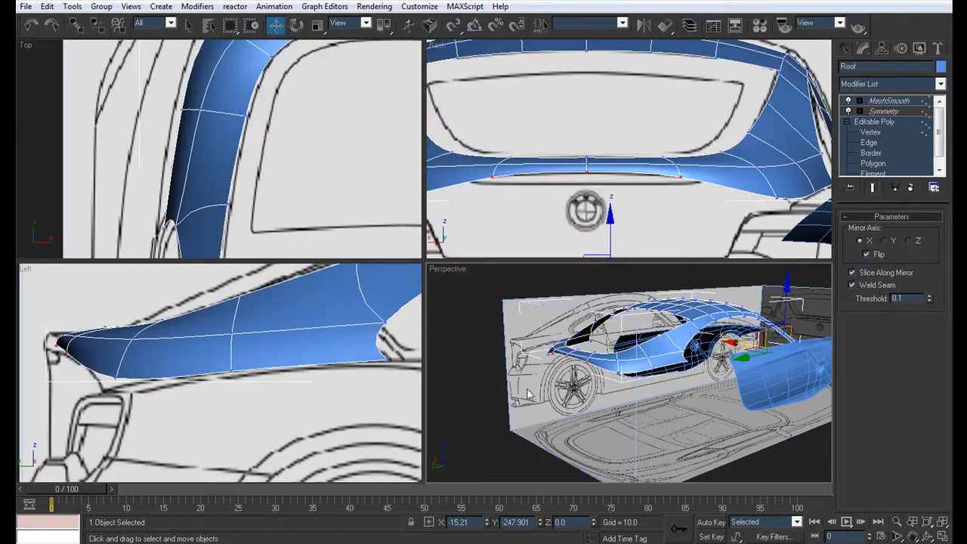
pyautogui.moveTo(695, 227); pyautogui.dragTo(674, 216, button='middle')
pyautogui.moveTo(321, 365); pyautogui.dragTo(344, 370, button='middle')
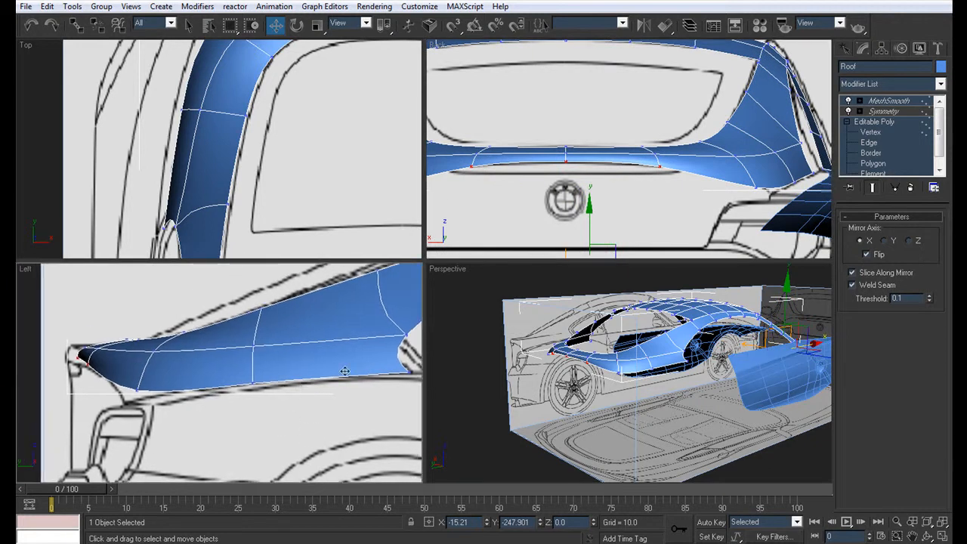
# Return to the base mesh vertices and shift the two lower ones nearest the centreline rearward to the tail's edge.
pyautogui.click(895, 133)
pyautogui.moveTo(112, 397); pyautogui.dragTo(153, 375, button='middle')
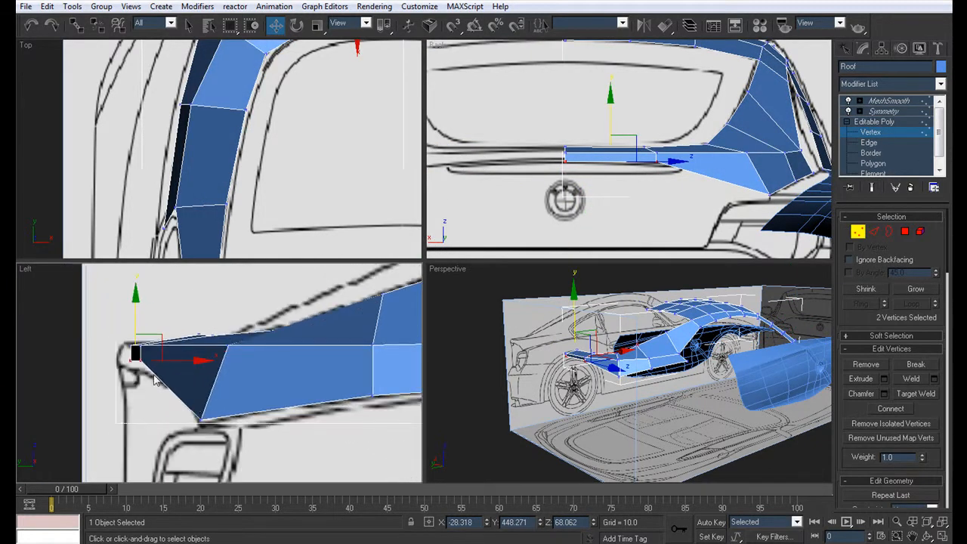
pyautogui.moveTo(121, 352); pyautogui.dragTo(121, 352)
pyautogui.moveTo(226, 154); pyautogui.dragTo(184, 308, button='middle')
pyautogui.moveTo(302, 158); pyautogui.dragTo(261, 190, button='middle')
pyautogui.moveTo(273, 127); pyautogui.dragTo(273, 122)
# Move the lower side vertex beside the rear window slightly outward and the one below the side window to X -157.9.
pyautogui.moveTo(176, 210); pyautogui.dragTo(265, 148, button='middle')
pyautogui.moveTo(211, 233); pyautogui.dragTo(220, 128, button='middle')
pyautogui.click(197, 127)
pyautogui.moveTo(242, 126); pyautogui.dragTo(235, 126)
pyautogui.click(180, 250)
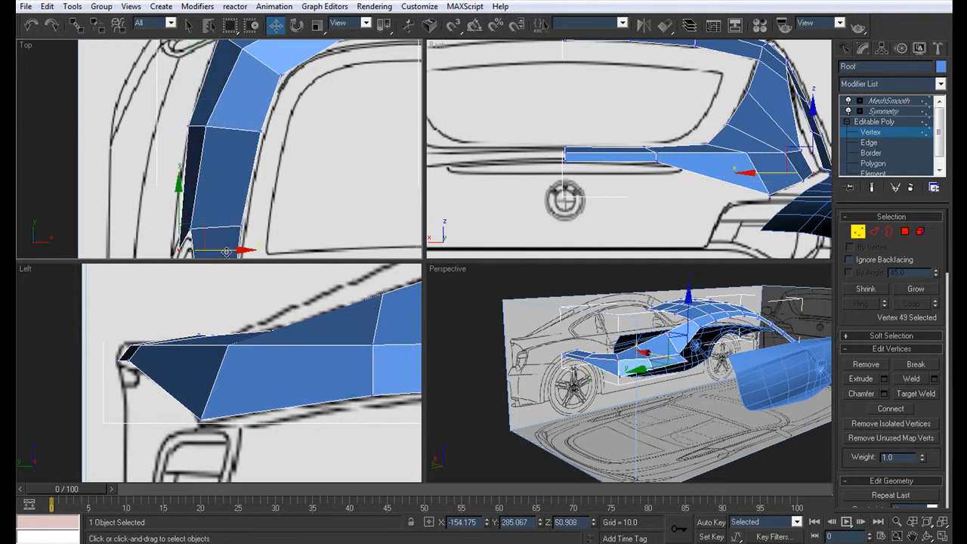
pyautogui.moveTo(219, 251); pyautogui.dragTo(220, 225, button='middle')
pyautogui.moveTo(222, 225); pyautogui.dragTo(212, 225)
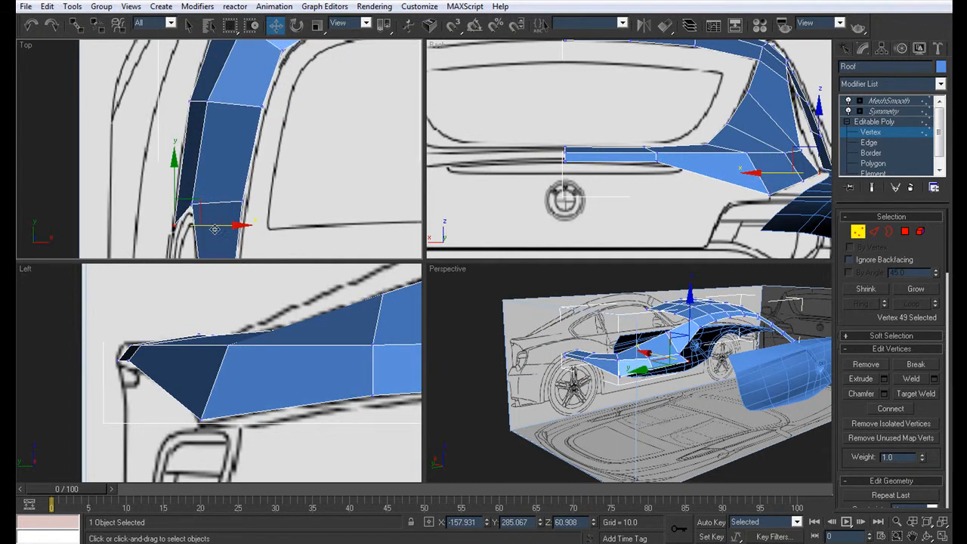
# Make the mesh see-through and extend the two lower tail edges straight down to the boot lid's lower line as new faces.
pyautogui.keyDown('alt'); pyautogui.moveTo(617, 375); pyautogui.dragTo(525, 388, button='middle'); pyautogui.keyUp('alt')
pyautogui.moveTo(206, 389); pyautogui.dragTo(197, 344, button='middle')
pyautogui.scroll(-2, 197, 344)
pyautogui.moveTo(237, 369)
pyautogui.mouseDown(button='middle')
pyautogui.moveTo(229, 352)
pyautogui.moveTo(242, 362)
pyautogui.mouseUp(button='middle')
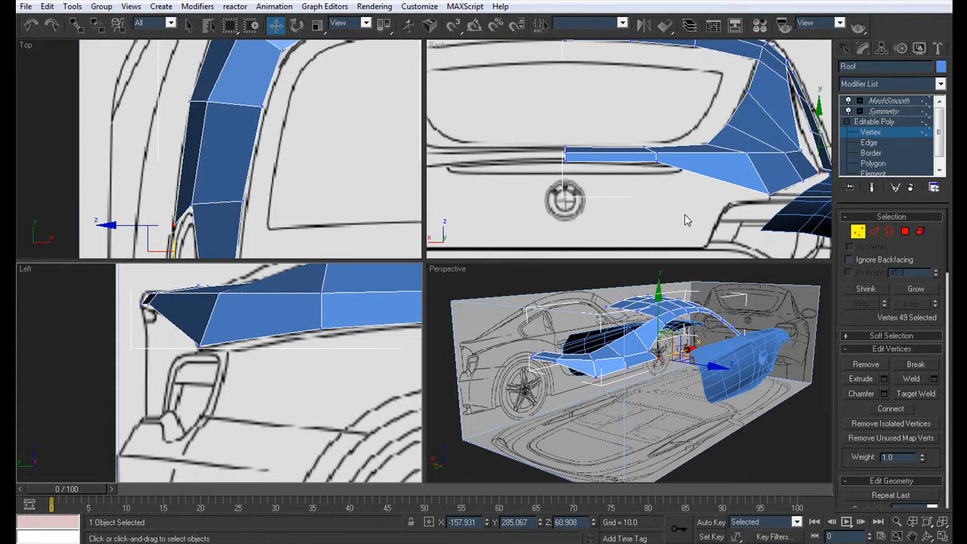
pyautogui.moveTo(676, 212); pyautogui.dragTo(659, 188, button='middle')
pyautogui.hotkey('alt', 'x')
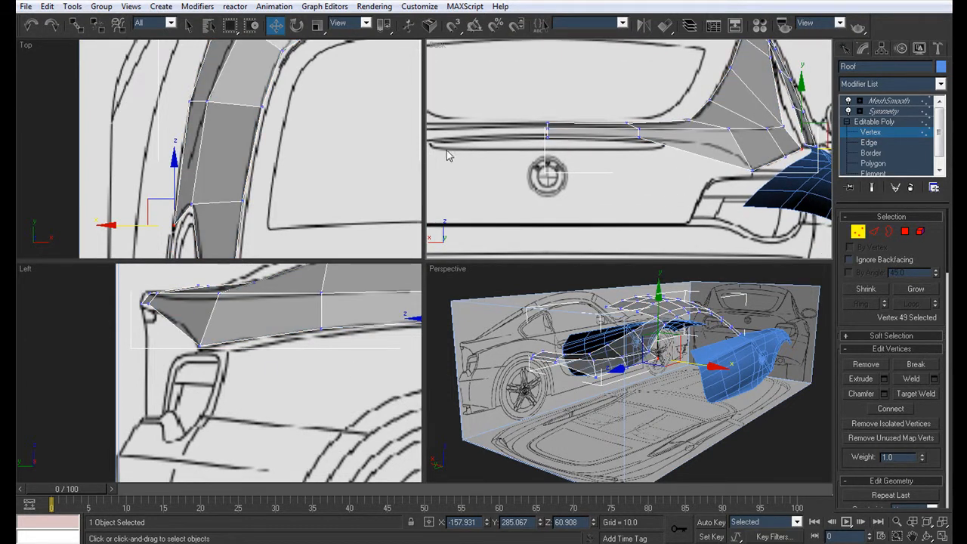
pyautogui.scroll(-3, 184, 227)
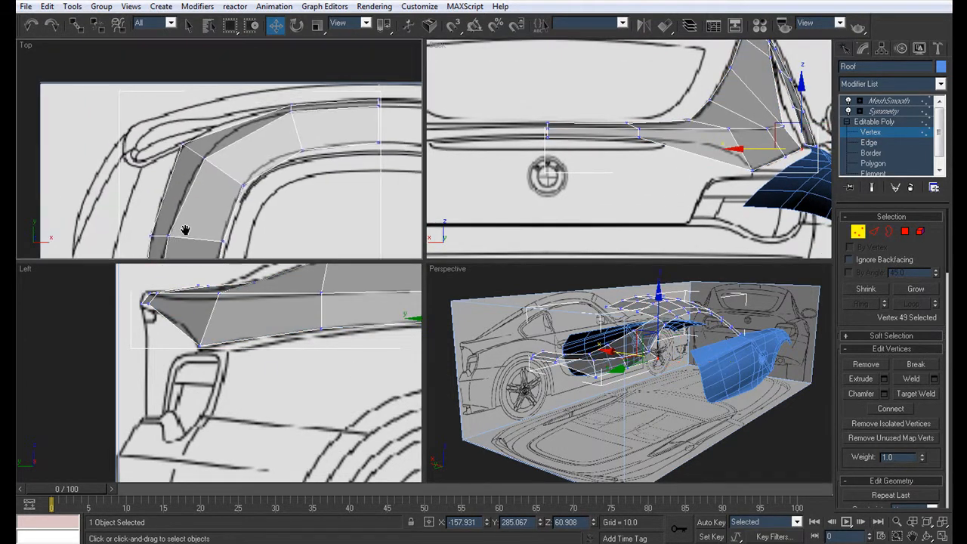
pyautogui.click(870, 143)
pyautogui.click(695, 154)
pyautogui.keyDown('ctrl'); pyautogui.click(626, 139); pyautogui.keyUp('ctrl')
pyautogui.keyDown('shift'); pyautogui.moveTo(647, 102); pyautogui.dragTo(633, 186); pyautogui.keyUp('shift')
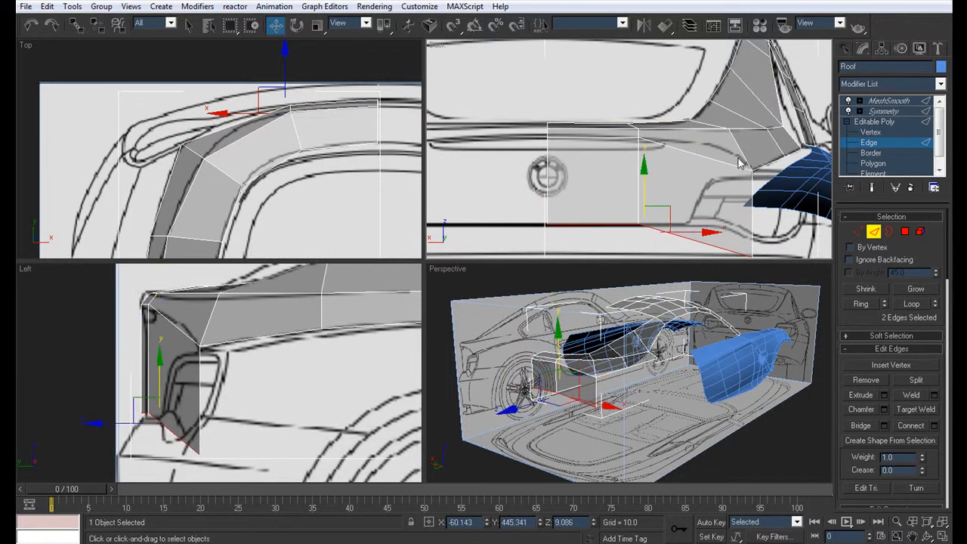
# Raise the outermost bottom vertex of the new tail faces to about Z 43.5, at the upper edge of the tail light.
pyautogui.click(876, 132)
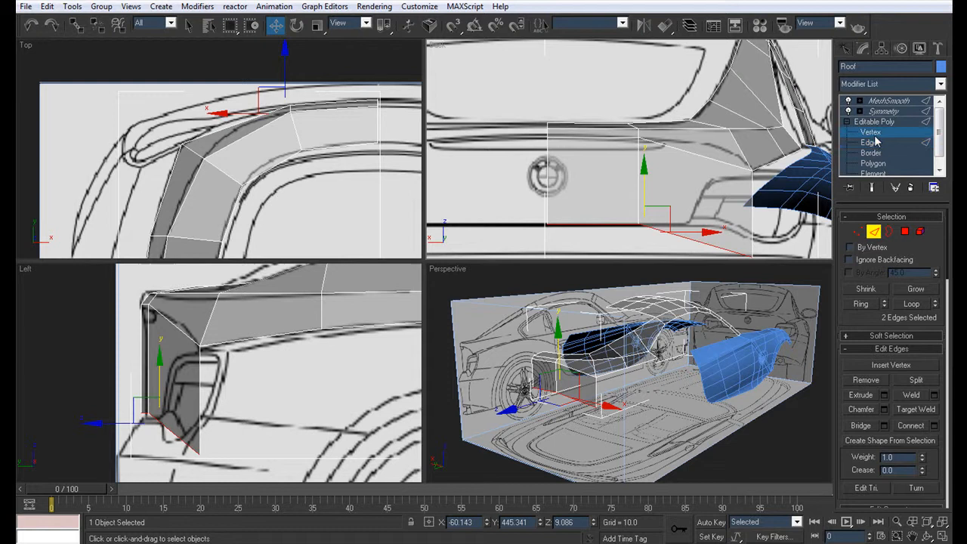
pyautogui.click(753, 256)
pyautogui.moveTo(753, 213); pyautogui.dragTo(754, 132)
pyautogui.moveTo(703, 210); pyautogui.dragTo(700, 197, button='middle')
pyautogui.scroll(3, 700, 199)
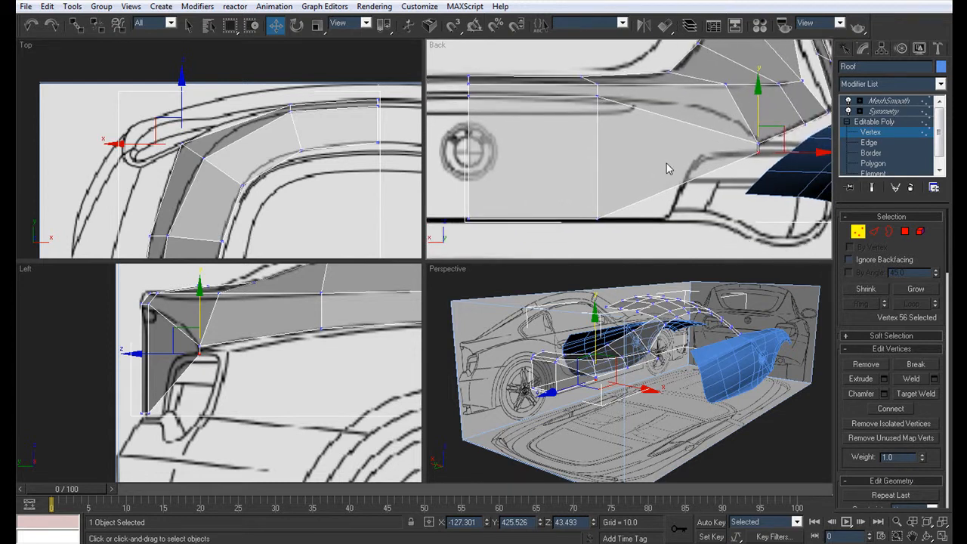
# Insert a vertex in the slanted outer edge of the tail panel and place it at about X -86.7, Z 14.0.
pyautogui.click(870, 143)
pyautogui.click(684, 183)
pyautogui.click(891, 365)
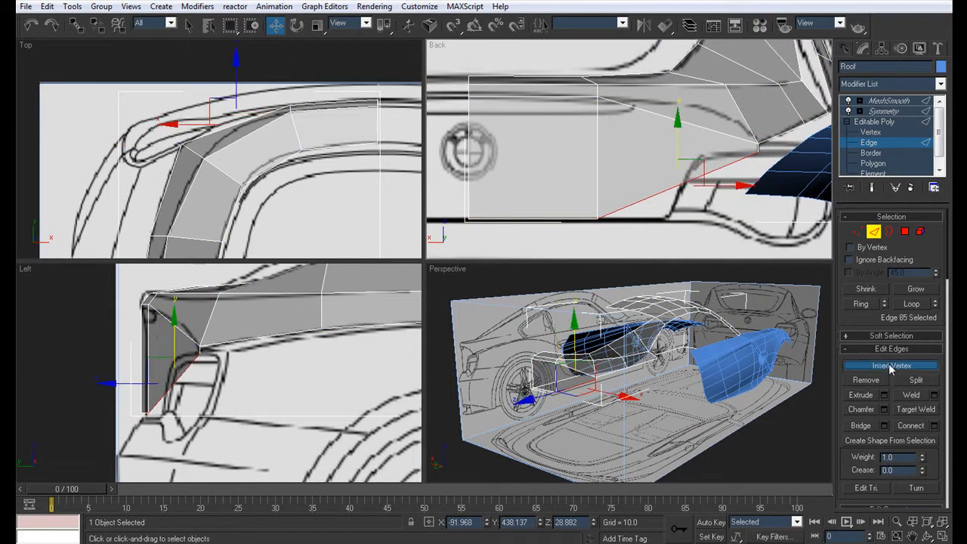
pyautogui.click(681, 185)
pyautogui.click(883, 122)
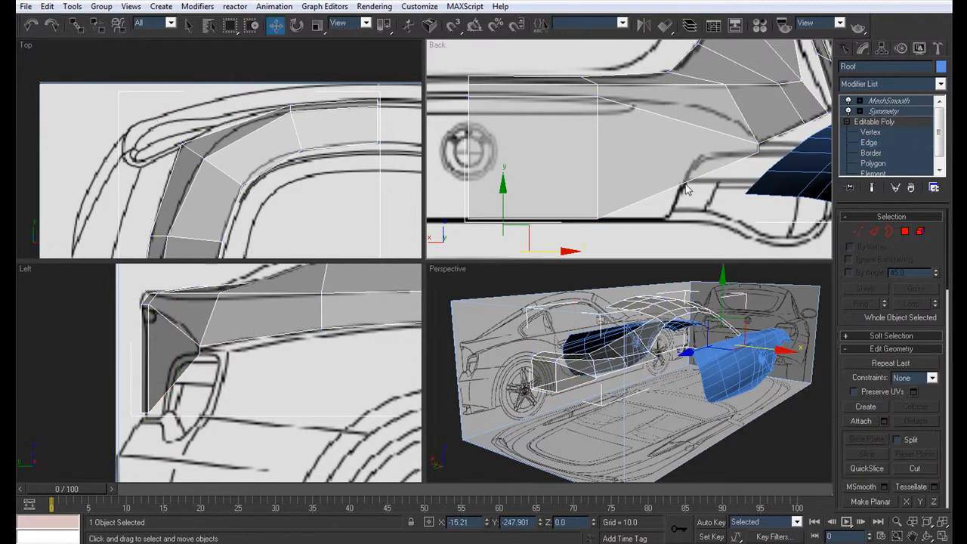
pyautogui.click(889, 133)
pyautogui.click(683, 184)
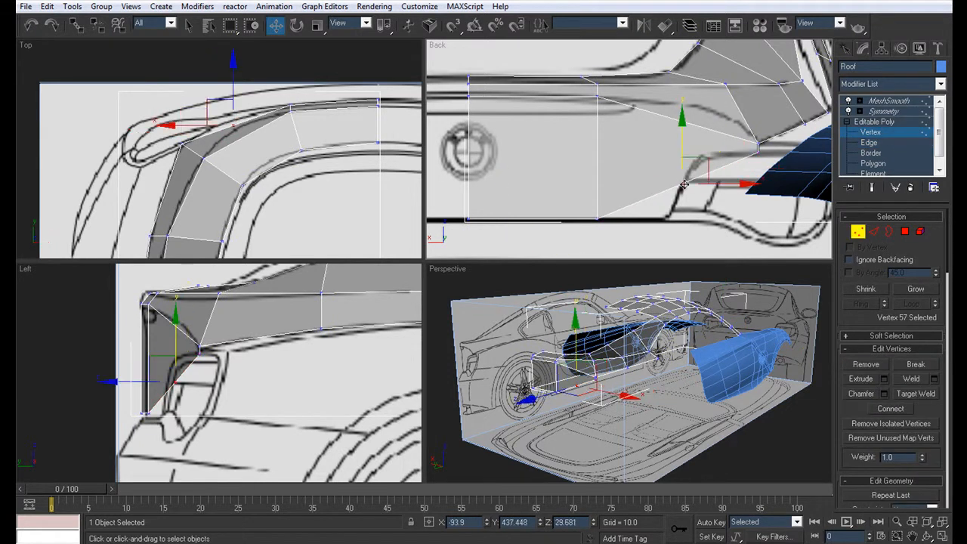
pyautogui.moveTo(701, 188); pyautogui.dragTo(691, 196)
pyautogui.scroll(-2, 683, 185)
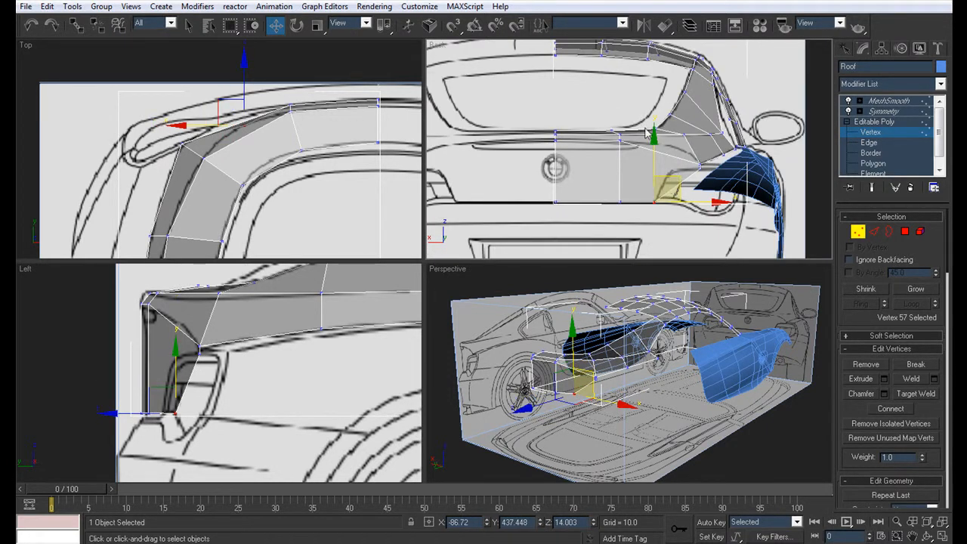
# Examine the extended tail panel in solid and see-through display against the tail light and boot lines of the rear and side blueprints.
pyautogui.moveTo(661, 180); pyautogui.dragTo(623, 171, button='middle')
pyautogui.moveTo(593, 399); pyautogui.dragTo(633, 391, button='middle')
pyautogui.moveTo(663, 343)
pyautogui.keyDown('alt'); pyautogui.mouseDown(button='middle')
pyautogui.moveTo(617, 353)
pyautogui.moveTo(708, 339)
pyautogui.moveTo(673, 327)
pyautogui.mouseUp(button='middle'); pyautogui.keyUp('alt')
pyautogui.hotkey('alt', 'x')
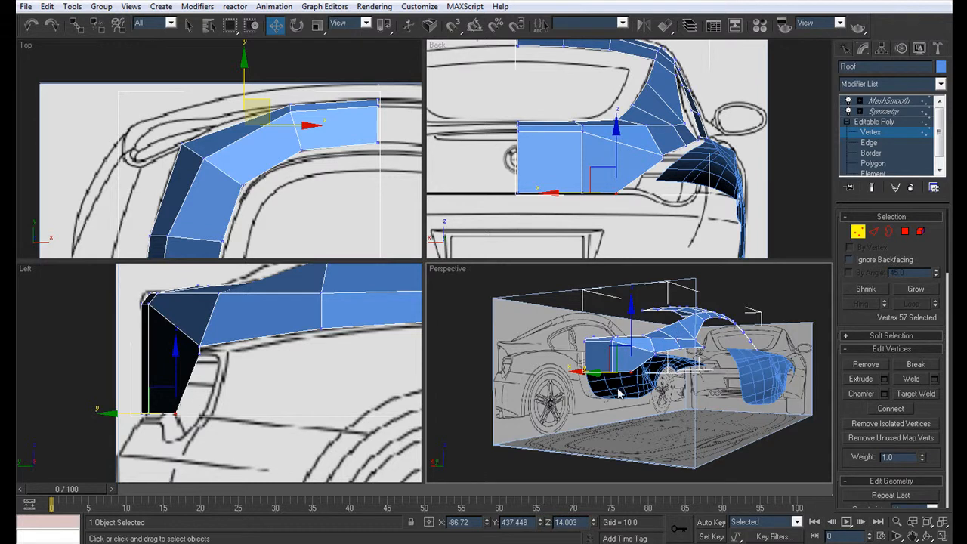
pyautogui.hotkey('alt', 'x')
pyautogui.moveTo(195, 367); pyautogui.dragTo(208, 374, button='middle')
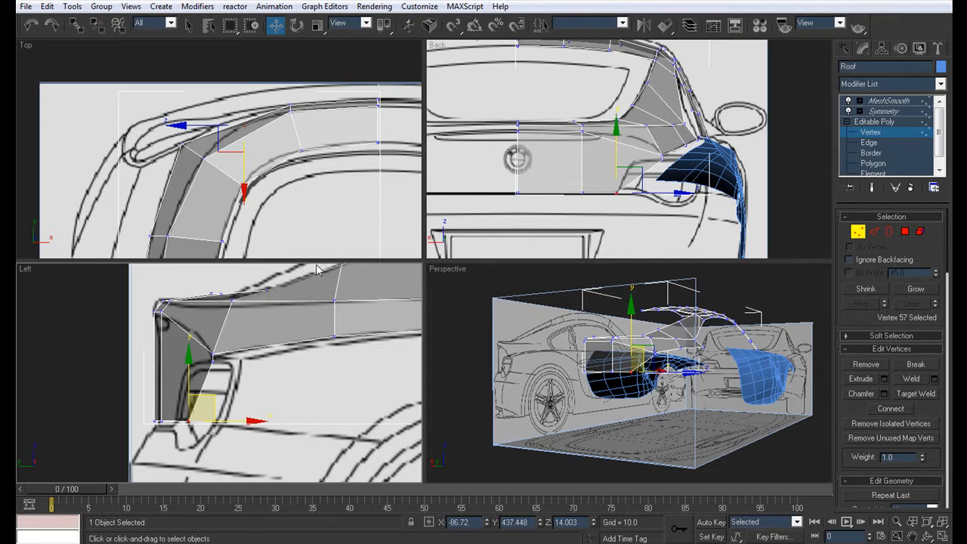
pyautogui.scroll(2, 649, 178)
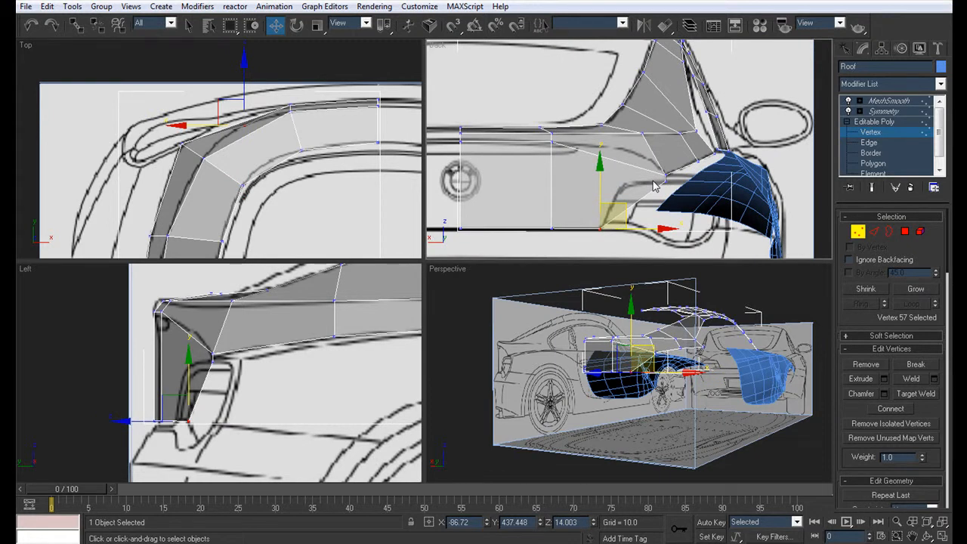
pyautogui.moveTo(642, 177); pyautogui.dragTo(676, 175, button='middle')
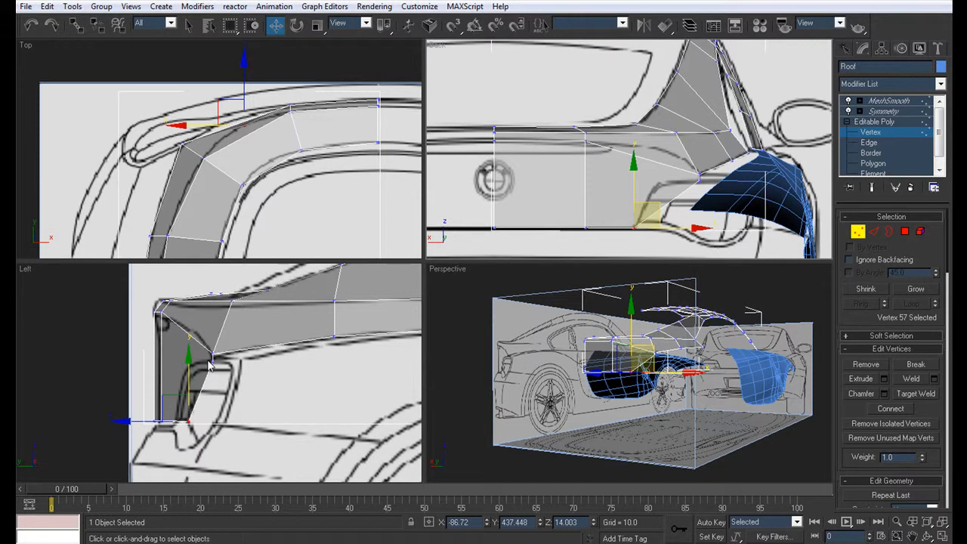
pyautogui.moveTo(314, 325); pyautogui.dragTo(217, 335, button='middle')
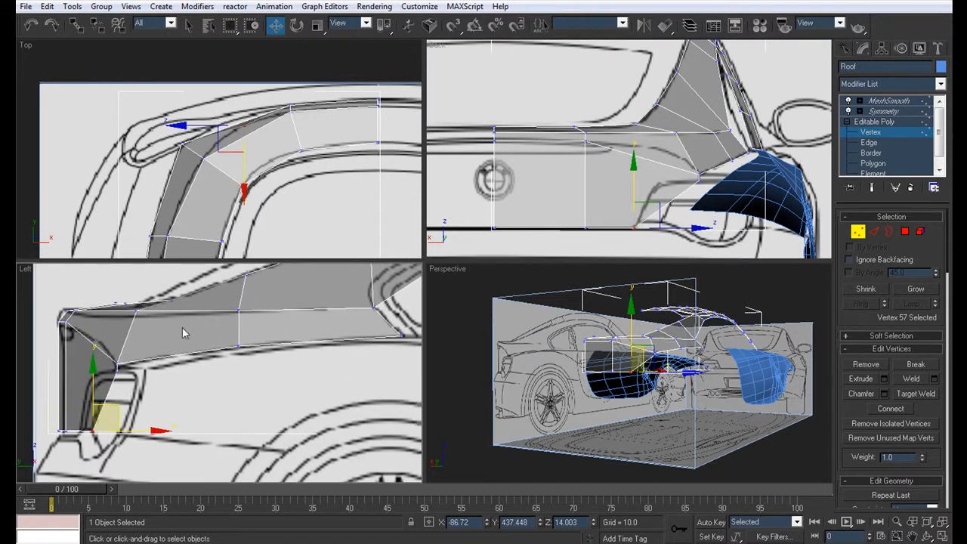
pyautogui.moveTo(560, 136); pyautogui.dragTo(566, 149, button='middle')
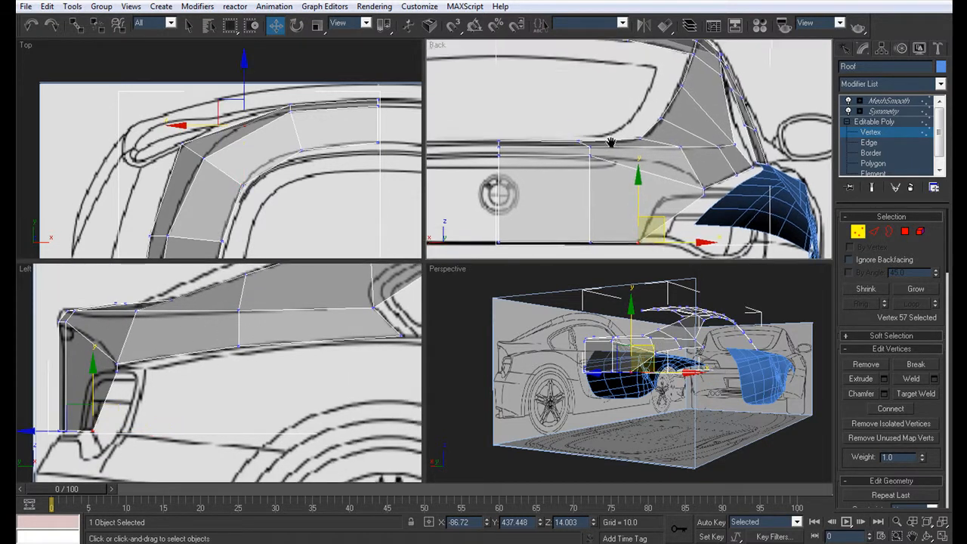
# Lower three vertices along the side's upper crease slightly, the rearmost to about Z 72.0.
pyautogui.click(244, 312)
pyautogui.press('q')
pyautogui.click(240, 310)
pyautogui.press('w')
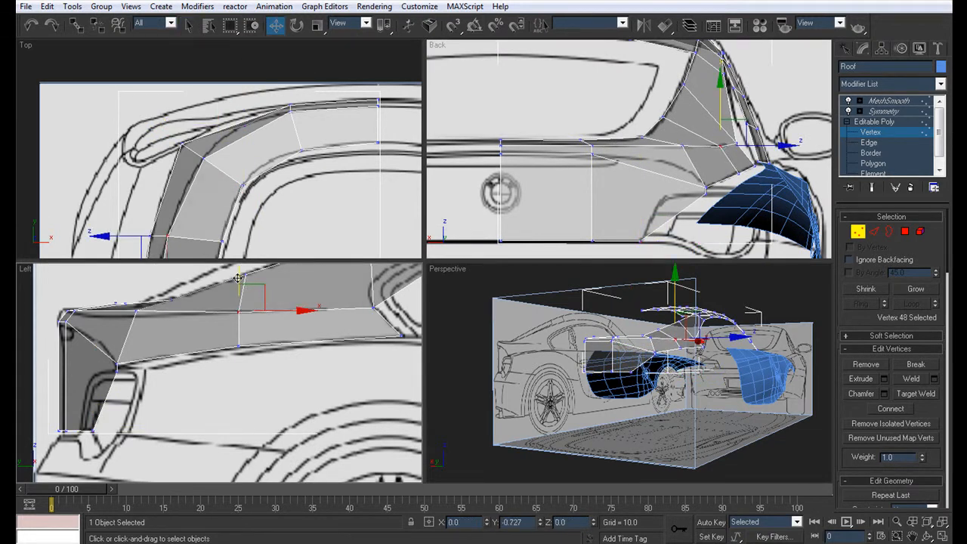
pyautogui.click(138, 309)
pyautogui.moveTo(137, 309); pyautogui.dragTo(136, 316)
pyautogui.click(74, 310)
pyautogui.moveTo(74, 278); pyautogui.dragTo(73, 281)
# Turn off the see-through display and examine the smoothed, mirrored tail with and without its edges, returning to the base mesh vertices.
pyautogui.moveTo(642, 356); pyautogui.dragTo(631, 387, button='middle')
pyautogui.hotkey('alt', 'x')
pyautogui.hotkey('alt', 'w')
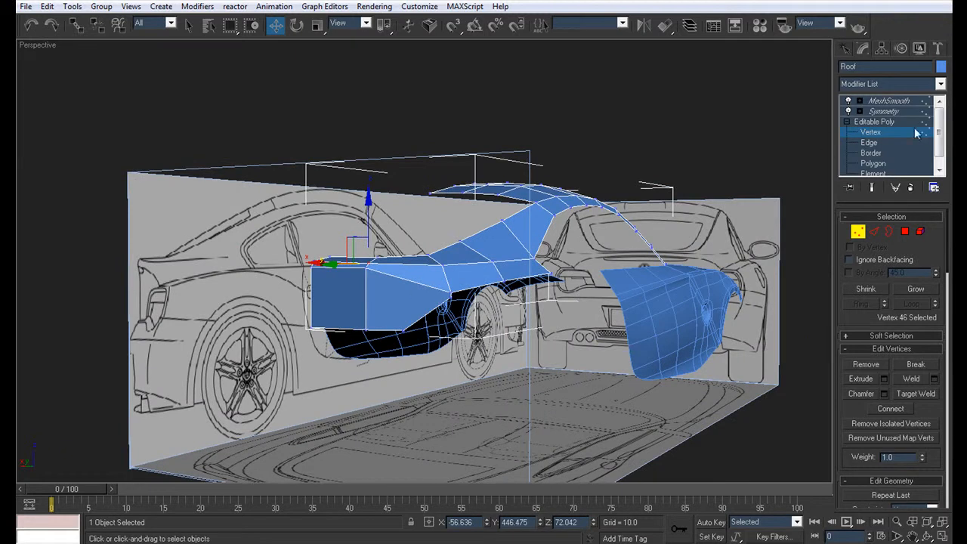
pyautogui.click(882, 111)
pyautogui.click(589, 365)
pyautogui.press('F4')
pyautogui.scroll(-4, 357, 284)
pyautogui.keyDown('alt'); pyautogui.moveTo(357, 285); pyautogui.dragTo(352, 324, button='middle'); pyautogui.keyUp('alt')
pyautogui.click(436, 295)
pyautogui.press('F4')
pyautogui.click(872, 133)
pyautogui.scroll(4, 353, 324)
pyautogui.keyDown('alt'); pyautogui.moveTo(442, 321); pyautogui.dragTo(494, 303, button='middle'); pyautogui.keyUp('alt')
pyautogui.scroll(-3, 455, 323)
pyautogui.hotkey('alt', 'w')
# Connect the crosswise edges of the rear corner faces, including the slanted one beside the tail light, with 1 segment.
pyautogui.keyDown('alt'); pyautogui.moveTo(671, 376); pyautogui.dragTo(627, 397, button='middle'); pyautogui.keyUp('alt')
pyautogui.moveTo(269, 183); pyautogui.dragTo(256, 200, button='middle')
pyautogui.click(892, 142)
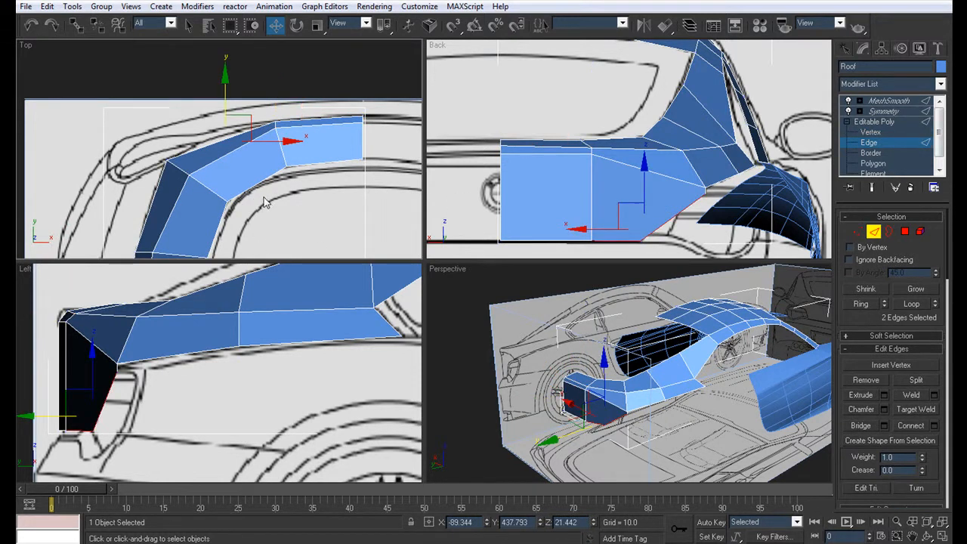
pyautogui.doubleClick(242, 136)
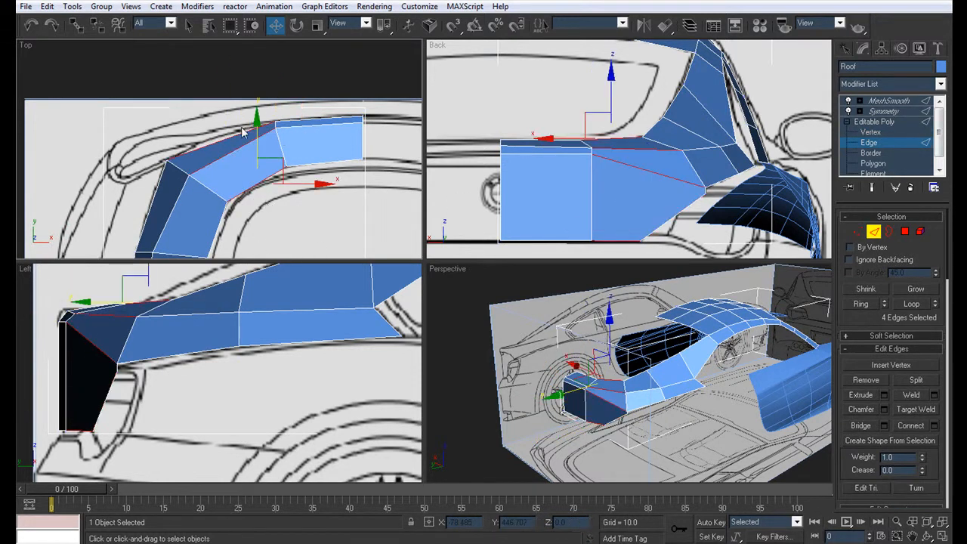
pyautogui.keyDown('alt'); pyautogui.click(631, 241); pyautogui.keyUp('alt')
pyautogui.keyDown('ctrl'); pyautogui.click(665, 220); pyautogui.keyUp('ctrl')
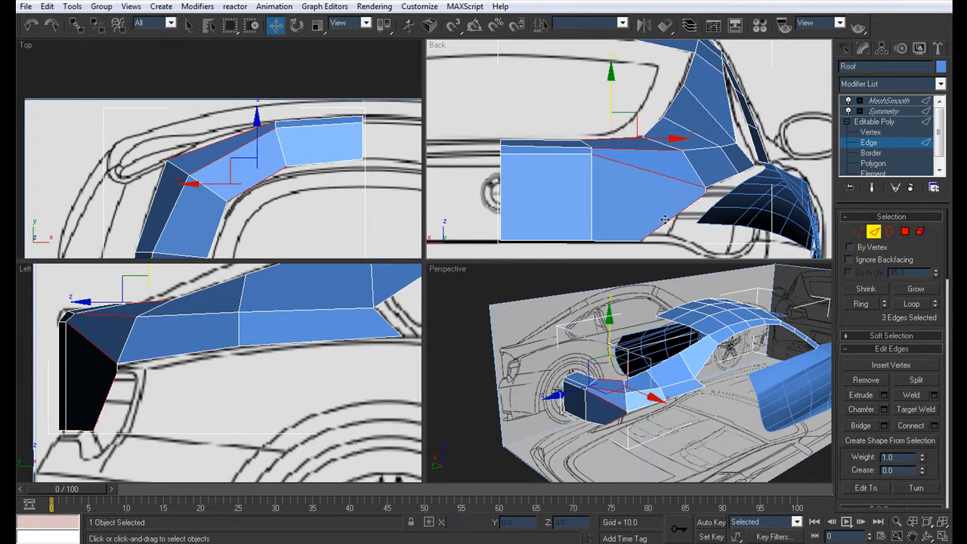
pyautogui.click(934, 426)
pyautogui.click(671, 260)
pyautogui.click(670, 259)
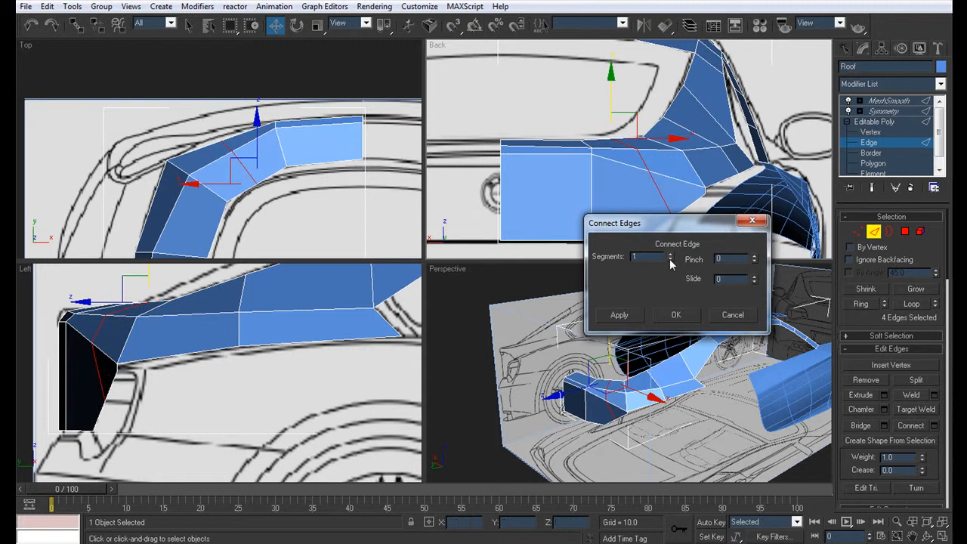
pyautogui.click(678, 316)
# Move the new edge loop's lowest vertex to the tail light's upper inner corner, at about X -101.0, Z 42.0.
pyautogui.click(870, 132)
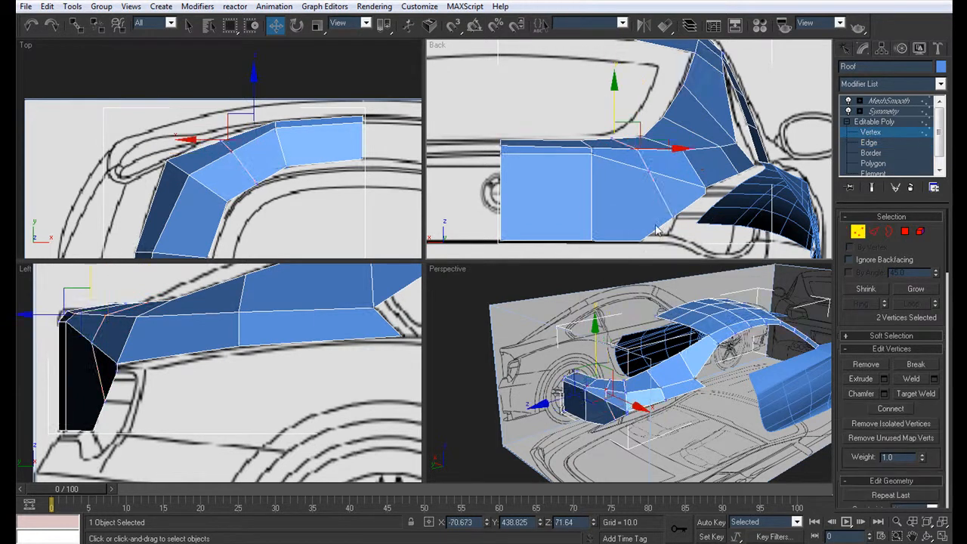
pyautogui.scroll(3, 680, 231)
pyautogui.moveTo(669, 215); pyautogui.dragTo(662, 206, button='middle')
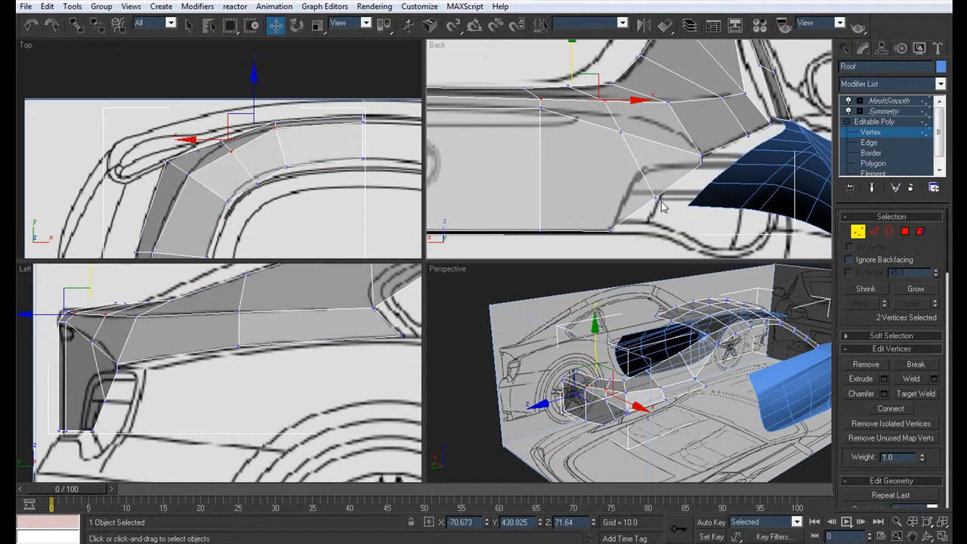
pyautogui.click(657, 199)
pyautogui.moveTo(680, 176); pyautogui.dragTo(665, 146)
pyautogui.moveTo(641, 156); pyautogui.dragTo(652, 199, button='middle')
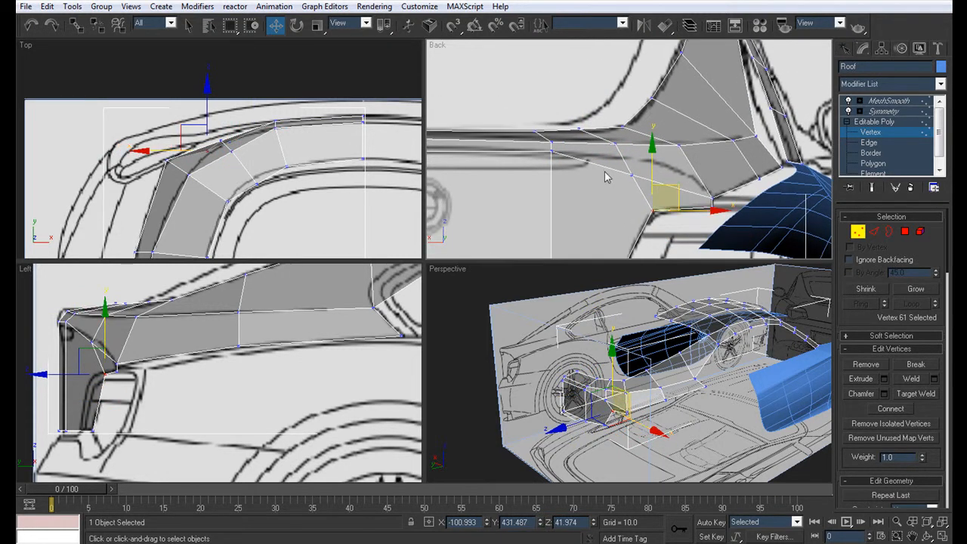
# Raise the vertex below the rear window's lower corner slightly to follow the window outline.
pyautogui.click(579, 127)
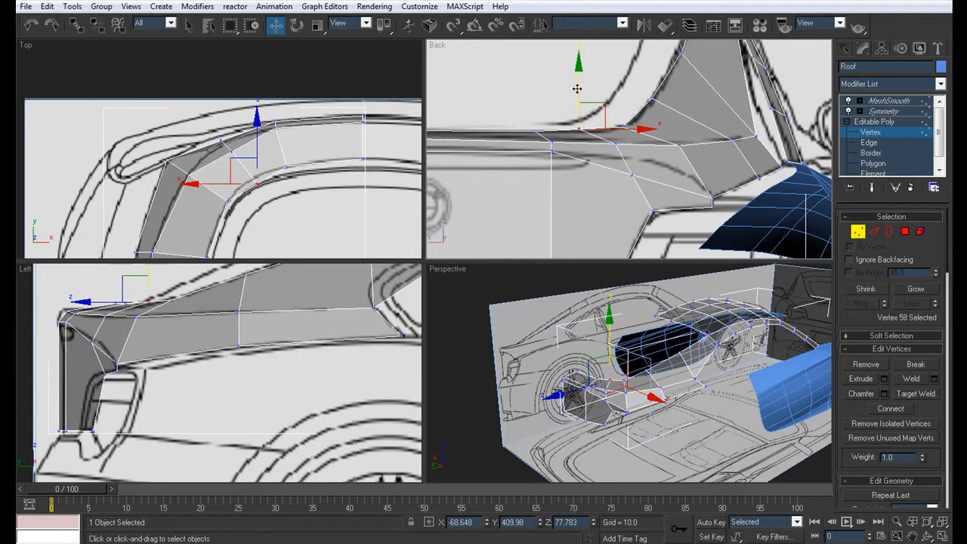
pyautogui.click(624, 127)
pyautogui.moveTo(624, 89); pyautogui.dragTo(623, 86)
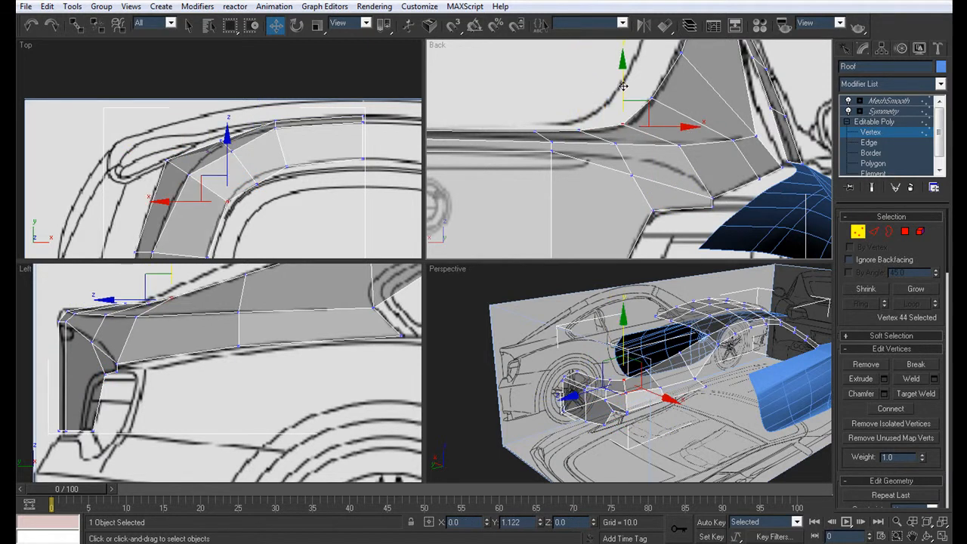
# Move the new loop's vertex on the boot lid crease up to Z 64.6 and rearward to Y 444.4.
pyautogui.scroll(2, 627, 189)
pyautogui.click(636, 173)
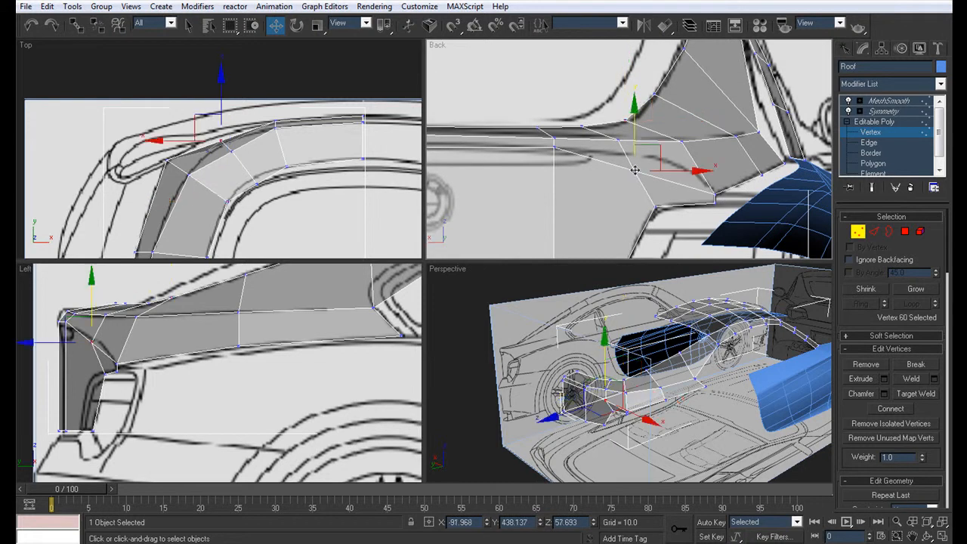
pyautogui.moveTo(637, 133); pyautogui.dragTo(642, 115)
pyautogui.moveTo(139, 360); pyautogui.dragTo(249, 366, button='middle')
pyautogui.scroll(4, 244, 345)
pyautogui.moveTo(219, 326); pyautogui.dragTo(239, 394, button='middle')
pyautogui.moveTo(245, 366); pyautogui.dragTo(220, 367)
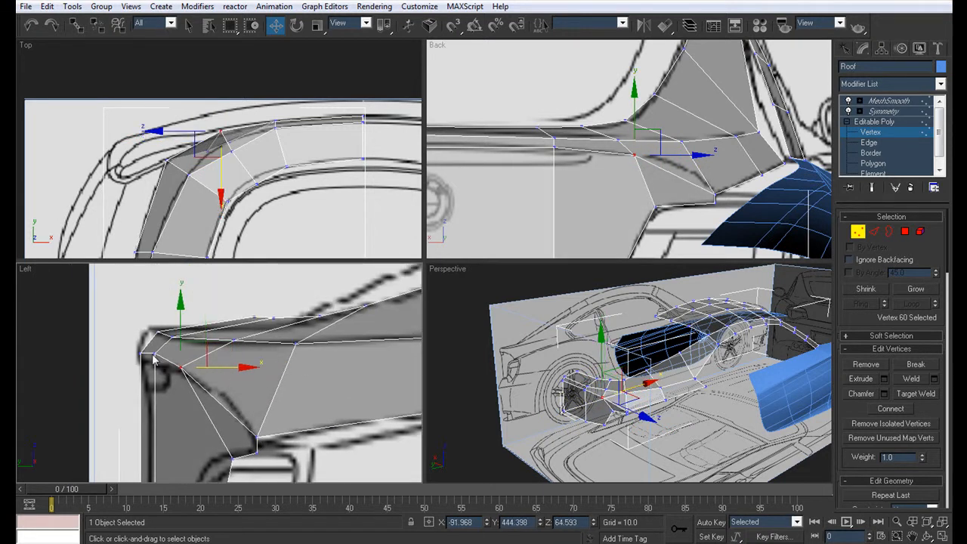
pyautogui.moveTo(133, 347); pyautogui.dragTo(133, 346)
# Shift the vertices around the tail light rearward, the upper inner one to Y 437.2 and the outer one to Y 426.9.
pyautogui.scroll(-4, 221, 393)
pyautogui.moveTo(234, 423); pyautogui.dragTo(231, 389, button='middle')
pyautogui.scroll(2, 230, 389)
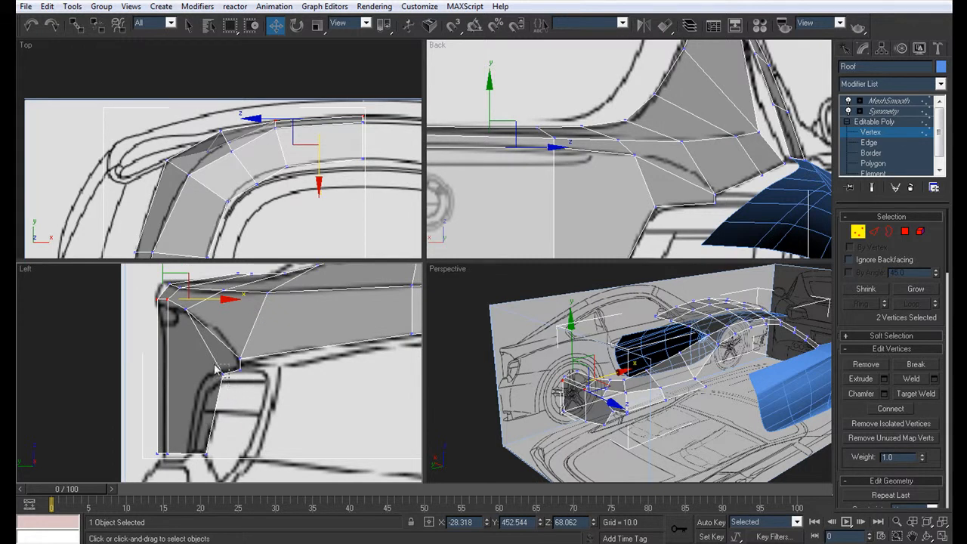
pyautogui.click(217, 369)
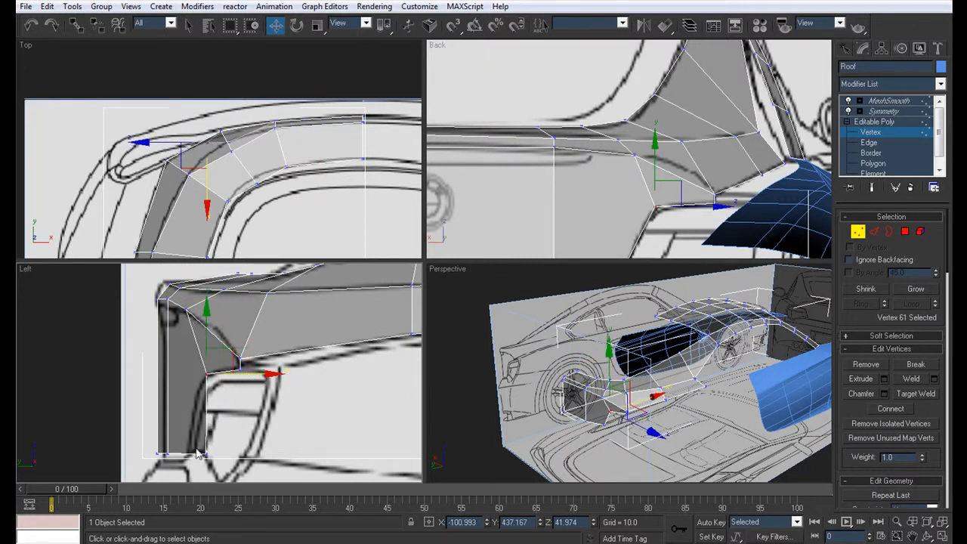
pyautogui.moveTo(211, 460); pyautogui.dragTo(190, 442)
pyautogui.moveTo(245, 454); pyautogui.dragTo(228, 455)
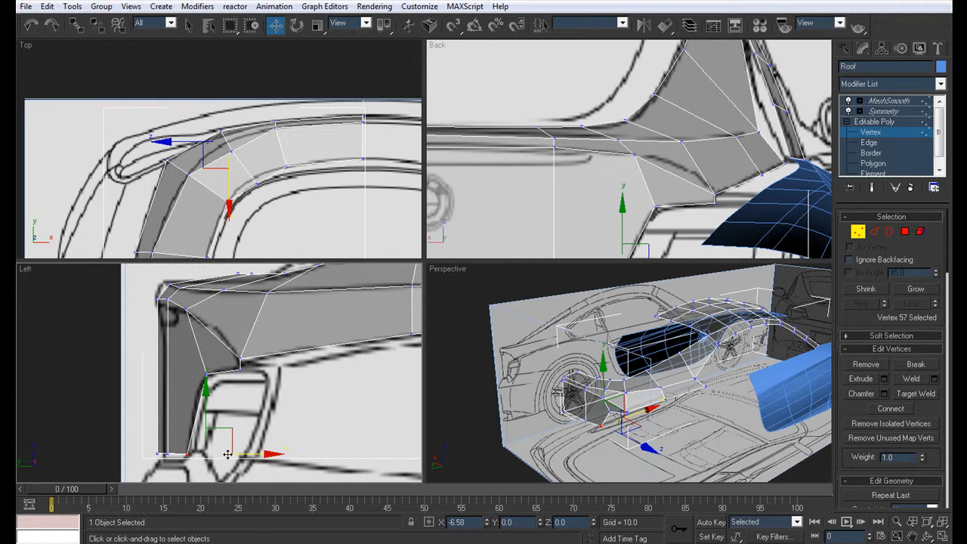
pyautogui.click(241, 370)
pyautogui.moveTo(275, 372); pyautogui.dragTo(272, 376)
# Examine the smoothed, mirrored tail in the enlarged perspective view and return to the base mesh vertices.
pyautogui.moveTo(225, 354); pyautogui.dragTo(215, 369, button='middle')
pyautogui.scroll(-2, 212, 369)
pyautogui.moveTo(605, 356); pyautogui.dragTo(382, 310, button='middle')
pyautogui.hotkey('alt', 'w')
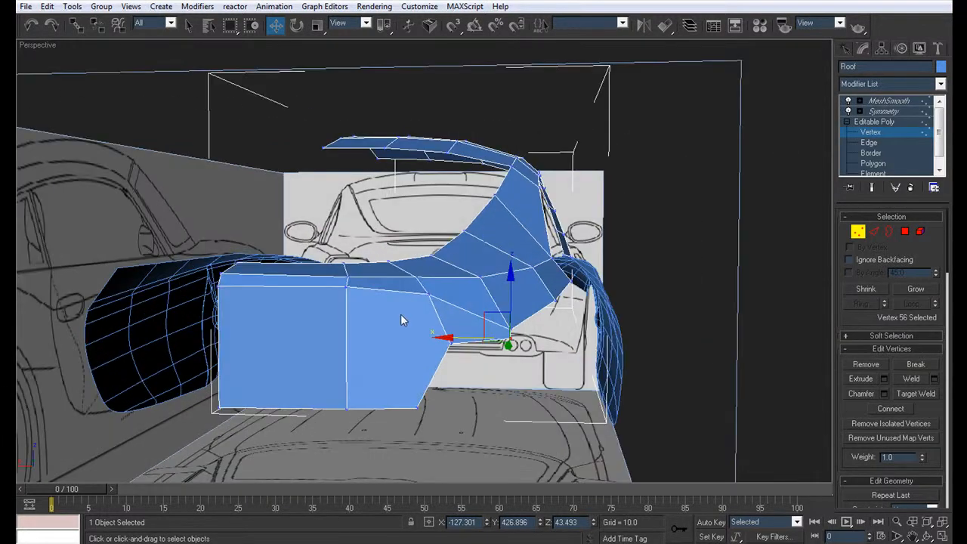
pyautogui.hotkey('alt', 'w')
pyautogui.moveTo(656, 420); pyautogui.dragTo(591, 448, button='middle')
pyautogui.hotkey('alt', 'w')
pyautogui.click(895, 114)
pyautogui.keyDown('alt'); pyautogui.moveTo(180, 433); pyautogui.dragTo(458, 308, button='middle'); pyautogui.keyUp('alt')
pyautogui.scroll(-2, 360, 350)
pyautogui.click(495, 399)
pyautogui.scroll(-5, 359, 379)
pyautogui.scroll(5, 399, 389)
pyautogui.click(458, 310)
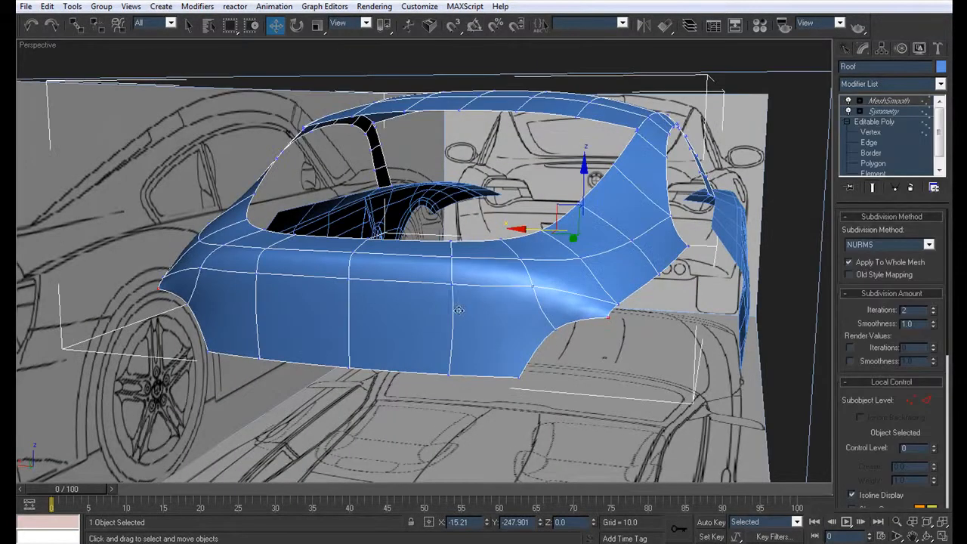
pyautogui.click(869, 133)
pyautogui.keyDown('alt'); pyautogui.moveTo(547, 306); pyautogui.dragTo(522, 317, button='middle'); pyautogui.keyUp('alt')
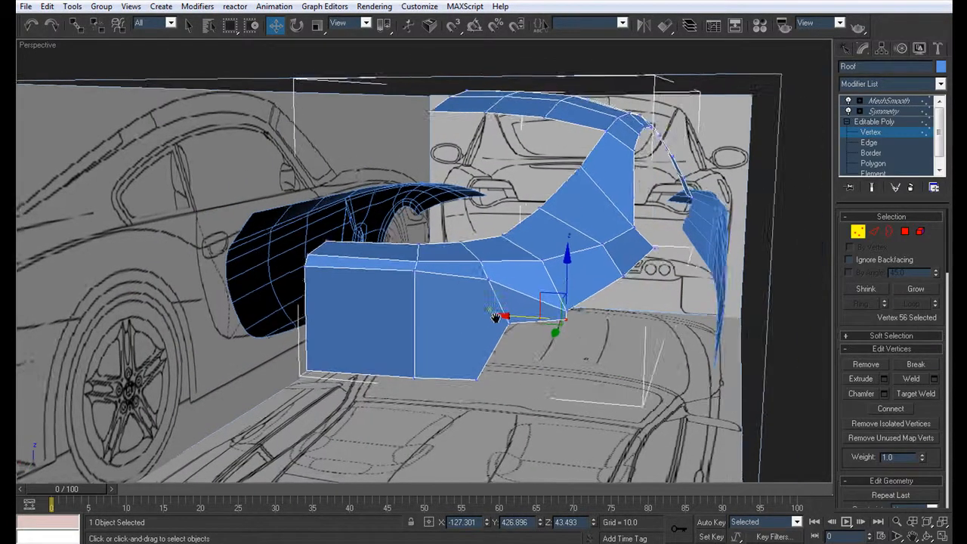
# Cut a horizontal edge line across the tail panel in the back view, from the outer tail-light corner vertex to the centre line.
pyautogui.scroll(2, 504, 325)
pyautogui.scroll(-2, 485, 285)
pyautogui.hotkey('alt', 'w')
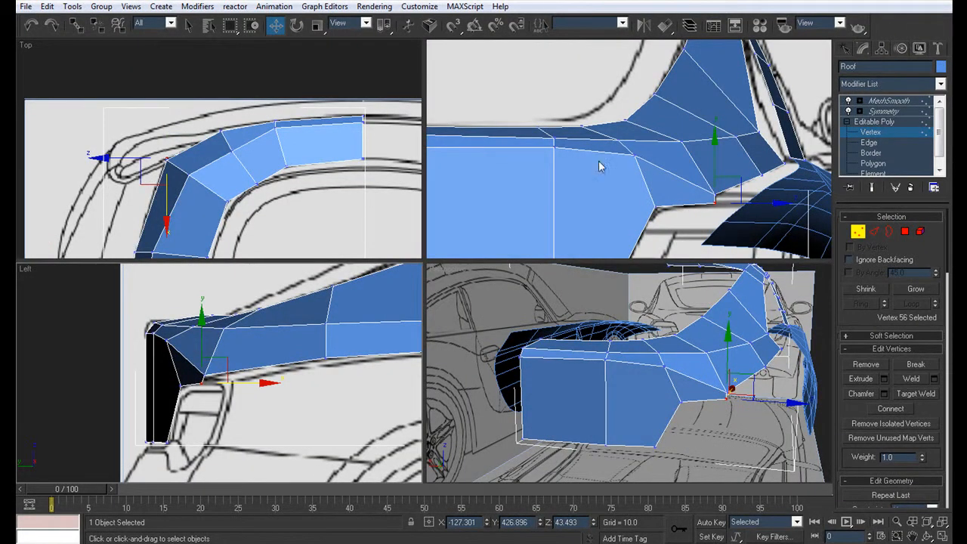
pyautogui.press('k')
pyautogui.hotkey('alt', 'w')
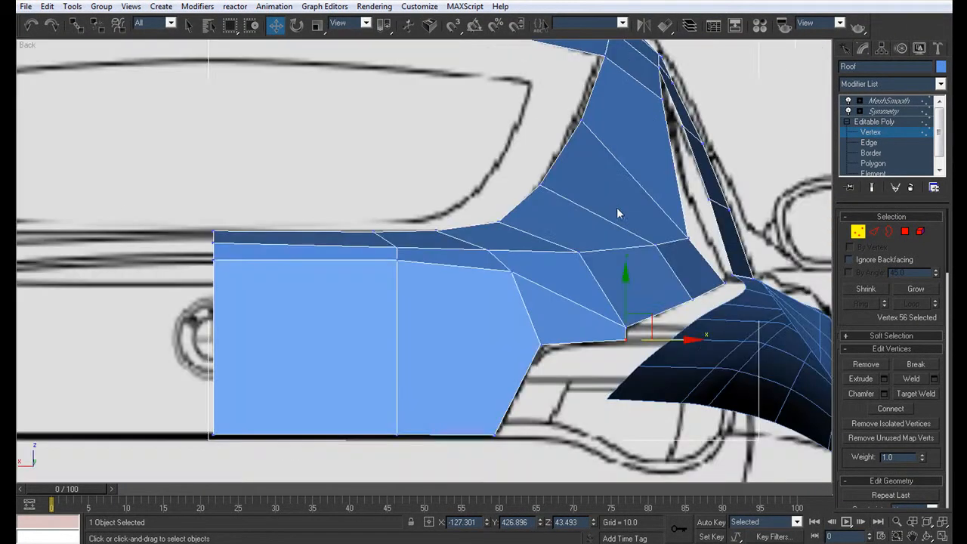
pyautogui.press('q')
pyautogui.hotkey('alt', 'x')
pyautogui.click(626, 327)
pyautogui.click(211, 323)
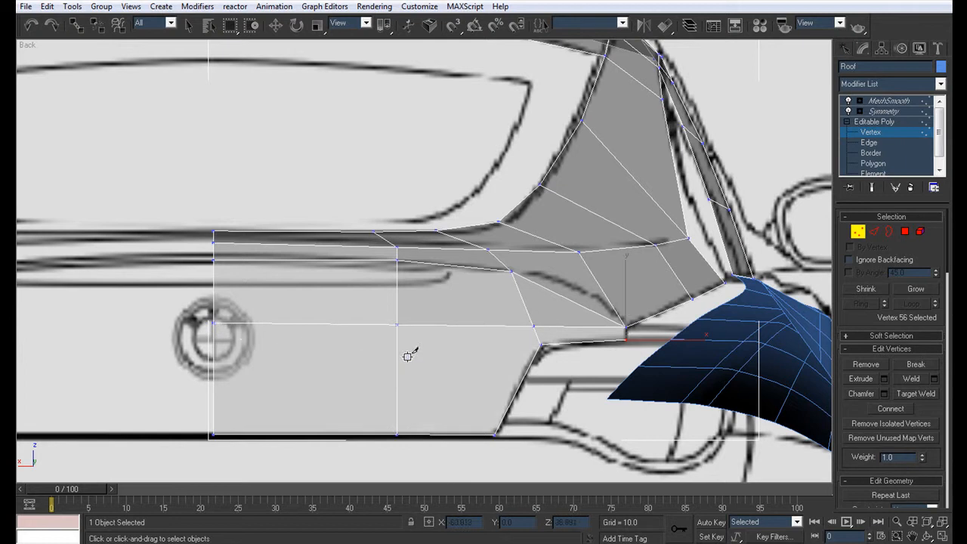
pyautogui.scroll(-5, 385, 358)
pyautogui.hotkey('alt', 'w')
pyautogui.hotkey('alt', 'x')
# Move the three vertices of the new cut on the tail panel forward to Y 441.964.
pyautogui.moveTo(720, 427)
pyautogui.keyDown('alt'); pyautogui.mouseDown(button='middle')
pyautogui.moveTo(762, 391)
pyautogui.moveTo(563, 368)
pyautogui.moveTo(602, 380)
pyautogui.mouseUp(button='middle'); pyautogui.keyUp('alt')
pyautogui.hotkey('alt', 'w')
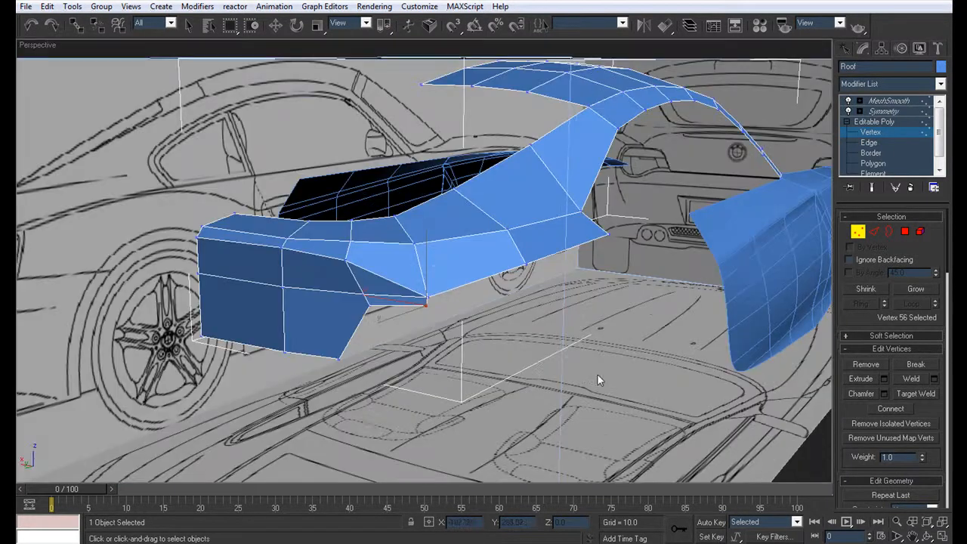
pyautogui.moveTo(443, 304); pyautogui.dragTo(440, 332, button='middle')
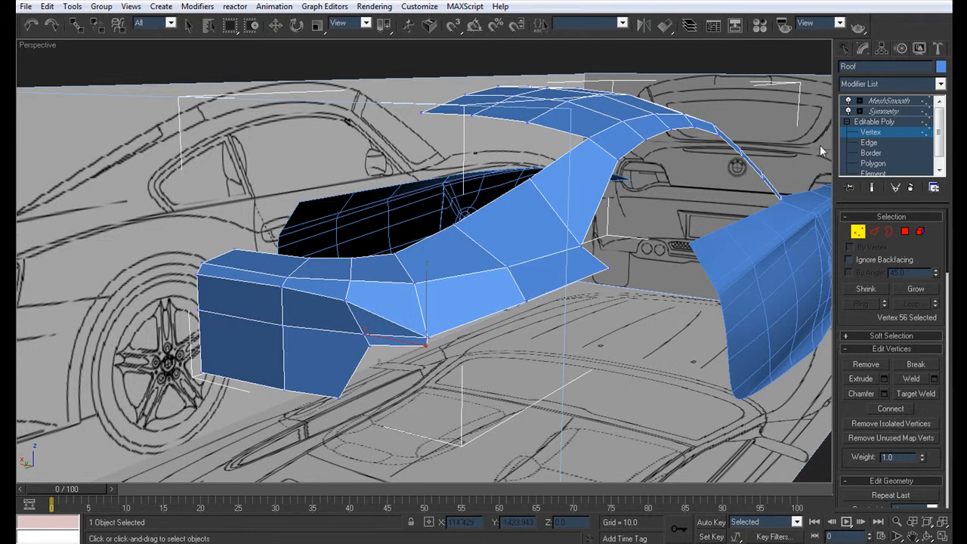
pyautogui.press('q')
pyautogui.click(362, 333)
pyautogui.keyDown('ctrl'); pyautogui.click(285, 328); pyautogui.keyUp('ctrl')
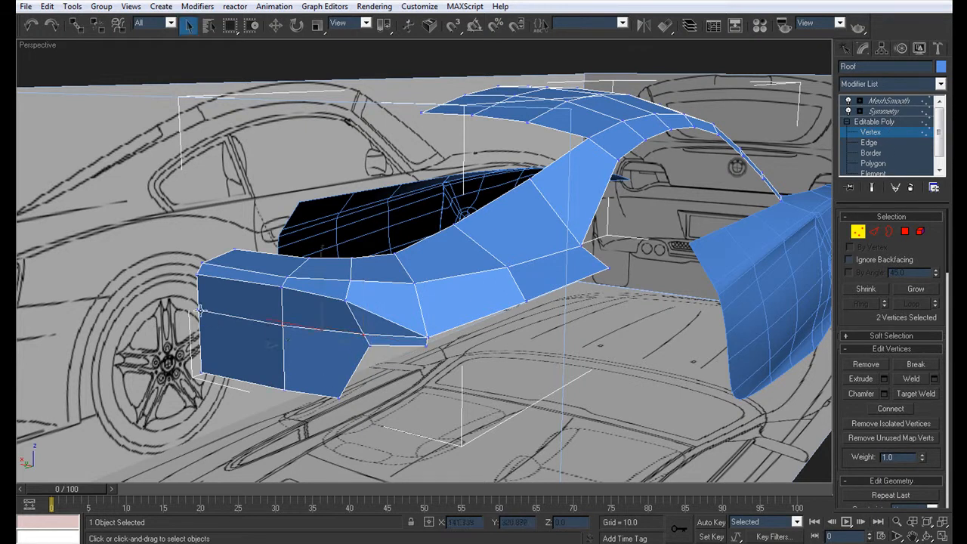
pyautogui.keyDown('alt'); pyautogui.moveTo(273, 345); pyautogui.dragTo(371, 316, button='middle'); pyautogui.keyUp('alt')
pyautogui.scroll(4, 276, 325)
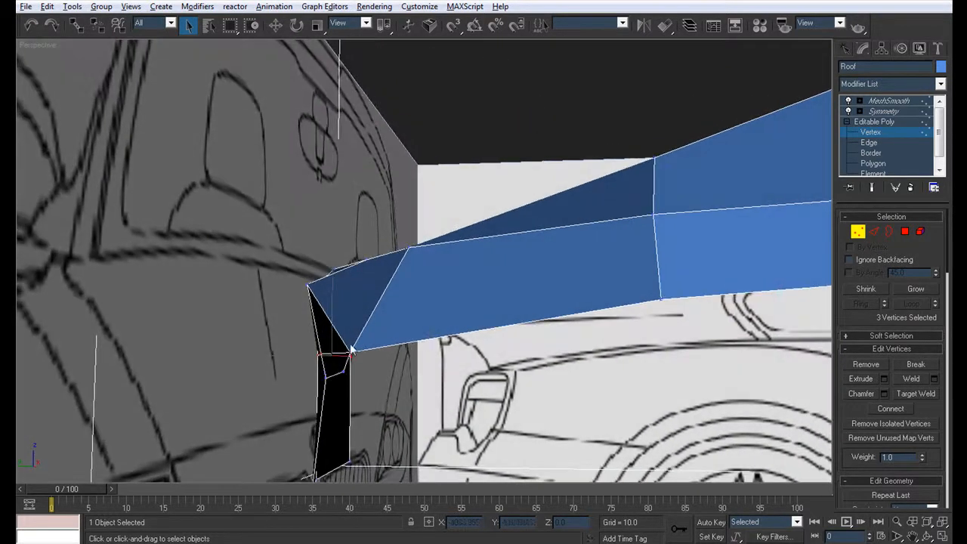
pyautogui.press('w')
pyautogui.moveTo(291, 355); pyautogui.dragTo(329, 353)
# Examine the smoothed, mirrored tail with the recessed panel line and return to the base mesh vertices.
pyautogui.keyDown('alt'); pyautogui.moveTo(330, 353); pyautogui.dragTo(441, 353, button='middle'); pyautogui.keyUp('alt')
pyautogui.click(905, 111)
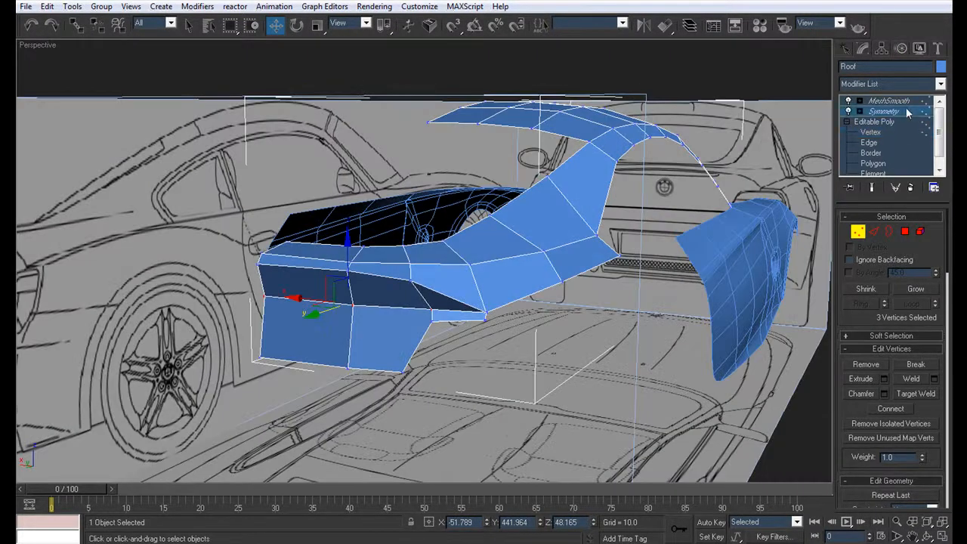
pyautogui.click(484, 372)
pyautogui.keyDown('alt'); pyautogui.moveTo(371, 314); pyautogui.dragTo(398, 279, button='middle'); pyautogui.keyUp('alt')
pyautogui.click(398, 279)
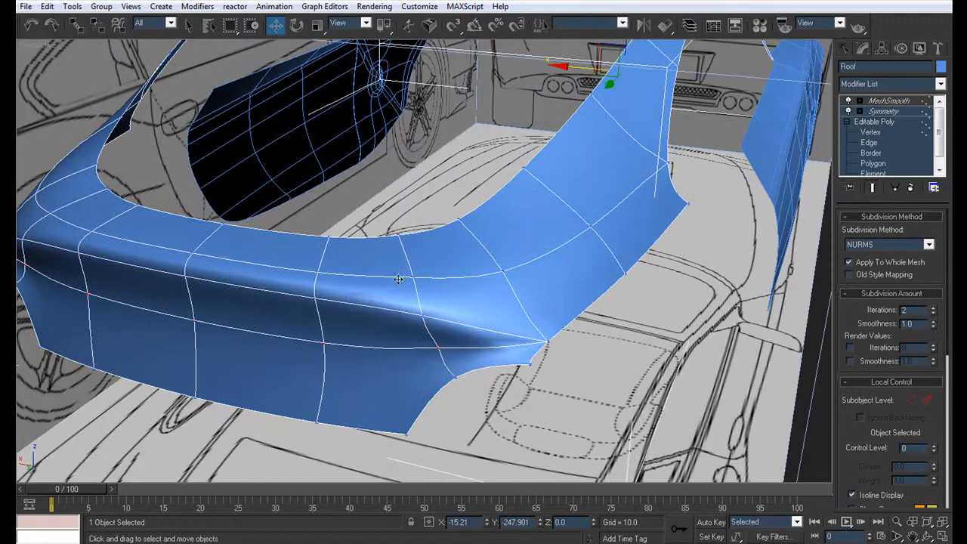
pyautogui.click(871, 132)
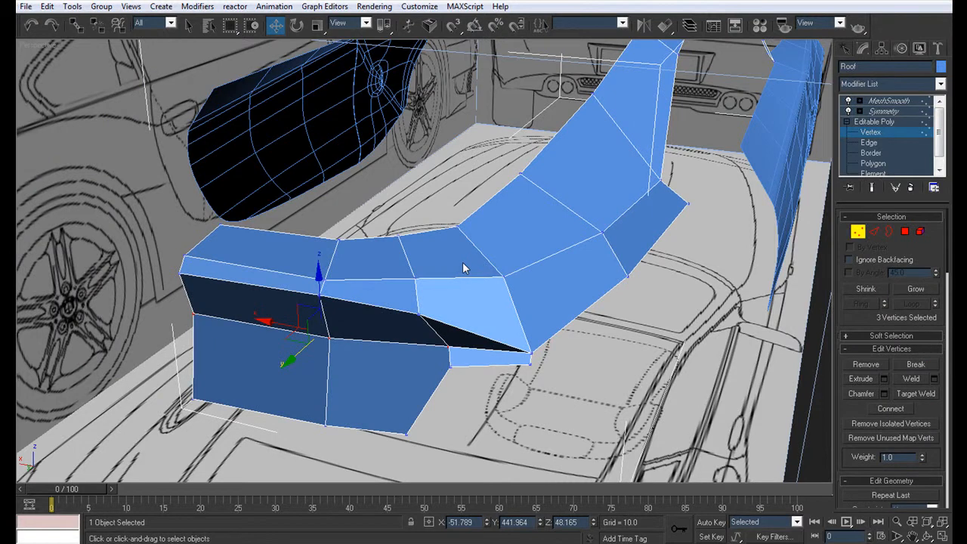
# Split the mesh along the edge joining the roof strip to the rear pillar, check the adjoining polygons and clear the selection.
pyautogui.keyDown('alt'); pyautogui.moveTo(443, 295); pyautogui.dragTo(550, 276, button='middle'); pyautogui.keyUp('alt')
pyautogui.scroll(-3, 423, 278)
pyautogui.moveTo(533, 287); pyautogui.dragTo(316, 331, button='middle')
pyautogui.scroll(3, 316, 331)
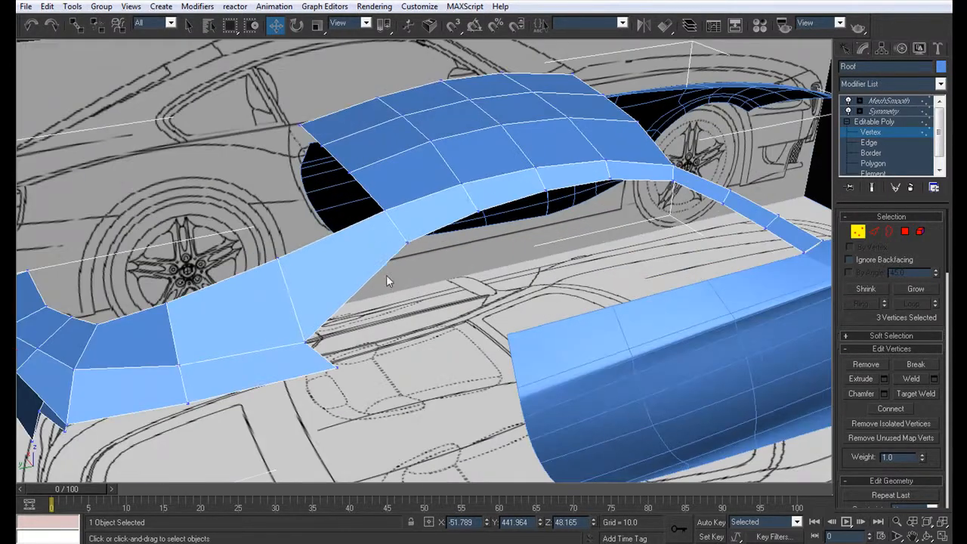
pyautogui.click(869, 142)
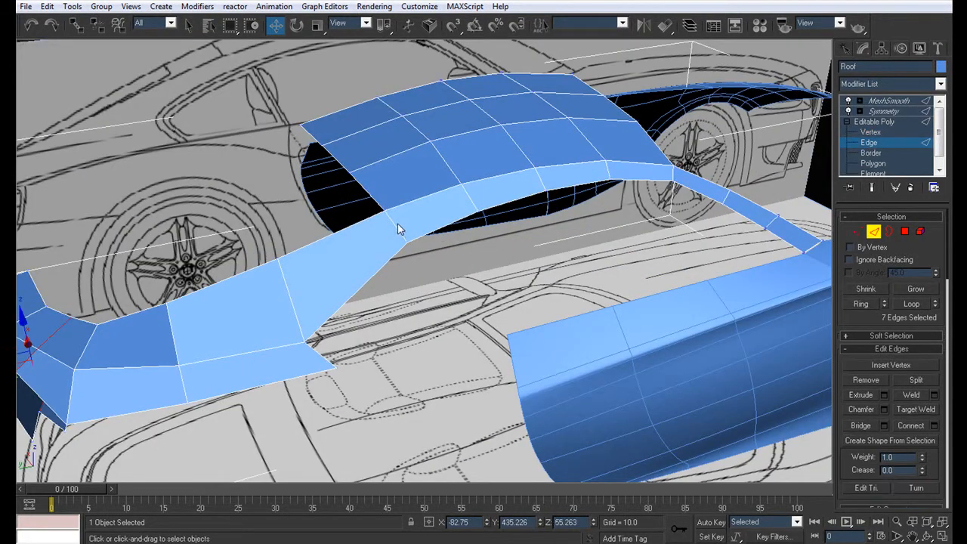
pyautogui.click(401, 224)
pyautogui.press('z')
pyautogui.scroll(-3, 420, 274)
pyautogui.click(884, 409)
pyautogui.click(666, 275)
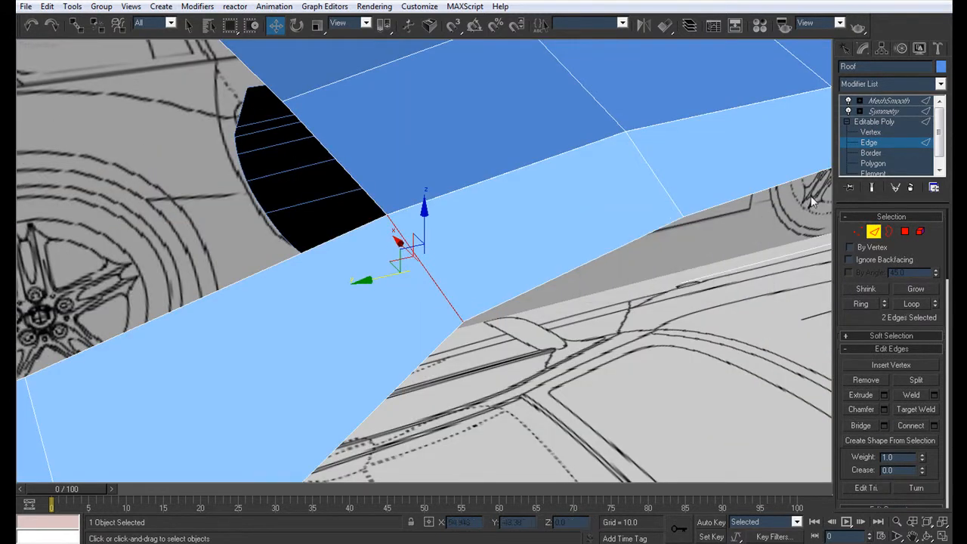
pyautogui.click(873, 164)
pyautogui.click(434, 279)
pyautogui.click(432, 280)
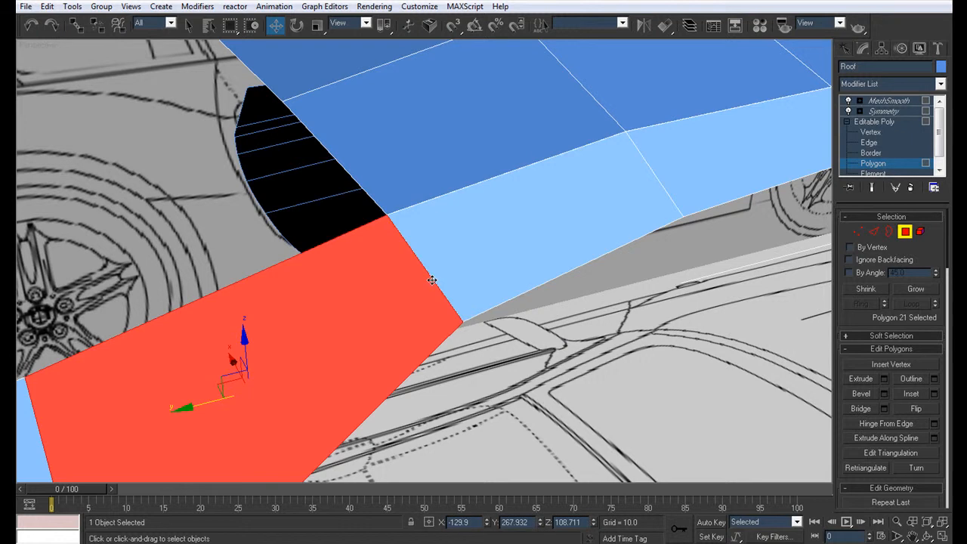
pyautogui.click(435, 281)
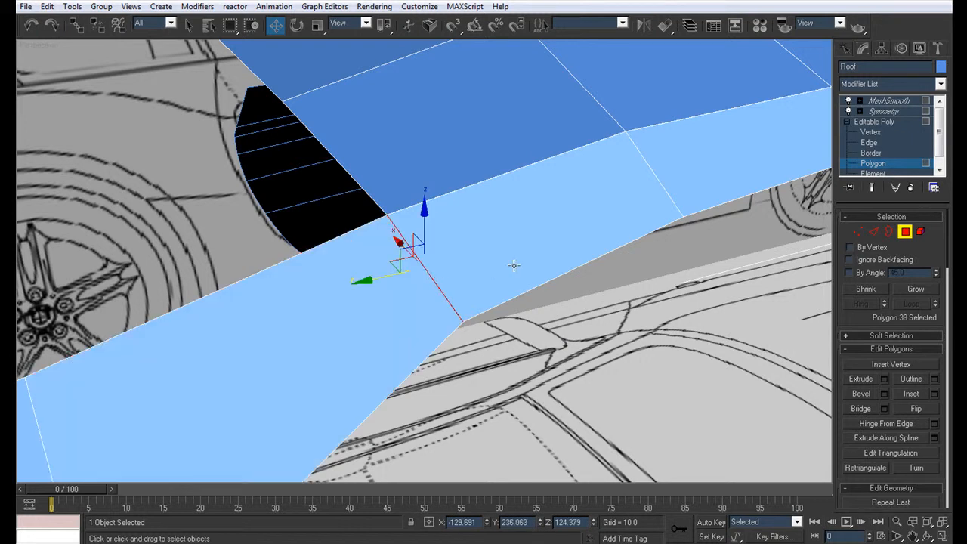
pyautogui.hotkey('ctrl', 'd')
# Examine the whole smoothed, mirrored body without its wireframe and return to the base mesh vertices.
pyautogui.click(883, 111)
pyautogui.scroll(-8, 550, 214)
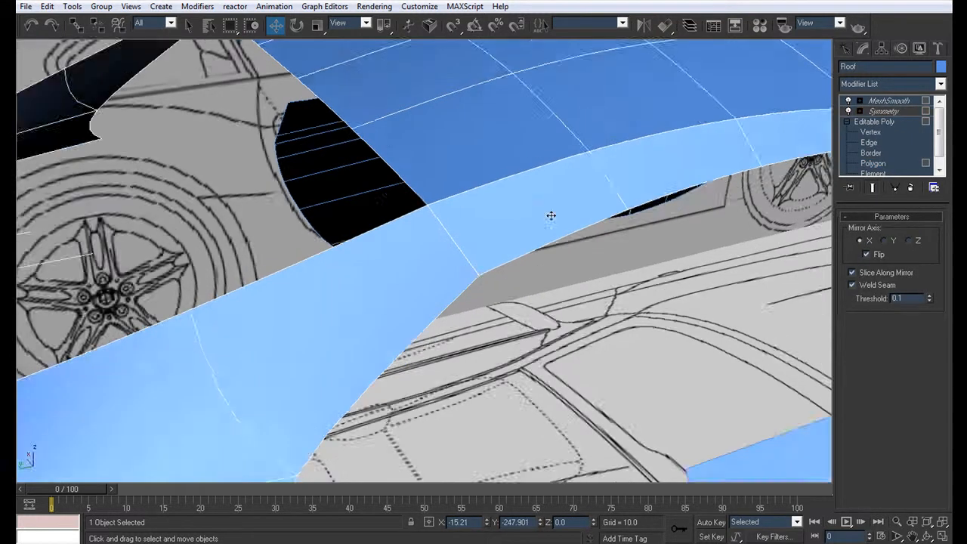
pyautogui.click(446, 315)
pyautogui.keyDown('alt'); pyautogui.moveTo(367, 387); pyautogui.dragTo(457, 370, button='middle'); pyautogui.keyUp('alt')
pyautogui.moveTo(340, 404); pyautogui.dragTo(451, 392, button='middle')
pyautogui.scroll(3, 413, 376)
pyautogui.scroll(-3, 401, 397)
pyautogui.press('F4')
pyautogui.click(428, 366)
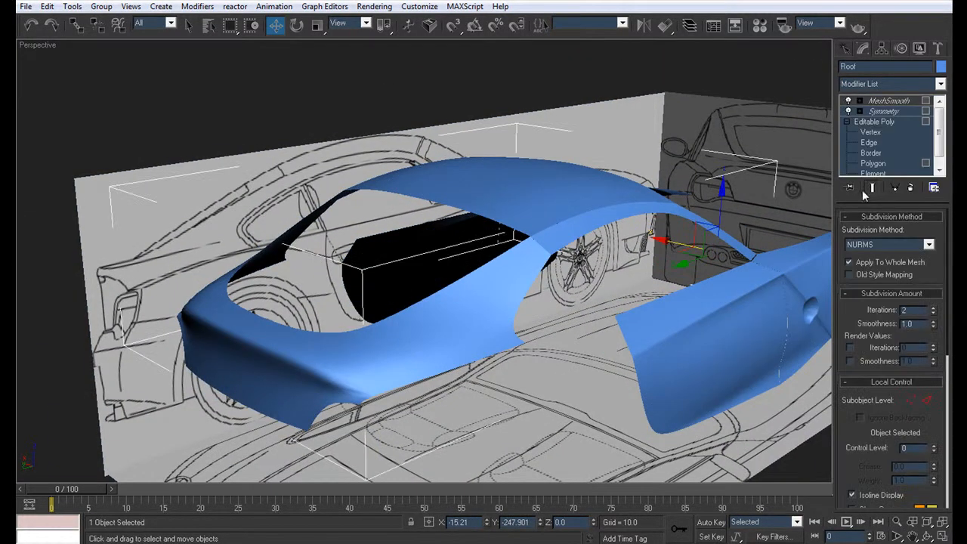
pyautogui.click(870, 133)
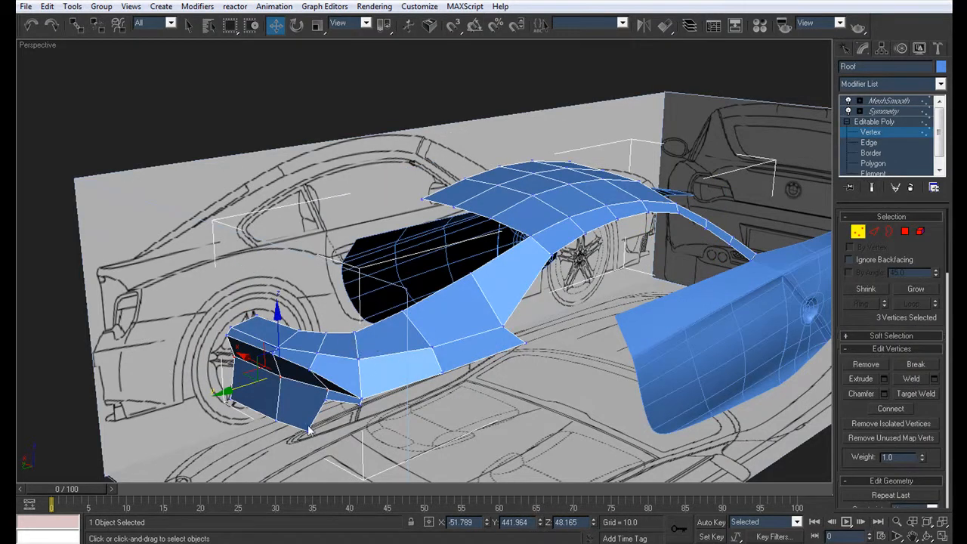
# Select the open border around the rear body piece and compare it with the smoothed, mirrored shape.
pyautogui.click(871, 153)
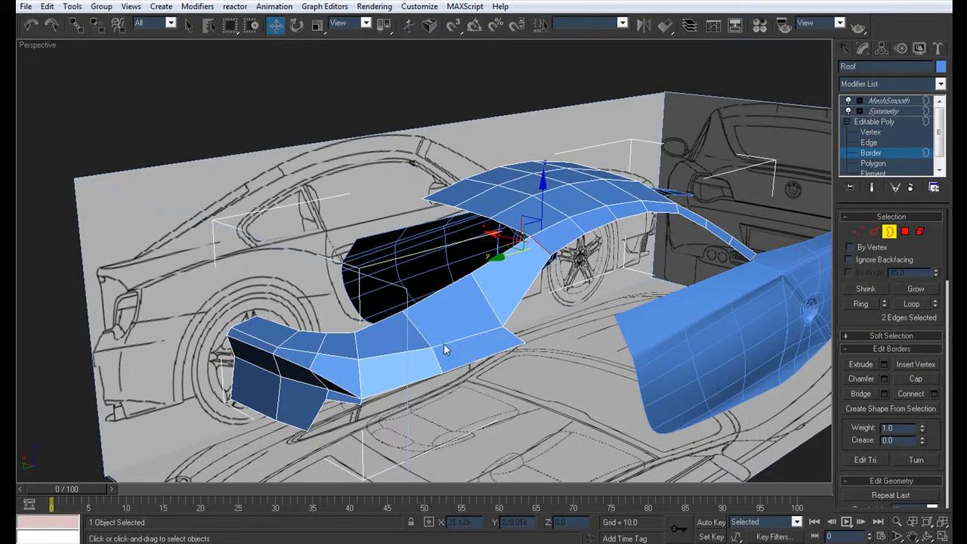
pyautogui.click(510, 310)
pyautogui.keyDown('alt'); pyautogui.moveTo(420, 344); pyautogui.dragTo(406, 303, button='middle'); pyautogui.keyUp('alt')
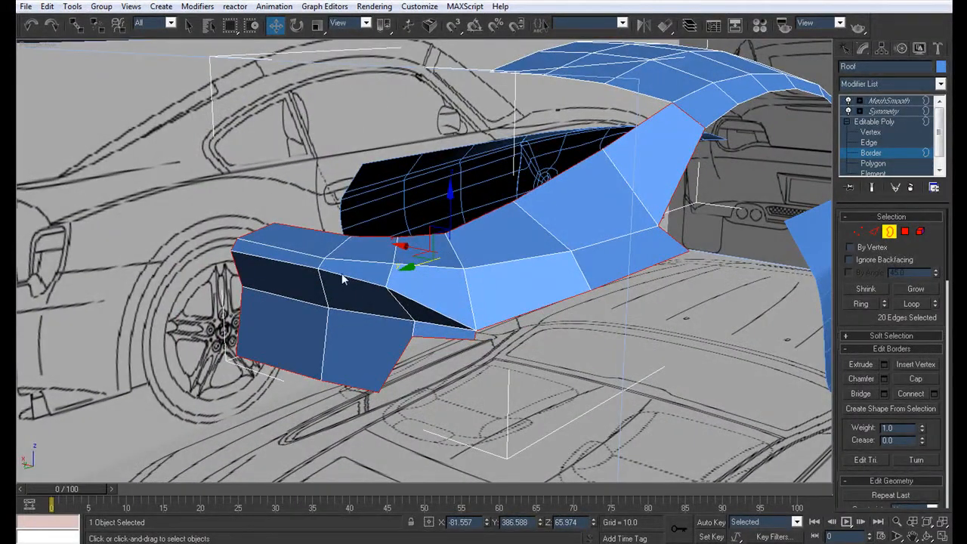
pyautogui.keyDown('alt'); pyautogui.moveTo(467, 321); pyautogui.dragTo(491, 310, button='middle'); pyautogui.keyUp('alt')
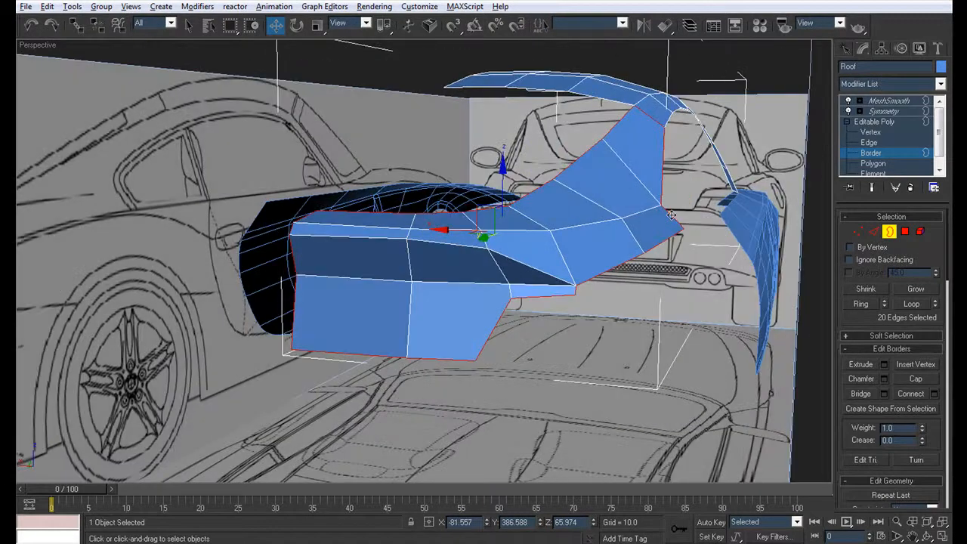
pyautogui.click(883, 111)
pyautogui.keyDown('alt'); pyautogui.moveTo(605, 362); pyautogui.dragTo(498, 401, button='middle'); pyautogui.keyUp('alt')
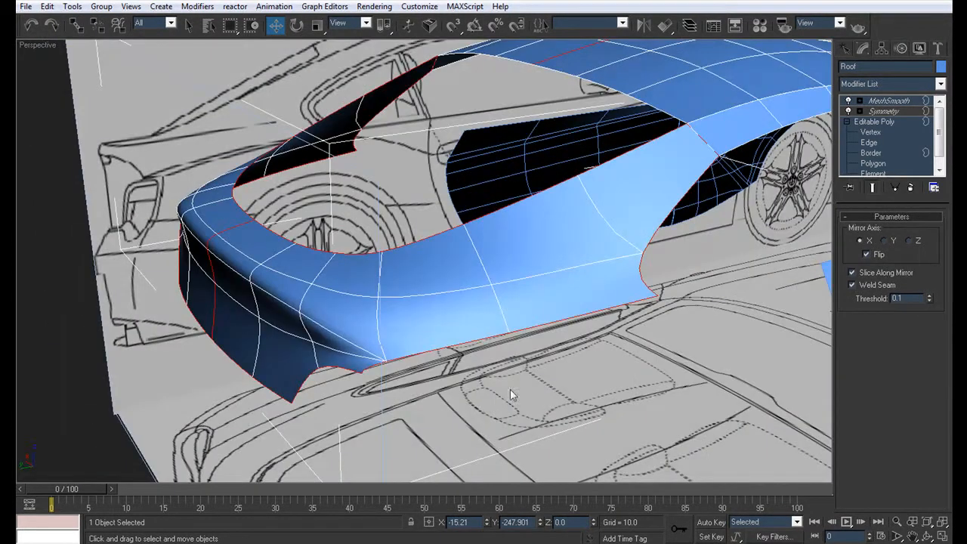
pyautogui.click(872, 153)
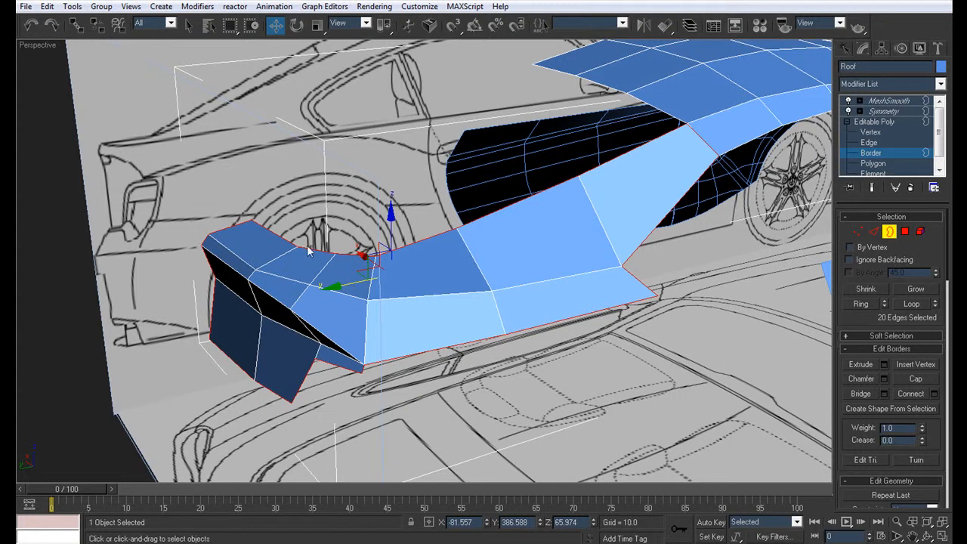
# Save the scene as a numbered Body file in the Modeling Studio folder.
pyautogui.click(24, 6)
pyautogui.click(53, 98)
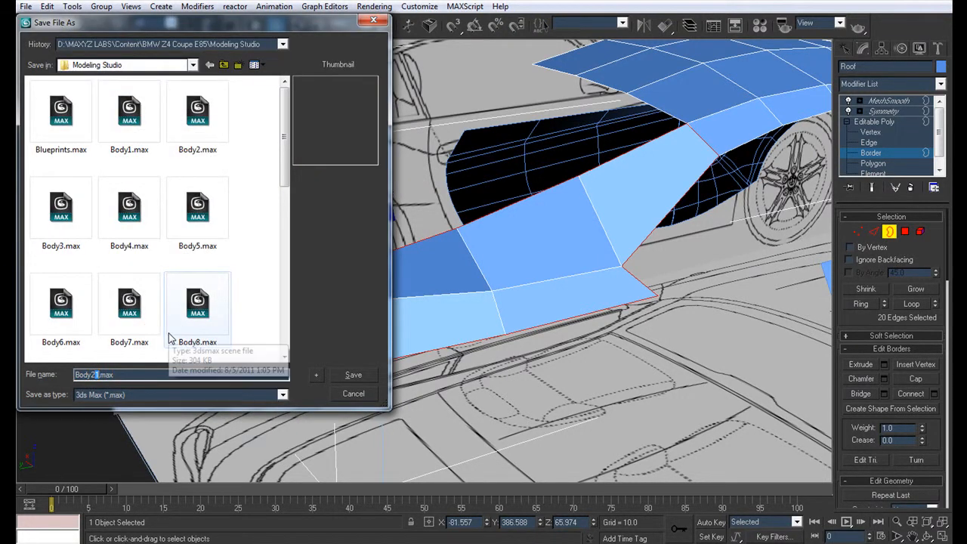
pyautogui.press('Return')
# Remove the centre-line edges from the border selection and extend the remaining 16 edges slightly forward as a narrow strip.
pyautogui.keyDown('alt'); pyautogui.moveTo(178, 280); pyautogui.dragTo(245, 266, button='middle'); pyautogui.keyUp('alt')
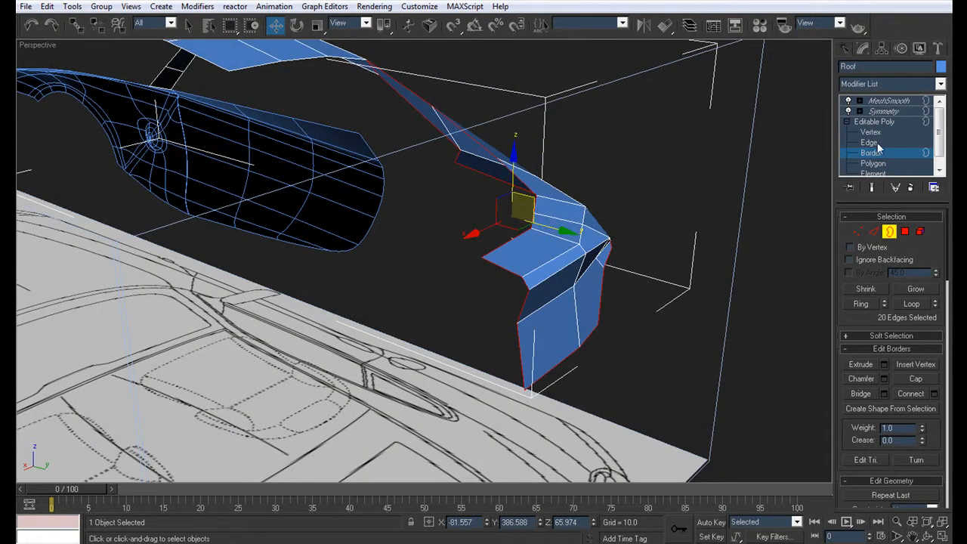
pyautogui.click(871, 142)
pyautogui.keyDown('alt'); pyautogui.click(518, 353); pyautogui.keyUp('alt')
pyautogui.keyDown('alt'); pyautogui.click(522, 311); pyautogui.keyUp('alt')
pyautogui.keyDown('alt'); pyautogui.click(526, 284); pyautogui.keyUp('alt')
pyautogui.keyDown('alt'); pyautogui.click(514, 270); pyautogui.keyUp('alt')
pyautogui.keyDown('alt'); pyautogui.moveTo(583, 311); pyautogui.dragTo(345, 217, button='middle'); pyautogui.keyUp('alt')
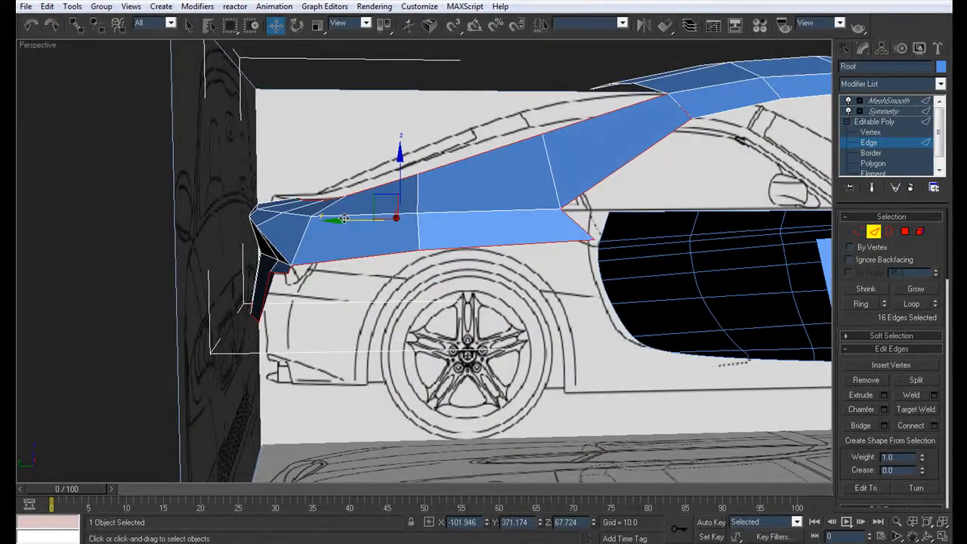
pyautogui.moveTo(347, 220); pyautogui.dragTo(360, 221)
# Select the four new strip vertices along the rear window's lower edge and lower them below the body surface.
pyautogui.keyDown('alt'); pyautogui.moveTo(378, 246); pyautogui.dragTo(481, 412, button='middle'); pyautogui.keyUp('alt')
pyautogui.scroll(4, 469, 309)
pyautogui.click(888, 133)
pyautogui.keyDown('alt'); pyautogui.moveTo(420, 357); pyautogui.dragTo(468, 326, button='middle'); pyautogui.keyUp('alt')
pyautogui.click(463, 388)
pyautogui.keyDown('ctrl'); pyautogui.click(450, 304); pyautogui.keyUp('ctrl')
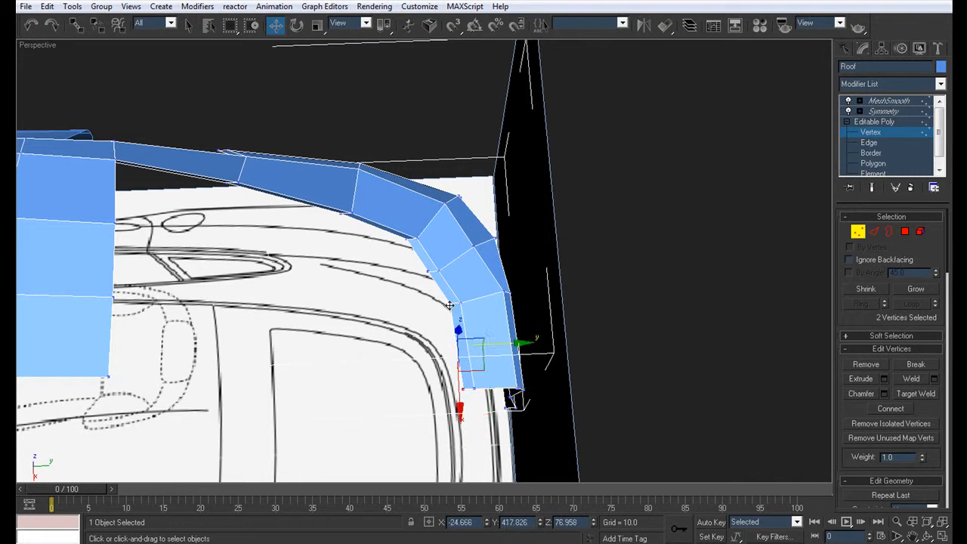
pyautogui.keyDown('ctrl'); pyautogui.click(428, 272); pyautogui.keyUp('ctrl')
pyautogui.moveTo(432, 275)
pyautogui.keyDown('alt'); pyautogui.mouseDown(button='middle')
pyautogui.moveTo(471, 260)
pyautogui.moveTo(467, 328)
pyautogui.moveTo(385, 218)
pyautogui.mouseUp(button='middle'); pyautogui.keyUp('alt')
pyautogui.scroll(4, 469, 280)
pyautogui.keyDown('ctrl'); pyautogui.click(380, 207); pyautogui.keyUp('ctrl')
pyautogui.keyDown('alt'); pyautogui.moveTo(474, 331); pyautogui.dragTo(470, 232, button='middle'); pyautogui.keyUp('alt')
pyautogui.moveTo(438, 222); pyautogui.dragTo(439, 236)
# Shift the four strip vertices below the rear window rearward to Y 414.19 and fine-tune their height to Z 74.321.
pyautogui.moveTo(484, 280); pyautogui.dragTo(510, 290)
pyautogui.moveTo(510, 290)
pyautogui.keyDown('alt'); pyautogui.mouseDown(button='middle')
pyautogui.moveTo(545, 296)
pyautogui.moveTo(505, 290)
pyautogui.mouseUp(button='middle'); pyautogui.keyUp('alt')
pyautogui.moveTo(455, 229); pyautogui.dragTo(457, 230)
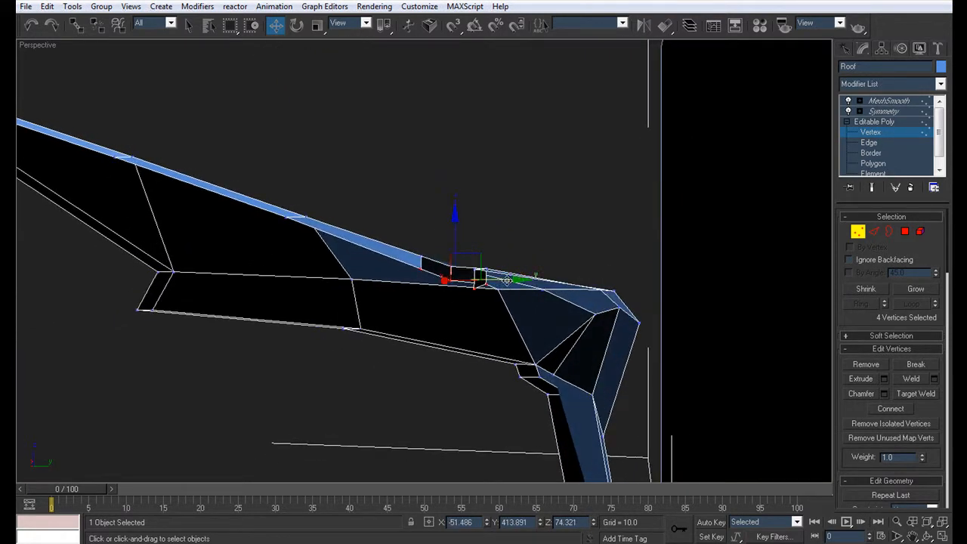
pyautogui.moveTo(507, 280); pyautogui.dragTo(507, 280)
pyautogui.keyDown('alt'); pyautogui.moveTo(507, 280); pyautogui.dragTo(421, 304, button='middle'); pyautogui.keyUp('alt')
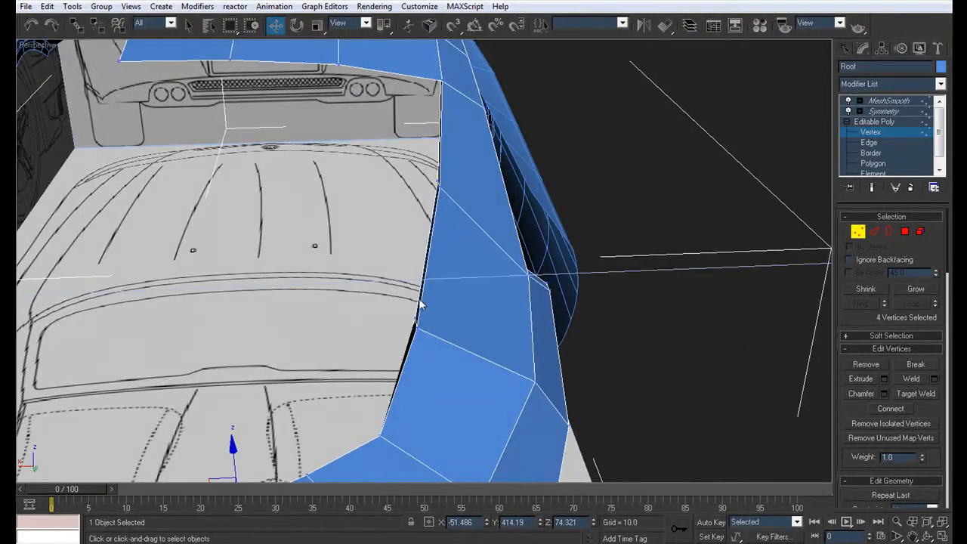
# Move the three strip vertices along the side of the rear window slightly outward and down beneath the pillar.
pyautogui.click(440, 77)
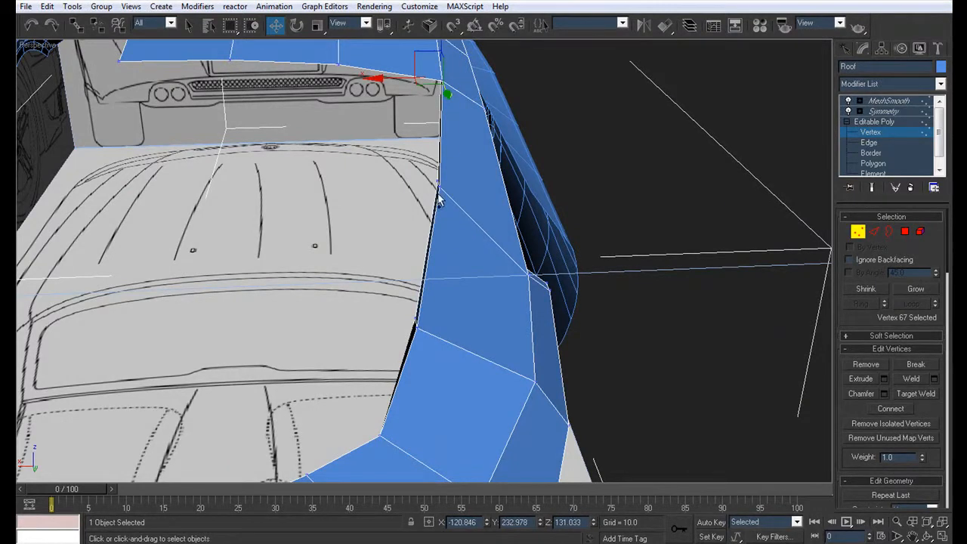
pyautogui.keyDown('ctrl'); pyautogui.click(436, 182); pyautogui.keyUp('ctrl')
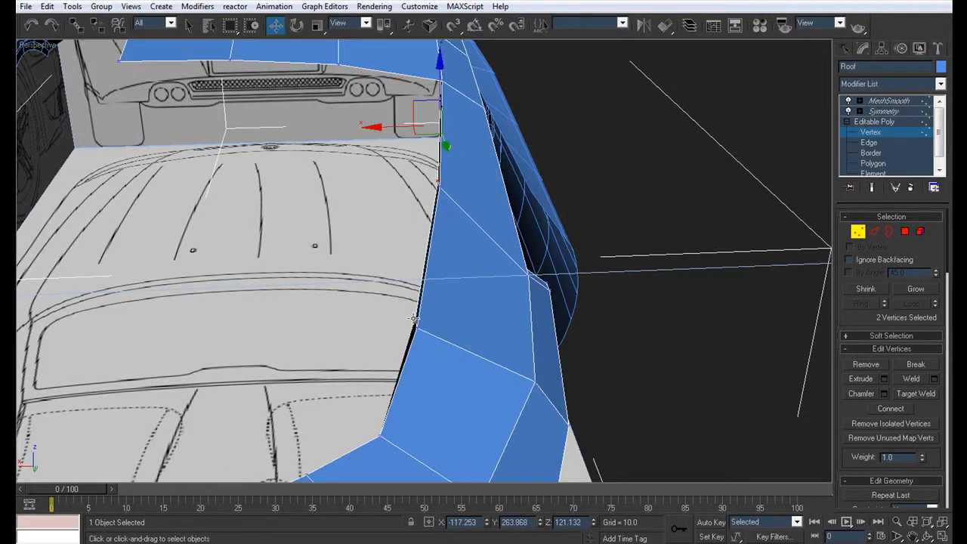
pyautogui.keyDown('ctrl'); pyautogui.click(414, 319); pyautogui.keyUp('ctrl')
pyautogui.moveTo(390, 182); pyautogui.dragTo(396, 182)
pyautogui.keyDown('alt'); pyautogui.moveTo(396, 246); pyautogui.dragTo(522, 215, button='middle'); pyautogui.keyUp('alt')
pyautogui.moveTo(121, 317); pyautogui.dragTo(306, 308, button='middle')
pyautogui.moveTo(340, 254); pyautogui.dragTo(341, 272)
pyautogui.keyDown('alt'); pyautogui.moveTo(340, 272); pyautogui.dragTo(215, 297, button='middle'); pyautogui.keyUp('alt')
# Nudge the strip's end vertex at the roof joint and move both end vertices of the pillar's strip inward.
pyautogui.click(388, 257)
pyautogui.click(471, 194)
pyautogui.moveTo(452, 200); pyautogui.dragTo(449, 205)
pyautogui.keyDown('alt'); pyautogui.moveTo(448, 207); pyautogui.dragTo(328, 312, button='middle'); pyautogui.keyUp('alt')
pyautogui.keyDown('ctrl'); pyautogui.click(135, 346); pyautogui.keyUp('ctrl')
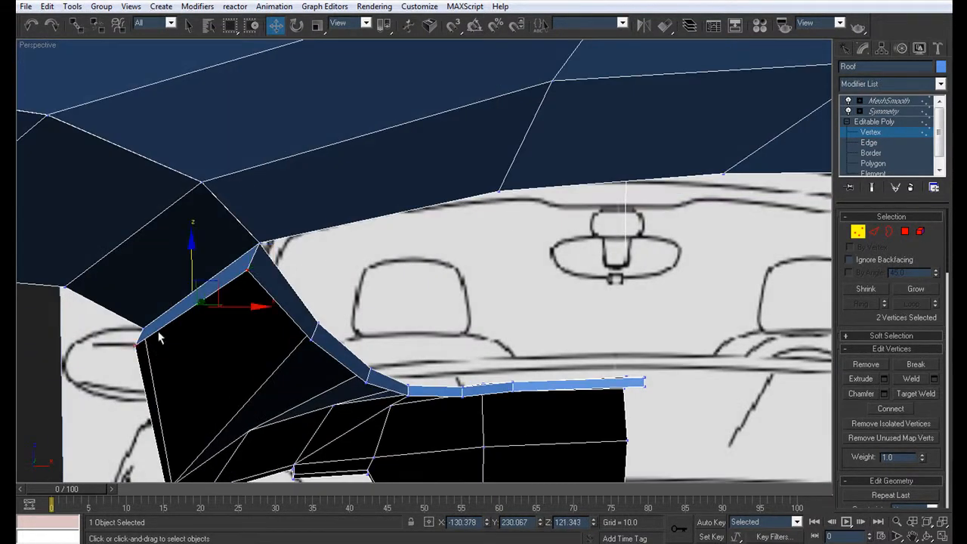
pyautogui.moveTo(253, 308); pyautogui.dragTo(274, 302)
pyautogui.keyDown('alt'); pyautogui.moveTo(244, 335); pyautogui.dragTo(449, 346, button='middle'); pyautogui.keyUp('alt')
# Shift the pillar strip's end vertex at the roof joint slightly rearward and down along the side-view outline.
pyautogui.click(579, 166)
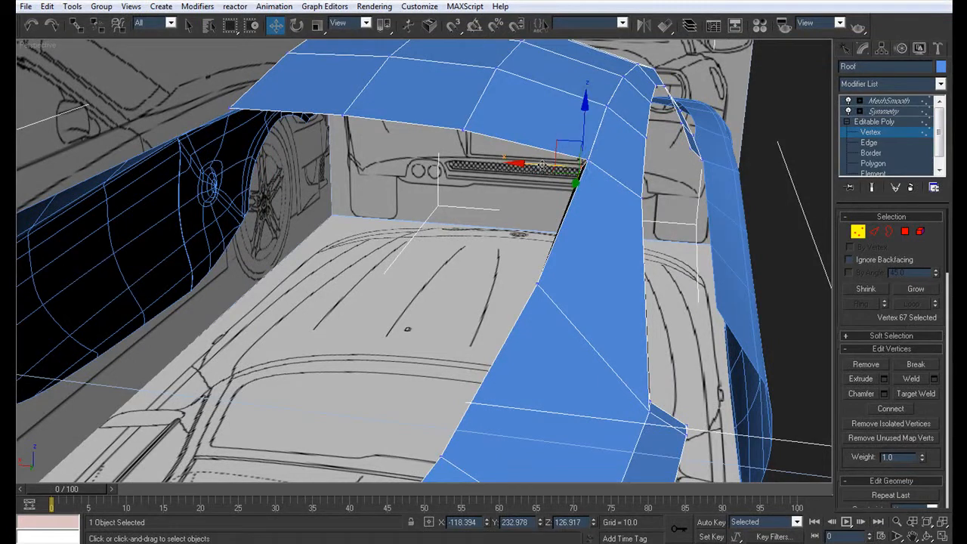
pyautogui.keyDown('alt'); pyautogui.moveTo(671, 250); pyautogui.dragTo(589, 306, button='middle'); pyautogui.keyUp('alt')
pyautogui.scroll(3, 588, 306)
pyautogui.keyDown('alt'); pyautogui.moveTo(651, 266); pyautogui.dragTo(701, 246, button='middle'); pyautogui.keyUp('alt')
pyautogui.hotkey('alt', 'w')
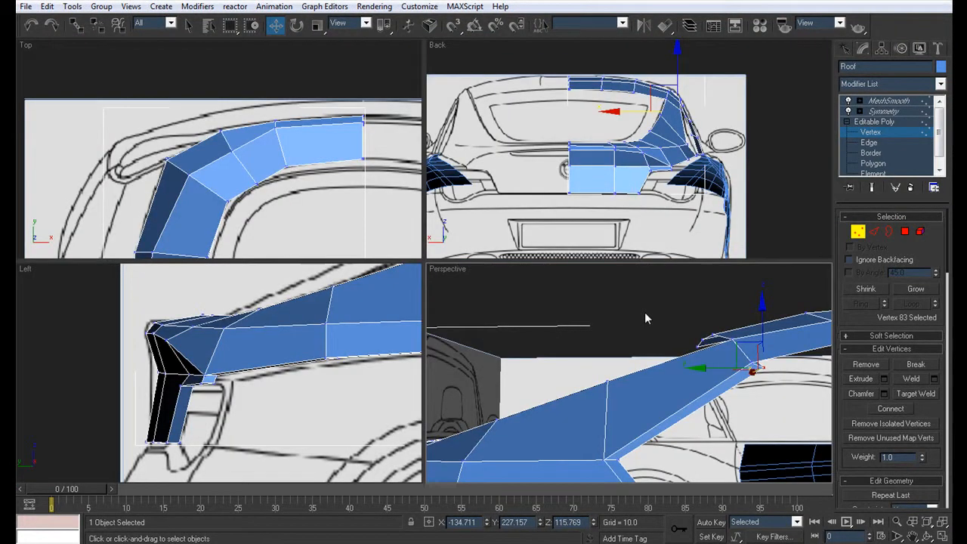
pyautogui.scroll(3, 203, 313)
pyautogui.scroll(3, 295, 333)
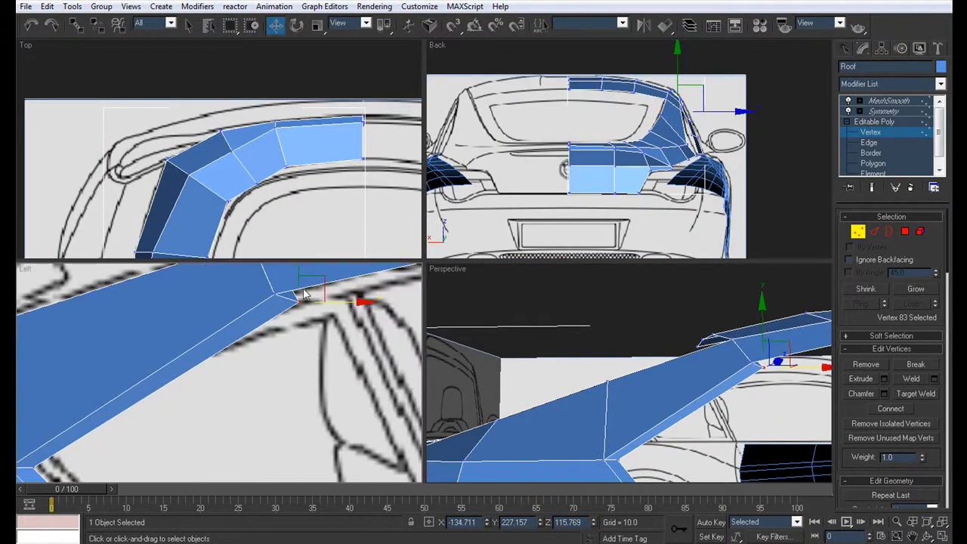
pyautogui.moveTo(319, 278); pyautogui.dragTo(306, 282)
# Move the strip vertex at the pillar's lower front corner inward to X -142.416.
pyautogui.moveTo(645, 377); pyautogui.dragTo(598, 366, button='middle')
pyautogui.hotkey('alt', 'w')
pyautogui.keyDown('alt'); pyautogui.moveTo(583, 254); pyautogui.dragTo(541, 226, button='middle'); pyautogui.keyUp('alt')
pyautogui.click(445, 347)
pyautogui.click(442, 342)
pyautogui.keyDown('alt'); pyautogui.moveTo(443, 342); pyautogui.dragTo(365, 346, button='middle'); pyautogui.keyUp('alt')
pyautogui.moveTo(321, 340); pyautogui.dragTo(295, 340)
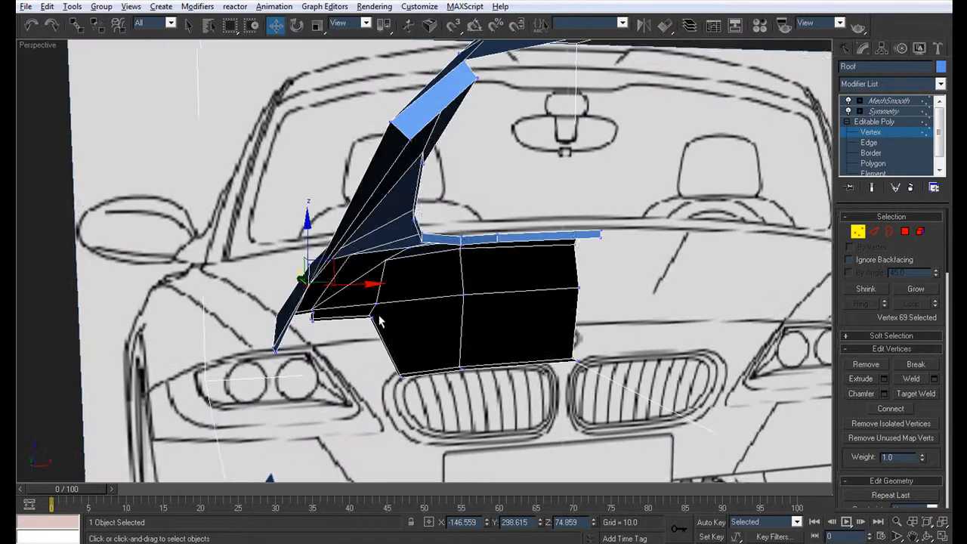
pyautogui.moveTo(367, 285); pyautogui.dragTo(373, 288)
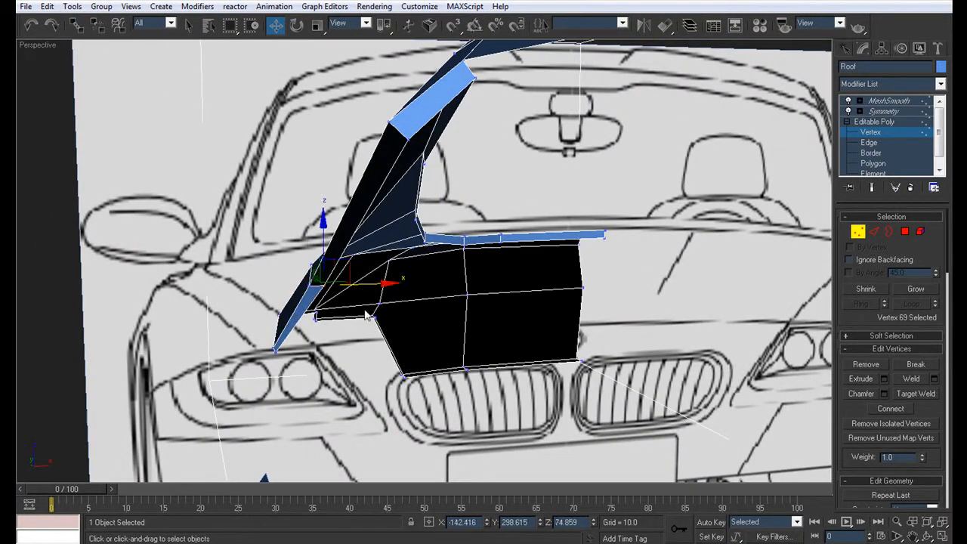
# Reposition the lower end vertex of the quarter panel's front strip inward and adjust its height so the strip tucks behind the panel.
pyautogui.click(276, 341)
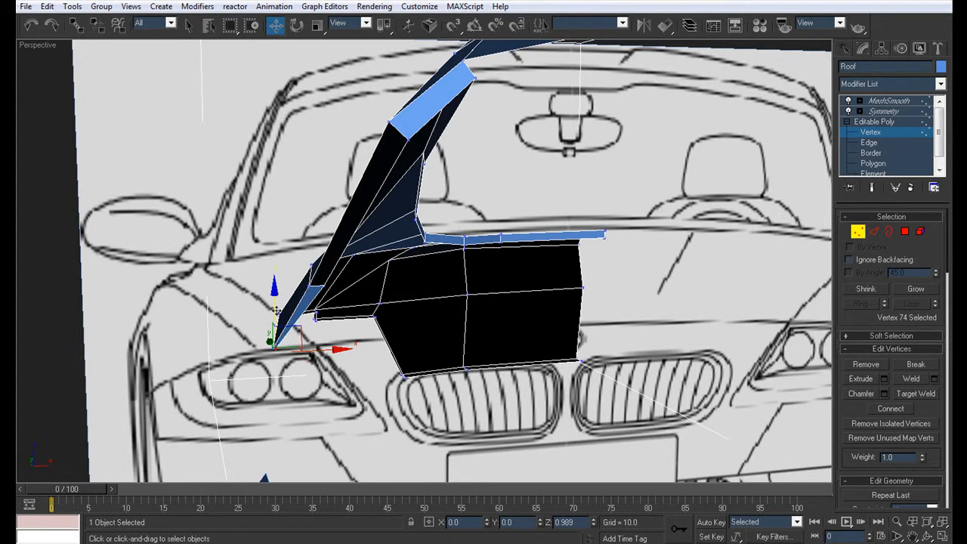
pyautogui.moveTo(278, 310); pyautogui.dragTo(278, 308)
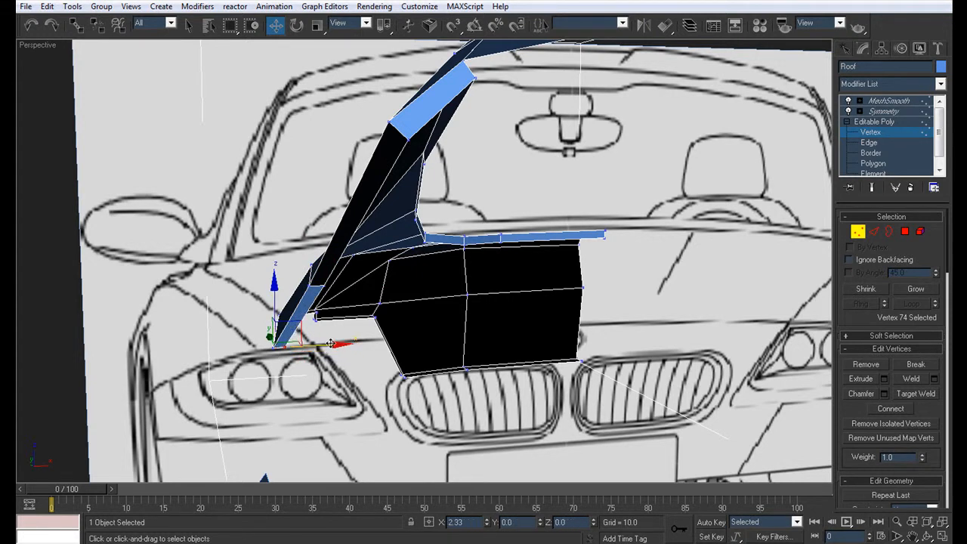
pyautogui.moveTo(332, 343); pyautogui.dragTo(340, 343)
pyautogui.keyDown('alt'); pyautogui.moveTo(339, 343); pyautogui.dragTo(460, 360, button='middle'); pyautogui.keyUp('alt')
pyautogui.moveTo(418, 413); pyautogui.dragTo(387, 414)
pyautogui.keyDown('alt'); pyautogui.moveTo(566, 357); pyautogui.dragTo(396, 341, button='middle'); pyautogui.keyUp('alt')
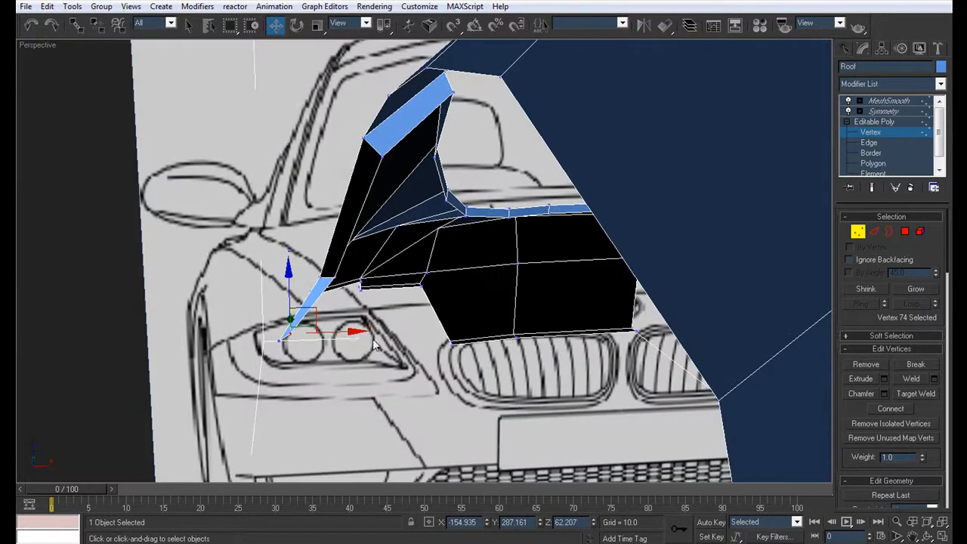
pyautogui.moveTo(365, 333); pyautogui.dragTo(367, 333)
pyautogui.moveTo(366, 333)
pyautogui.keyDown('alt'); pyautogui.mouseDown(button='middle')
pyautogui.moveTo(415, 334)
pyautogui.moveTo(443, 352)
pyautogui.moveTo(373, 335)
pyautogui.mouseUp(button='middle'); pyautogui.keyUp('alt')
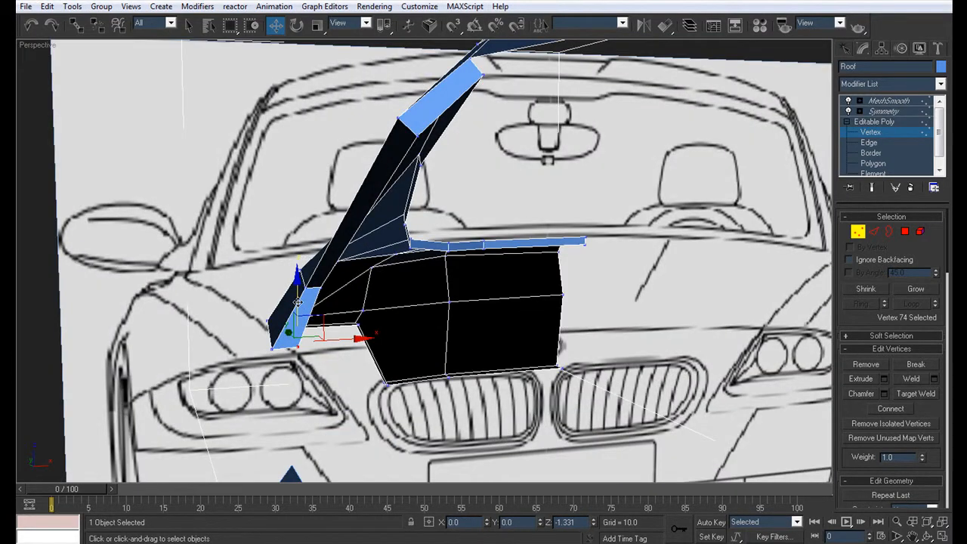
pyautogui.moveTo(340, 345); pyautogui.dragTo(340, 345)
# Shift the pillar's lower corner strip vertex to Y 299.5 and Z 74.27, and raise the roof-joint end vertex to Z 116.691.
pyautogui.keyDown('alt'); pyautogui.moveTo(339, 346); pyautogui.dragTo(415, 344, button='middle'); pyautogui.keyUp('alt')
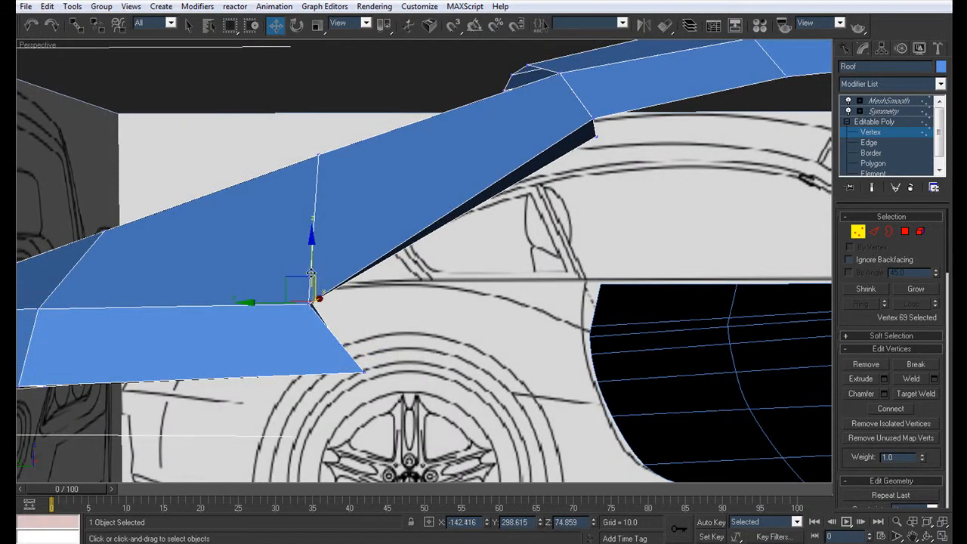
pyautogui.moveTo(312, 262); pyautogui.dragTo(312, 266)
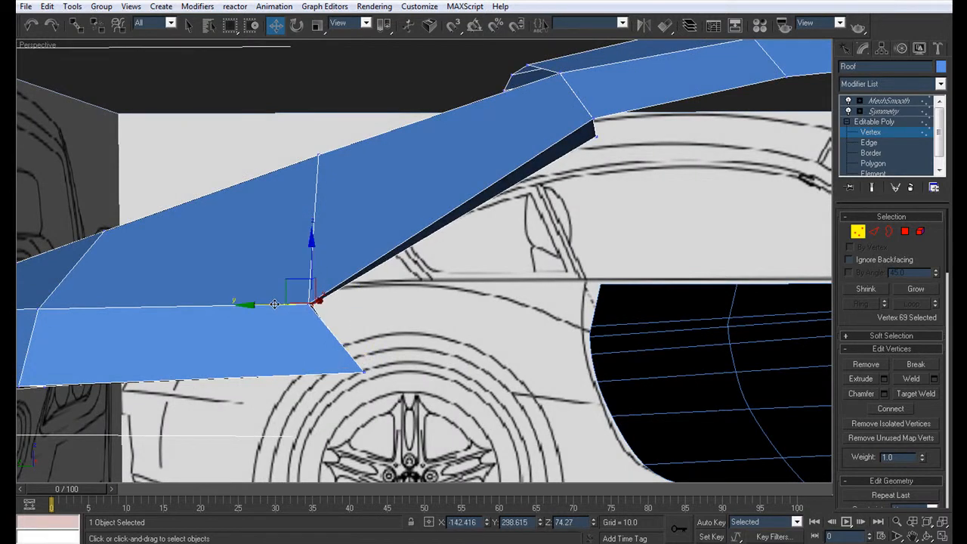
pyautogui.keyDown('alt'); pyautogui.moveTo(290, 309); pyautogui.dragTo(506, 315, button='middle'); pyautogui.keyUp('alt')
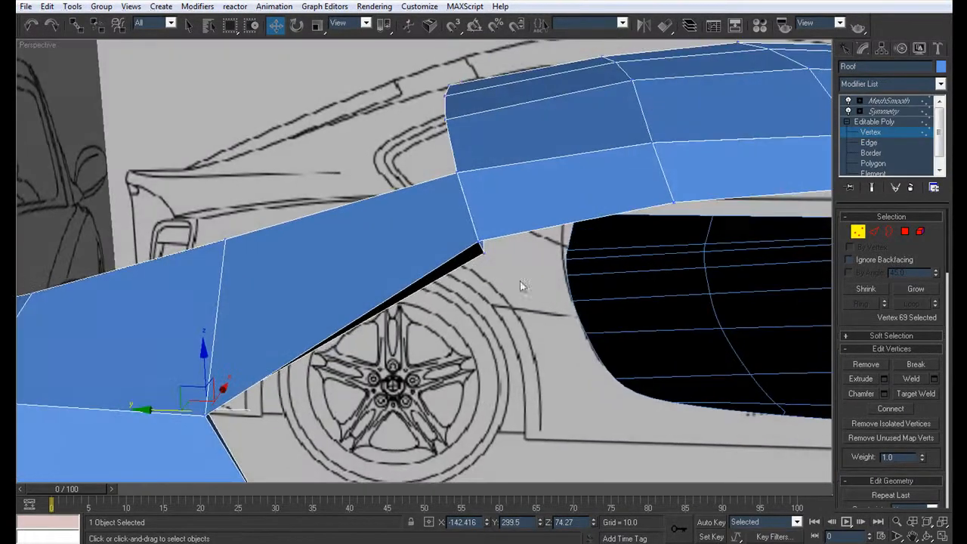
pyautogui.click(481, 247)
pyautogui.moveTo(487, 199); pyautogui.dragTo(487, 188)
# Shift the middle strip vertex beneath the quarter panel's lower edge rearward and fine-tune its sideways position.
pyautogui.keyDown('alt'); pyautogui.moveTo(435, 241); pyautogui.dragTo(541, 348, button='middle'); pyautogui.keyUp('alt')
pyautogui.scroll(4, 541, 348)
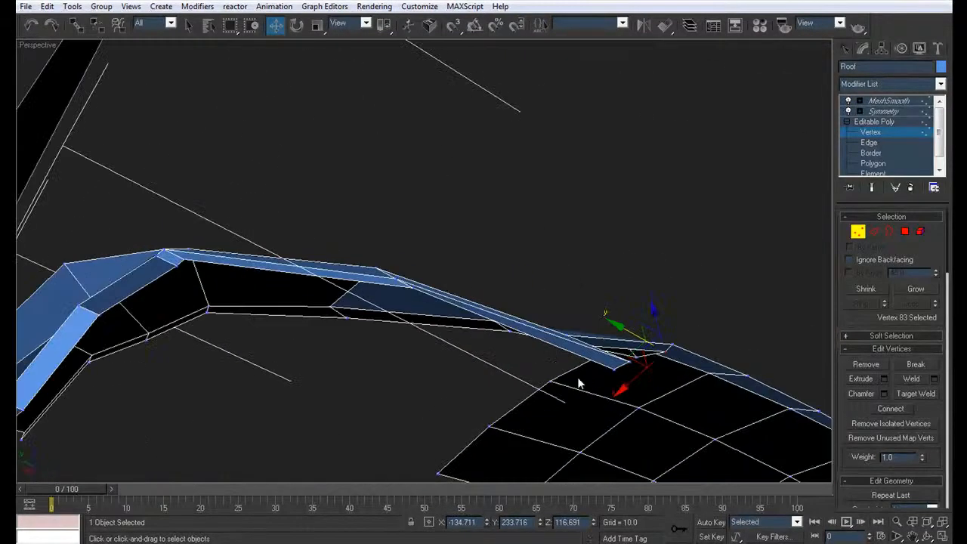
pyautogui.click(414, 285)
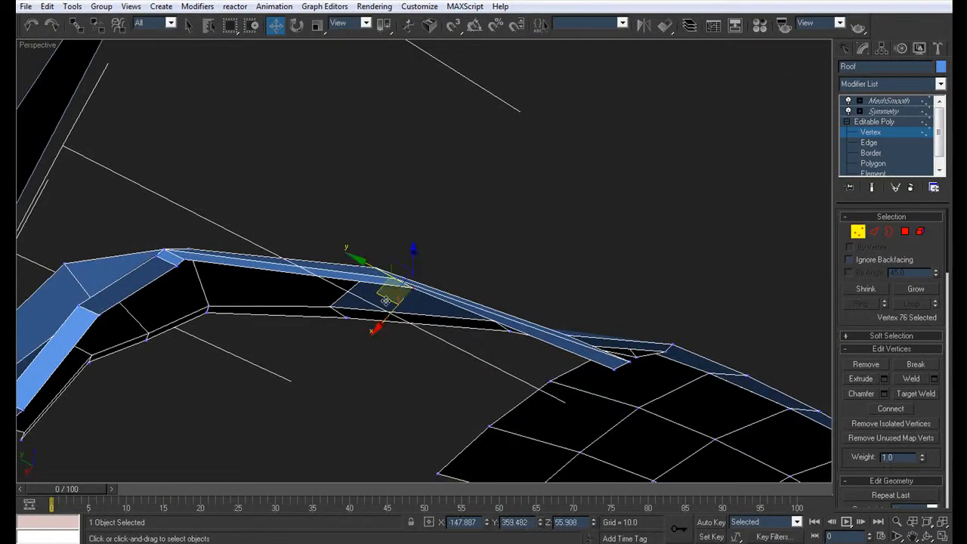
pyautogui.moveTo(388, 318); pyautogui.dragTo(349, 266)
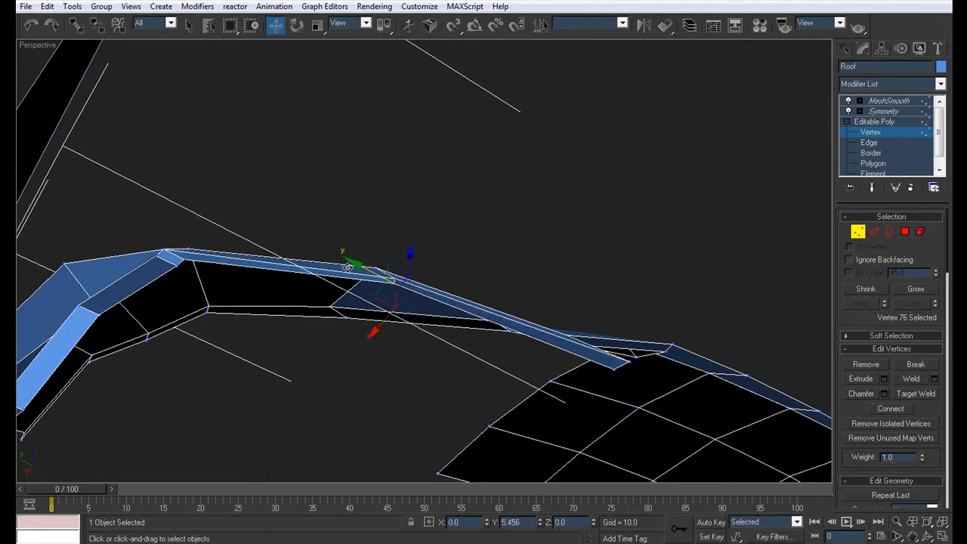
pyautogui.moveTo(362, 322); pyautogui.dragTo(360, 321)
pyautogui.keyDown('alt'); pyautogui.moveTo(359, 324); pyautogui.dragTo(331, 332, button='middle'); pyautogui.keyUp('alt')
pyautogui.keyDown('alt'); pyautogui.moveTo(612, 197); pyautogui.dragTo(550, 386, button='middle'); pyautogui.keyUp('alt')
pyautogui.keyDown('alt'); pyautogui.moveTo(291, 300); pyautogui.dragTo(871, 187, button='middle'); pyautogui.keyUp('alt')
# Select the fold edges along the tail panel's lower edge, the light cut-out, the quarter panel and the side of the pillar.
pyautogui.click(877, 142)
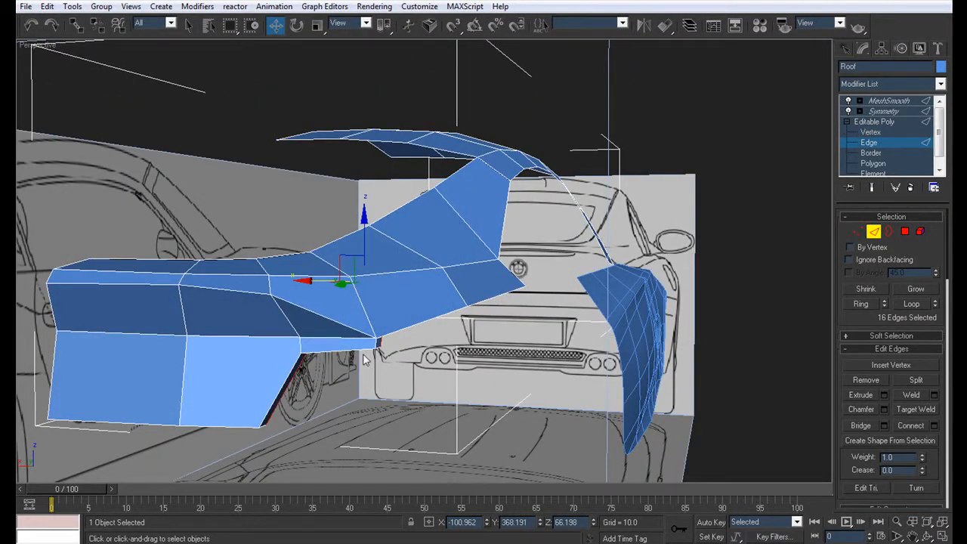
pyautogui.keyDown('alt'); pyautogui.moveTo(364, 360); pyautogui.dragTo(920, 270, button='middle'); pyautogui.keyUp('alt')
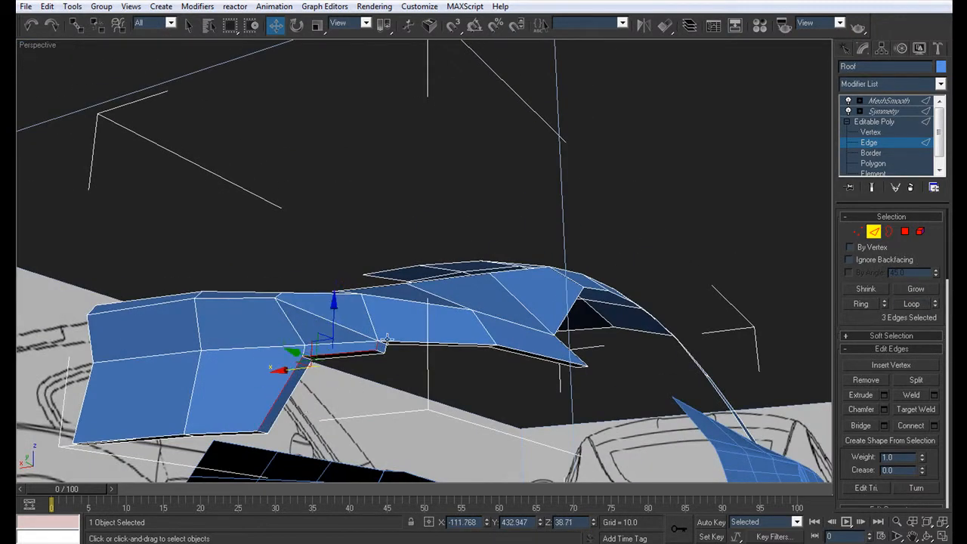
pyautogui.click(910, 303)
pyautogui.keyDown('alt'); pyautogui.moveTo(702, 325); pyautogui.dragTo(197, 427, button='middle'); pyautogui.keyUp('alt')
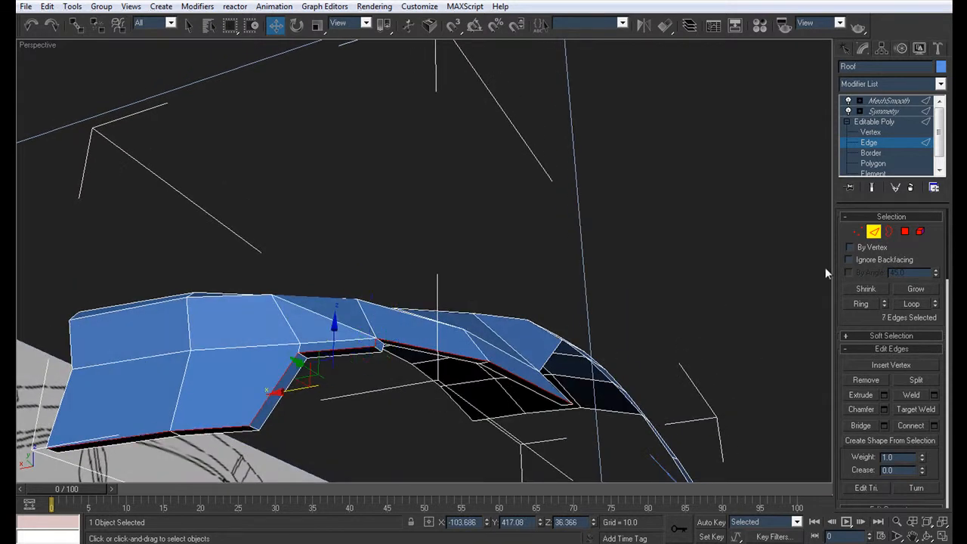
pyautogui.keyDown('alt'); pyautogui.moveTo(794, 306); pyautogui.dragTo(418, 390, button='middle'); pyautogui.keyUp('alt')
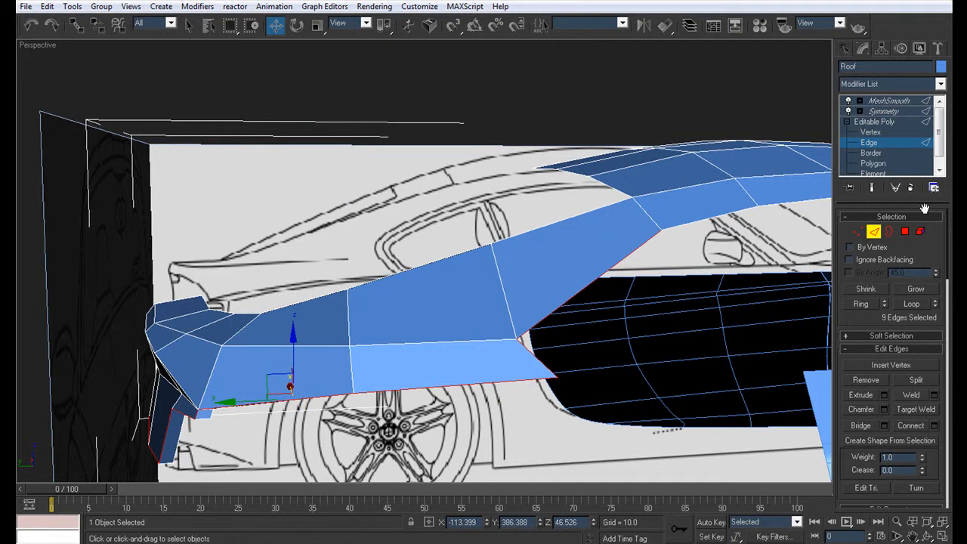
# Add the fold edges around the rear window opening to the edge selection.
pyautogui.keyDown('alt'); pyautogui.moveTo(637, 266); pyautogui.dragTo(221, 188, button='middle'); pyautogui.keyUp('alt')
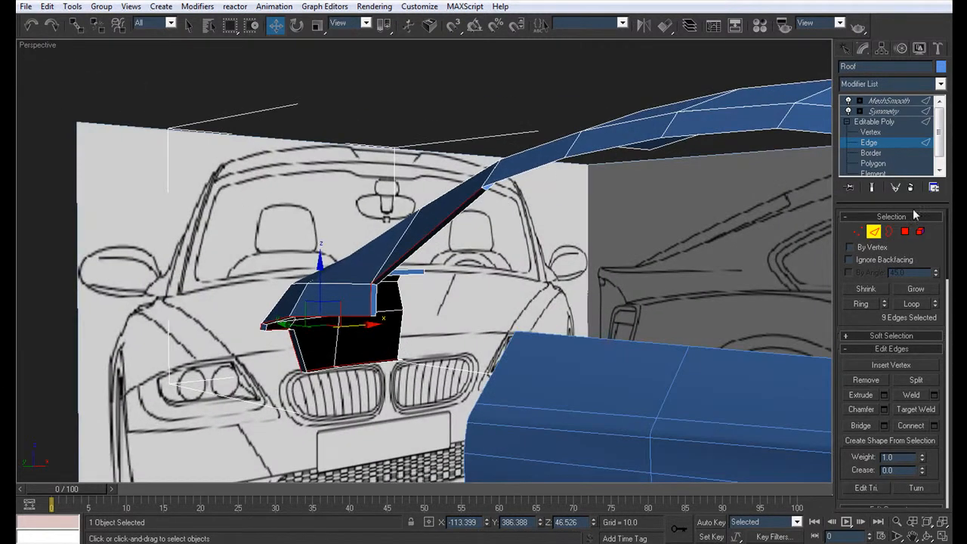
pyautogui.keyDown('alt'); pyautogui.moveTo(583, 253); pyautogui.dragTo(823, 257, button='middle'); pyautogui.keyUp('alt')
pyautogui.keyDown('alt'); pyautogui.moveTo(288, 177); pyautogui.dragTo(416, 239, button='middle'); pyautogui.keyUp('alt')
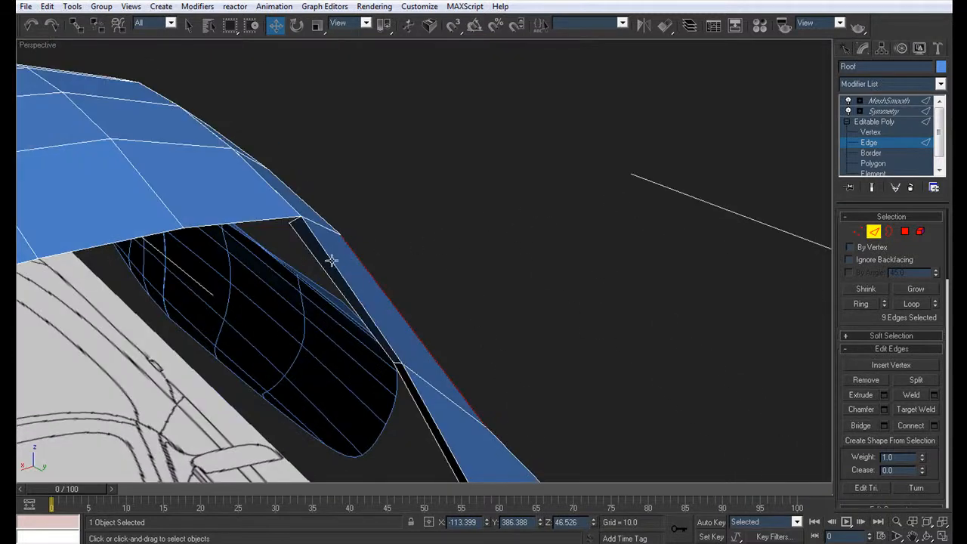
pyautogui.scroll(-6, 483, 334)
pyautogui.keyDown('alt'); pyautogui.moveTo(506, 258); pyautogui.dragTo(514, 292, button='middle'); pyautogui.keyUp('alt')
pyautogui.scroll(5, 357, 277)
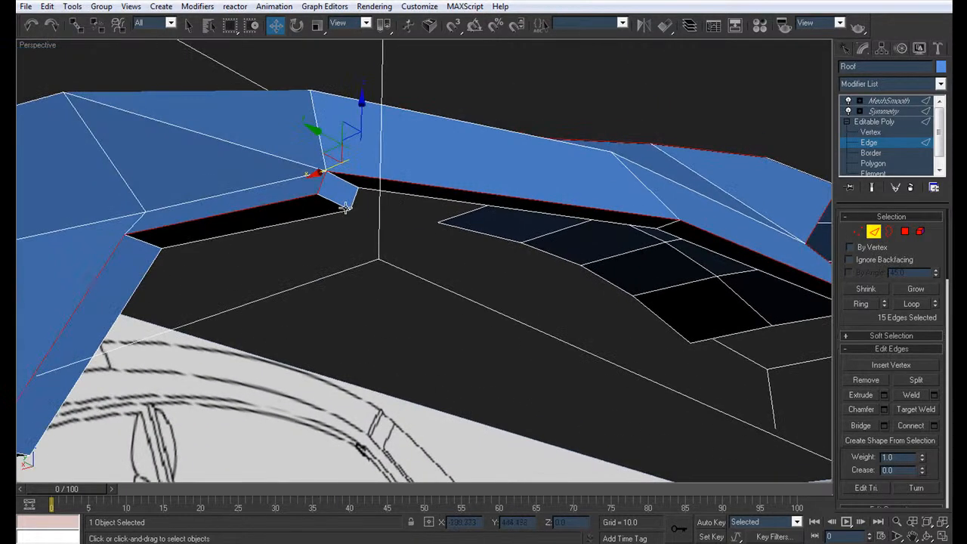
# Add the short strip edges at the corners of the tail-light cut-out and neighbouring panel corners to the selection.
pyautogui.moveTo(337, 200); pyautogui.dragTo(342, 215, button='middle')
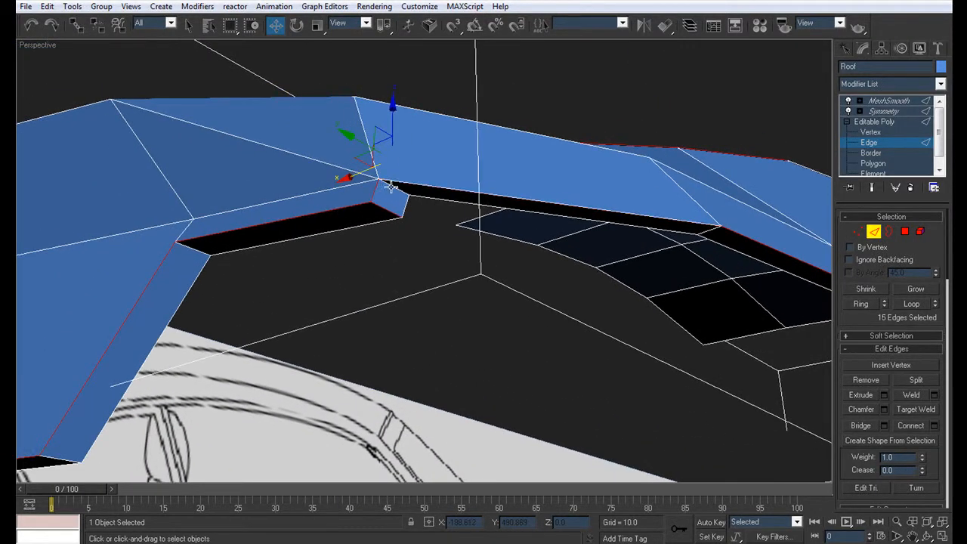
pyautogui.keyDown('ctrl'); pyautogui.click(194, 251); pyautogui.keyUp('ctrl')
pyautogui.moveTo(226, 278); pyautogui.dragTo(296, 247, button='middle')
pyautogui.keyDown('ctrl'); pyautogui.click(289, 339); pyautogui.keyUp('ctrl')
pyautogui.scroll(-3, 289, 340)
pyautogui.moveTo(290, 339); pyautogui.dragTo(426, 300, button='middle')
pyautogui.scroll(-3, 328, 320)
pyautogui.scroll(4, 328, 319)
pyautogui.moveTo(464, 269); pyautogui.dragTo(302, 242, button='middle')
pyautogui.scroll(-4, 309, 322)
pyautogui.scroll(3, 302, 242)
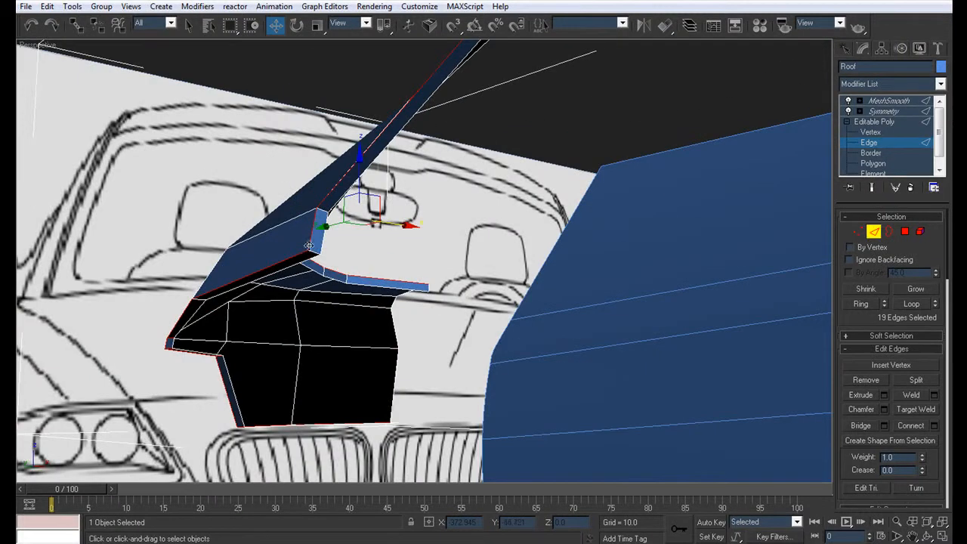
# Add the remaining short strip edges near the pillar's ends and the edge across the pillar at the roof joint to the selection.
pyautogui.moveTo(431, 219); pyautogui.dragTo(395, 332, button='middle')
pyautogui.scroll(5, 464, 237)
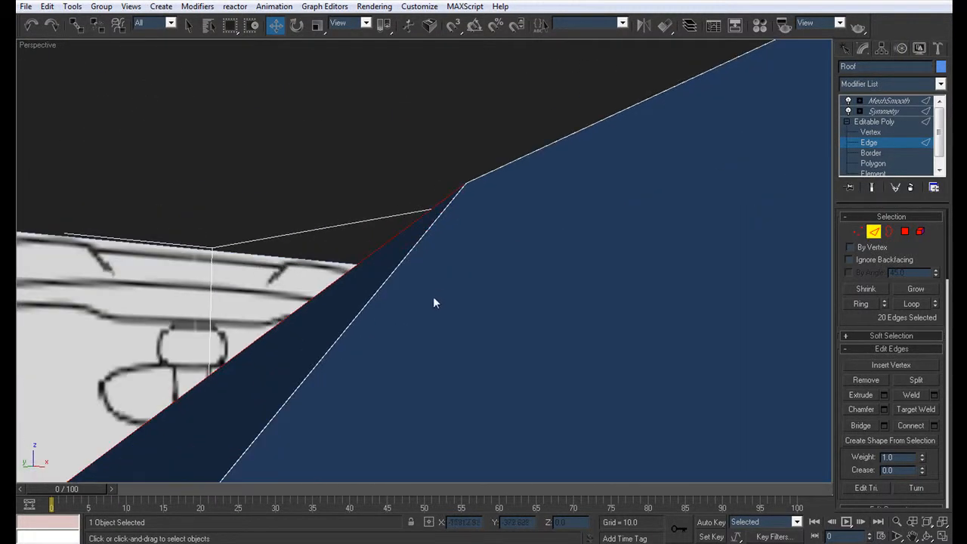
pyautogui.moveTo(434, 303); pyautogui.dragTo(477, 241, button='middle')
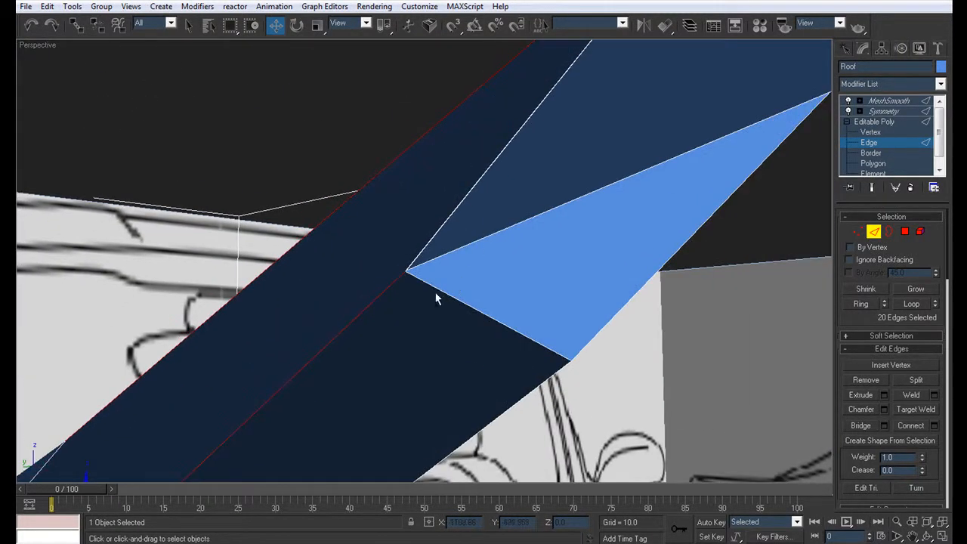
pyautogui.scroll(-5, 438, 290)
pyautogui.keyDown('alt'); pyautogui.moveTo(511, 267); pyautogui.dragTo(235, 283, button='middle'); pyautogui.keyUp('alt')
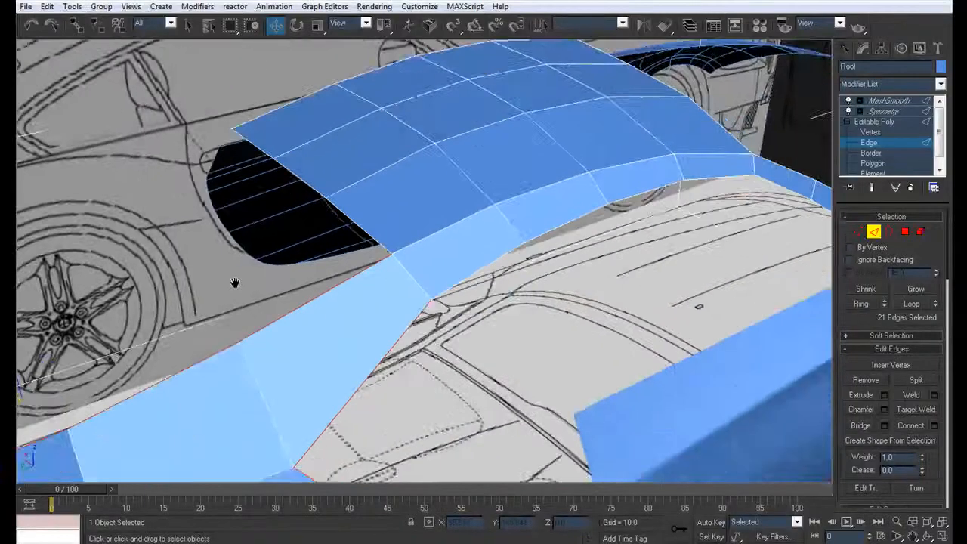
pyautogui.scroll(2, 303, 287)
pyautogui.hotkey('alt', 'x')
pyautogui.scroll(2, 355, 281)
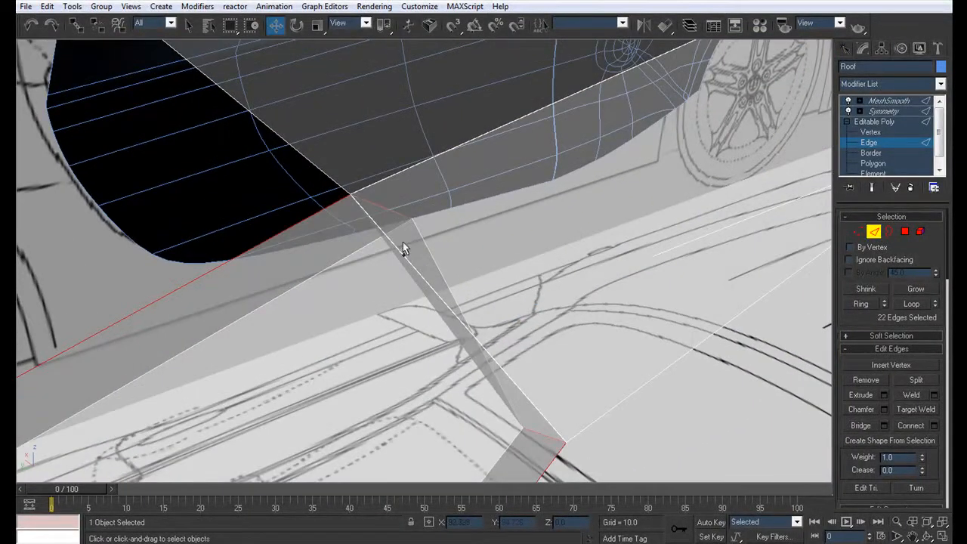
pyautogui.scroll(4, 413, 264)
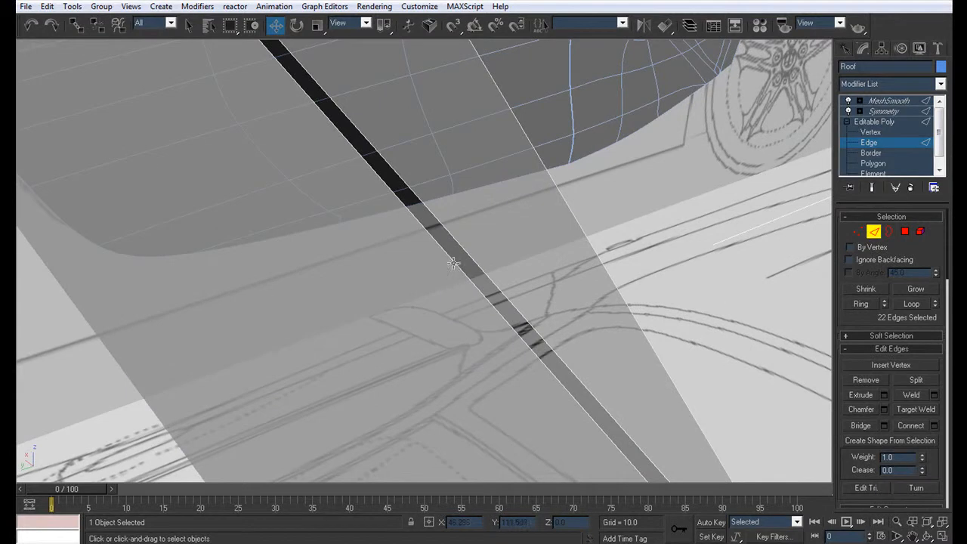
pyautogui.hotkey('alt', 'x')
pyautogui.scroll(-6, 436, 267)
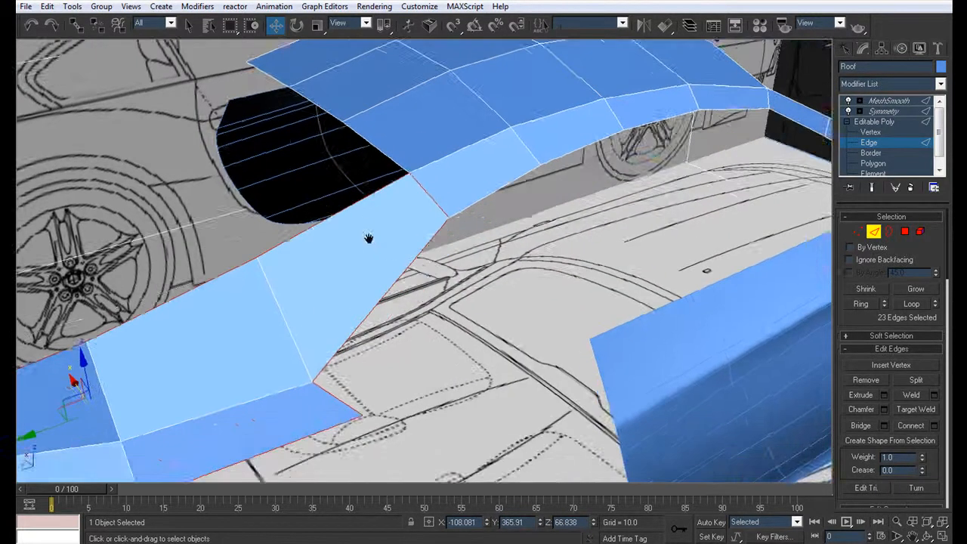
# Examine the selected fold and corner edges around the pillar, quarter panel and tail panel for completeness.
pyautogui.keyDown('alt'); pyautogui.moveTo(449, 210); pyautogui.dragTo(429, 198, button='middle'); pyautogui.keyUp('alt')
pyautogui.keyDown('alt'); pyautogui.moveTo(296, 330); pyautogui.dragTo(279, 195, button='middle'); pyautogui.keyUp('alt')
pyautogui.scroll(-3, 451, 295)
pyautogui.scroll(5, 261, 270)
pyautogui.scroll(-4, 327, 228)
pyautogui.keyDown('alt'); pyautogui.moveTo(327, 227); pyautogui.dragTo(352, 318, button='middle'); pyautogui.keyUp('alt')
pyautogui.scroll(-4, 462, 237)
pyautogui.scroll(5, 387, 235)
pyautogui.scroll(-4, 387, 233)
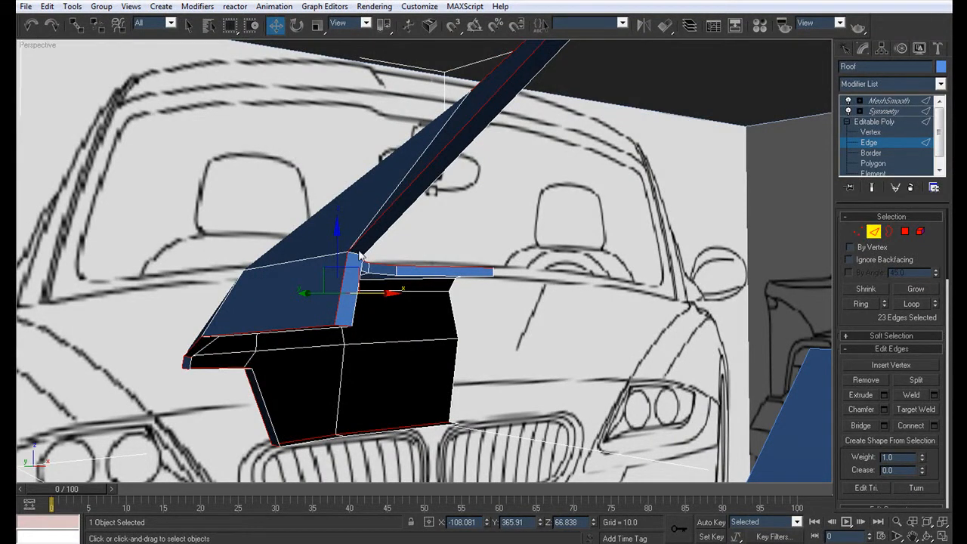
pyautogui.scroll(-6, 357, 259)
pyautogui.keyDown('alt'); pyautogui.moveTo(352, 259); pyautogui.dragTo(374, 260, button='middle'); pyautogui.keyUp('alt')
pyautogui.scroll(3, 374, 261)
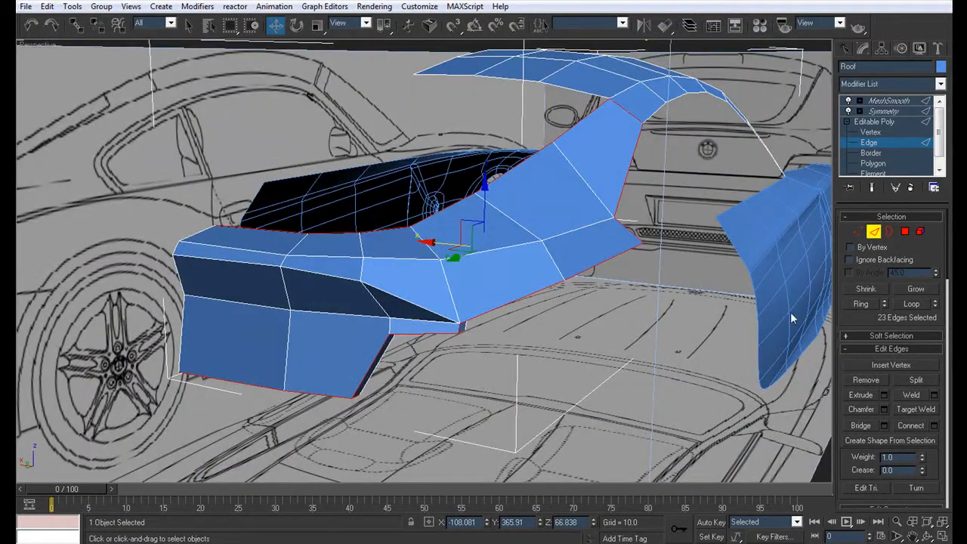
# Chamfer the selected fold edges, show the mirrored and smoothed result, and deselect the body.
pyautogui.click(884, 408)
pyautogui.click(676, 280)
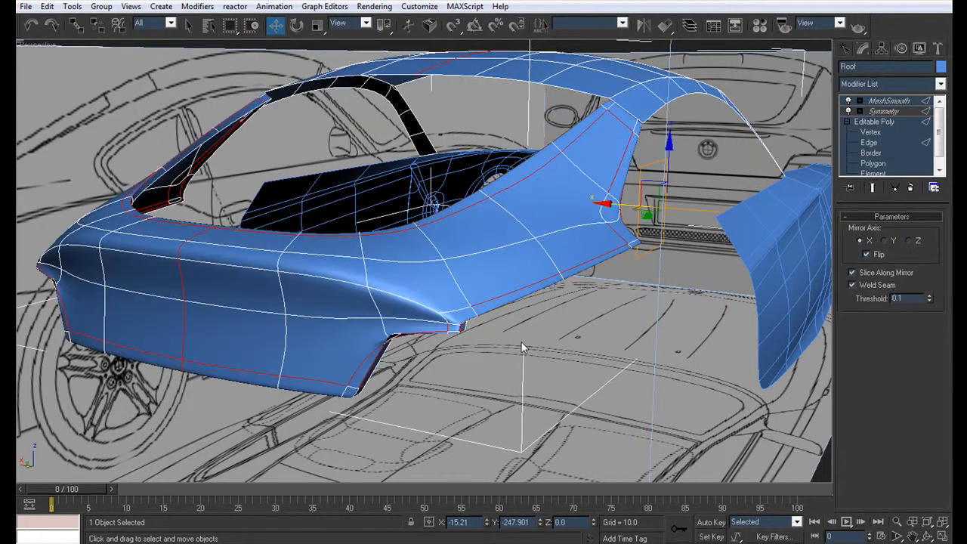
pyautogui.click(523, 350)
# Inspect the smoothed rear body from behind and reselect it.
pyautogui.scroll(-10, 522, 348)
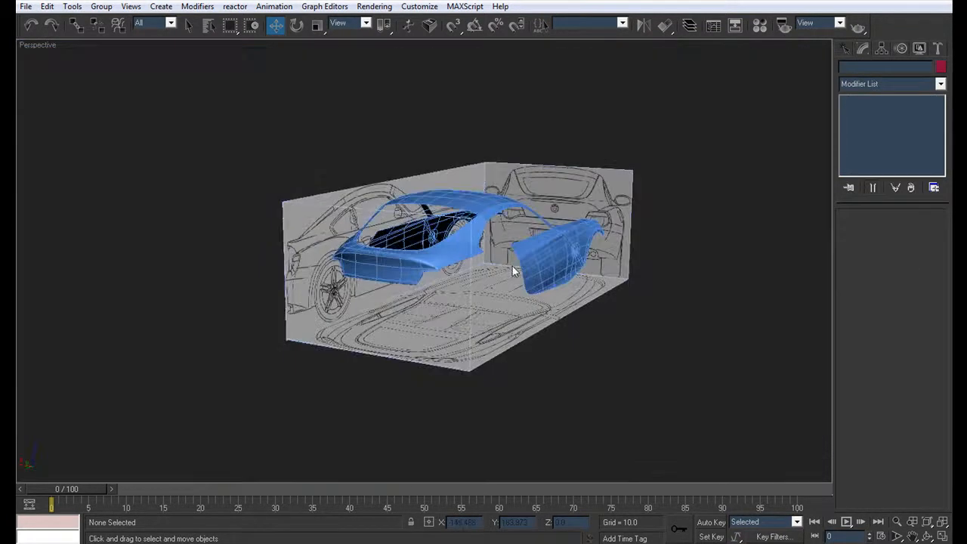
pyautogui.keyDown('alt'); pyautogui.moveTo(445, 322); pyautogui.dragTo(435, 300, button='middle'); pyautogui.keyUp('alt')
pyautogui.scroll(4, 479, 326)
pyautogui.scroll(2, 436, 298)
pyautogui.click(436, 298)
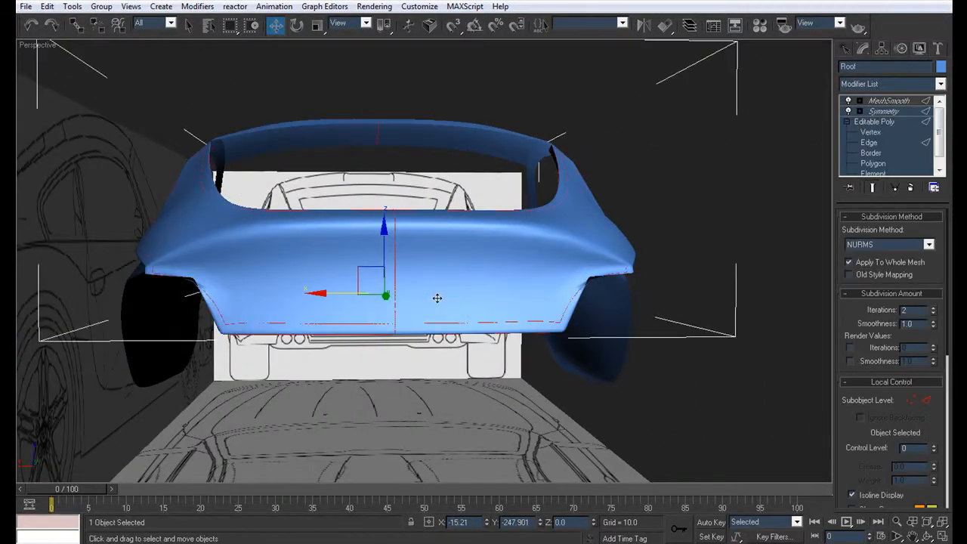
# Return to editing the body's edges and add the missing fold and corner edges around the pillar, quarter panel and tail panel to the selection.
pyautogui.click(887, 132)
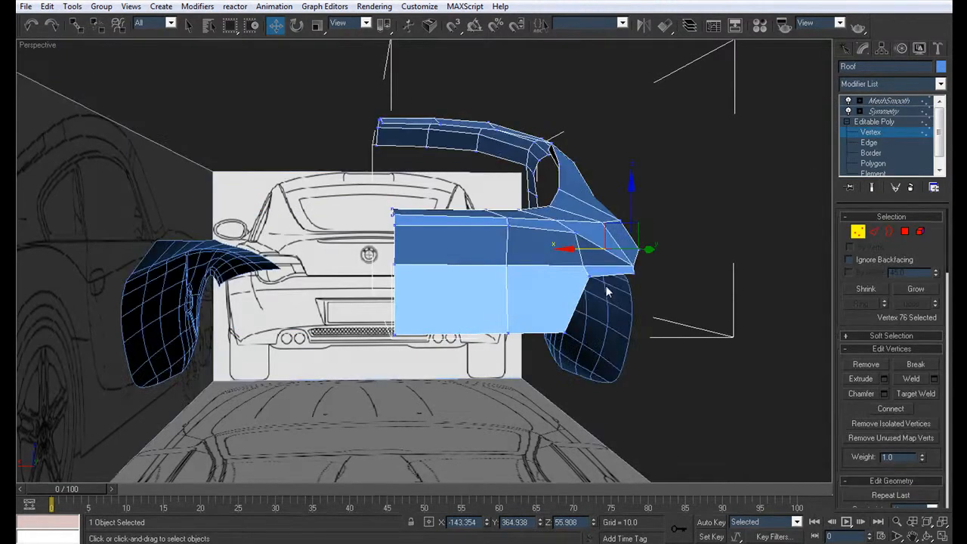
pyautogui.keyDown('alt'); pyautogui.moveTo(606, 286); pyautogui.dragTo(551, 287, button='middle'); pyautogui.keyUp('alt')
pyautogui.scroll(3, 579, 285)
pyautogui.scroll(4, 458, 255)
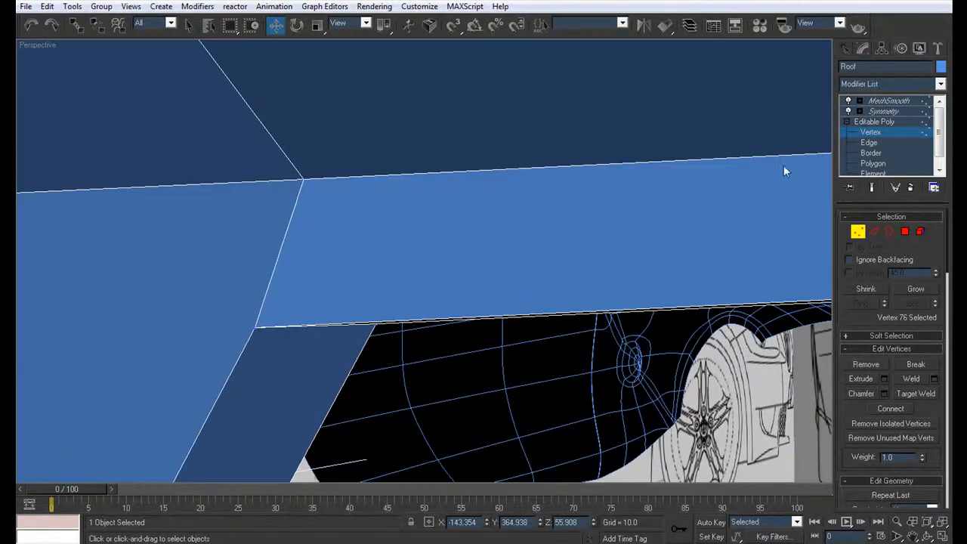
pyautogui.click(869, 143)
pyautogui.scroll(-6, 290, 316)
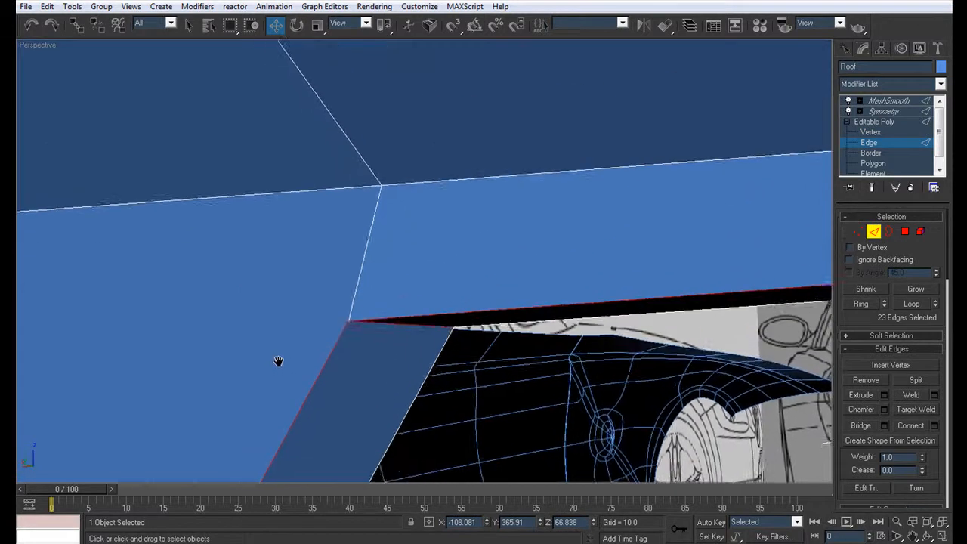
pyautogui.keyDown('alt'); pyautogui.moveTo(408, 251); pyautogui.dragTo(436, 322, button='middle'); pyautogui.keyUp('alt')
pyautogui.scroll(3, 433, 326)
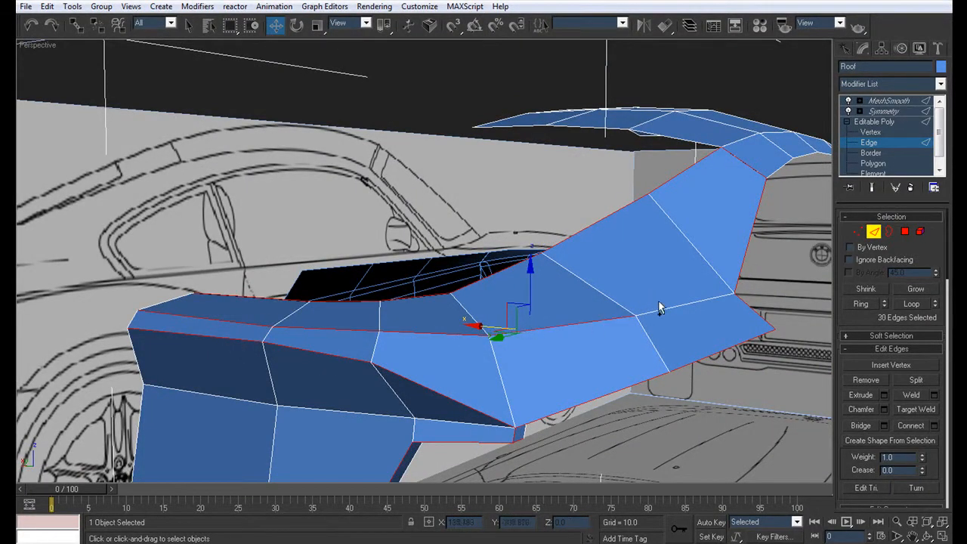
pyautogui.scroll(-5, 660, 303)
pyautogui.keyDown('alt'); pyautogui.moveTo(575, 309); pyautogui.dragTo(525, 330, button='middle'); pyautogui.keyUp('alt')
pyautogui.scroll(5, 526, 334)
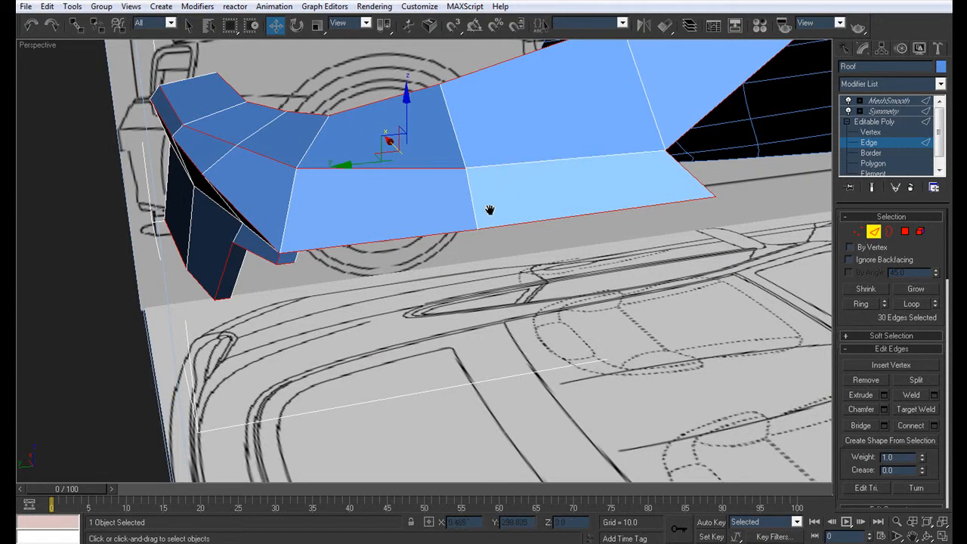
pyautogui.scroll(-5, 495, 213)
pyautogui.keyDown('alt'); pyautogui.moveTo(486, 248); pyautogui.dragTo(522, 272, button='middle'); pyautogui.keyUp('alt')
# Save the scene as a new file named Body23.max.
pyautogui.click(25, 6)
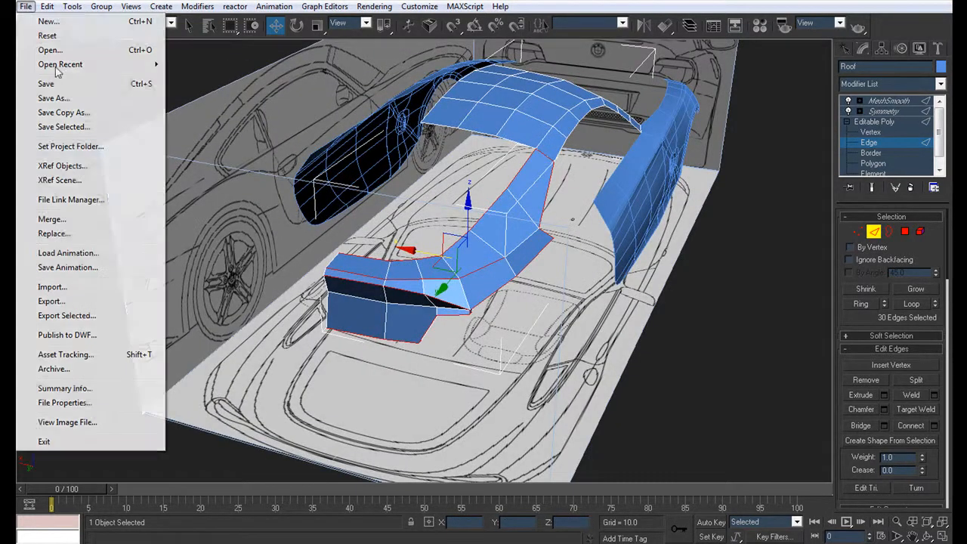
pyautogui.click(24, 8)
pyautogui.click(27, 7)
pyautogui.click(41, 97)
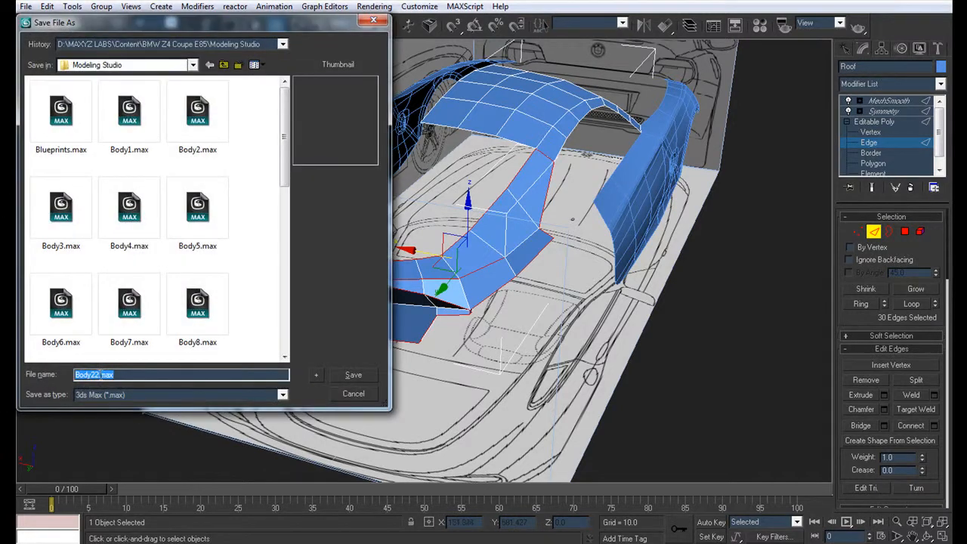
pyautogui.write('3')
pyautogui.press('Return')
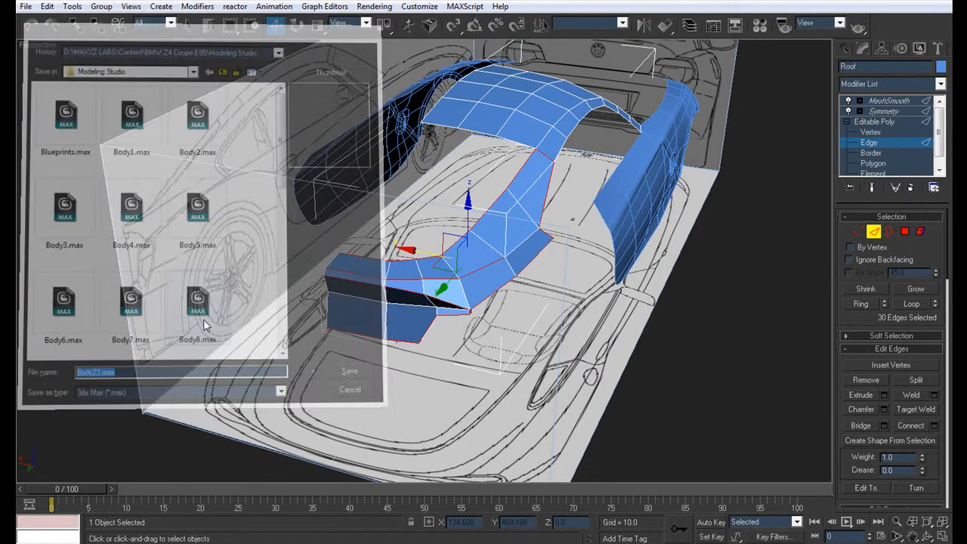
# Chamfer the completed selection of fold edges, display the mirrored smoothed body without edge lines, and deselect it.
pyautogui.keyDown('alt'); pyautogui.moveTo(440, 222); pyautogui.dragTo(428, 184, button='middle'); pyautogui.keyUp('alt')
pyautogui.scroll(2, 429, 184)
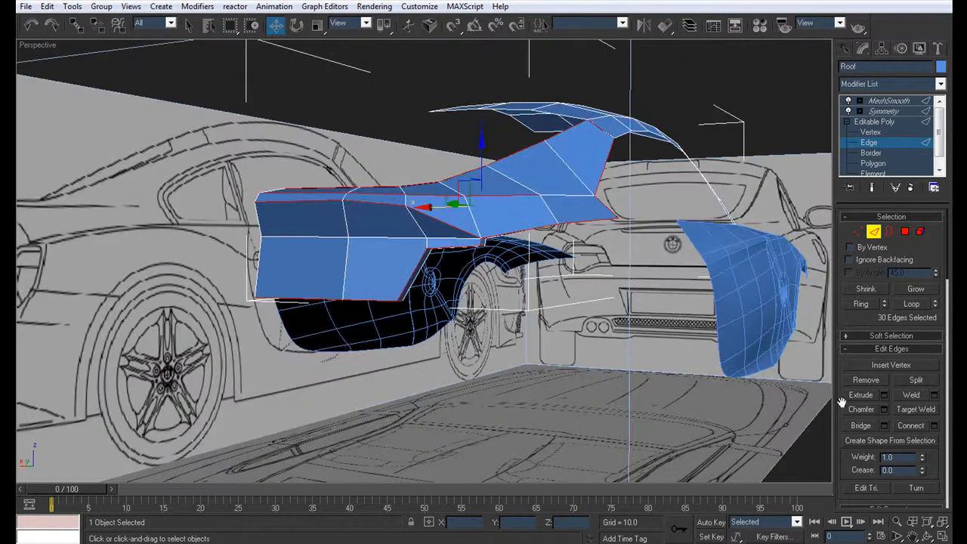
pyautogui.click(884, 410)
pyautogui.click(669, 277)
pyautogui.click(884, 111)
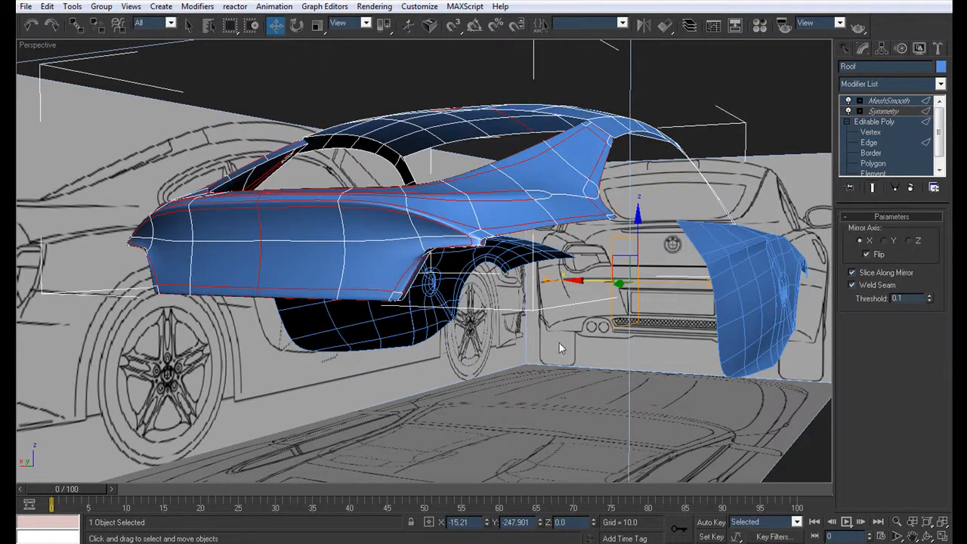
pyautogui.click(519, 365)
pyautogui.scroll(-4, 481, 305)
pyautogui.press('F4')
pyautogui.moveTo(404, 296)
pyautogui.keyDown('alt'); pyautogui.mouseDown(button='middle')
pyautogui.moveTo(402, 339)
pyautogui.moveTo(480, 309)
pyautogui.moveTo(566, 302)
pyautogui.moveTo(460, 294)
pyautogui.moveTo(391, 309)
pyautogui.mouseUp(button='middle'); pyautogui.keyUp('alt')
pyautogui.scroll(8, 390, 309)
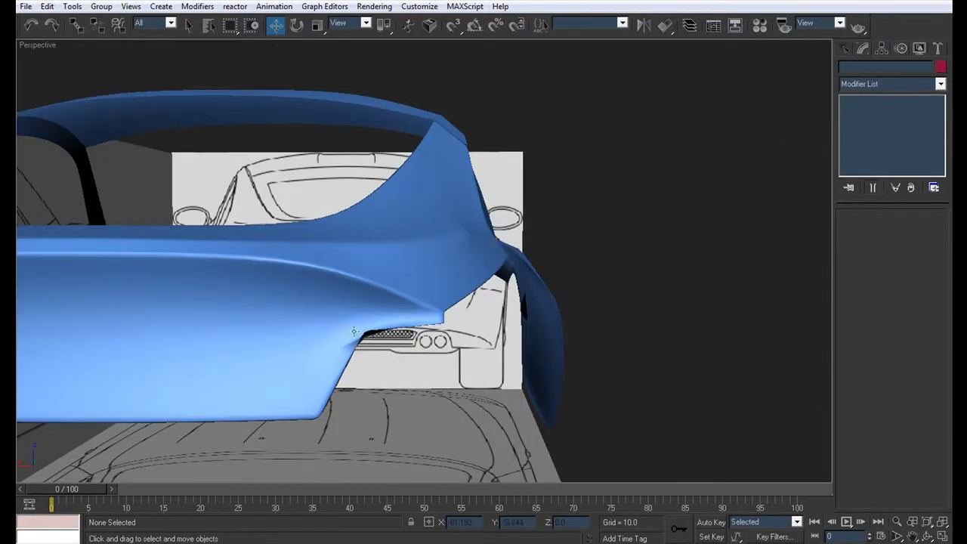
# Examine the chamfered vertices clustered at the inner corner of the tail panel's notch and compare them with the mirrored smoothed result.
pyautogui.click(347, 334)
pyautogui.click(870, 133)
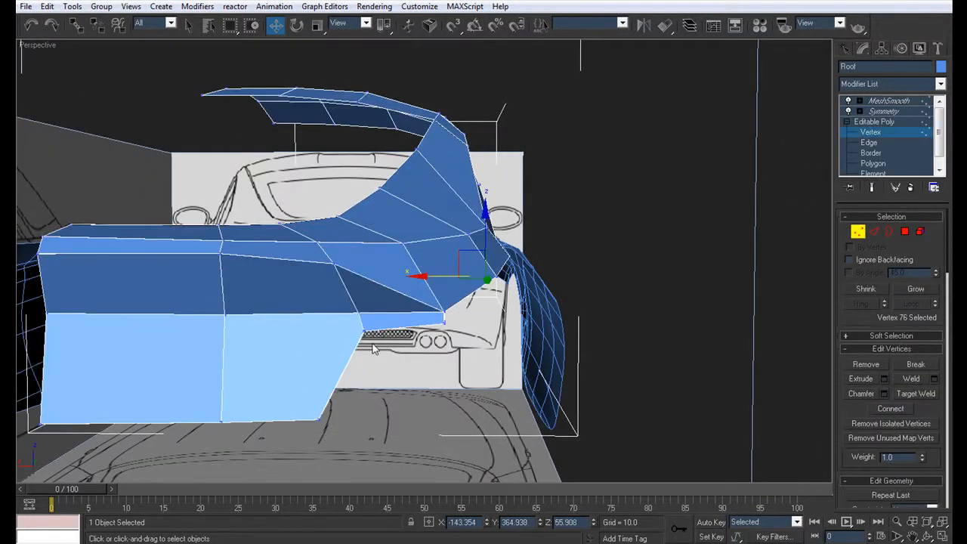
pyautogui.scroll(5, 357, 334)
pyautogui.keyDown('alt'); pyautogui.moveTo(378, 383); pyautogui.dragTo(335, 331, button='middle'); pyautogui.keyUp('alt')
pyautogui.scroll(-3, 335, 333)
pyautogui.moveTo(405, 339)
pyautogui.keyDown('alt'); pyautogui.mouseDown(button='middle')
pyautogui.moveTo(404, 329)
pyautogui.moveTo(396, 340)
pyautogui.mouseUp(button='middle'); pyautogui.keyUp('alt')
pyautogui.scroll(4, 412, 293)
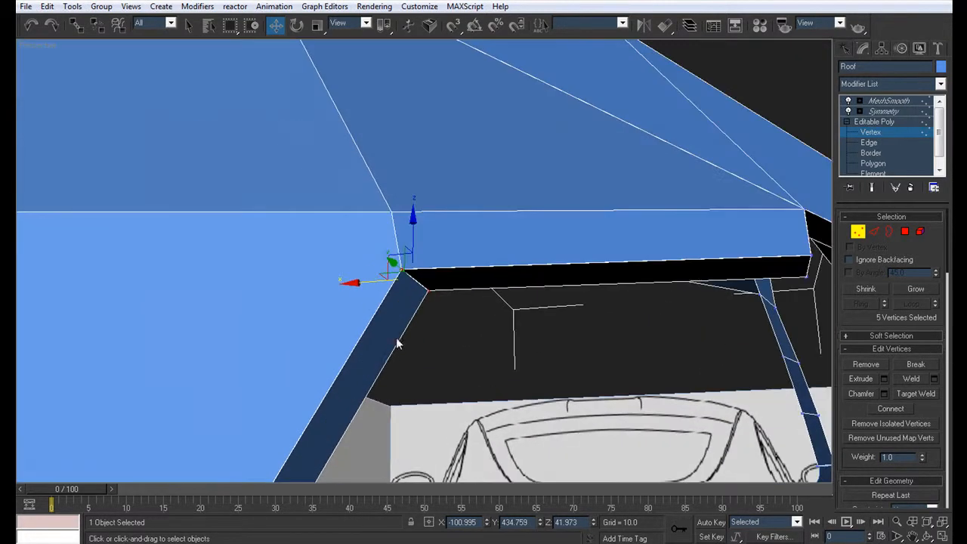
pyautogui.scroll(6, 395, 264)
pyautogui.scroll(-2, 396, 264)
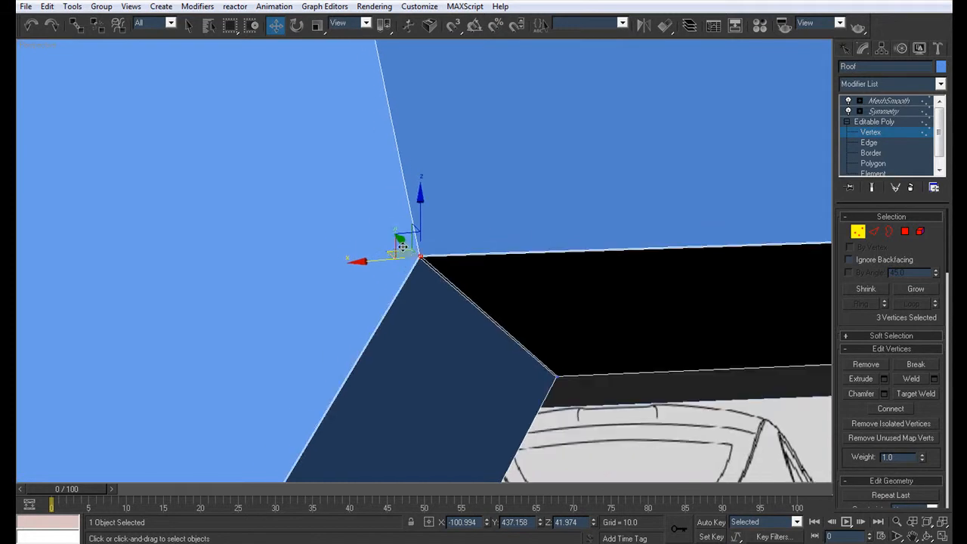
pyautogui.click(893, 112)
pyautogui.scroll(-6, 529, 297)
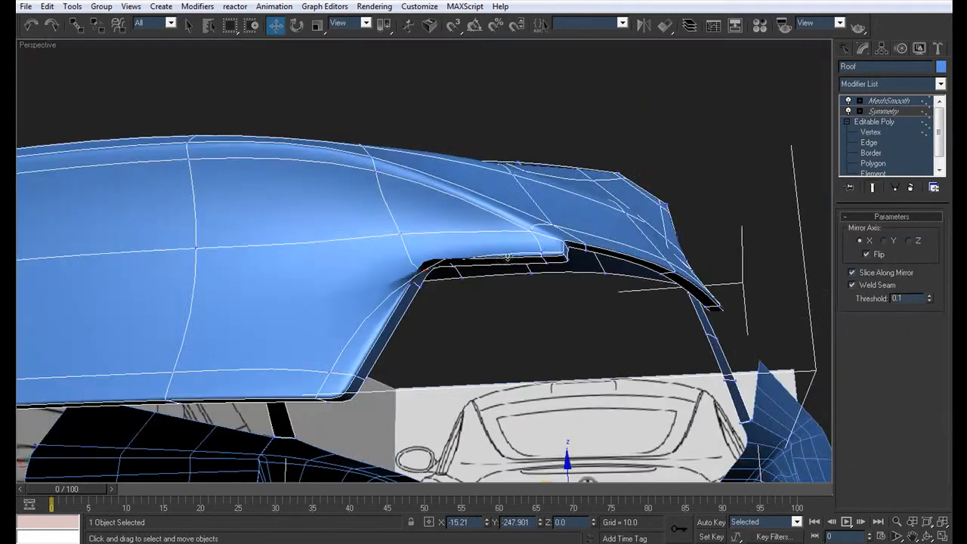
# Separate the extra vertex at the quarter panel's shoulder fold and target-weld it to the vertex at the pillar's lower front corner.
pyautogui.click(871, 134)
pyautogui.keyDown('alt'); pyautogui.moveTo(518, 252); pyautogui.dragTo(541, 260, button='middle'); pyautogui.keyUp('alt')
pyautogui.scroll(8, 470, 272)
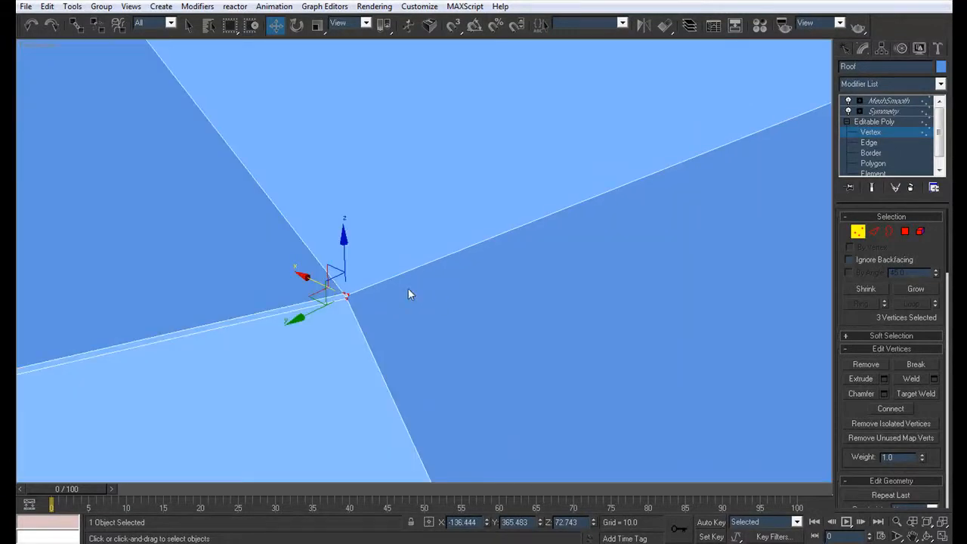
pyautogui.keyDown('alt'); pyautogui.moveTo(360, 295); pyautogui.dragTo(480, 309, button='middle'); pyautogui.keyUp('alt')
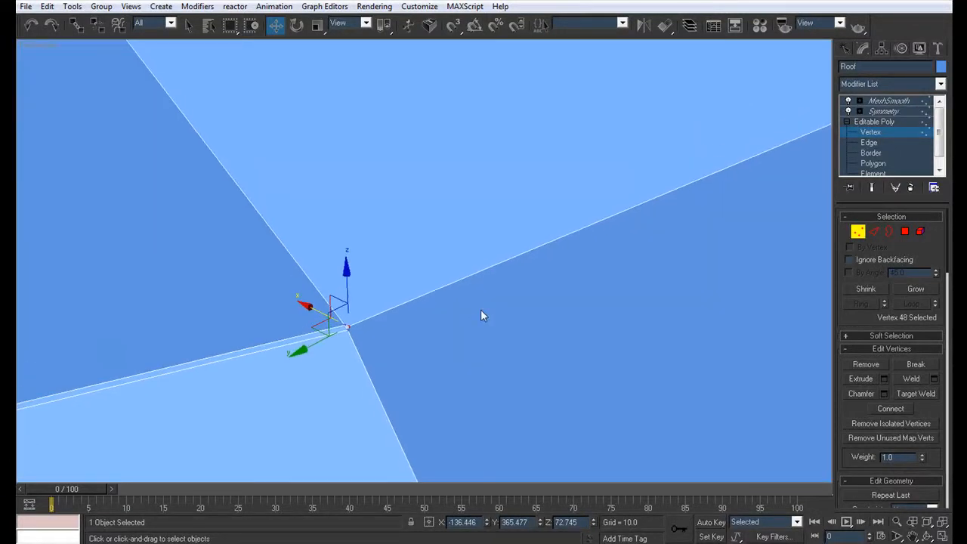
pyautogui.scroll(-8, 481, 309)
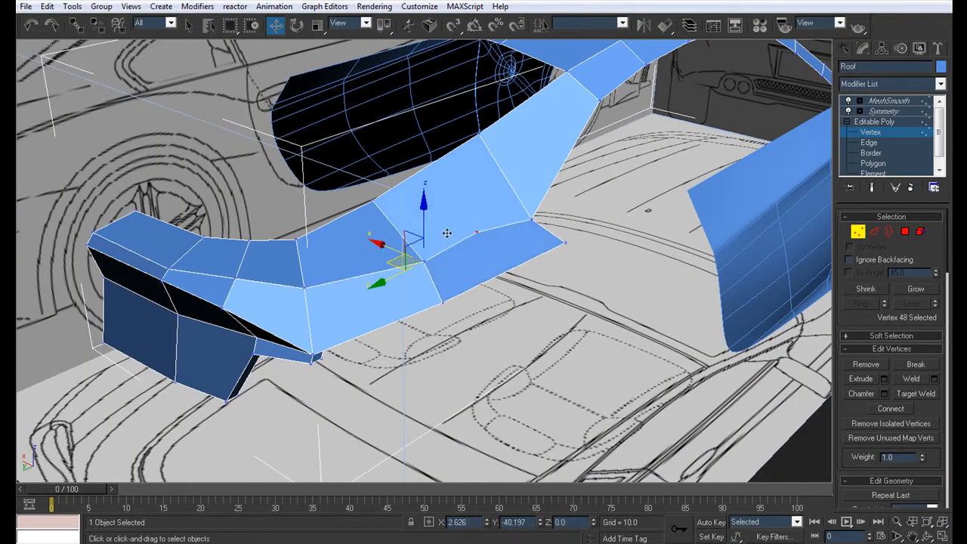
pyautogui.scroll(5, 471, 242)
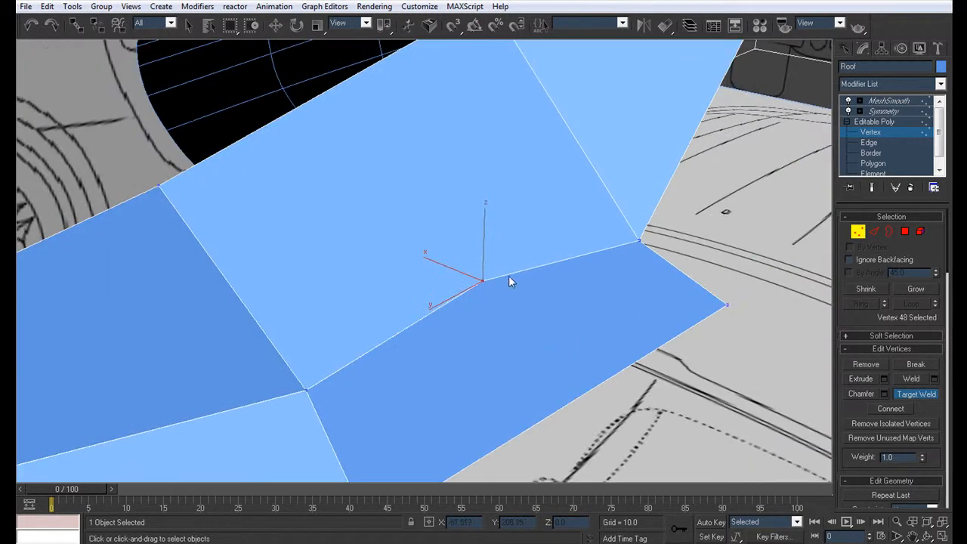
pyautogui.click(637, 240)
pyautogui.rightClick(654, 249)
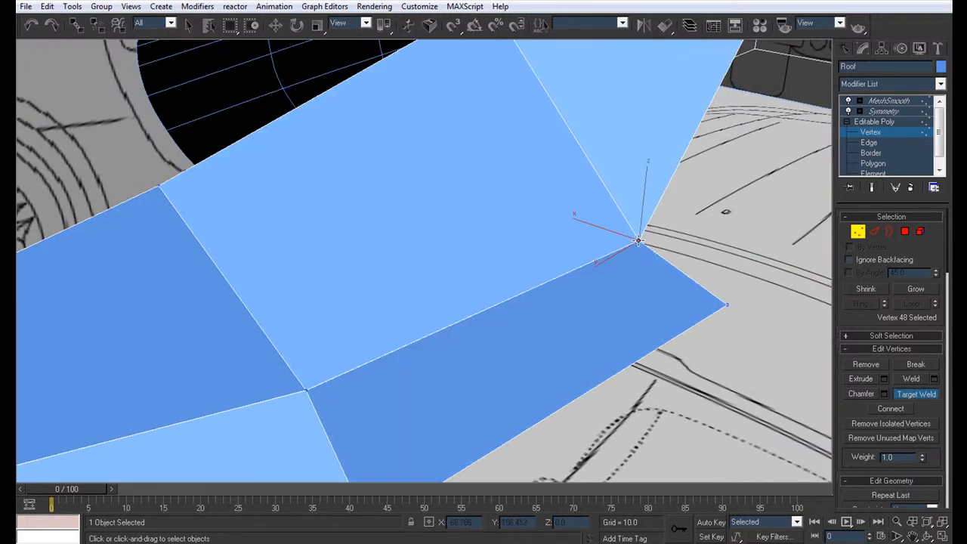
# Examine the vertices at the pillar's lower front corner up close, and inspect the smoothed body with nothing selected.
pyautogui.moveTo(656, 250); pyautogui.dragTo(630, 233)
pyautogui.press('z')
pyautogui.moveTo(518, 291)
pyautogui.keyDown('alt'); pyautogui.mouseDown(button='middle')
pyautogui.moveTo(484, 290)
pyautogui.moveTo(432, 237)
pyautogui.moveTo(493, 293)
pyautogui.moveTo(499, 288)
pyautogui.mouseUp(button='middle'); pyautogui.keyUp('alt')
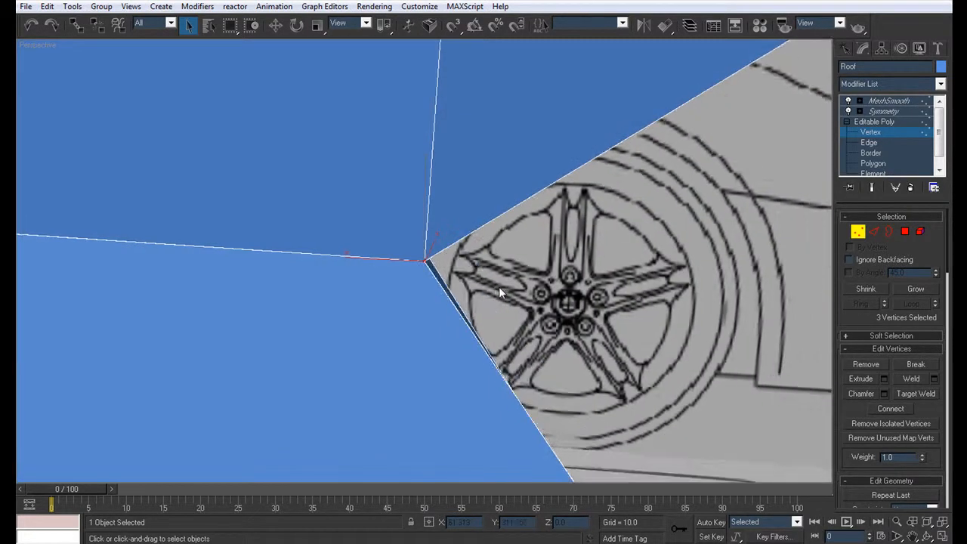
pyautogui.scroll(-5, 501, 289)
pyautogui.click(881, 102)
pyautogui.click(524, 351)
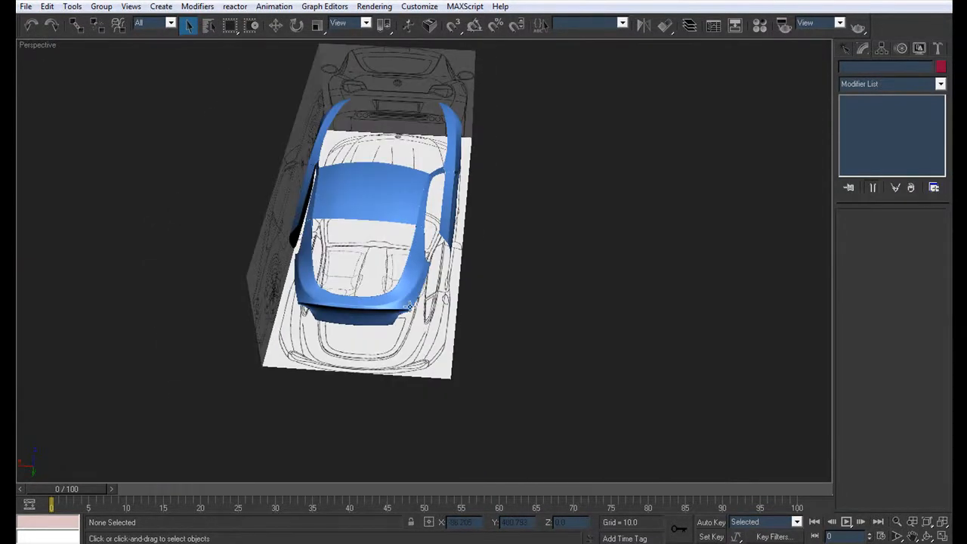
pyautogui.keyDown('alt'); pyautogui.moveTo(434, 306); pyautogui.dragTo(449, 269, button='middle'); pyautogui.keyUp('alt')
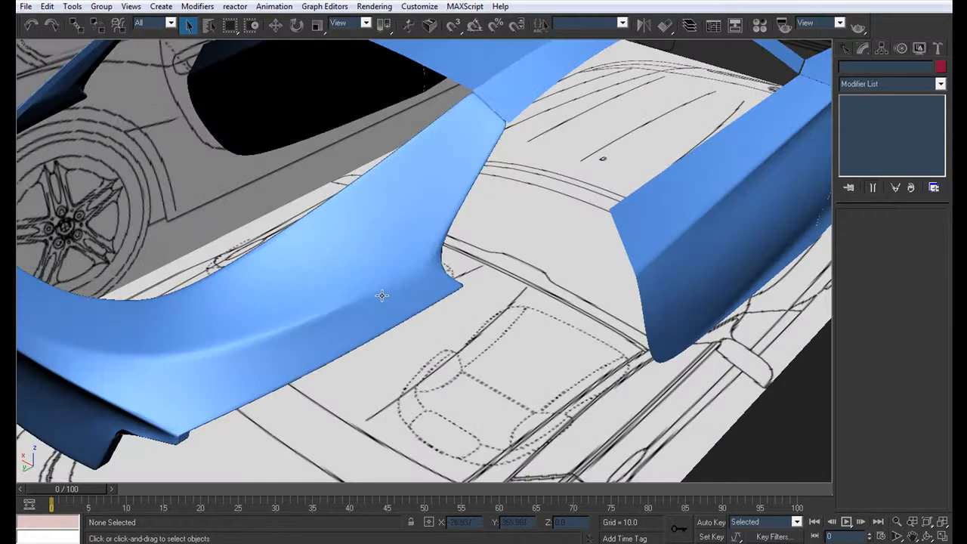
# Reselect the body with edge lines and see-through shading, and start target-welding the two close vertices on the quarter panel's shoulder fold.
pyautogui.click(382, 297)
pyautogui.press('F4')
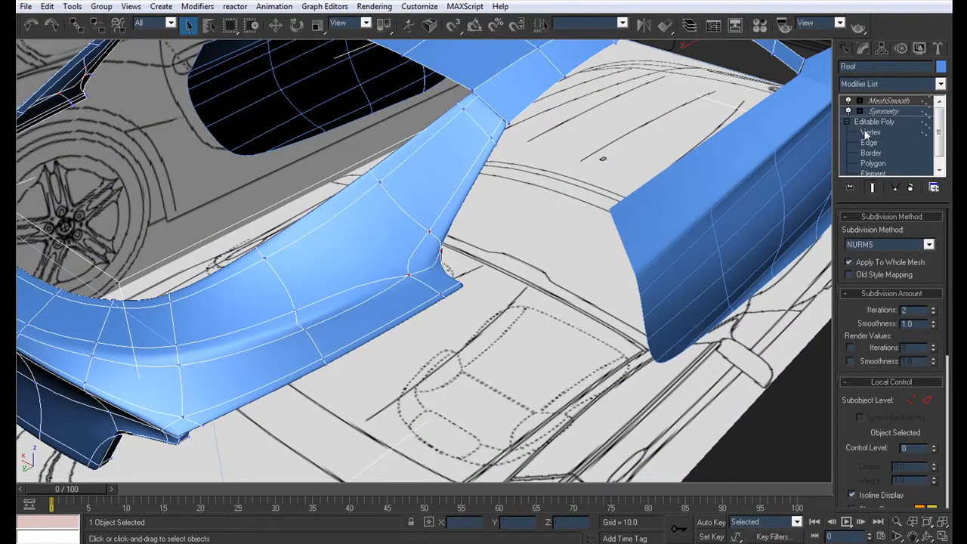
pyautogui.click(868, 133)
pyautogui.hotkey('alt', 'x')
pyautogui.moveTo(286, 314); pyautogui.dragTo(391, 269, button='middle')
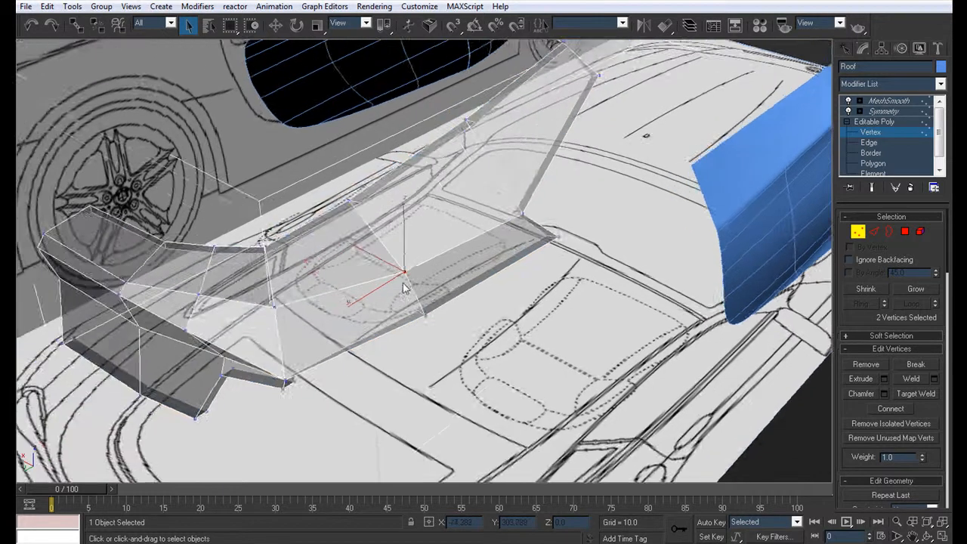
pyautogui.scroll(3, 404, 291)
pyautogui.press('z')
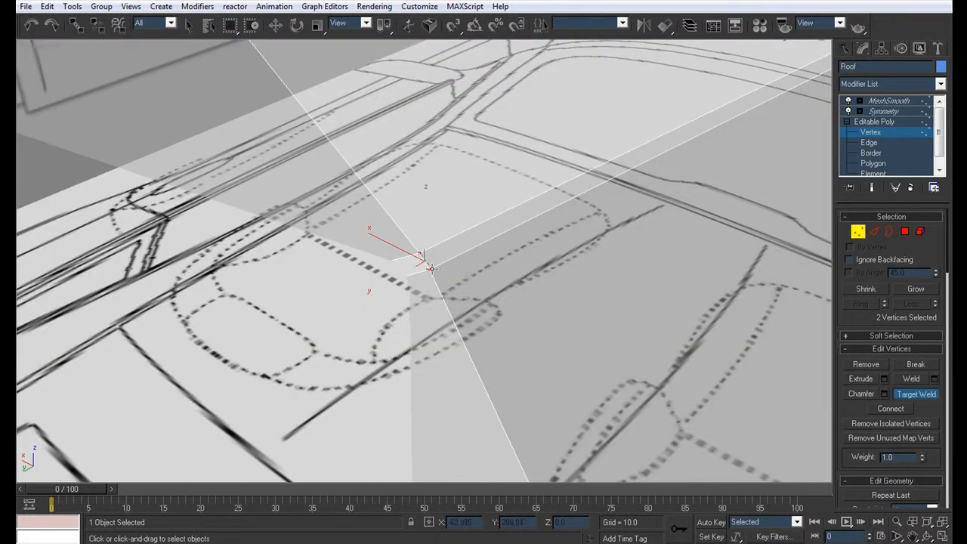
# Target-weld the two nearly coincident vertices on the lower side edge of the Roof mesh's rear section.
pyautogui.click(432, 269)
pyautogui.scroll(-10, 473, 263)
pyautogui.hotkey('alt', 'x')
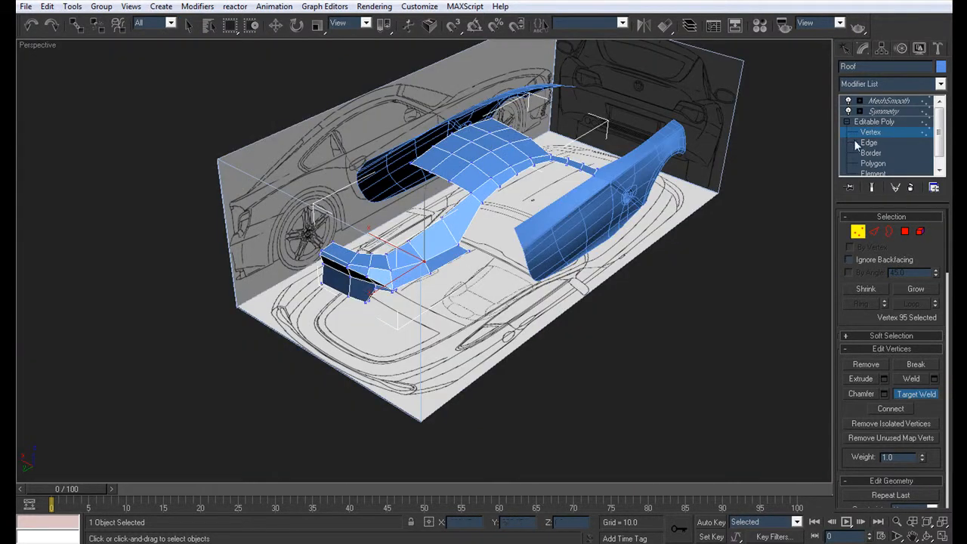
# Display the smoothed, mirrored body without edge lines and inspect the rear quarter near the side window corner.
pyautogui.click(892, 110)
pyautogui.click(600, 323)
pyautogui.press('F4')
pyautogui.keyDown('alt'); pyautogui.moveTo(332, 331); pyautogui.dragTo(566, 334, button='middle'); pyautogui.keyUp('alt')
pyautogui.keyDown('alt'); pyautogui.moveTo(484, 395); pyautogui.dragTo(341, 337, button='middle'); pyautogui.keyUp('alt')
pyautogui.scroll(4, 342, 337)
pyautogui.click(341, 338)
pyautogui.hotkey('alt', 'x')
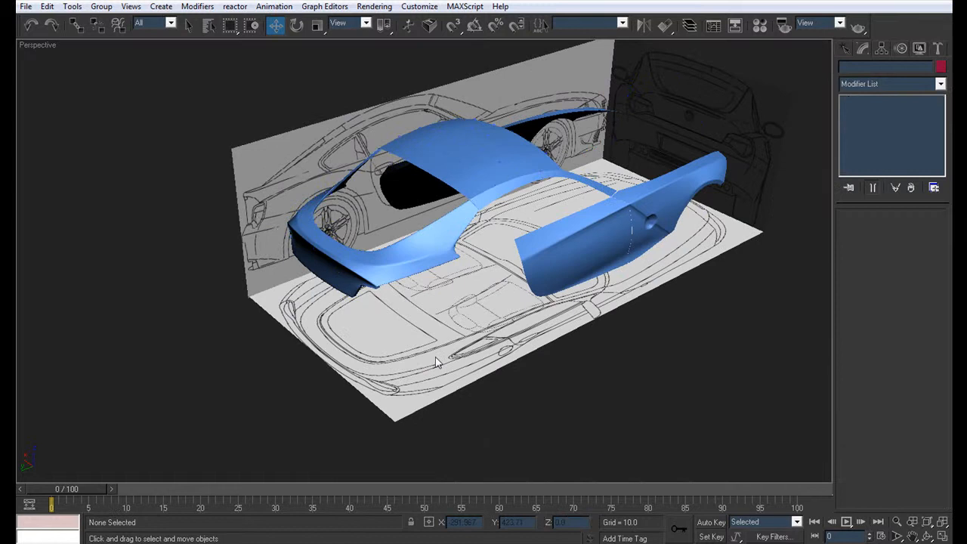
pyautogui.keyDown('alt'); pyautogui.moveTo(522, 393); pyautogui.dragTo(461, 343, button='middle'); pyautogui.keyUp('alt')
pyautogui.scroll(4, 522, 378)
pyautogui.scroll(5, 489, 354)
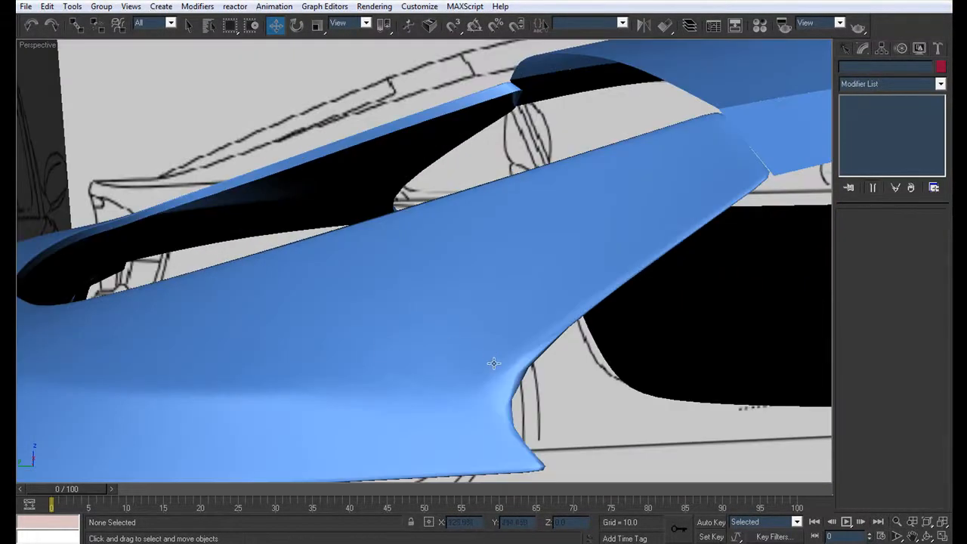
# Target-weld the duplicate Roof vertices at the rear lower corner of the side window opening and return to the smoothed mesh.
pyautogui.click(506, 367)
pyautogui.click(899, 132)
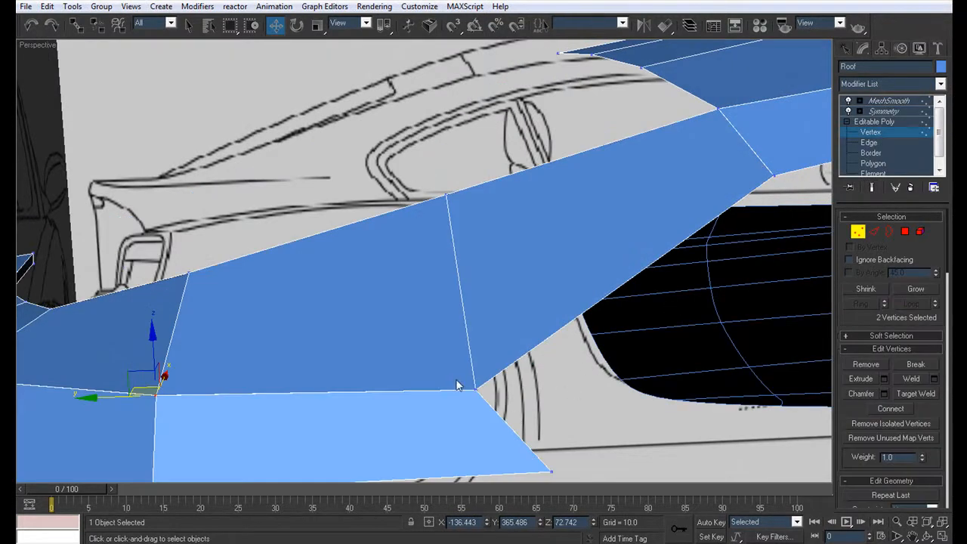
pyautogui.moveTo(486, 405); pyautogui.dragTo(462, 372)
pyautogui.scroll(3, 463, 372)
pyautogui.keyDown('alt'); pyautogui.moveTo(521, 366); pyautogui.dragTo(196, 297, button='middle'); pyautogui.keyUp('alt')
pyautogui.keyDown('alt'); pyautogui.moveTo(310, 295); pyautogui.dragTo(340, 314, button='middle'); pyautogui.keyUp('alt')
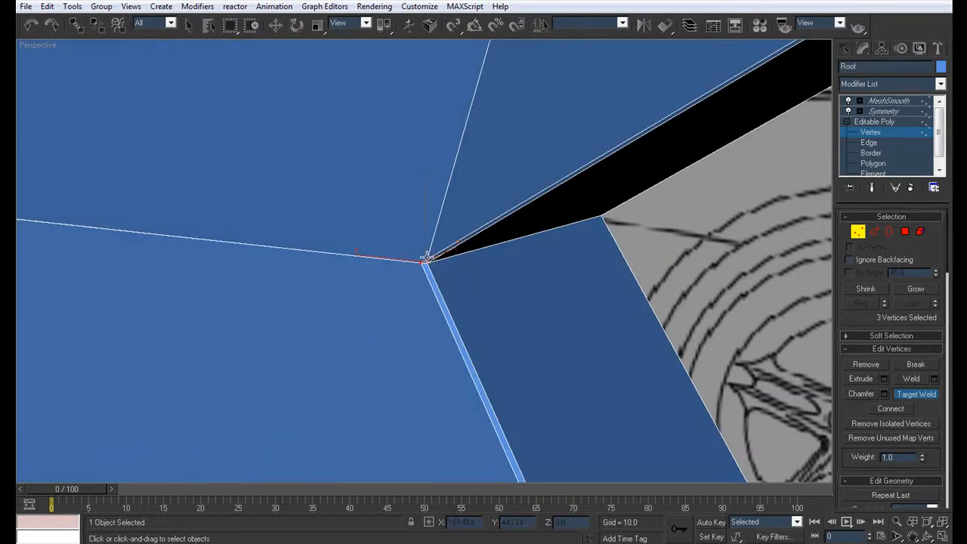
pyautogui.click(892, 101)
pyautogui.press('w')
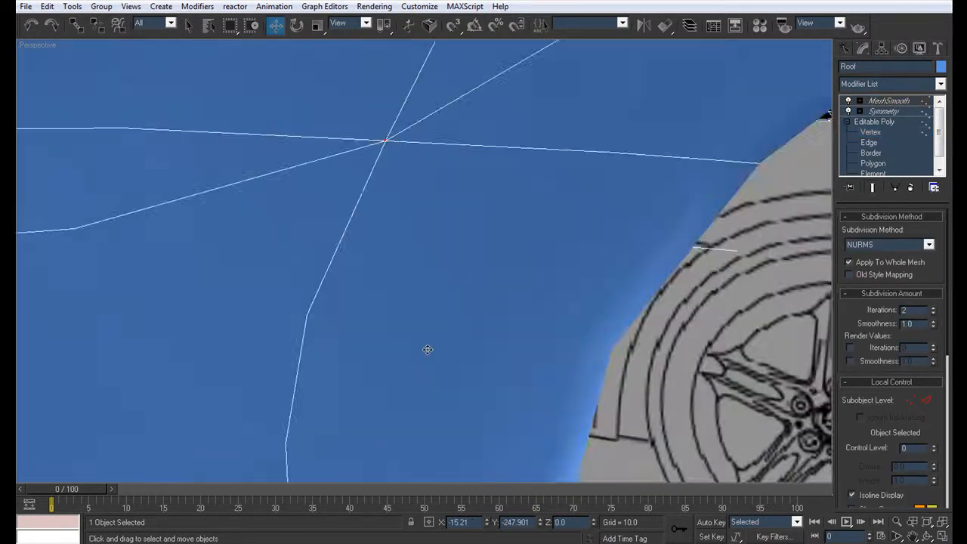
# Inspect the smoothed surface around the rear end and the trunk's outer corner.
pyautogui.scroll(-8, 425, 348)
pyautogui.click(435, 382)
pyautogui.keyDown('alt'); pyautogui.moveTo(355, 343); pyautogui.dragTo(441, 324, button='middle'); pyautogui.keyUp('alt')
pyautogui.scroll(-3, 441, 352)
pyautogui.scroll(-5, 521, 350)
pyautogui.scroll(5, 450, 356)
pyautogui.scroll(4, 445, 307)
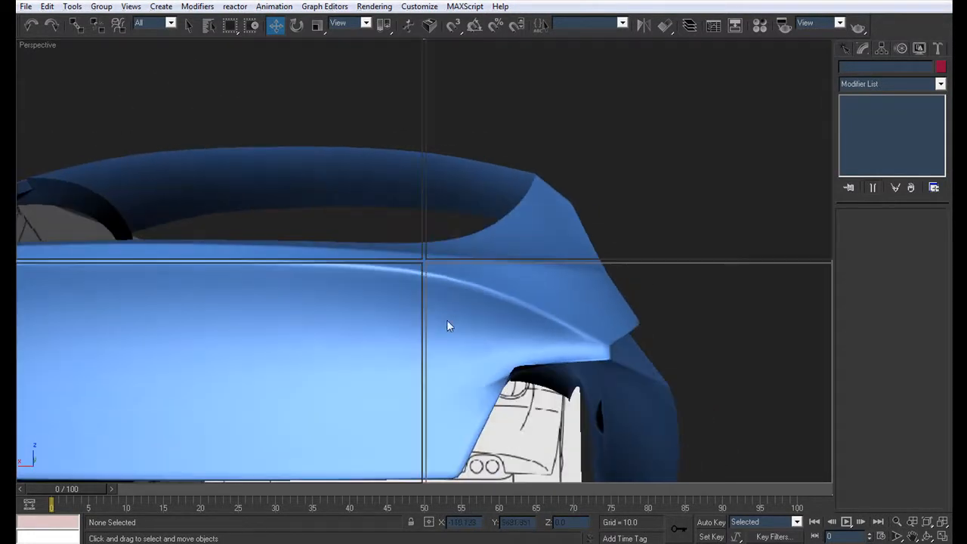
# Check the Roof's vertices at the outer trunk corner against the back-view blueprint and in the perspective view.
pyautogui.hotkey('alt', 'w')
pyautogui.scroll(4, 612, 192)
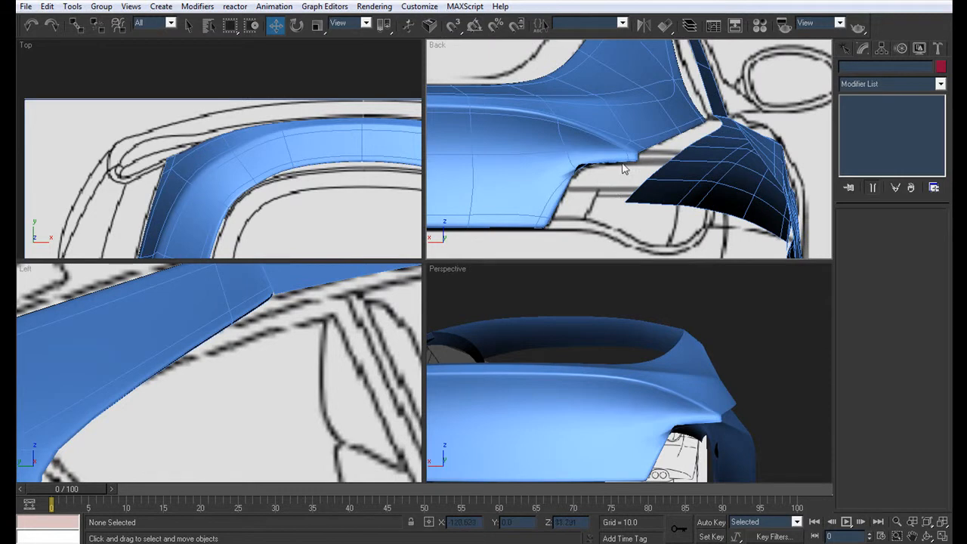
pyautogui.click(621, 175)
pyautogui.hotkey('alt', 'x')
pyautogui.click(861, 133)
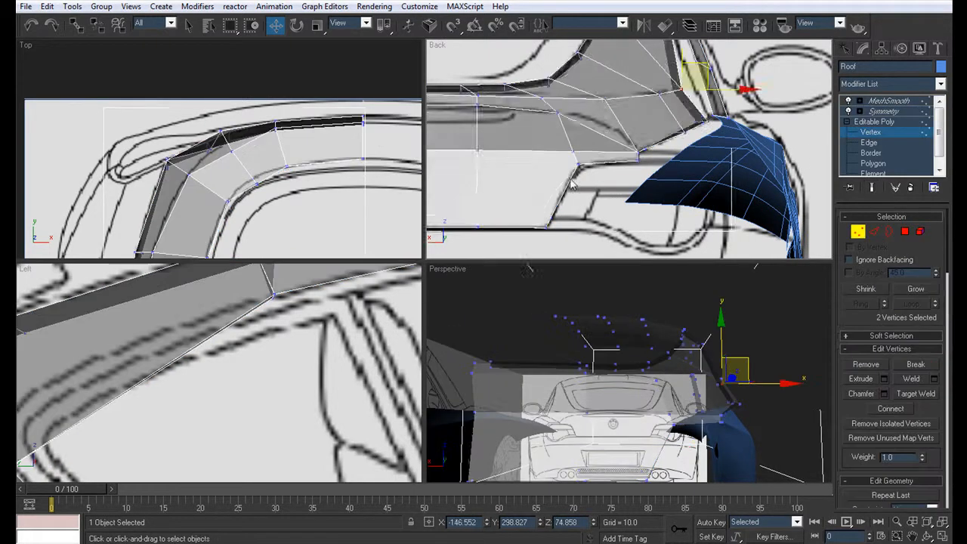
pyautogui.scroll(4, 602, 179)
pyautogui.moveTo(662, 172); pyautogui.dragTo(636, 154)
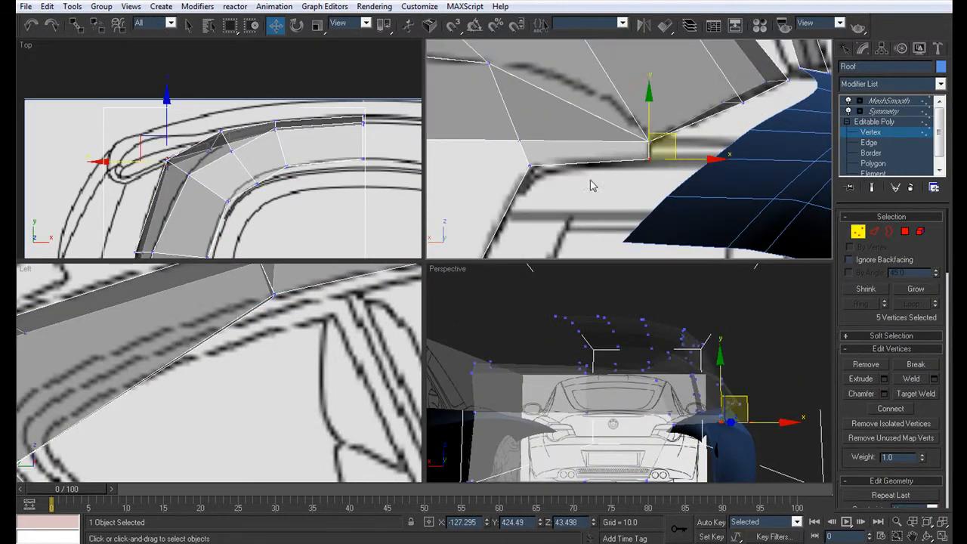
pyautogui.scroll(-2, 682, 159)
pyautogui.moveTo(606, 335)
pyautogui.keyDown('alt'); pyautogui.mouseDown(button='middle')
pyautogui.moveTo(621, 346)
pyautogui.moveTo(614, 342)
pyautogui.mouseUp(button='middle'); pyautogui.keyUp('alt')
pyautogui.hotkey('alt', 'w')
pyautogui.hotkey('alt', 'x')
pyautogui.keyDown('alt'); pyautogui.moveTo(564, 298); pyautogui.dragTo(473, 347, button='middle'); pyautogui.keyUp('alt')
pyautogui.scroll(-4, 541, 291)
pyautogui.press('F4')
pyautogui.scroll(3, 476, 345)
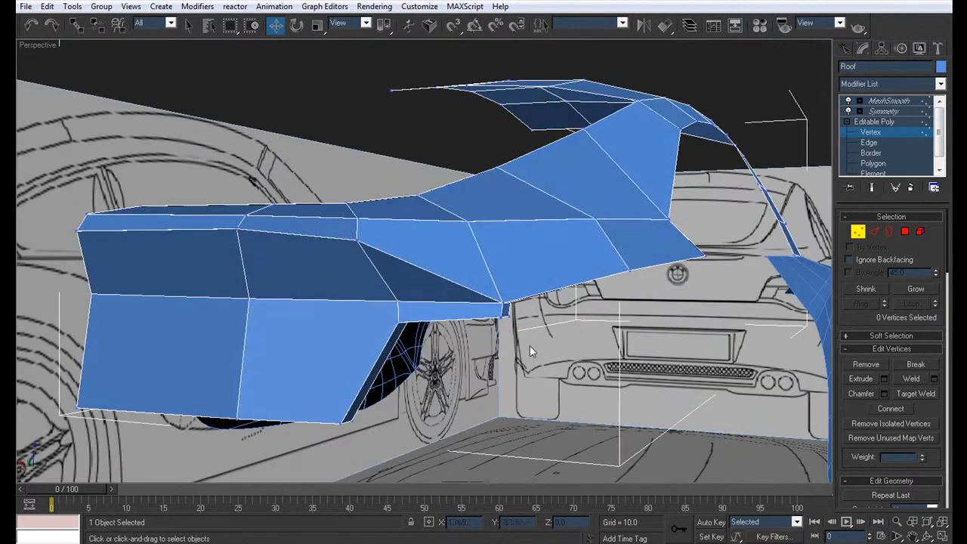
# Target-weld duplicate vertices at the notch corner beside the tail light opening and display the smoothed result.
pyautogui.click(889, 115)
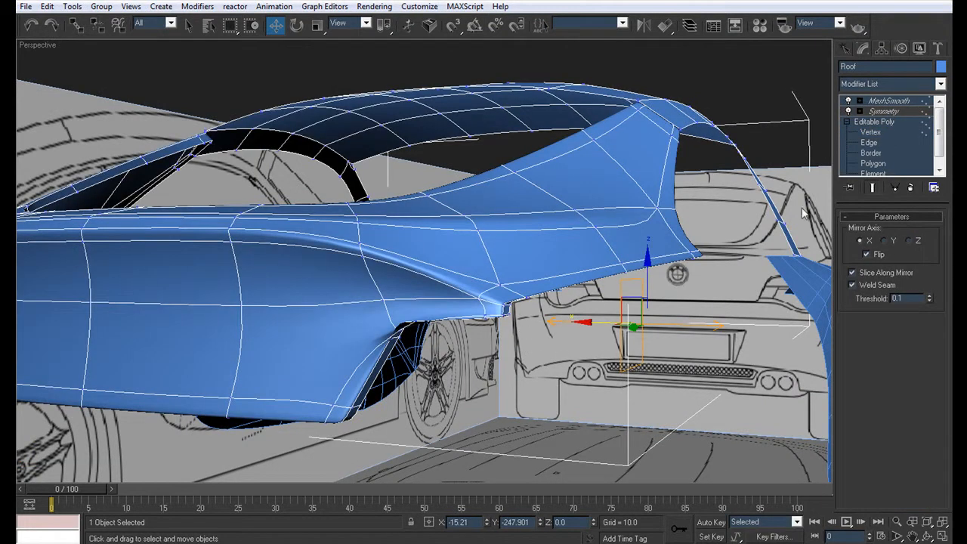
pyautogui.click(871, 132)
pyautogui.scroll(5, 387, 317)
pyautogui.keyDown('alt'); pyautogui.moveTo(387, 318); pyautogui.dragTo(535, 322, button='middle'); pyautogui.keyUp('alt')
pyautogui.moveTo(340, 275); pyautogui.dragTo(325, 295)
pyautogui.keyDown('alt'); pyautogui.moveTo(324, 295); pyautogui.dragTo(305, 264, button='middle'); pyautogui.keyUp('alt')
pyautogui.moveTo(452, 266); pyautogui.dragTo(431, 259, button='middle')
pyautogui.hotkey('ctrl', 'shift', 'w')
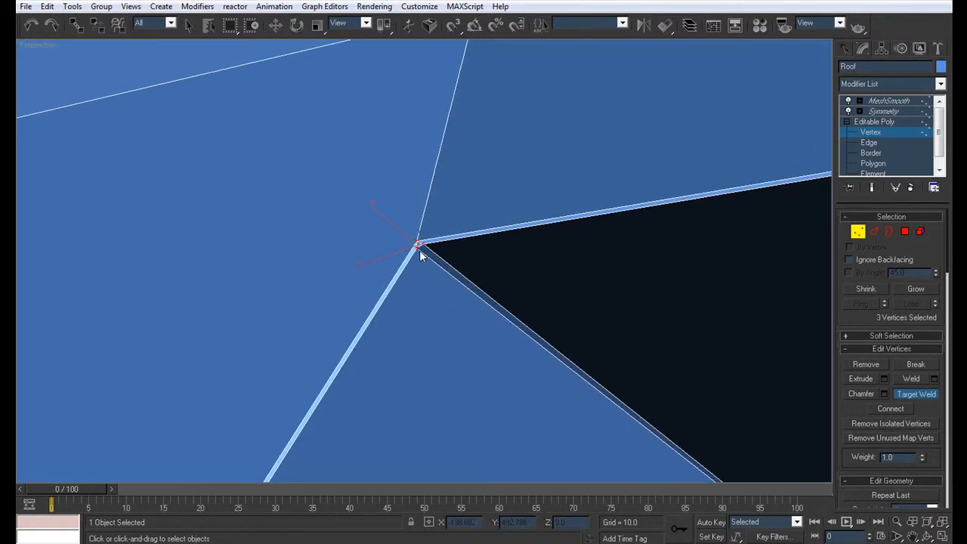
pyautogui.scroll(-8, 466, 217)
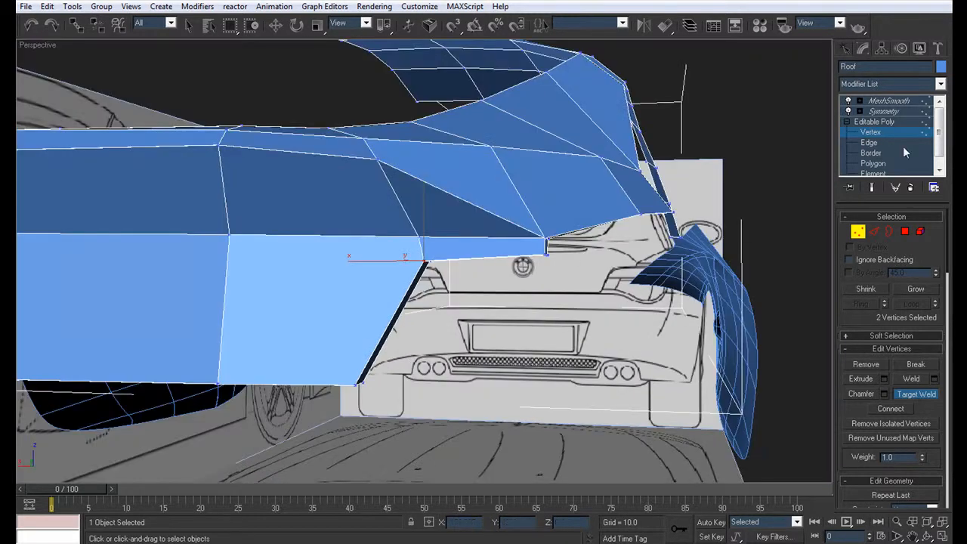
pyautogui.click(876, 132)
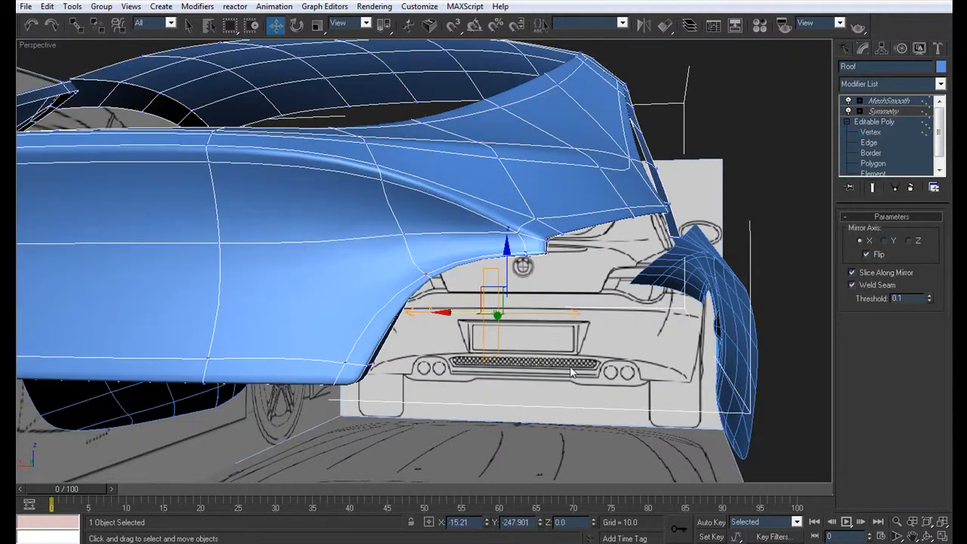
# Select the short edge rising from the notch corner and examine the remaining unwelded vertices around it.
pyautogui.click(872, 132)
pyautogui.scroll(5, 421, 258)
pyautogui.keyDown('alt'); pyautogui.moveTo(502, 300); pyautogui.dragTo(485, 287, button='middle'); pyautogui.keyUp('alt')
pyautogui.scroll(-1, 485, 287)
pyautogui.click(917, 142)
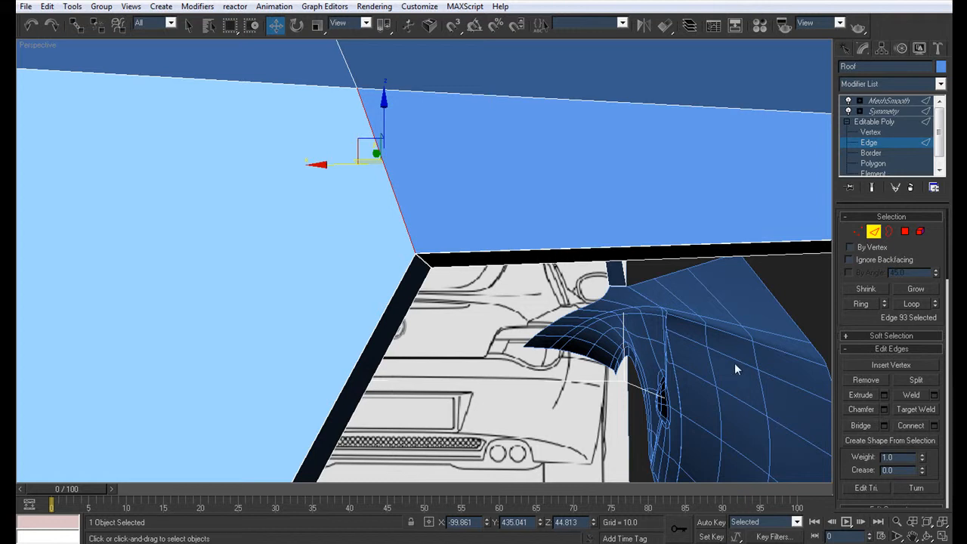
pyautogui.keyDown('alt'); pyautogui.moveTo(728, 367); pyautogui.dragTo(478, 300, button='middle'); pyautogui.keyUp('alt')
pyautogui.scroll(-6, 464, 324)
pyautogui.scroll(7, 480, 323)
pyautogui.scroll(2, 479, 300)
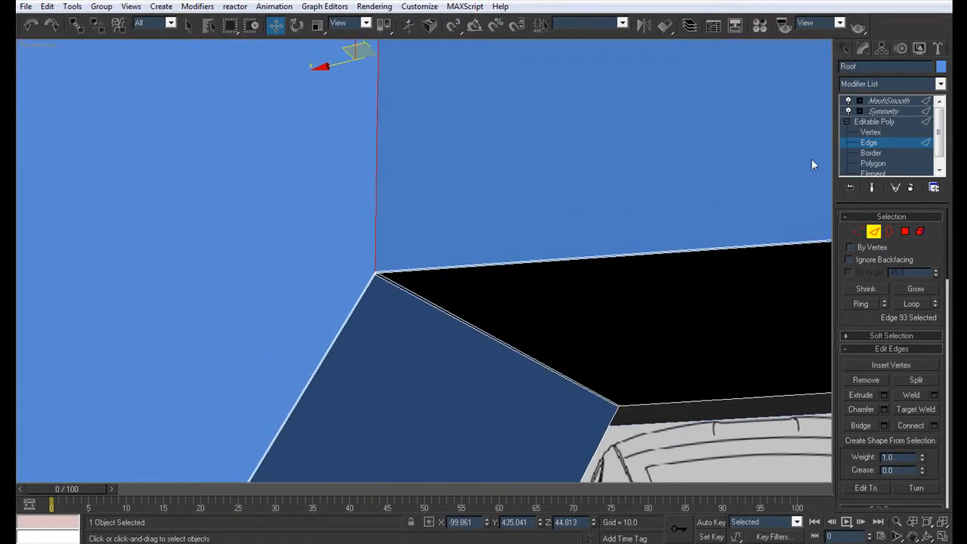
# Target-weld the remaining duplicate vertices at the outer and inner points of the notch corner.
pyautogui.click(897, 133)
pyautogui.moveTo(362, 265); pyautogui.dragTo(362, 263)
pyautogui.press('z')
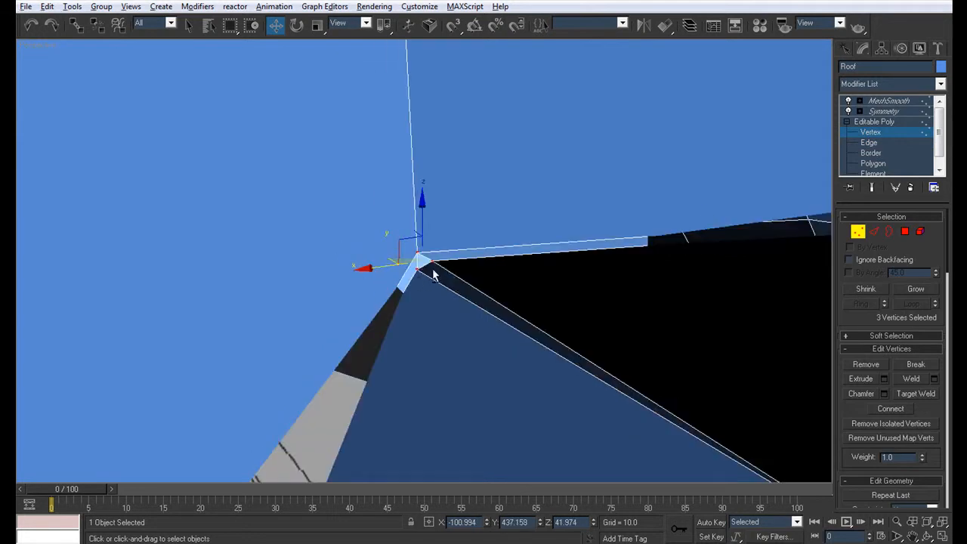
pyautogui.click(418, 271)
pyautogui.scroll(-4, 468, 267)
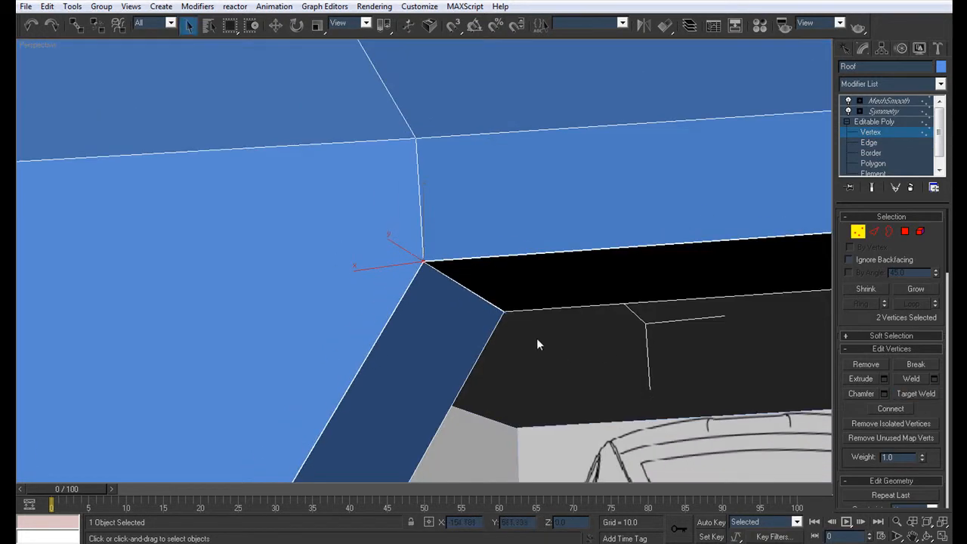
pyautogui.moveTo(483, 300); pyautogui.dragTo(484, 297)
pyautogui.press('z')
pyautogui.scroll(-2, 484, 295)
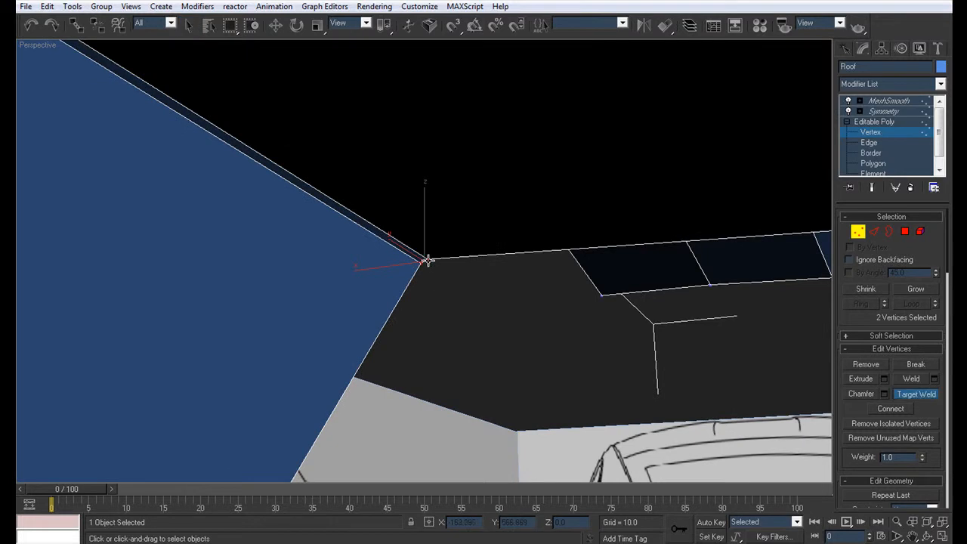
pyautogui.click(432, 265)
pyautogui.scroll(-3, 452, 268)
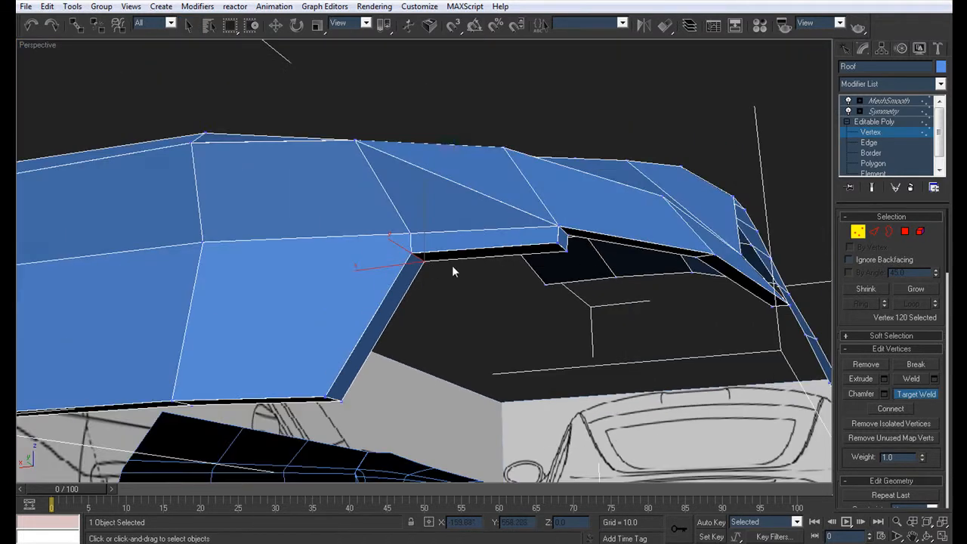
# Inspect the smoothed rear end from behind, with and without edge lines, then reselect the Roof.
pyautogui.click(878, 112)
pyautogui.scroll(-5, 481, 323)
pyautogui.click(481, 322)
pyautogui.keyDown('alt'); pyautogui.moveTo(400, 264); pyautogui.dragTo(431, 292, button='middle'); pyautogui.keyUp('alt')
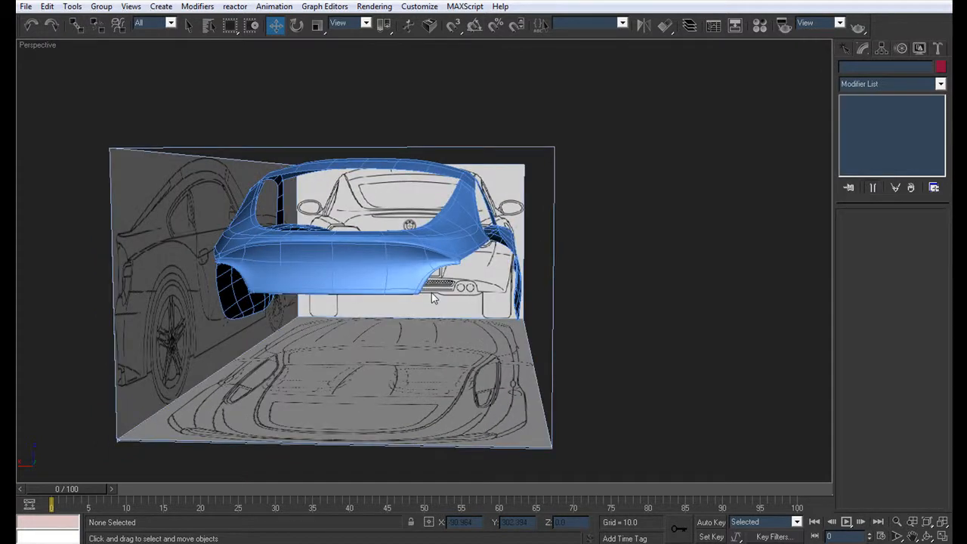
pyautogui.scroll(5, 432, 293)
pyautogui.click(446, 266)
pyautogui.press('F4')
# Select the inner edge at the notch corner and extend the selection to its full edge loop.
pyautogui.click(871, 144)
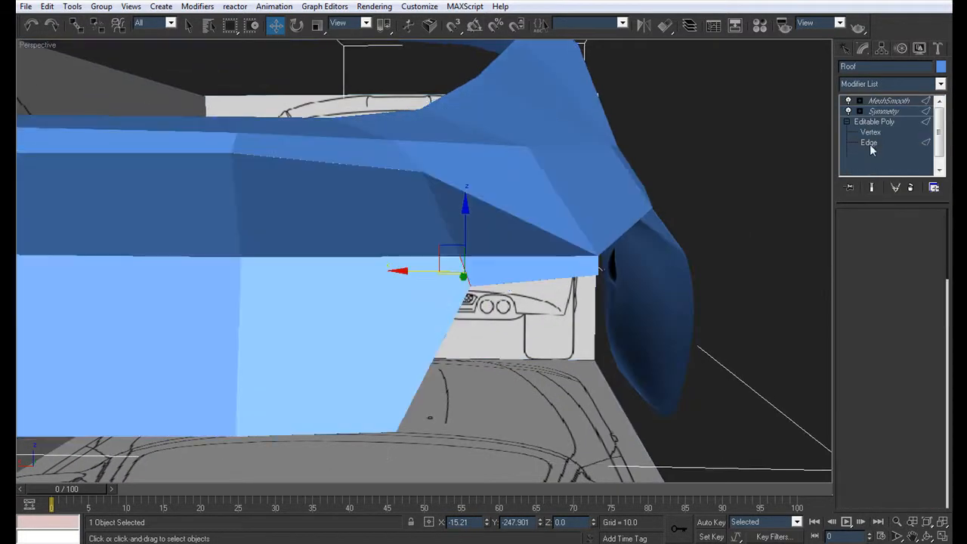
pyautogui.press('F4')
pyautogui.keyDown('alt'); pyautogui.moveTo(491, 296); pyautogui.dragTo(405, 232, button='middle'); pyautogui.keyUp('alt')
pyautogui.scroll(5, 369, 297)
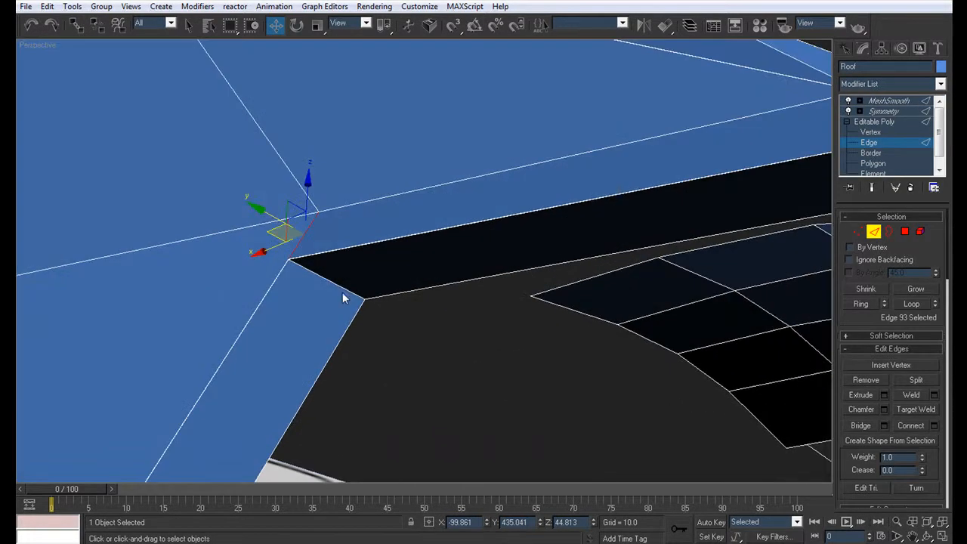
pyautogui.click(323, 278)
pyautogui.moveTo(332, 278); pyautogui.dragTo(452, 279, button='middle')
pyautogui.scroll(3, 452, 279)
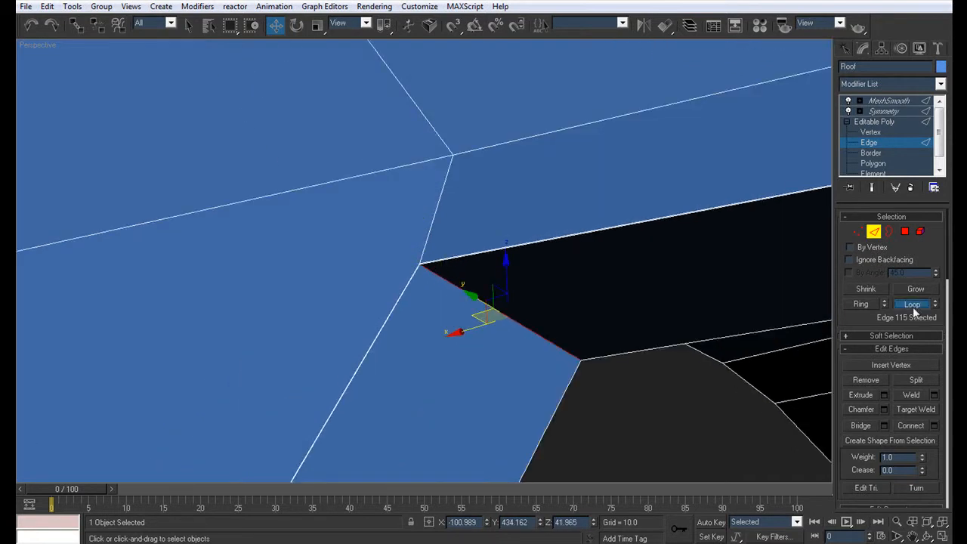
pyautogui.scroll(-8, 515, 332)
pyautogui.keyDown('alt'); pyautogui.moveTo(483, 274); pyautogui.dragTo(476, 296, button='middle'); pyautogui.keyUp('alt')
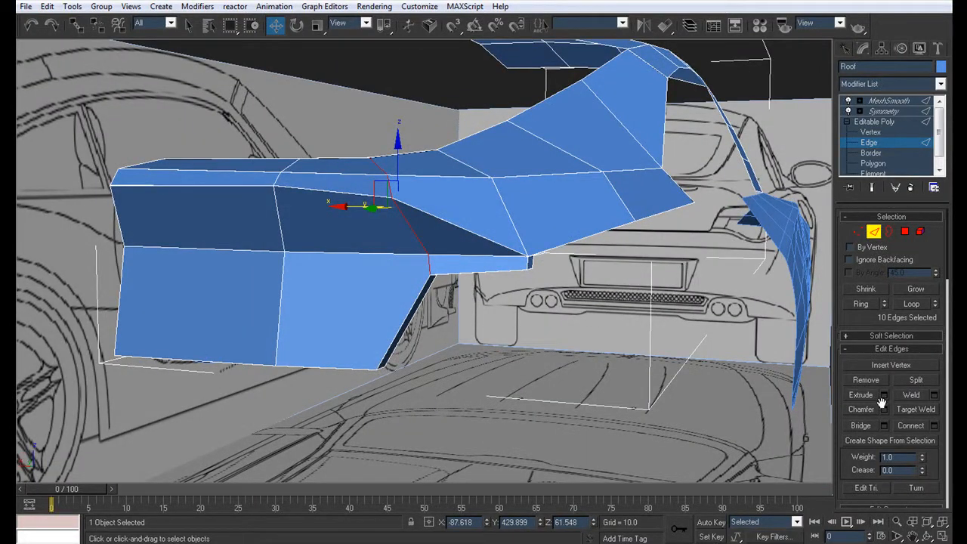
# Try chamfering the selected edge loop through the notch corner into two parallel loops.
pyautogui.keyDown('alt'); pyautogui.moveTo(597, 336); pyautogui.dragTo(505, 264, button='middle'); pyautogui.keyUp('alt')
pyautogui.scroll(4, 566, 350)
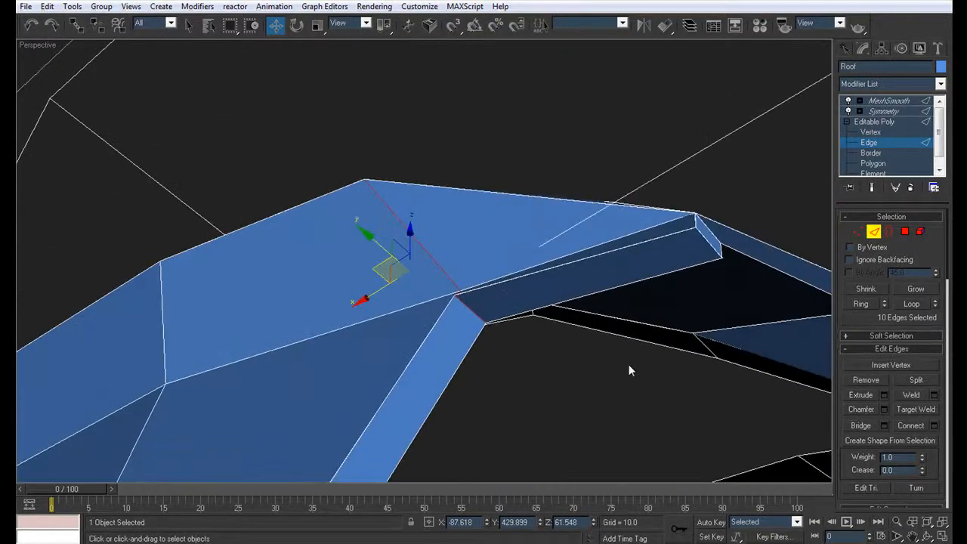
pyautogui.click(862, 409)
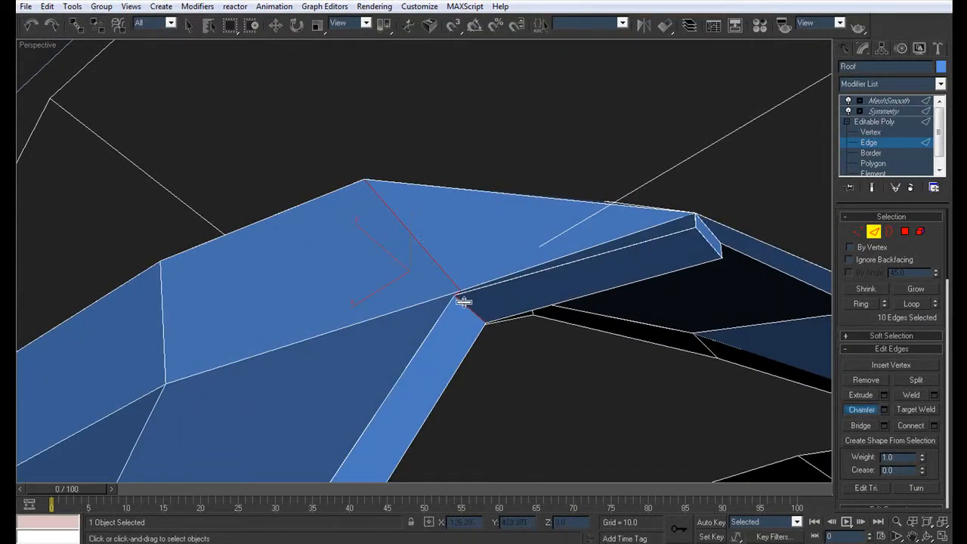
pyautogui.moveTo(481, 298)
pyautogui.keyDown('alt'); pyautogui.mouseDown(button='middle')
pyautogui.moveTo(468, 280)
pyautogui.moveTo(469, 309)
pyautogui.mouseUp(button='middle'); pyautogui.keyUp('alt')
pyautogui.scroll(-4, 468, 309)
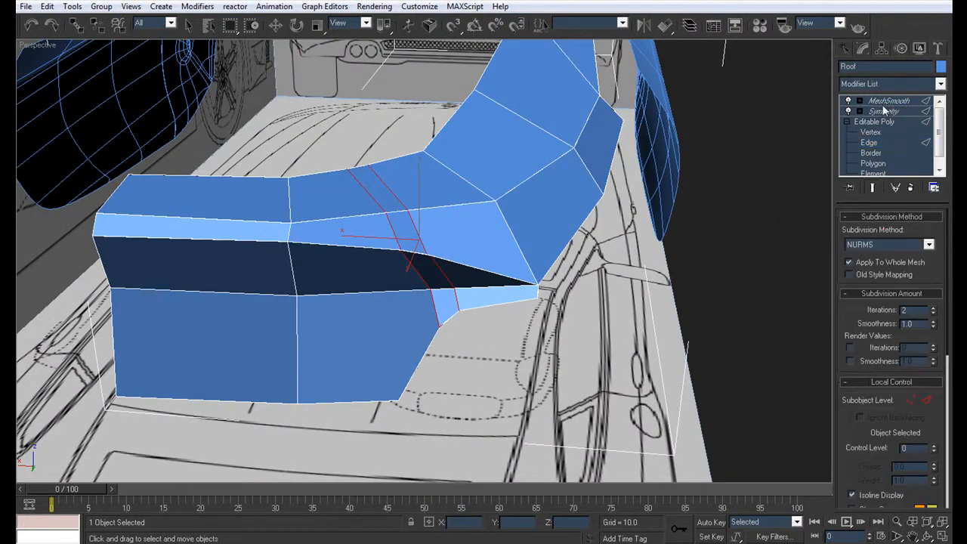
# Inspect how the chamfered loop rounds the notch corner on the smoothed mesh.
pyautogui.click(887, 101)
pyautogui.click(561, 346)
pyautogui.press('F4')
pyautogui.keyDown('alt'); pyautogui.moveTo(440, 326); pyautogui.dragTo(438, 306, button='middle'); pyautogui.keyUp('alt')
pyautogui.scroll(-5, 450, 276)
pyautogui.scroll(5, 455, 315)
pyautogui.scroll(6, 438, 300)
pyautogui.scroll(-5, 433, 296)
pyautogui.click(436, 302)
pyautogui.keyDown('alt'); pyautogui.moveTo(457, 321); pyautogui.dragTo(475, 311, button='middle'); pyautogui.keyUp('alt')
pyautogui.scroll(3, 475, 312)
# Chamfer the single edge loop through the notch corner by about 3.05, without applying a further chamfer.
pyautogui.click(869, 143)
pyautogui.keyDown('alt'); pyautogui.moveTo(679, 265); pyautogui.dragTo(509, 272, button='middle'); pyautogui.keyUp('alt')
pyautogui.scroll(4, 510, 276)
pyautogui.press('F4')
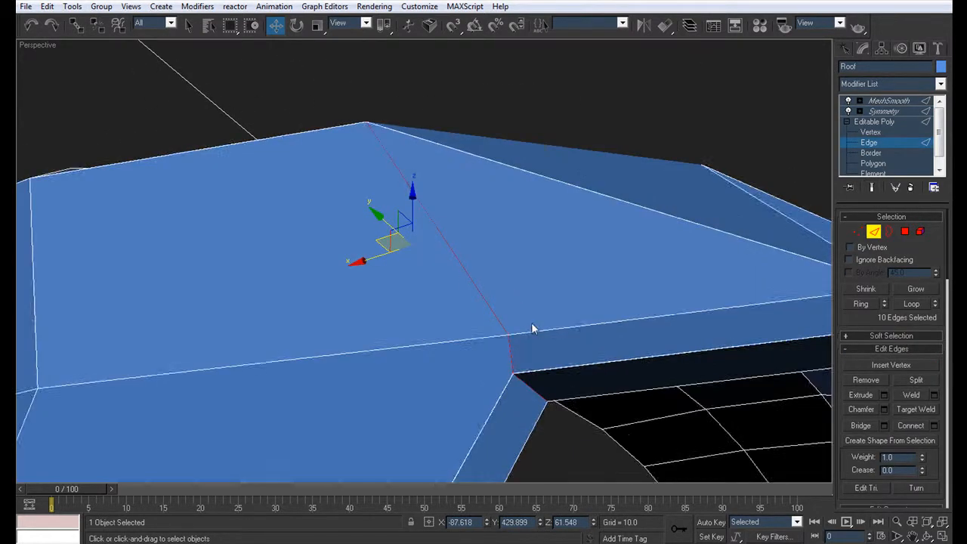
pyautogui.scroll(-2, 529, 326)
pyautogui.moveTo(506, 311); pyautogui.dragTo(384, 240, button='middle')
pyautogui.scroll(-2, 400, 273)
pyautogui.keyDown('alt'); pyautogui.moveTo(403, 275); pyautogui.dragTo(410, 294, button='middle'); pyautogui.keyUp('alt')
pyautogui.scroll(2, 409, 295)
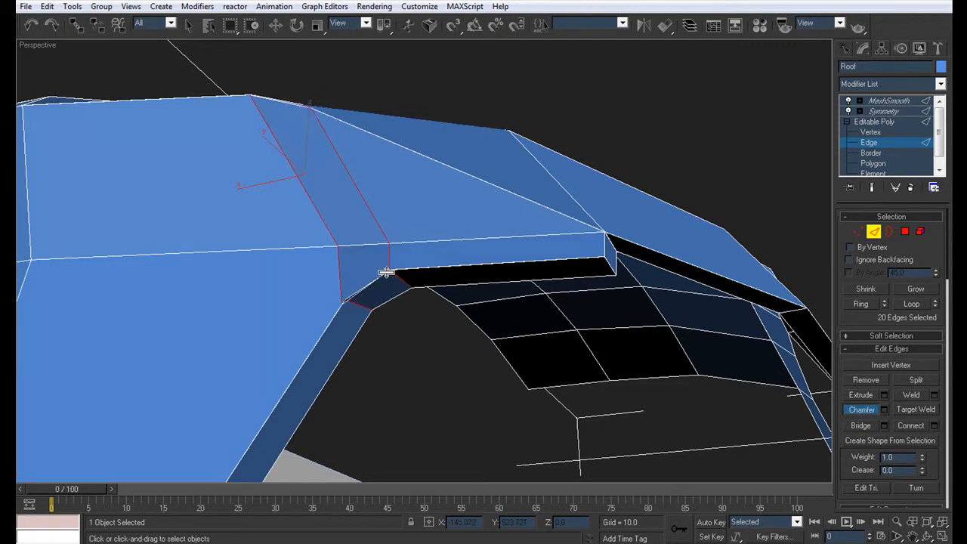
pyautogui.keyDown('alt'); pyautogui.moveTo(391, 226); pyautogui.dragTo(428, 235, button='middle'); pyautogui.keyUp('alt')
pyautogui.scroll(4, 428, 235)
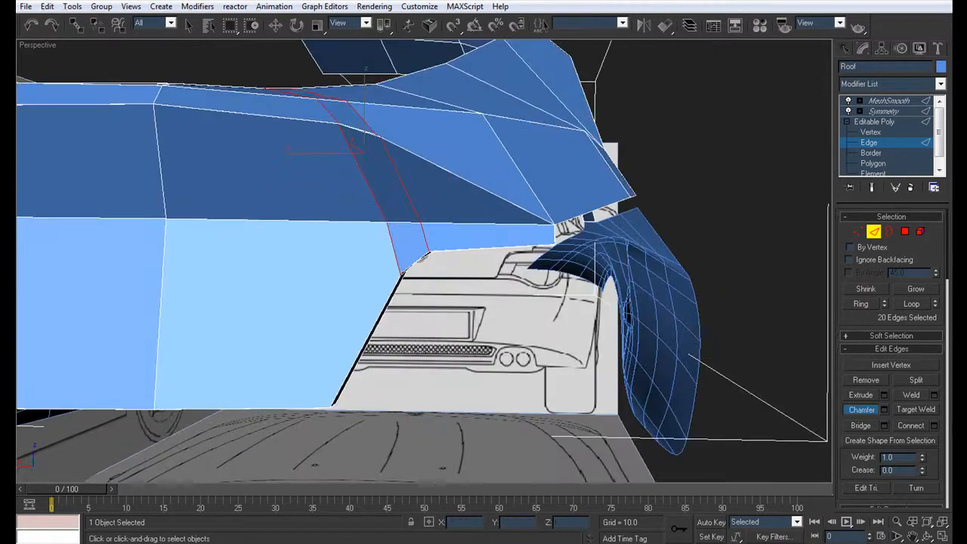
pyautogui.click(885, 409)
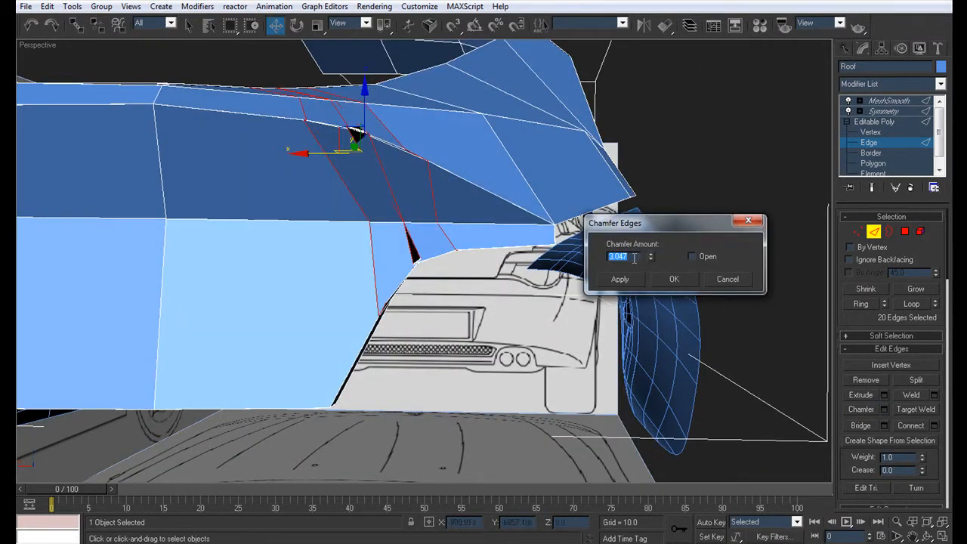
pyautogui.click(736, 280)
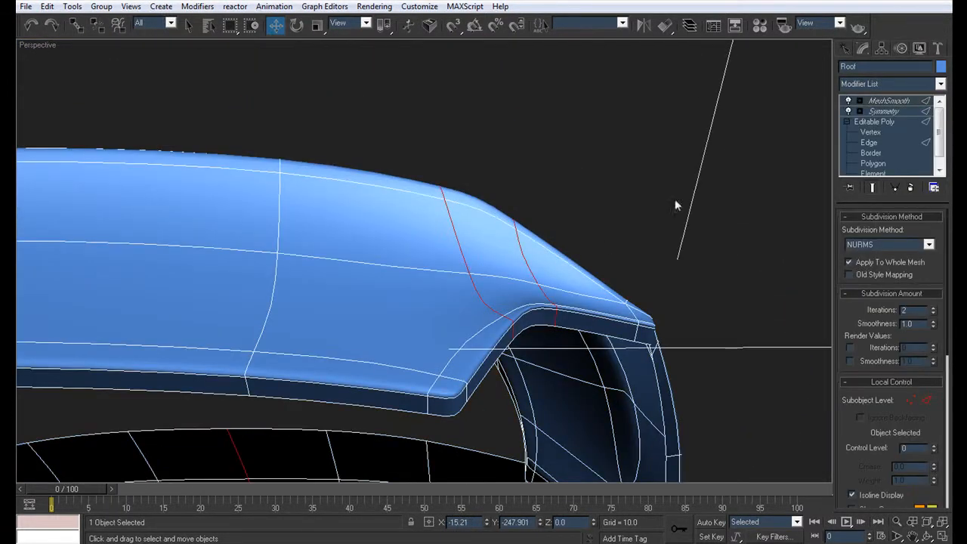
# Spread the two chamfered vertex pairs on the roof's rear lip apart along the blueprint outline in the Top view.
pyautogui.click(870, 132)
pyautogui.scroll(3, 520, 257)
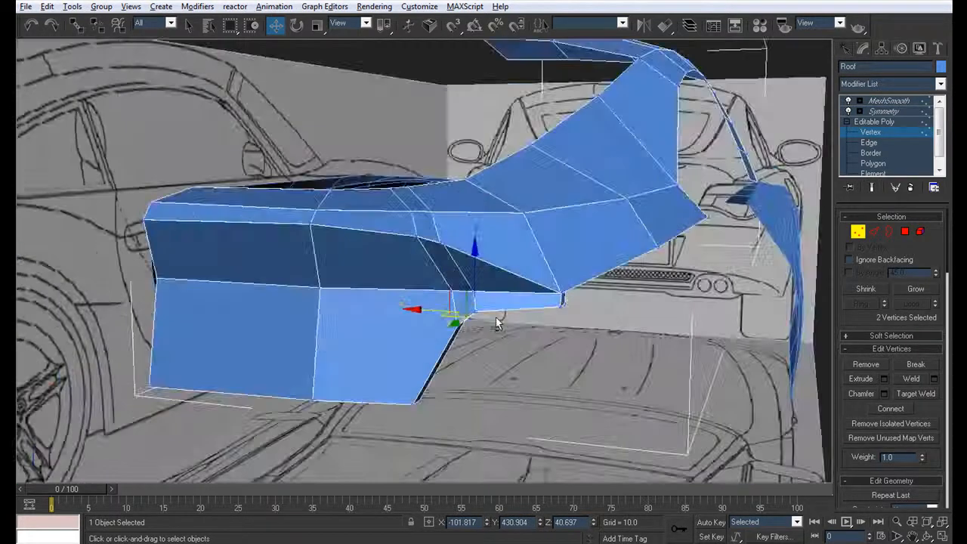
pyautogui.keyDown('alt'); pyautogui.moveTo(496, 324); pyautogui.dragTo(504, 377, button='middle'); pyautogui.keyUp('alt')
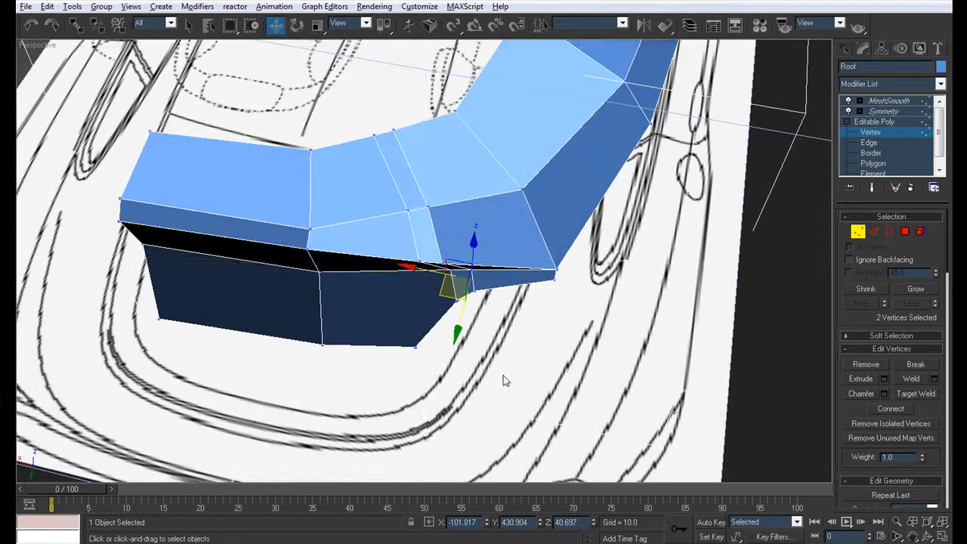
pyautogui.hotkey('alt', 'w')
pyautogui.scroll(3, 306, 250)
pyautogui.hotkey('alt', 'w')
pyautogui.scroll(3, 242, 229)
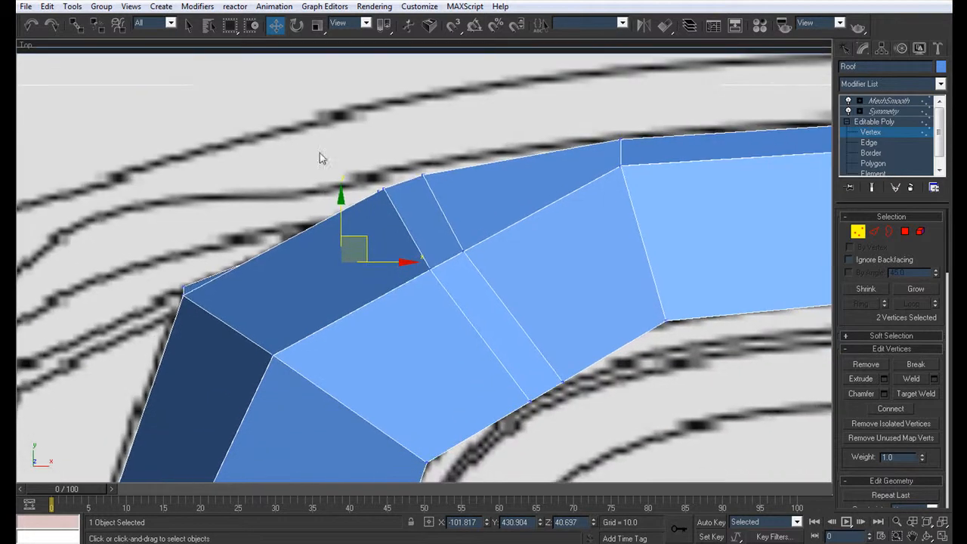
pyautogui.hotkey('alt', 'x')
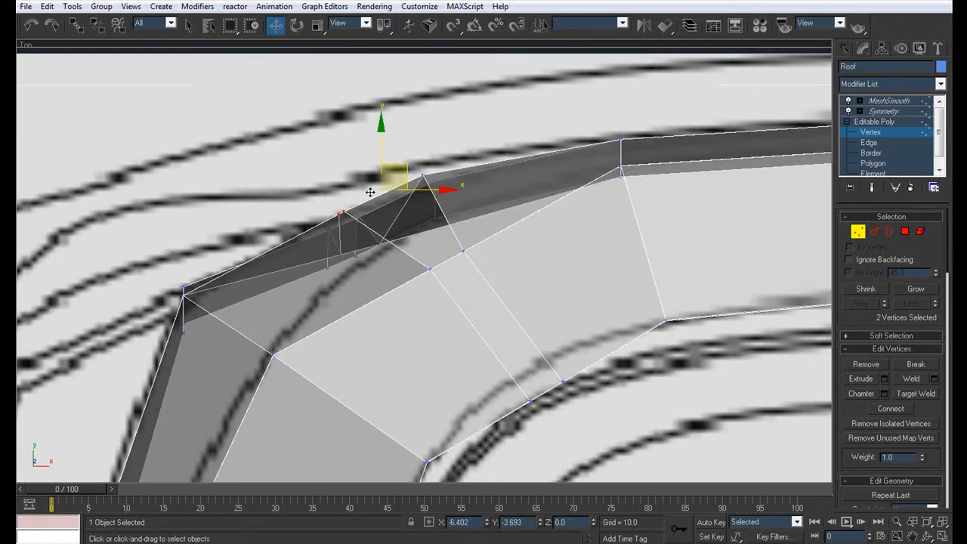
pyautogui.moveTo(370, 192); pyautogui.dragTo(369, 192)
pyautogui.moveTo(431, 181); pyautogui.dragTo(430, 182)
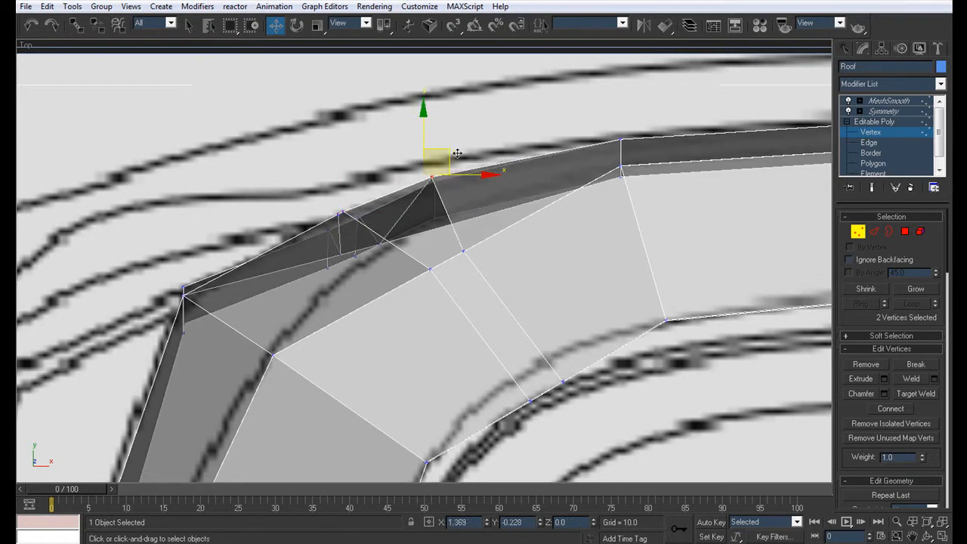
pyautogui.moveTo(463, 151); pyautogui.dragTo(462, 153)
# Inspect the smoothed rear body in perspective for the effect of the repositioned lip vertices.
pyautogui.hotkey('alt', 'w')
pyautogui.moveTo(524, 352); pyautogui.dragTo(384, 279, button='middle')
pyautogui.hotkey('alt', 'w')
pyautogui.hotkey('alt', 'x')
pyautogui.click(892, 114)
pyautogui.click(266, 378)
pyautogui.keyDown('alt'); pyautogui.moveTo(265, 378); pyautogui.dragTo(476, 335, button='middle'); pyautogui.keyUp('alt')
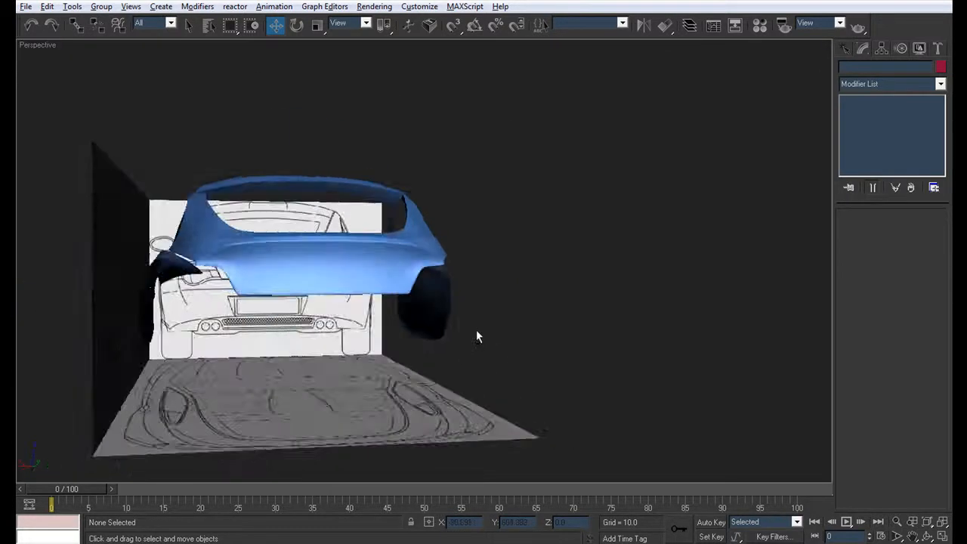
# Reposition the chamfered vertices of the roof's rear lip in the Back view to even out the lip's curve.
pyautogui.scroll(3, 476, 335)
pyautogui.hotkey('alt', 'w')
pyautogui.click(593, 166)
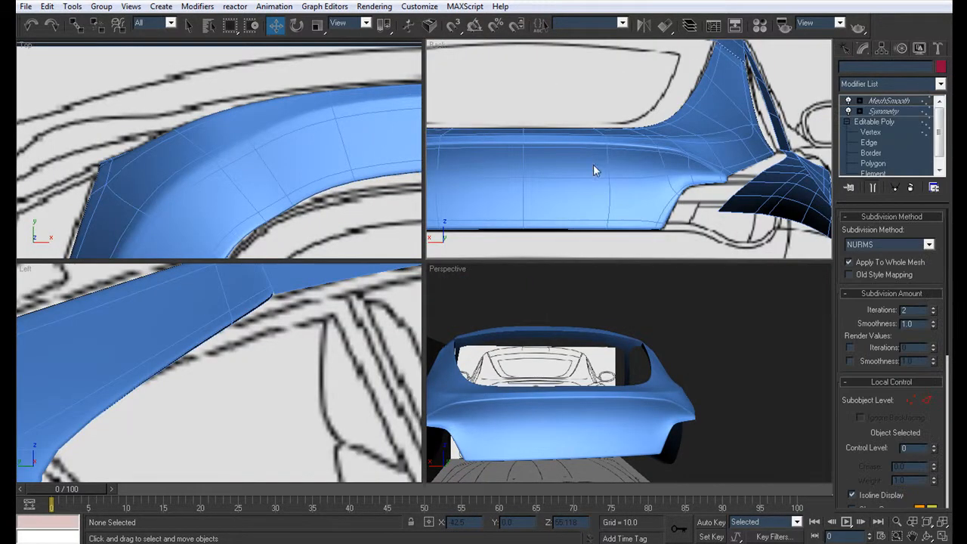
pyautogui.click(870, 133)
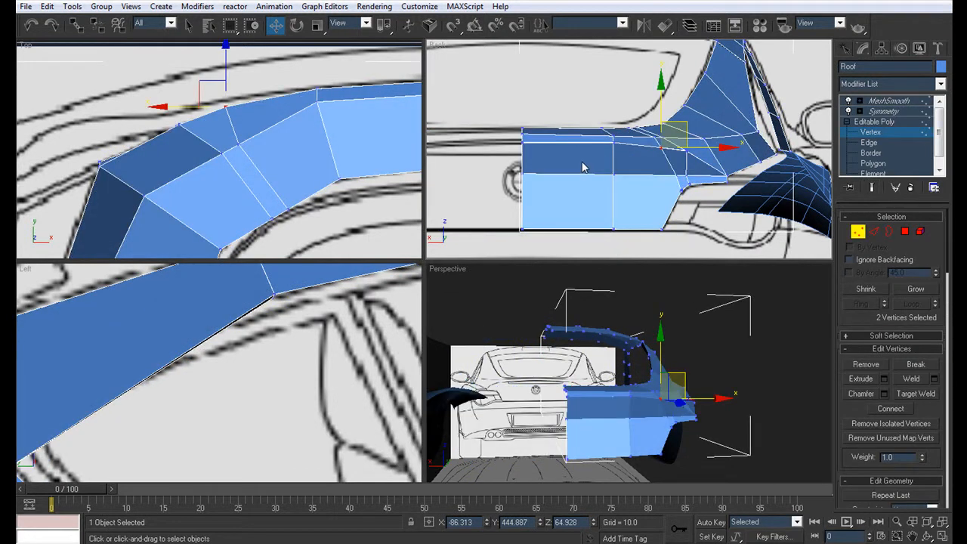
pyautogui.scroll(2, 643, 174)
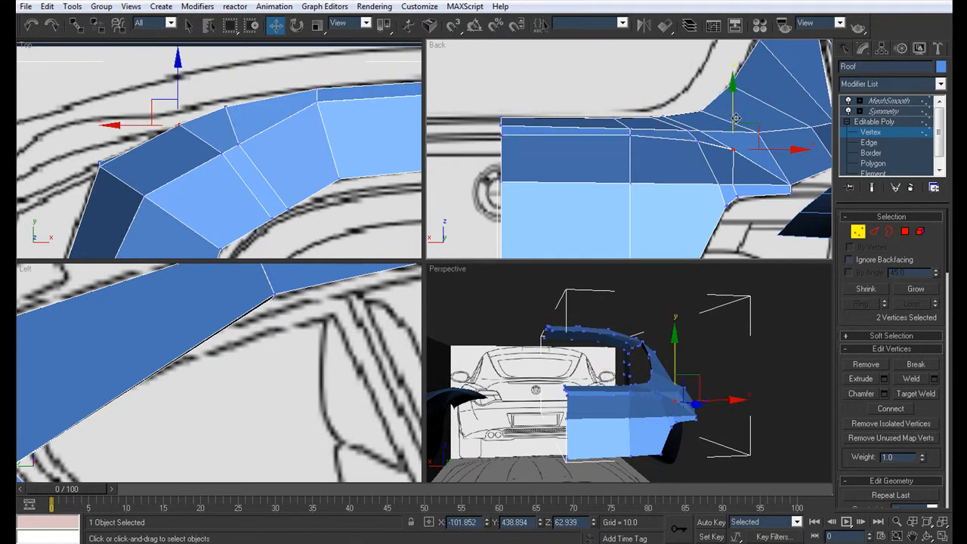
pyautogui.rightClick(678, 340)
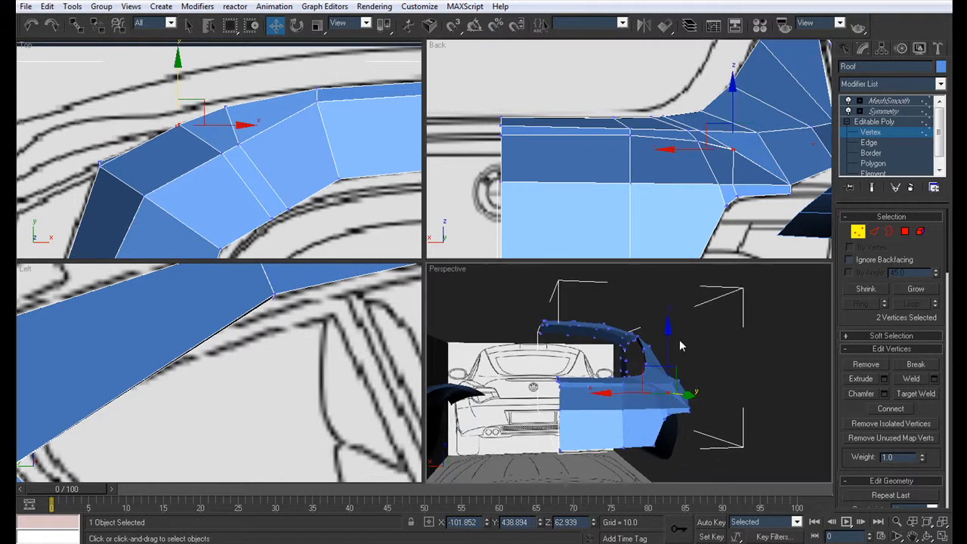
pyautogui.hotkey('alt', 'w')
pyautogui.hotkey('alt', 'x')
pyautogui.hotkey('alt', 'x')
# Compare the smoothed surface with the base mesh around the chamfered lip corner.
pyautogui.click(887, 100)
pyautogui.click(732, 341)
pyautogui.keyDown('alt'); pyautogui.moveTo(585, 385); pyautogui.dragTo(592, 420, button='middle'); pyautogui.keyUp('alt')
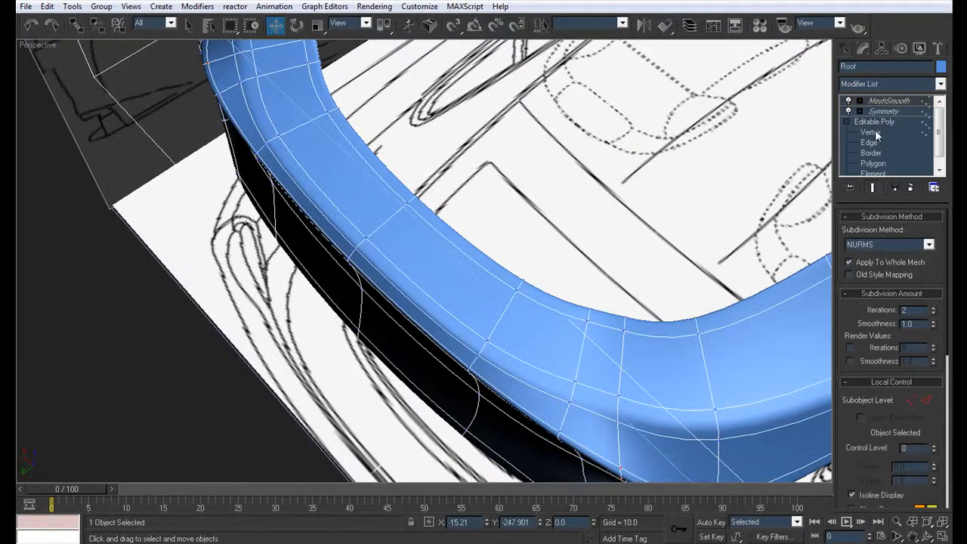
pyautogui.click(871, 132)
pyautogui.keyDown('alt'); pyautogui.moveTo(561, 345); pyautogui.dragTo(562, 312, button='middle'); pyautogui.keyUp('alt')
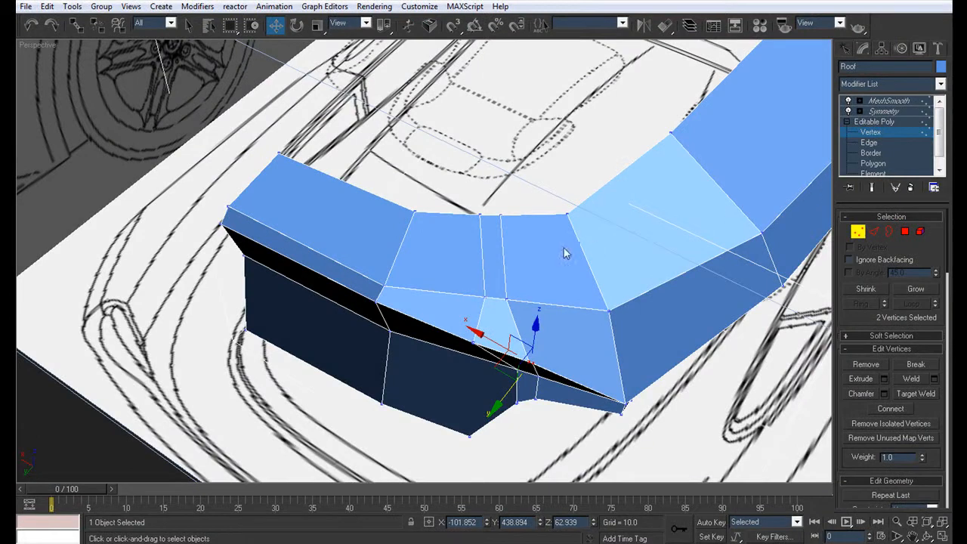
pyautogui.keyDown('alt'); pyautogui.moveTo(562, 253); pyautogui.dragTo(497, 245, button='middle'); pyautogui.keyUp('alt')
pyautogui.click(884, 111)
pyautogui.keyDown('alt'); pyautogui.moveTo(490, 317); pyautogui.dragTo(492, 294, button='middle'); pyautogui.keyUp('alt')
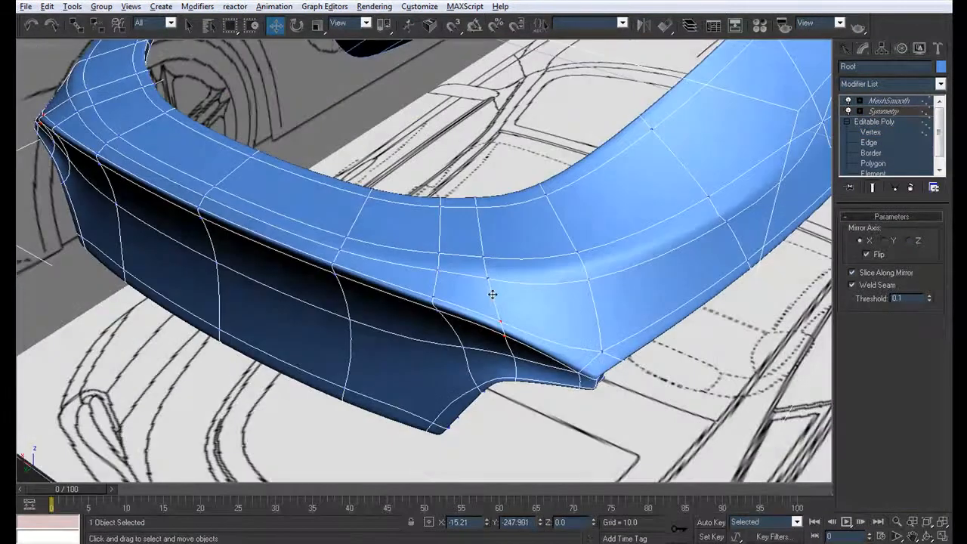
# Move the upper chamfer vertices above the lip sideways onto the neighbouring corner vertices.
pyautogui.click(871, 132)
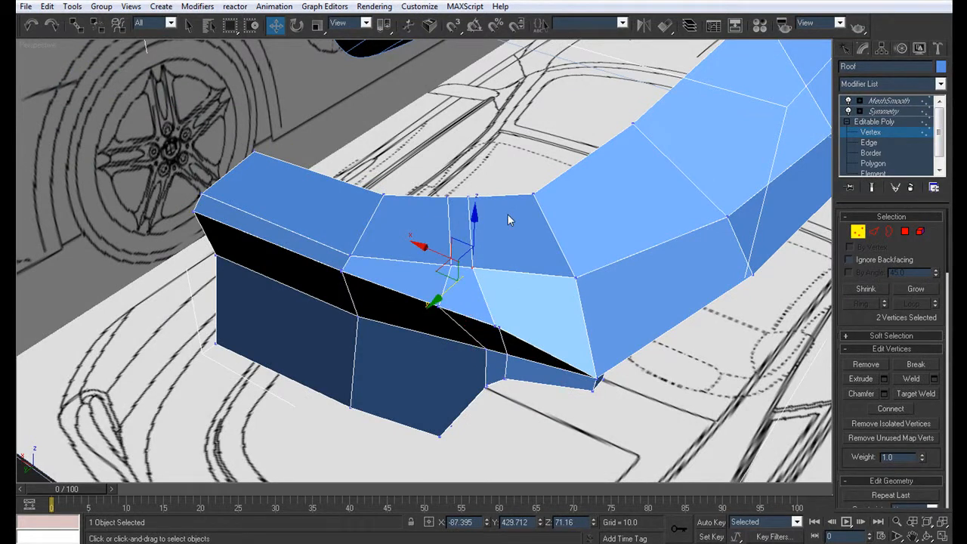
pyautogui.scroll(4, 507, 214)
pyautogui.moveTo(557, 299); pyautogui.dragTo(498, 296, button='middle')
pyautogui.scroll(2, 498, 296)
pyautogui.moveTo(572, 273); pyautogui.dragTo(438, 261, button='middle')
pyautogui.scroll(-6, 299, 242)
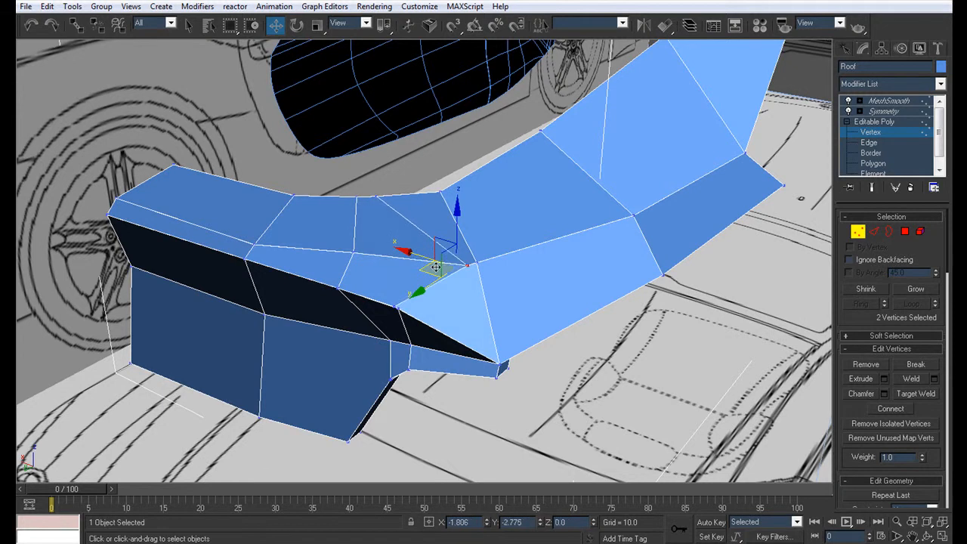
pyautogui.moveTo(463, 258); pyautogui.dragTo(463, 261)
# Target-weld the extra chamfer vertices on the upper surface and window edge to their neighbouring corner vertices.
pyautogui.press('z')
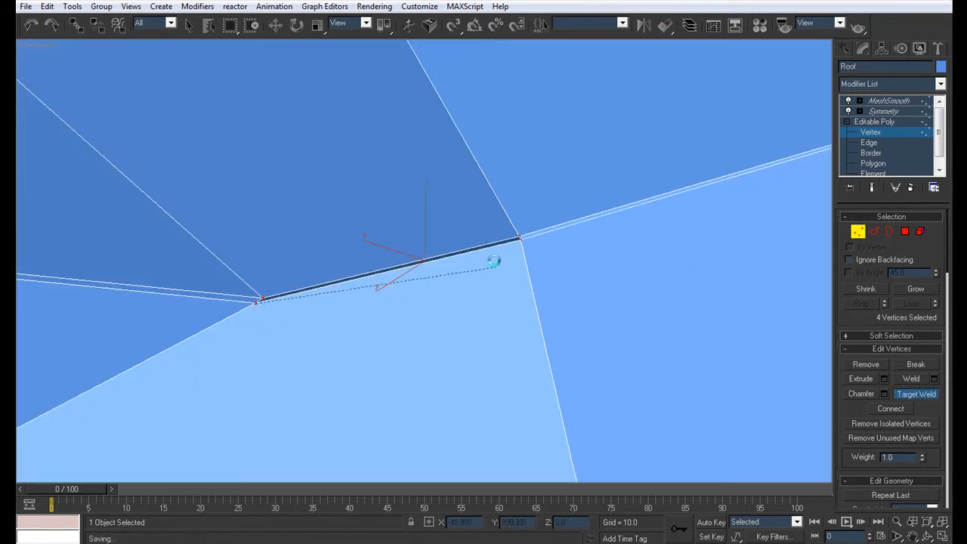
pyautogui.click(520, 239)
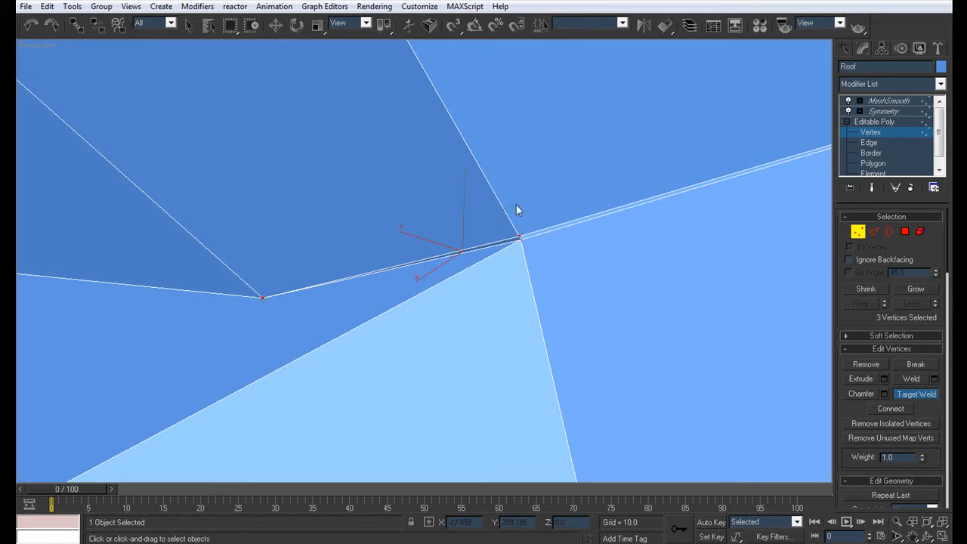
pyautogui.click(519, 238)
pyautogui.scroll(-5, 494, 201)
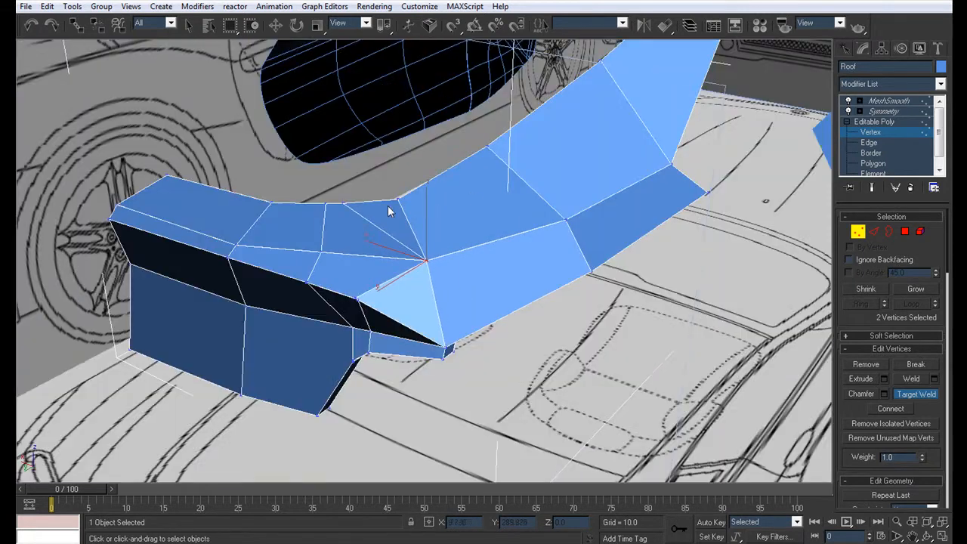
pyautogui.click(397, 199)
pyautogui.keyDown('alt'); pyautogui.moveTo(397, 216); pyautogui.dragTo(424, 305, button='middle'); pyautogui.keyUp('alt')
pyautogui.scroll(3, 424, 305)
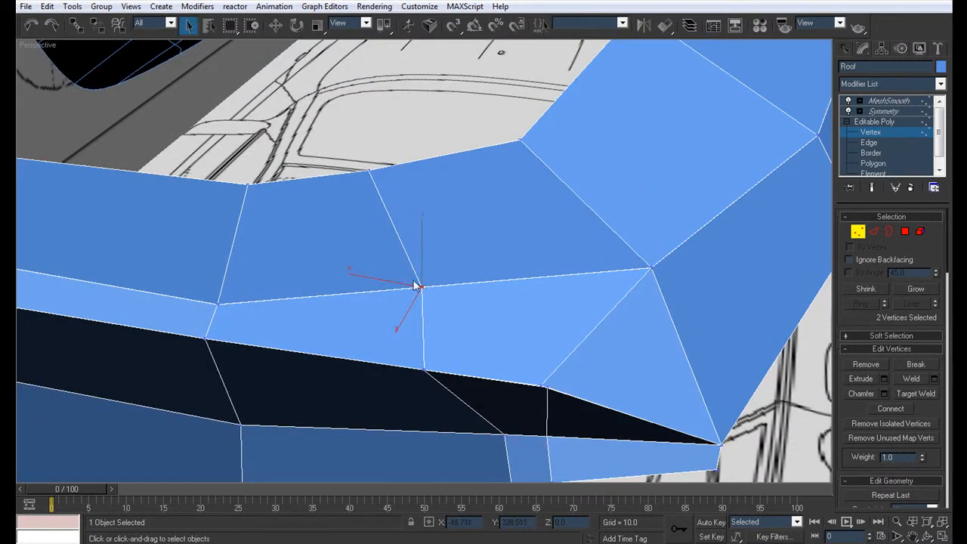
# Examine the smoothed lip and notch corner after the weld, with the edge display on.
pyautogui.scroll(-5, 452, 329)
pyautogui.click(887, 100)
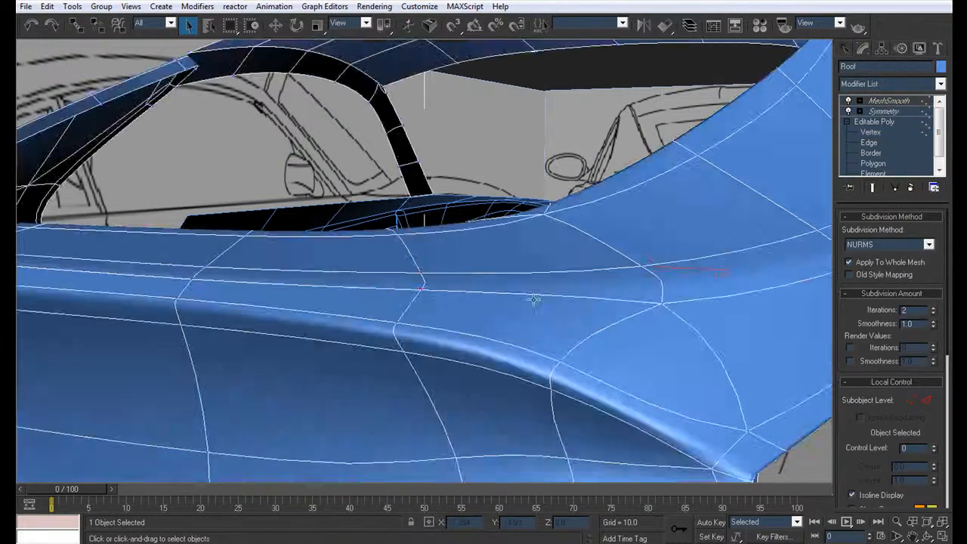
pyautogui.scroll(-3, 575, 368)
pyautogui.click(575, 369)
pyautogui.keyDown('alt'); pyautogui.moveTo(398, 306); pyautogui.dragTo(458, 328, button='middle'); pyautogui.keyUp('alt')
pyautogui.scroll(5, 460, 382)
pyautogui.click(470, 421)
pyautogui.press('F4')
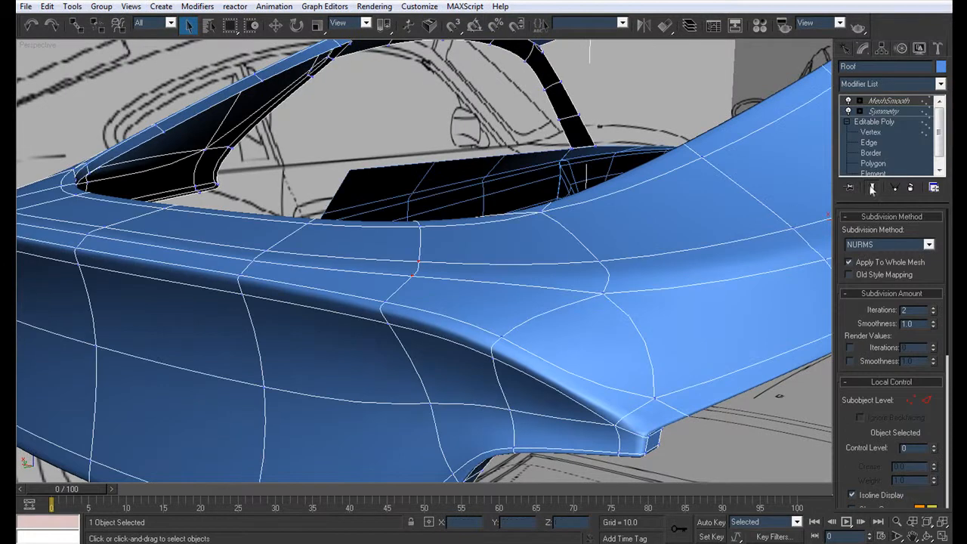
# Select the six vertices at the light notch corner and move them about -1.6 along the Y axis.
pyautogui.click(877, 133)
pyautogui.keyDown('alt'); pyautogui.moveTo(544, 254); pyautogui.dragTo(546, 378, button='middle'); pyautogui.keyUp('alt')
pyautogui.moveTo(483, 318); pyautogui.dragTo(484, 318)
pyautogui.keyDown('alt'); pyautogui.moveTo(484, 318); pyautogui.dragTo(454, 306, button='middle'); pyautogui.keyUp('alt')
pyautogui.keyDown('ctrl'); pyautogui.moveTo(435, 287); pyautogui.dragTo(435, 287); pyautogui.keyUp('ctrl')
pyautogui.keyDown('alt'); pyautogui.moveTo(435, 288); pyautogui.dragTo(371, 317, button='middle'); pyautogui.keyUp('alt')
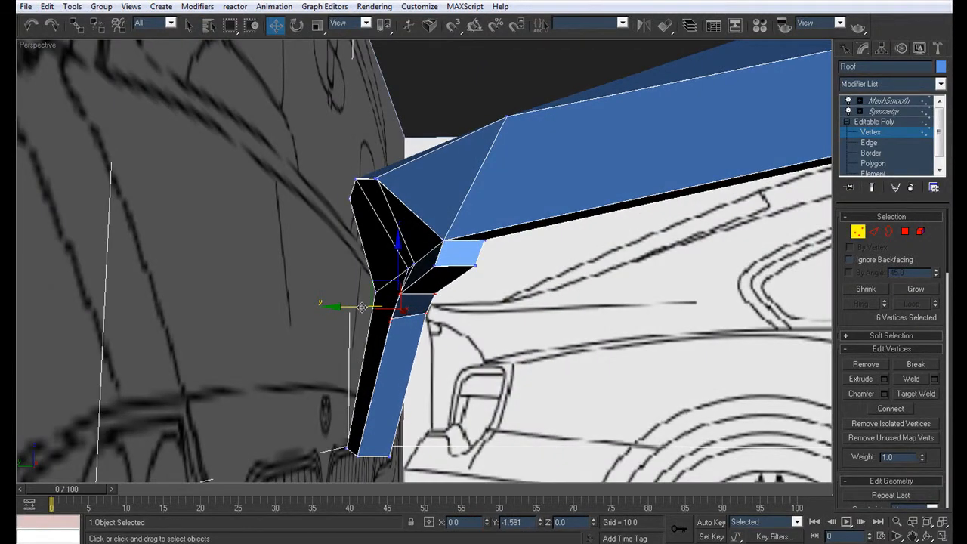
# Return to the smoothed model without edge display and unhide the Back and Back + Side layers.
pyautogui.click(897, 113)
pyautogui.click(594, 347)
pyautogui.press('F4')
pyautogui.keyDown('alt'); pyautogui.moveTo(593, 348); pyautogui.dragTo(561, 316, button='middle'); pyautogui.keyUp('alt')
pyautogui.scroll(-5, 524, 341)
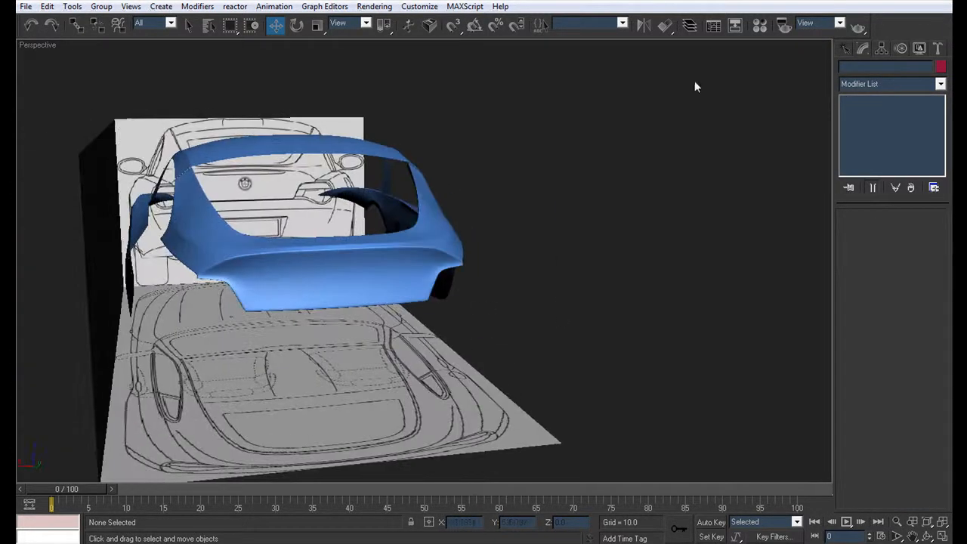
pyautogui.click(690, 26)
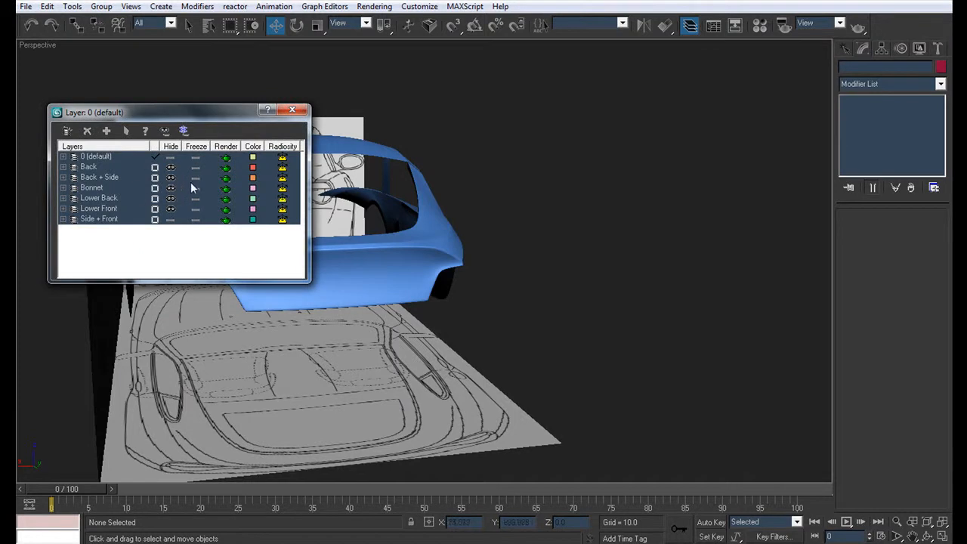
pyautogui.click(171, 168)
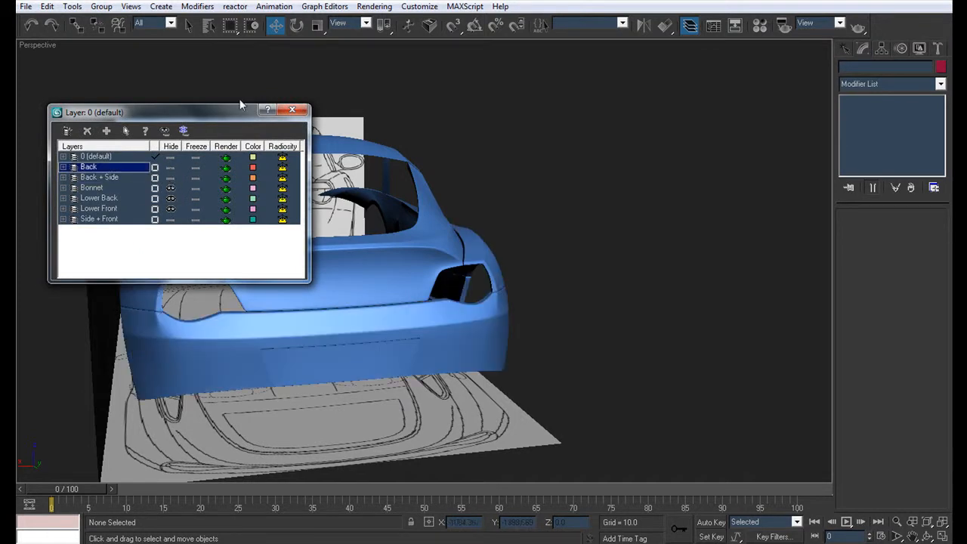
pyautogui.click(292, 113)
# Examine the gaps between the roof, rear side panel and rear bumper around the tail light opening.
pyautogui.scroll(-4, 361, 203)
pyautogui.keyDown('alt'); pyautogui.moveTo(409, 227); pyautogui.dragTo(499, 218, button='middle'); pyautogui.keyUp('alt')
pyautogui.hotkey('alt', 'w')
pyautogui.scroll(-5, 244, 402)
pyautogui.keyDown('alt'); pyautogui.moveTo(597, 362); pyautogui.dragTo(756, 393, button='middle'); pyautogui.keyUp('alt')
pyautogui.scroll(5, 557, 366)
pyautogui.hotkey('alt', 'w')
pyautogui.keyDown('alt'); pyautogui.moveTo(756, 393); pyautogui.dragTo(566, 359, button='middle'); pyautogui.keyUp('alt')
pyautogui.scroll(4, 663, 404)
pyautogui.scroll(-3, 556, 382)
pyautogui.scroll(3, 560, 365)
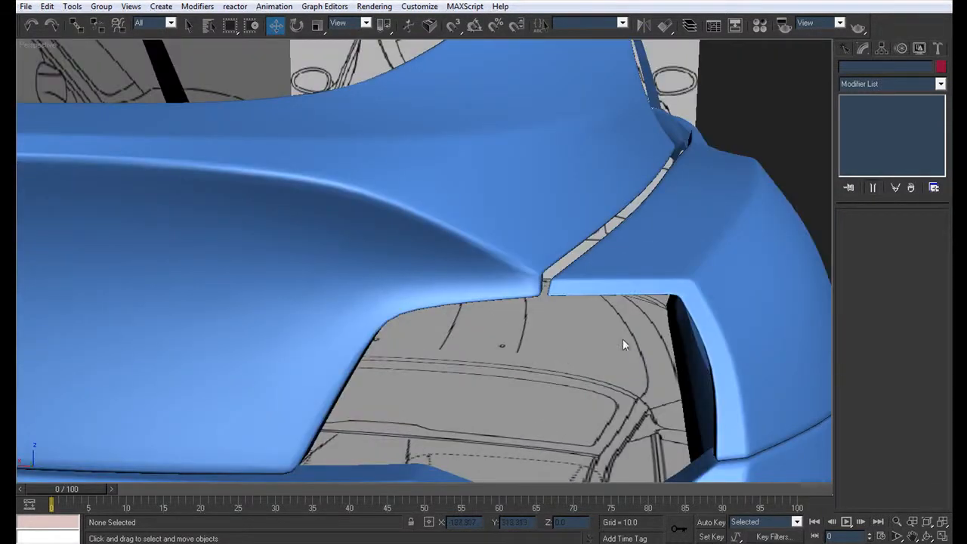
pyautogui.click(658, 273)
pyautogui.click(576, 345)
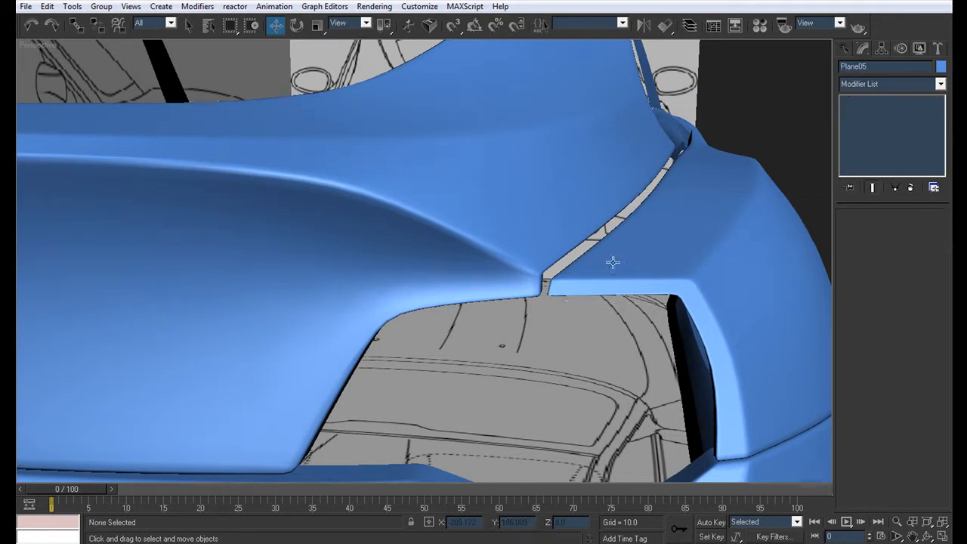
pyautogui.scroll(-4, 576, 346)
pyautogui.keyDown('alt'); pyautogui.moveTo(576, 346); pyautogui.dragTo(570, 245, button='middle'); pyautogui.keyUp('alt')
pyautogui.scroll(-3, 593, 272)
pyautogui.scroll(3, 589, 239)
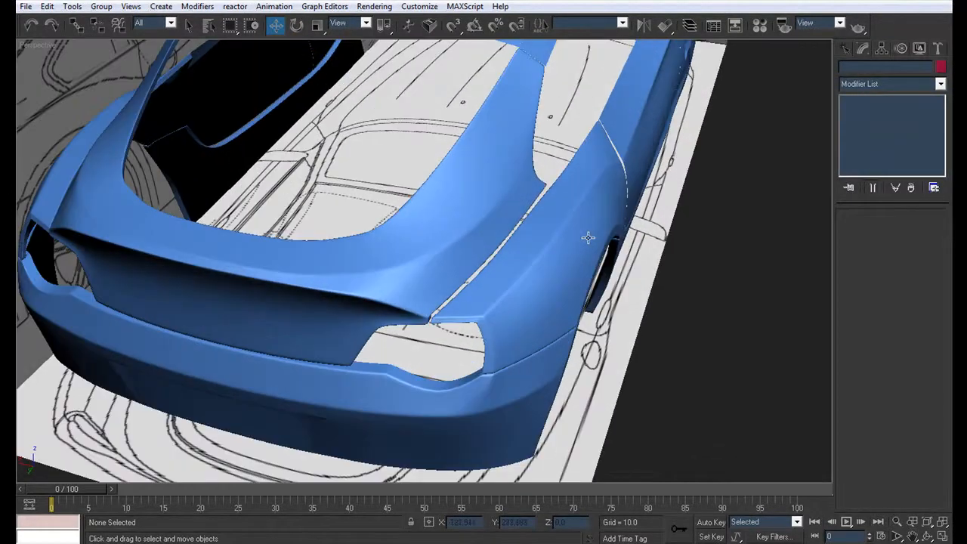
# Turn off the roof's MeshSmooth and move its outer notch-corner vertices to meet the rear side panel's corner.
pyautogui.click(590, 240)
pyautogui.click(445, 215)
pyautogui.click(869, 134)
pyautogui.keyDown('alt'); pyautogui.moveTo(470, 266); pyautogui.dragTo(393, 257, button='middle'); pyautogui.keyUp('alt')
pyautogui.scroll(5, 382, 296)
pyautogui.hotkey('alt', 'w')
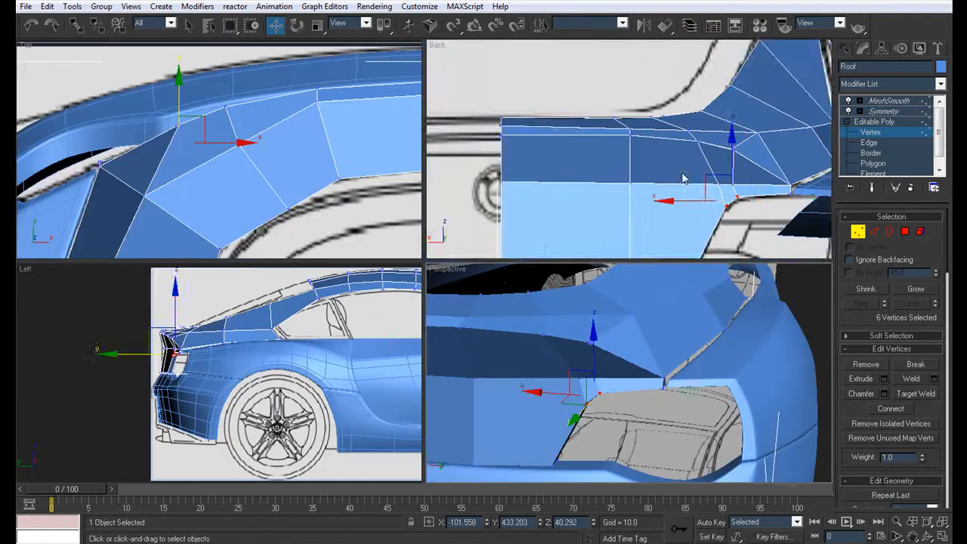
pyautogui.moveTo(699, 178); pyautogui.dragTo(551, 141, button='middle')
pyautogui.scroll(4, 551, 140)
pyautogui.hotkey('alt', 'w')
pyautogui.moveTo(717, 183); pyautogui.dragTo(678, 131, button='middle')
pyautogui.scroll(3, 677, 132)
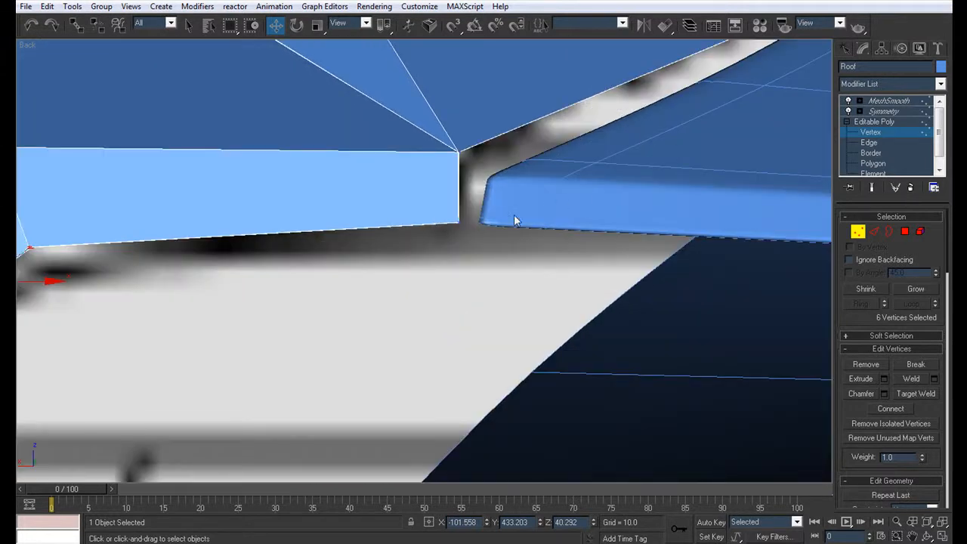
pyautogui.click(848, 102)
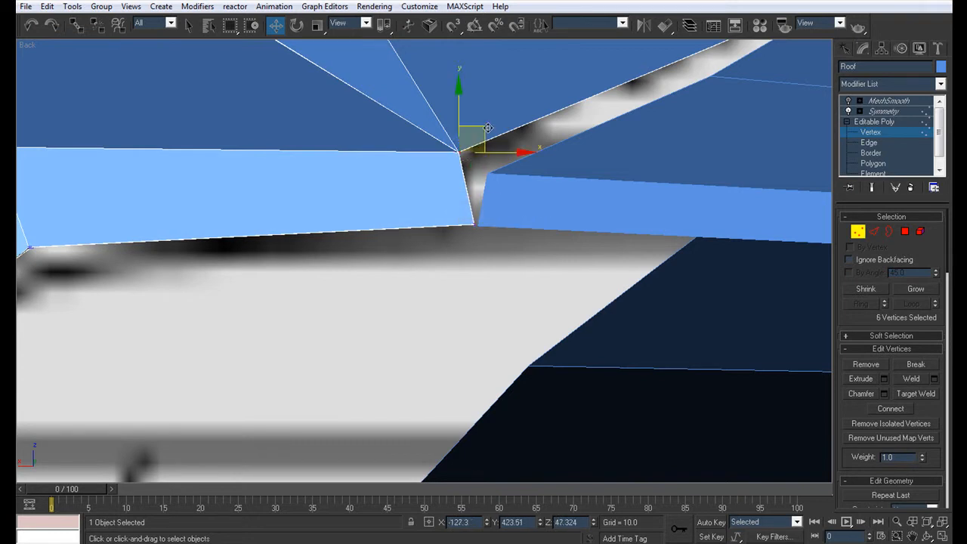
pyautogui.moveTo(486, 131); pyautogui.dragTo(500, 148)
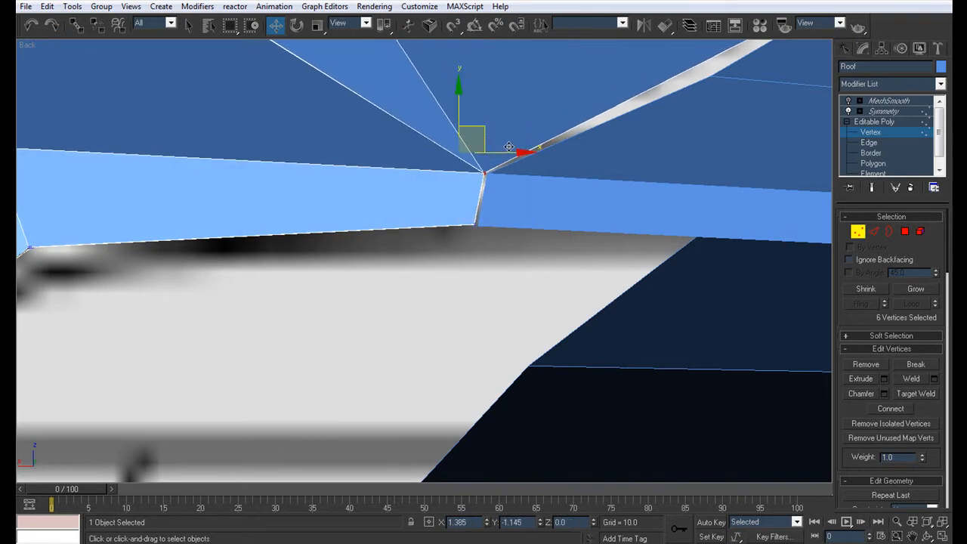
# Move the three roof vertices at the side window's lower corner about -2 along X toward the rear side panel.
pyautogui.moveTo(528, 123); pyautogui.dragTo(273, 257, button='middle')
pyautogui.scroll(-2, 340, 231)
pyautogui.moveTo(473, 175); pyautogui.dragTo(350, 224, button='middle')
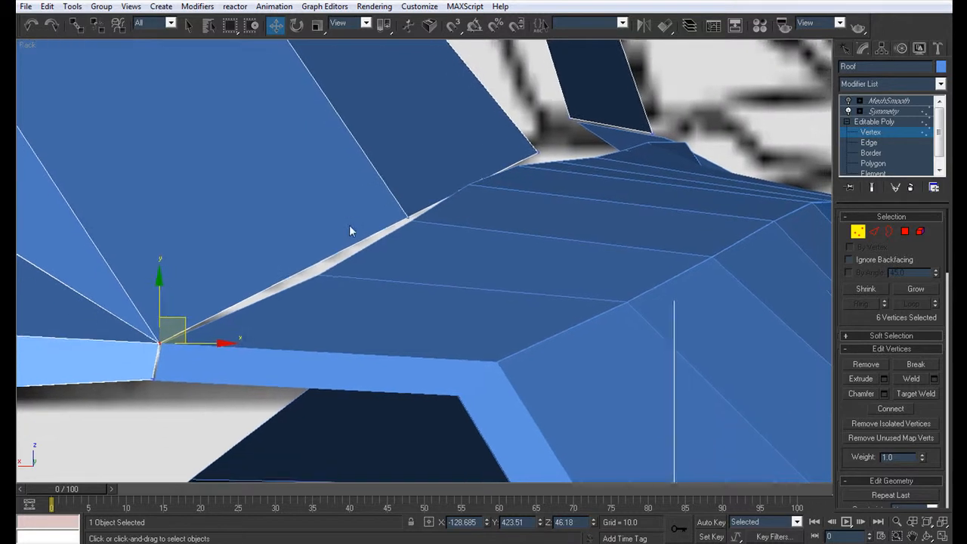
pyautogui.scroll(-3, 352, 224)
pyautogui.hotkey('alt', 'w')
pyautogui.keyDown('alt'); pyautogui.moveTo(677, 307); pyautogui.dragTo(451, 314, button='middle'); pyautogui.keyUp('alt')
pyautogui.hotkey('alt', 'w')
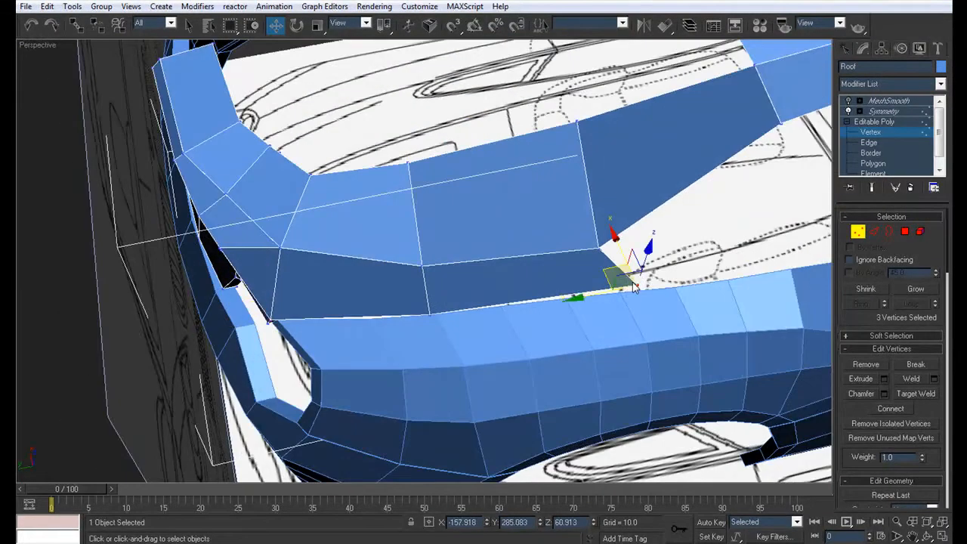
pyautogui.keyDown('alt'); pyautogui.moveTo(628, 284); pyautogui.dragTo(634, 303, button='middle'); pyautogui.keyUp('alt')
pyautogui.click(636, 304)
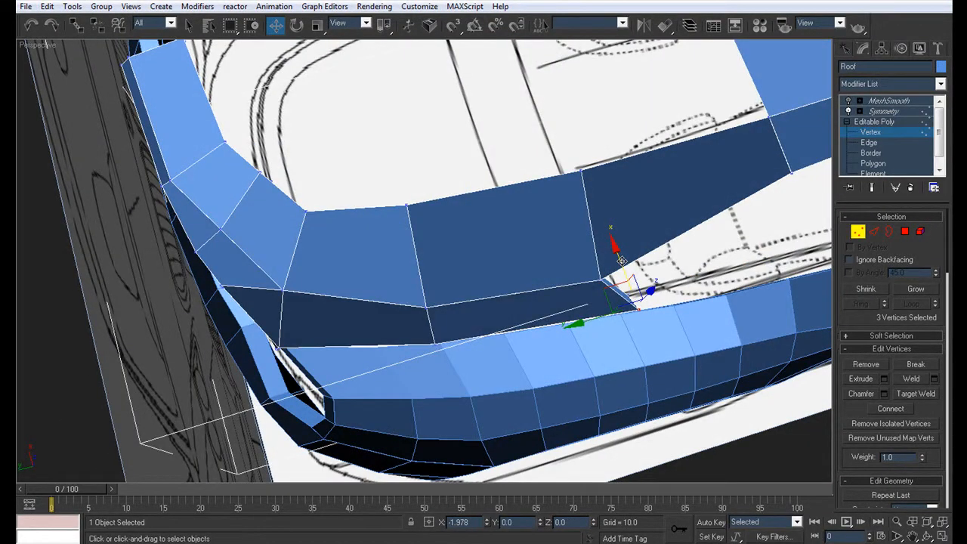
# Turn the roof's MeshSmooth back on and check the seam along the rear side panel.
pyautogui.keyDown('alt'); pyautogui.moveTo(510, 339); pyautogui.dragTo(534, 322, button='middle'); pyautogui.keyUp('alt')
pyautogui.click(872, 111)
pyautogui.click(848, 100)
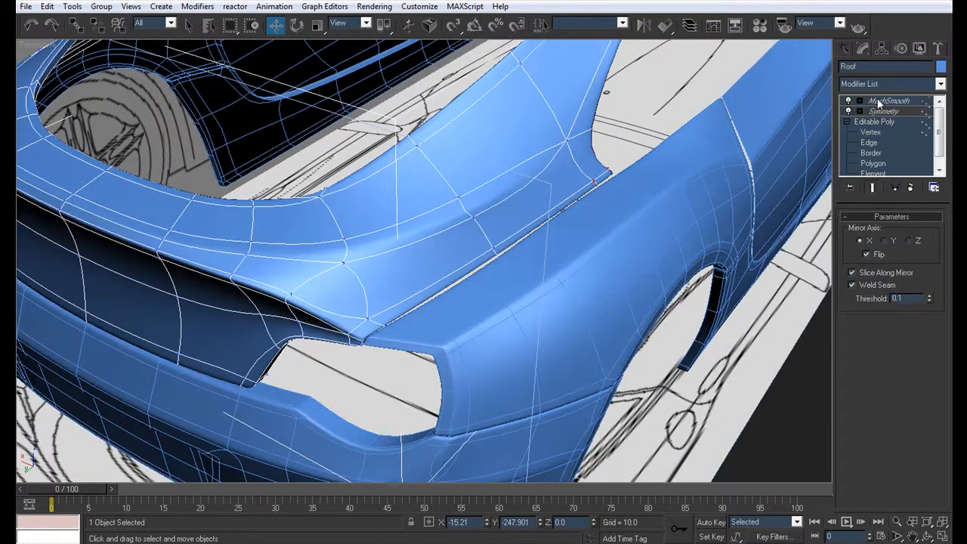
pyautogui.keyDown('alt'); pyautogui.moveTo(524, 264); pyautogui.dragTo(494, 276, button='middle'); pyautogui.keyUp('alt')
# Connect the ring of roof edges just ahead of the light notch corner and move the new loop about -1.1 along X.
pyautogui.click(873, 133)
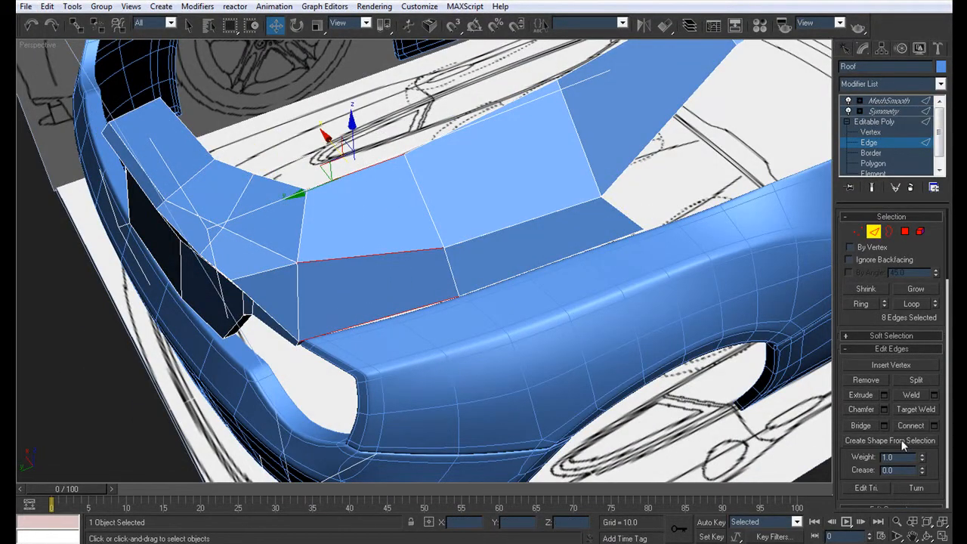
pyautogui.keyDown('alt'); pyautogui.moveTo(547, 325); pyautogui.dragTo(397, 191, button='middle'); pyautogui.keyUp('alt')
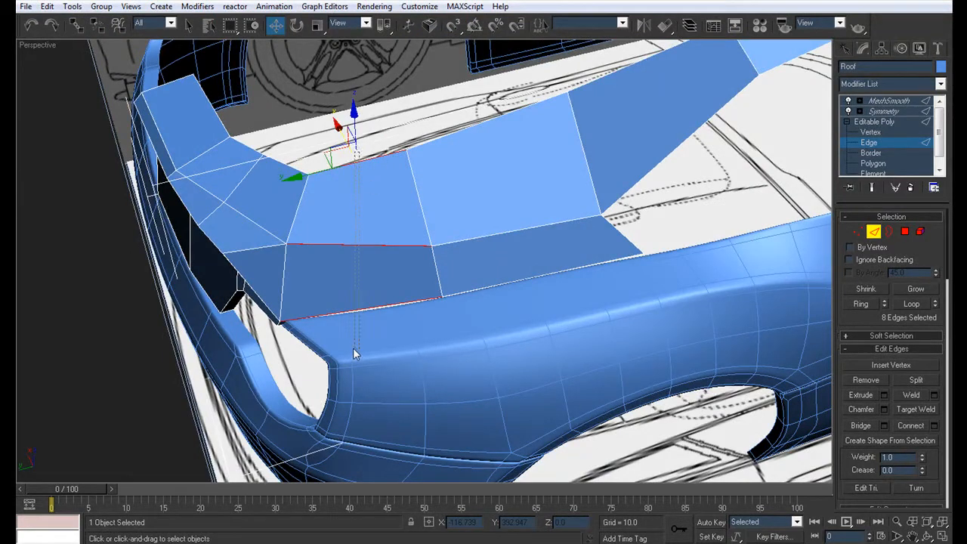
pyautogui.keyDown('alt'); pyautogui.moveTo(326, 235); pyautogui.dragTo(392, 266, button='middle'); pyautogui.keyUp('alt')
pyautogui.hotkey('alt', 'w')
pyautogui.moveTo(237, 199)
pyautogui.mouseDown(button='middle')
pyautogui.moveTo(266, 57)
pyautogui.moveTo(257, 186)
pyautogui.moveTo(287, 218)
pyautogui.moveTo(279, 234)
pyautogui.mouseUp(button='middle')
pyautogui.hotkey('alt', 'w')
pyautogui.hotkey('alt', 'x')
pyautogui.hotkey('alt', 'x')
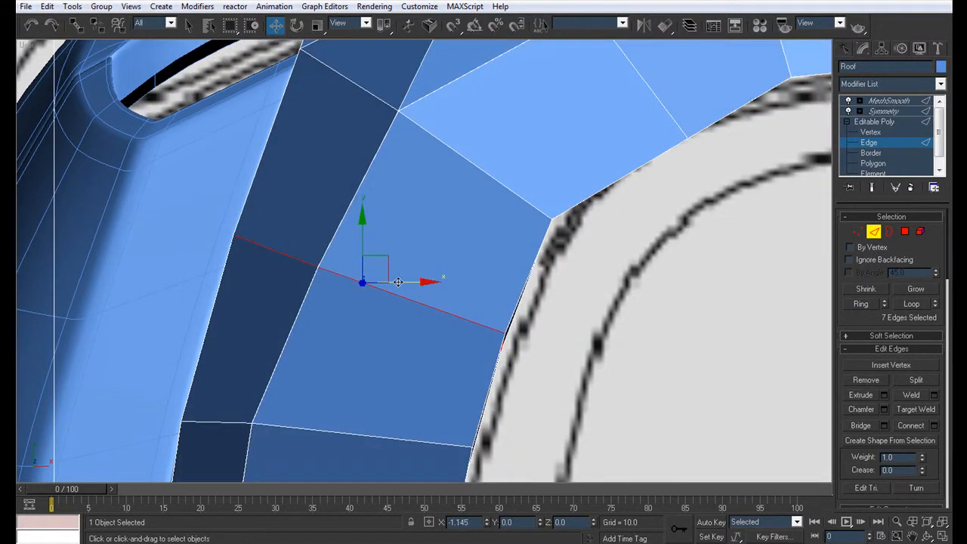
# Turn off MeshSmooth, raise the new loop's outer vertices about 0.4 along Z, and fit the neighbouring outer vertices to the side panel.
pyautogui.scroll(-3, 398, 282)
pyautogui.hotkey('alt', 'w')
pyautogui.keyDown('alt'); pyautogui.moveTo(665, 358); pyautogui.dragTo(631, 288, button='middle'); pyautogui.keyUp('alt')
pyautogui.scroll(3, 661, 362)
pyautogui.hotkey('alt', 'w')
pyautogui.keyDown('alt'); pyautogui.moveTo(662, 362); pyautogui.dragTo(570, 245, button='middle'); pyautogui.keyUp('alt')
pyautogui.scroll(-3, 648, 297)
pyautogui.scroll(-3, 576, 272)
pyautogui.scroll(4, 607, 269)
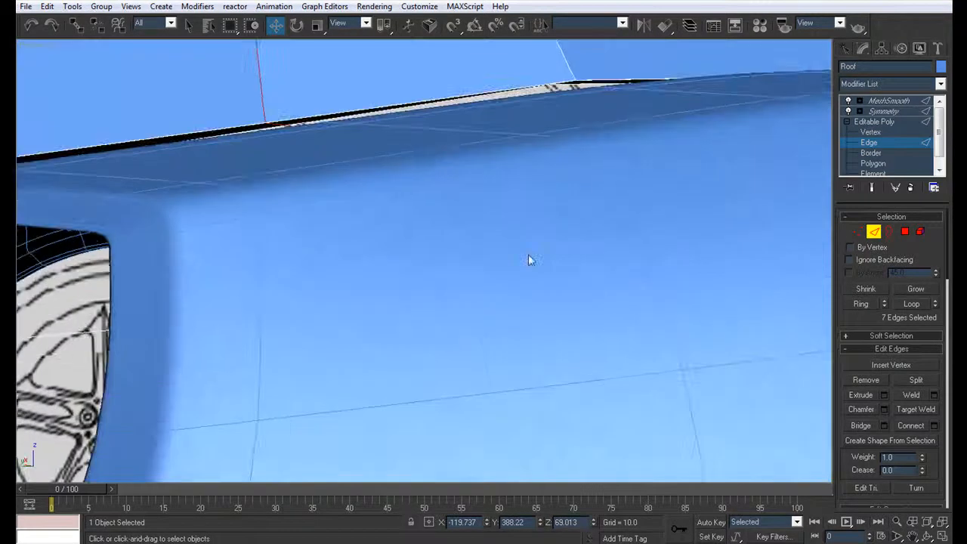
pyautogui.scroll(-3, 606, 273)
pyautogui.click(849, 102)
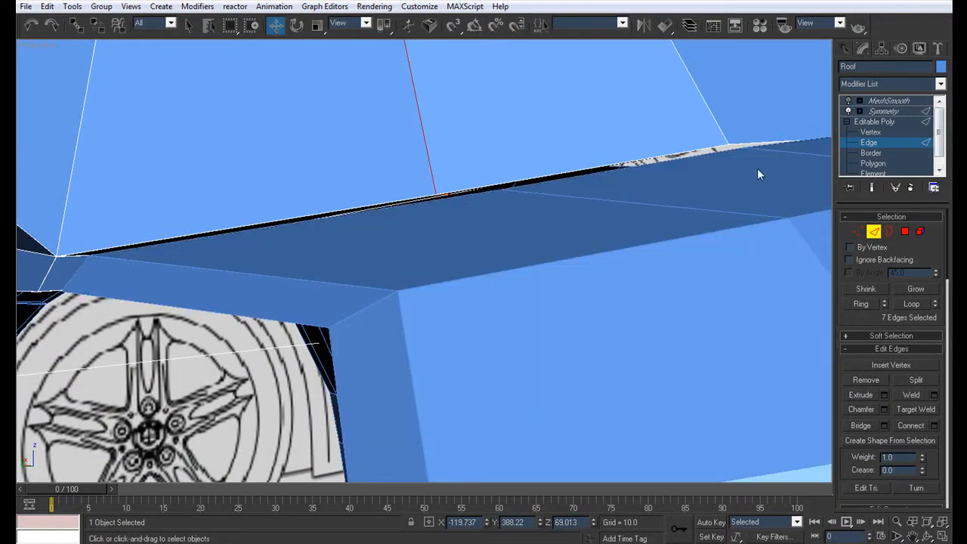
pyautogui.scroll(-3, 325, 208)
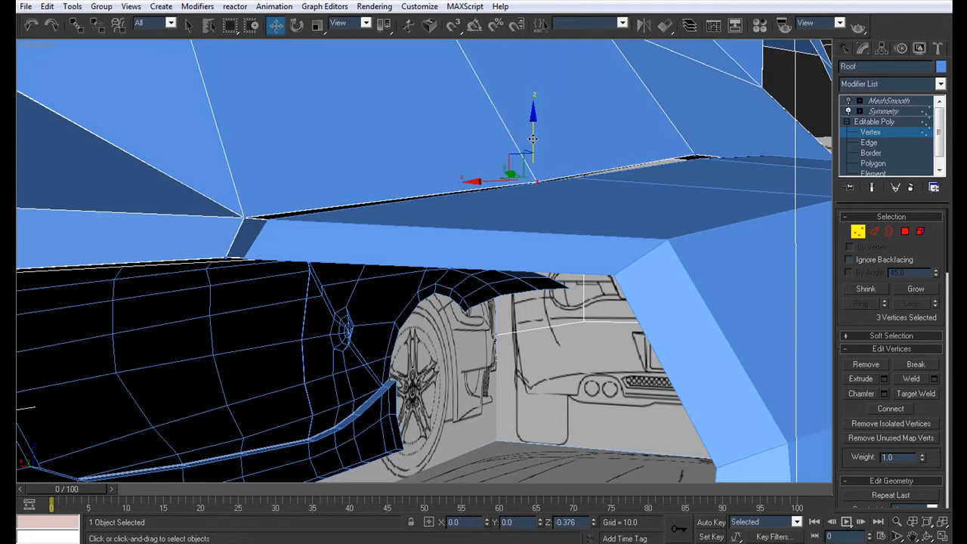
pyautogui.keyDown('alt'); pyautogui.moveTo(526, 192); pyautogui.dragTo(696, 163, button='middle'); pyautogui.keyUp('alt')
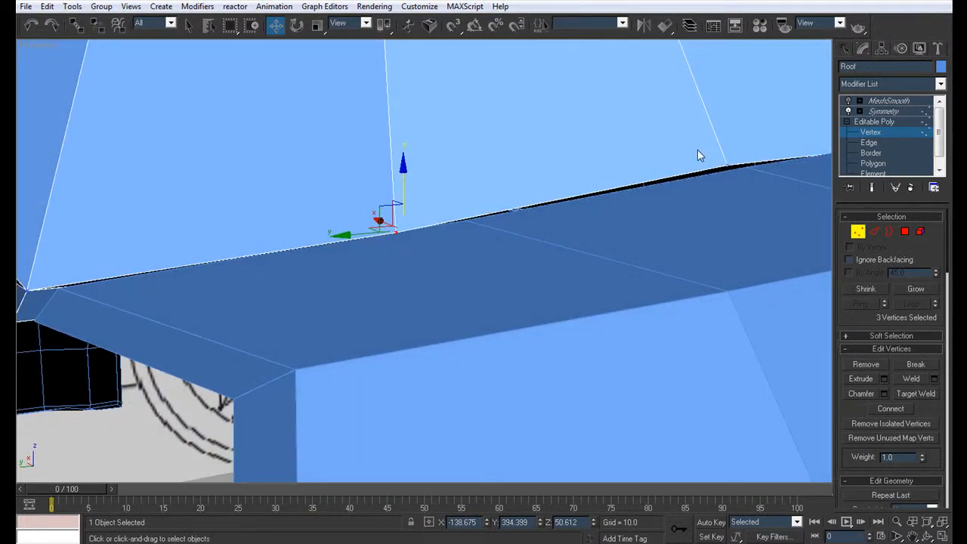
pyautogui.moveTo(729, 129); pyautogui.dragTo(729, 130)
pyautogui.keyDown('alt'); pyautogui.moveTo(730, 130); pyautogui.dragTo(524, 325, button='middle'); pyautogui.keyUp('alt')
# Connect the edge ring across the long roof section before the side window corner and reposition the new edge loop.
pyautogui.scroll(-3, 505, 229)
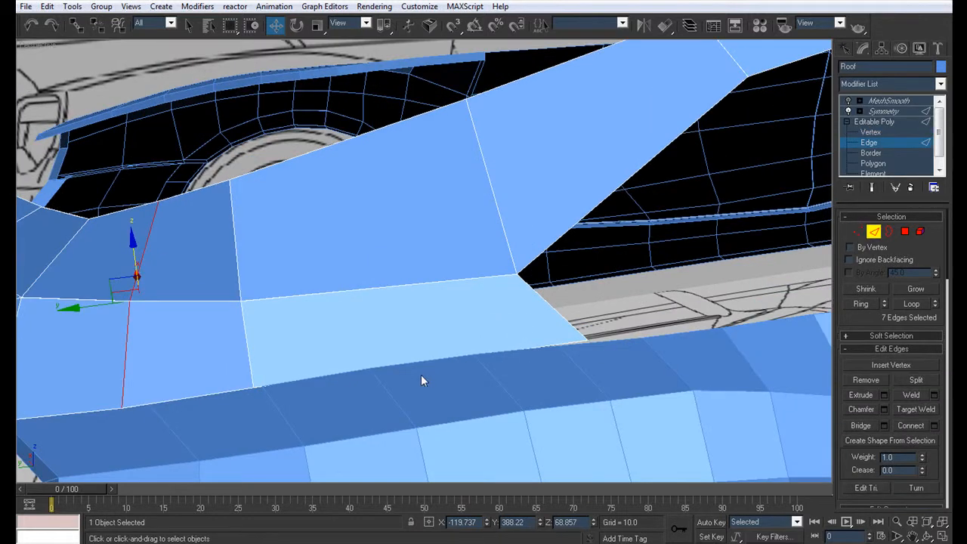
pyautogui.click(916, 427)
pyautogui.keyDown('alt'); pyautogui.moveTo(405, 328); pyautogui.dragTo(453, 359, button='middle'); pyautogui.keyUp('alt')
pyautogui.hotkey('alt', 'w')
pyautogui.moveTo(235, 190)
pyautogui.mouseDown(button='middle')
pyautogui.moveTo(248, 95)
pyautogui.moveTo(240, 198)
pyautogui.mouseUp(button='middle')
pyautogui.hotkey('alt', 'w')
pyautogui.hotkey('alt', 'w')
pyautogui.moveTo(557, 392); pyautogui.dragTo(549, 387, button='middle')
pyautogui.hotkey('alt', 'w')
# Move the second new loop's outer vertices about 1.3 along Z and the window-corner vertices about -0.6 along Z.
pyautogui.keyDown('alt'); pyautogui.moveTo(651, 402); pyautogui.dragTo(636, 325, button='middle'); pyautogui.keyUp('alt')
pyautogui.keyDown('alt'); pyautogui.moveTo(634, 320); pyautogui.dragTo(642, 278); pyautogui.keyUp('alt')
pyautogui.scroll(3, 604, 313)
pyautogui.keyDown('alt'); pyautogui.moveTo(577, 342); pyautogui.dragTo(651, 294, button='middle'); pyautogui.keyUp('alt')
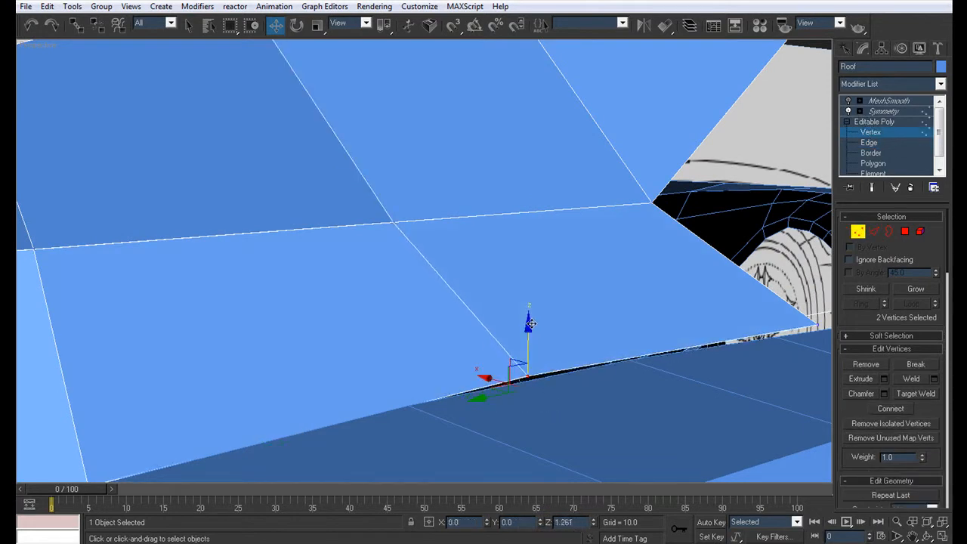
pyautogui.keyDown('alt'); pyautogui.moveTo(531, 326); pyautogui.dragTo(550, 352, button='middle'); pyautogui.keyUp('alt')
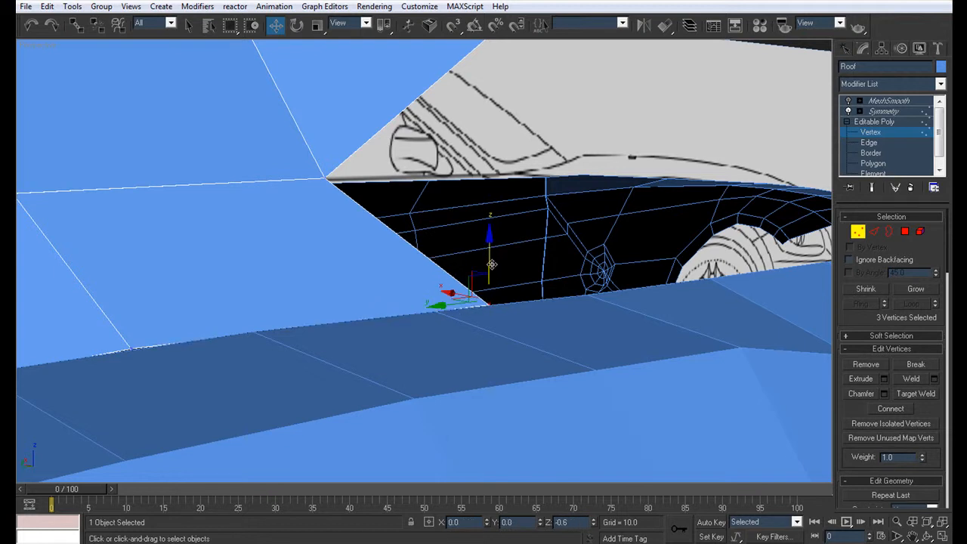
# Turn MeshSmooth on, deselect the roof, and hide the edges to examine its seam with the rear side panel.
pyautogui.scroll(-5, 457, 299)
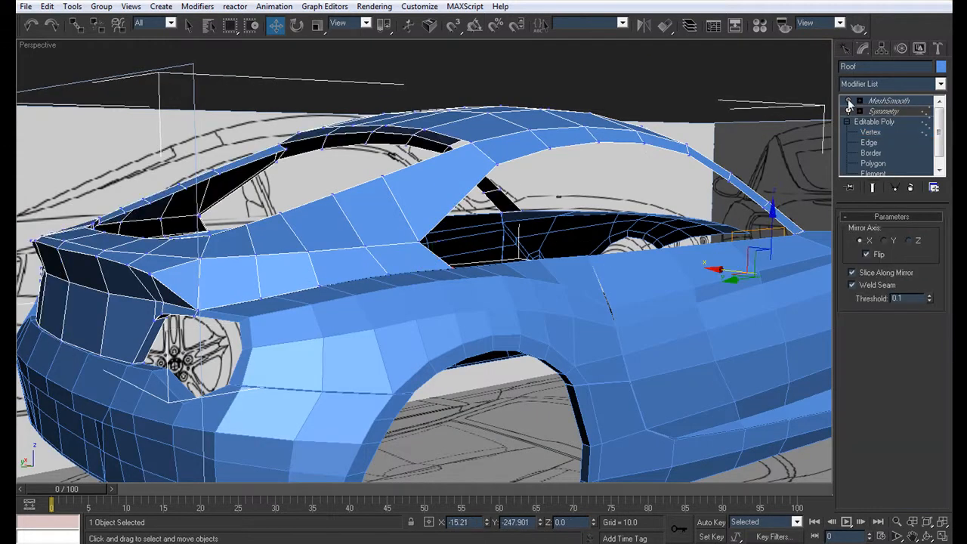
pyautogui.scroll(-5, 475, 428)
pyautogui.click(476, 429)
pyautogui.press('F4')
pyautogui.keyDown('alt'); pyautogui.moveTo(370, 307); pyautogui.dragTo(457, 390, button='middle'); pyautogui.keyUp('alt')
pyautogui.scroll(5, 463, 391)
pyautogui.moveTo(416, 341); pyautogui.dragTo(340, 275, button='middle')
# Reselect the roof and move its three window-corner vertices about -0.6 along X toward the side panel.
pyautogui.click(430, 276)
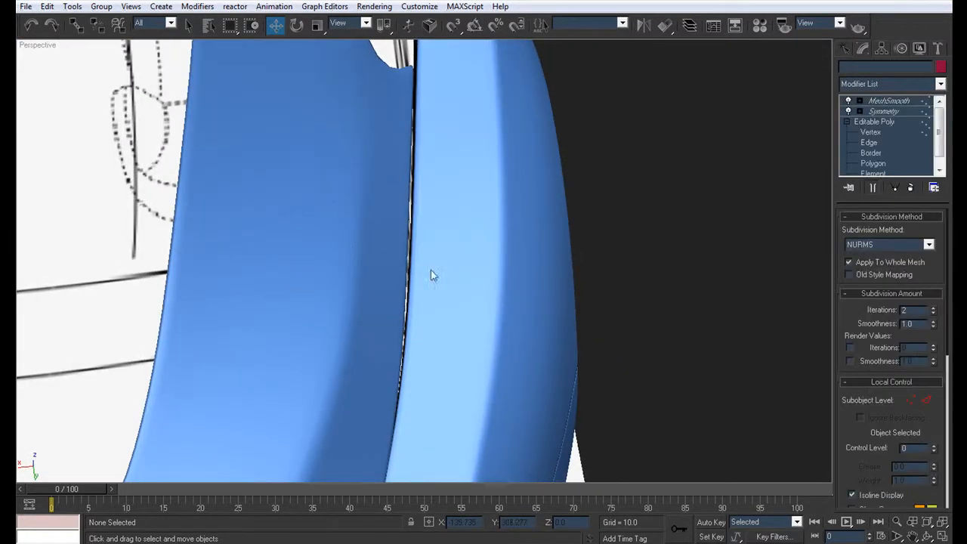
pyautogui.click(869, 132)
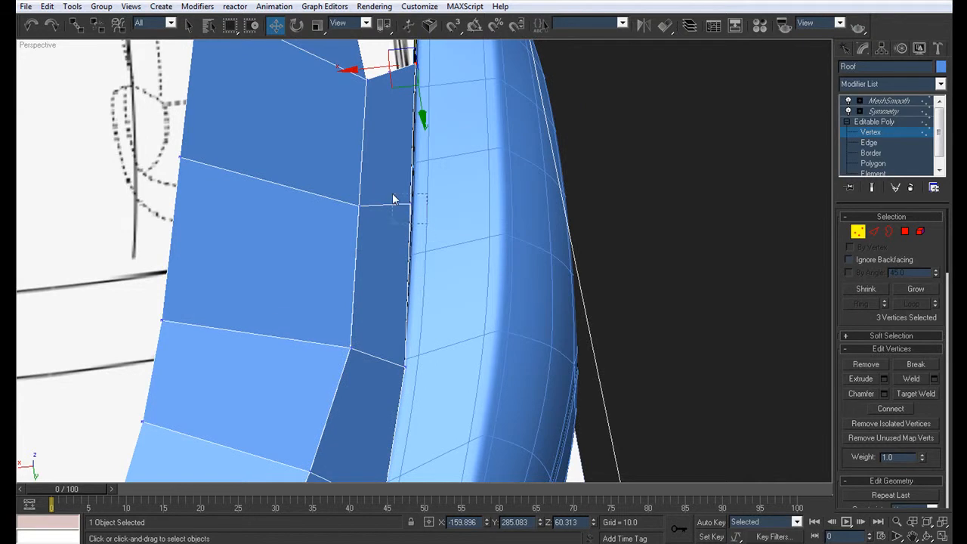
pyautogui.moveTo(394, 115); pyautogui.dragTo(429, 127, button='middle')
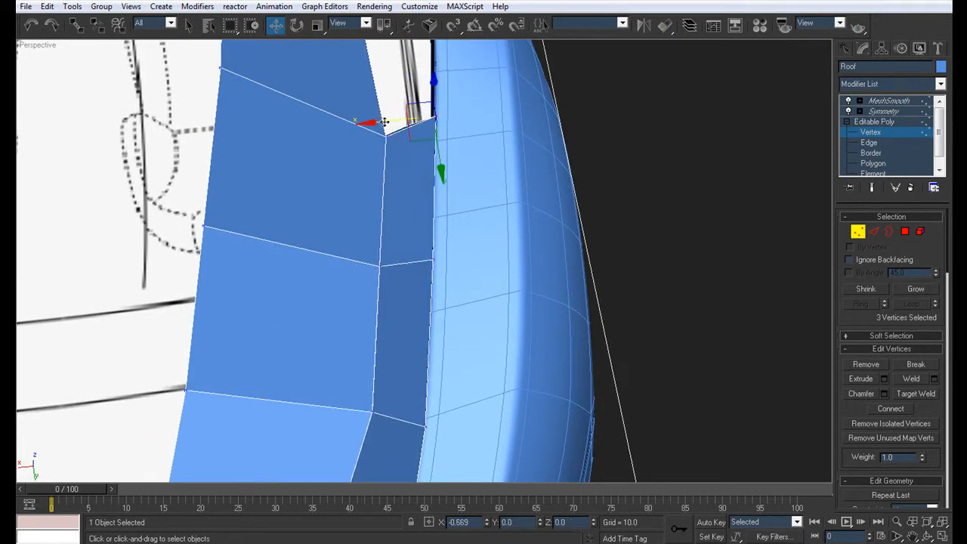
# Return to the smoothed model without edge display and examine the roof seam and the rear lip.
pyautogui.click(905, 102)
pyautogui.click(732, 279)
pyautogui.press('F4')
pyautogui.moveTo(486, 234); pyautogui.dragTo(493, 216, button='middle')
pyautogui.scroll(-5, 494, 219)
pyautogui.moveTo(494, 249); pyautogui.dragTo(597, 207, button='middle')
pyautogui.keyDown('alt'); pyautogui.moveTo(504, 291); pyautogui.dragTo(525, 316, button='middle'); pyautogui.keyUp('alt')
pyautogui.scroll(4, 423, 286)
pyautogui.scroll(4, 552, 317)
# Adjust the vertex pairs along the roof's rear lip against the side-view blueprint.
pyautogui.click(534, 297)
pyautogui.click(870, 132)
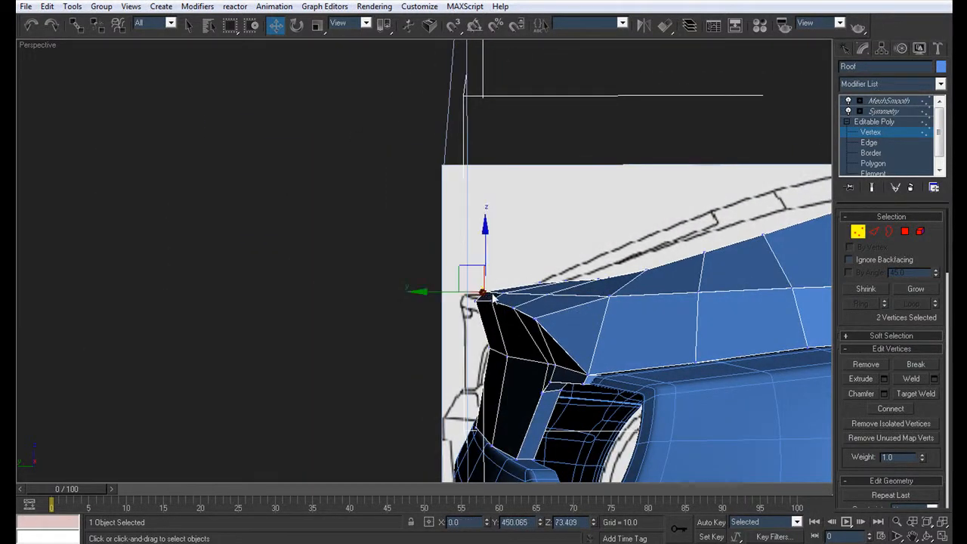
pyautogui.hotkey('alt', 'w')
pyautogui.scroll(5, 250, 438)
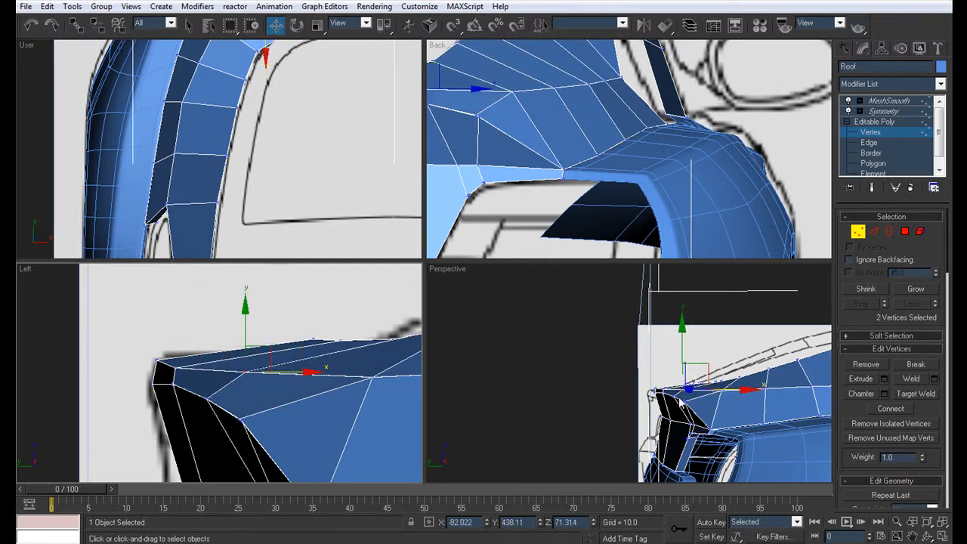
pyautogui.keyDown('alt'); pyautogui.moveTo(674, 396); pyautogui.dragTo(531, 391, button='middle'); pyautogui.keyUp('alt')
pyautogui.hotkey('alt', 'w')
pyautogui.moveTo(474, 355)
pyautogui.keyDown('alt'); pyautogui.mouseDown(button='middle')
pyautogui.moveTo(522, 417)
pyautogui.moveTo(460, 403)
pyautogui.moveTo(444, 332)
pyautogui.moveTo(487, 325)
pyautogui.mouseUp(button='middle'); pyautogui.keyUp('alt')
# Return to the smoothed roof, deselect it, and examine the rear lip, tail light opening and overall body shape.
pyautogui.click(857, 101)
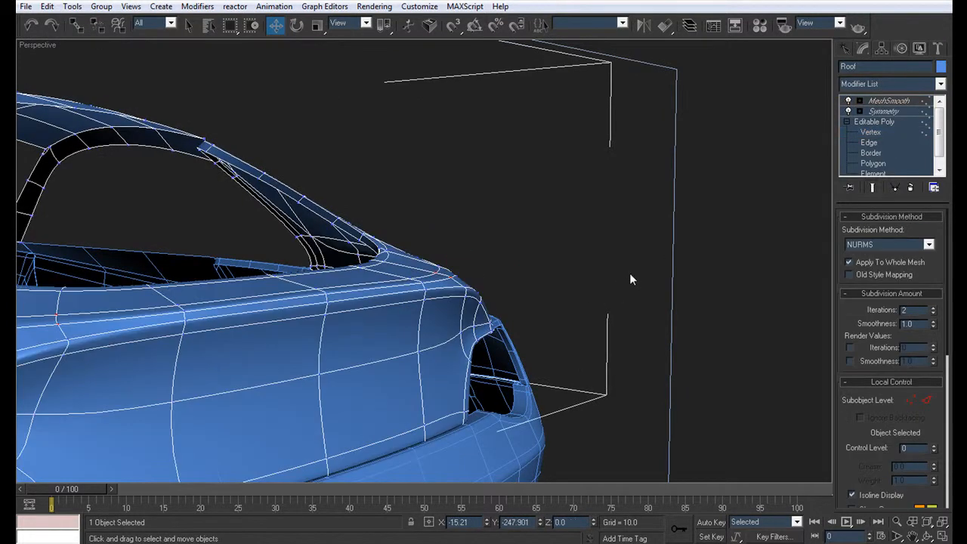
pyautogui.click(629, 273)
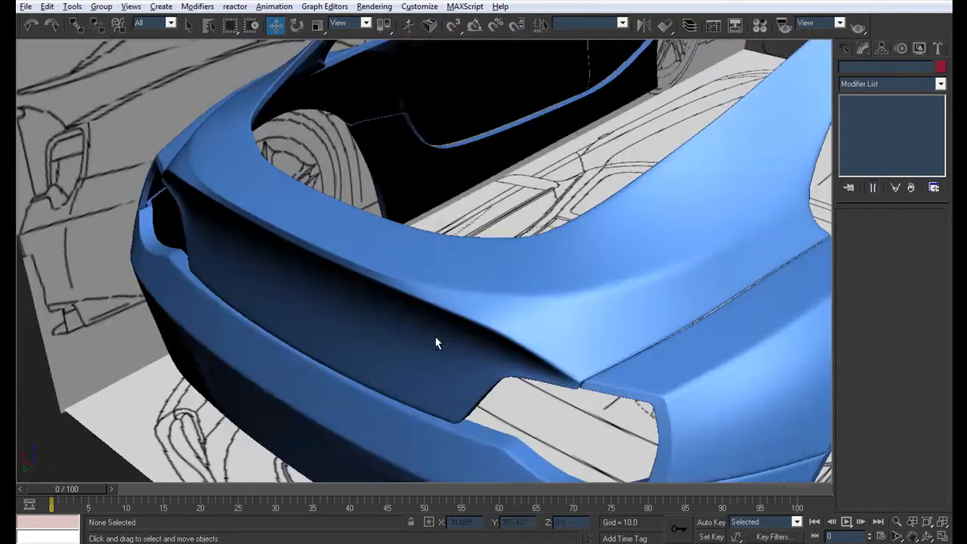
pyautogui.scroll(-5, 436, 343)
pyautogui.keyDown('alt'); pyautogui.moveTo(436, 343); pyautogui.dragTo(617, 280, button='middle'); pyautogui.keyUp('alt')
pyautogui.scroll(-3, 626, 294)
pyautogui.scroll(-4, 618, 281)
pyautogui.keyDown('alt'); pyautogui.moveTo(531, 331); pyautogui.dragTo(636, 417, button='middle'); pyautogui.keyUp('alt')
pyautogui.moveTo(309, 302); pyautogui.dragTo(326, 175, button='middle')
pyautogui.scroll(-5, 504, 249)
pyautogui.keyDown('alt'); pyautogui.moveTo(505, 250); pyautogui.dragTo(382, 253, button='middle'); pyautogui.keyUp('alt')
# Unhide the Lower Back layer and close the layer manager.
pyautogui.click(690, 26)
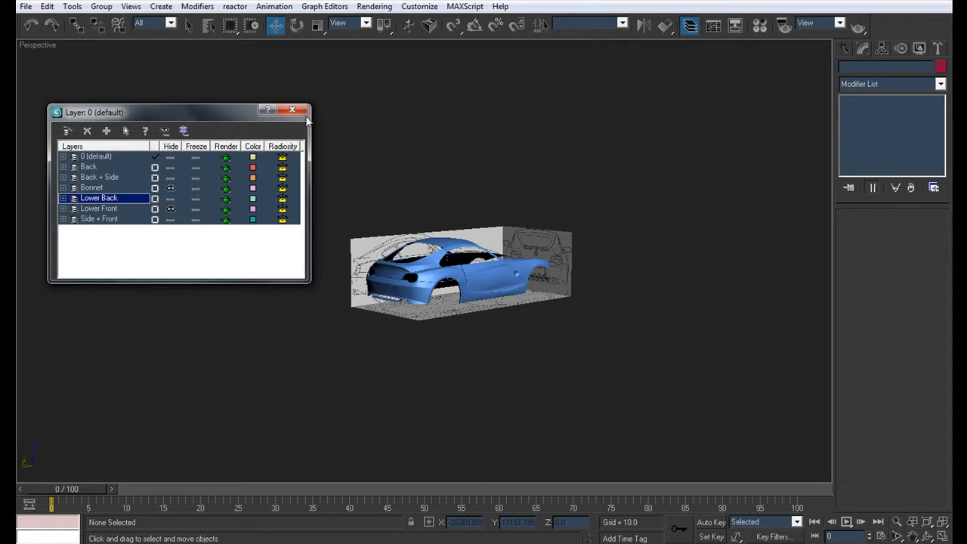
pyautogui.click(292, 110)
pyautogui.moveTo(349, 295); pyautogui.dragTo(315, 350, button='middle')
pyautogui.scroll(5, 435, 296)
pyautogui.scroll(-5, 440, 316)
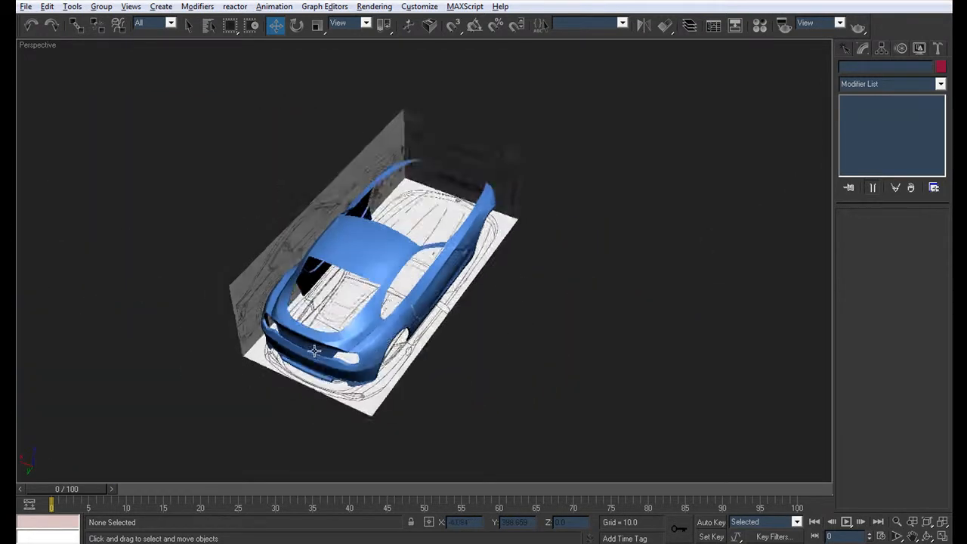
# Select the Roof mesh and turn edge display back on around the roof panel.
pyautogui.scroll(10, 395, 241)
pyautogui.click(396, 241)
pyautogui.moveTo(387, 253)
pyautogui.keyDown('alt'); pyautogui.mouseDown(button='middle')
pyautogui.moveTo(392, 199)
pyautogui.moveTo(415, 201)
pyautogui.moveTo(358, 239)
pyautogui.moveTo(507, 244)
pyautogui.mouseUp(button='middle'); pyautogui.keyUp('alt')
pyautogui.press('F4')
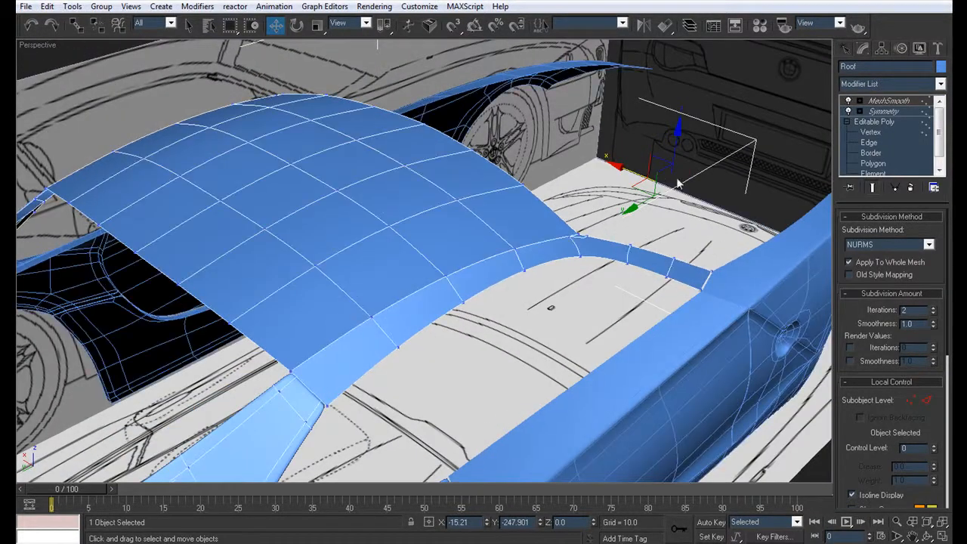
# Delete the tiny stray polygon where the roof panel meets the front pillar and target weld the loose corner vertices.
pyautogui.click(880, 132)
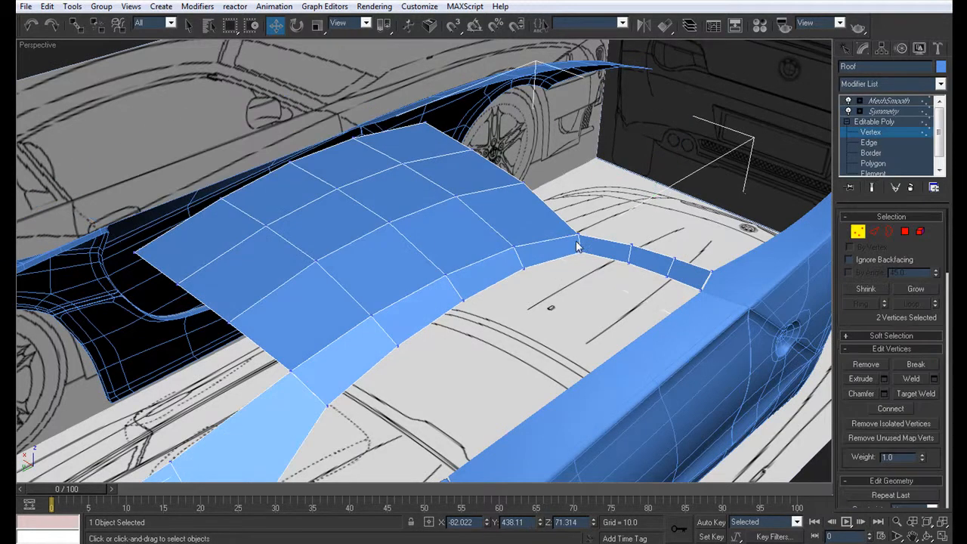
pyautogui.moveTo(570, 230); pyautogui.dragTo(584, 241)
pyautogui.press('z')
pyautogui.keyDown('alt'); pyautogui.moveTo(559, 239); pyautogui.dragTo(533, 232, button='middle'); pyautogui.keyUp('alt')
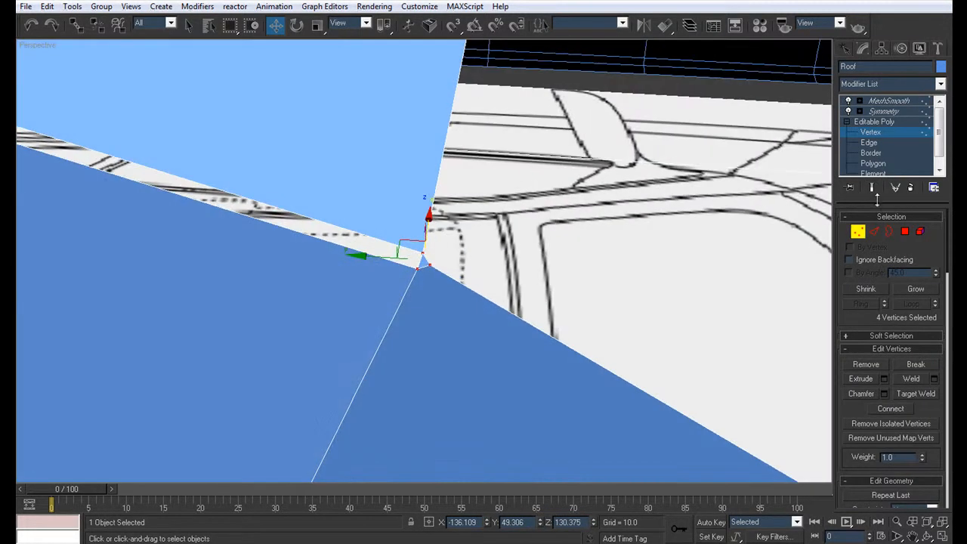
pyautogui.click(875, 163)
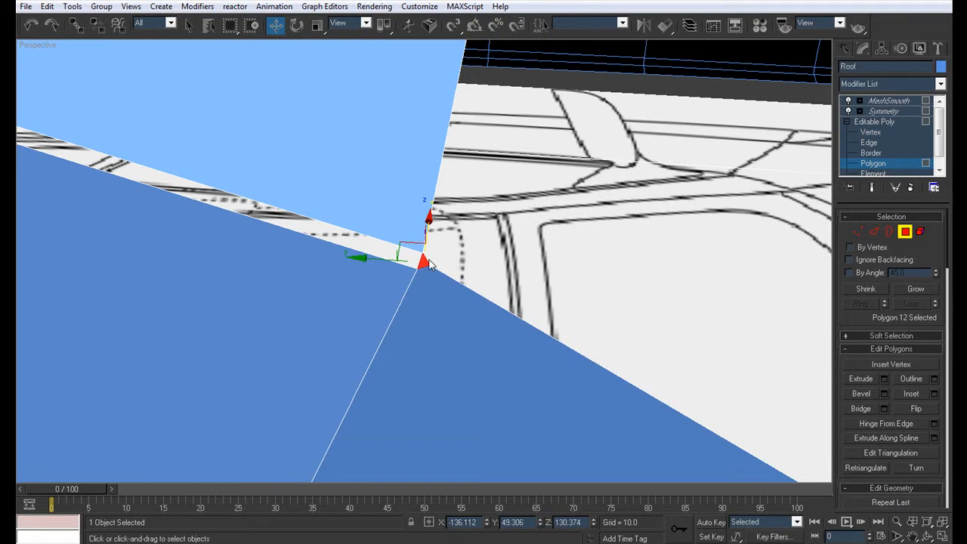
pyautogui.click(861, 132)
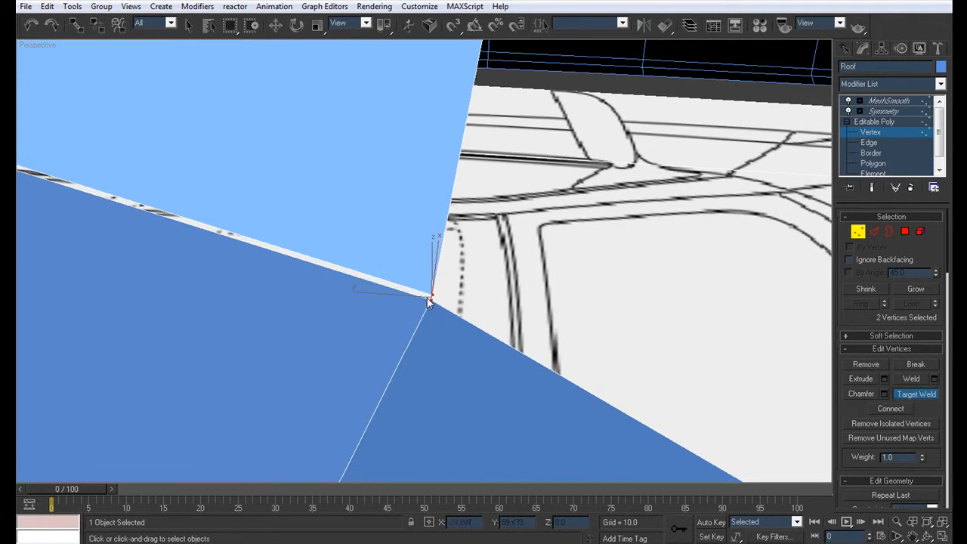
pyautogui.click(429, 298)
# Select the roof panel's border edges except those on the centreline and chamfer them by 0.01.
pyautogui.click(872, 155)
pyautogui.scroll(-2, 541, 355)
pyautogui.scroll(-5, 541, 355)
pyautogui.keyDown('alt'); pyautogui.moveTo(501, 254); pyautogui.dragTo(535, 311, button='middle'); pyautogui.keyUp('alt')
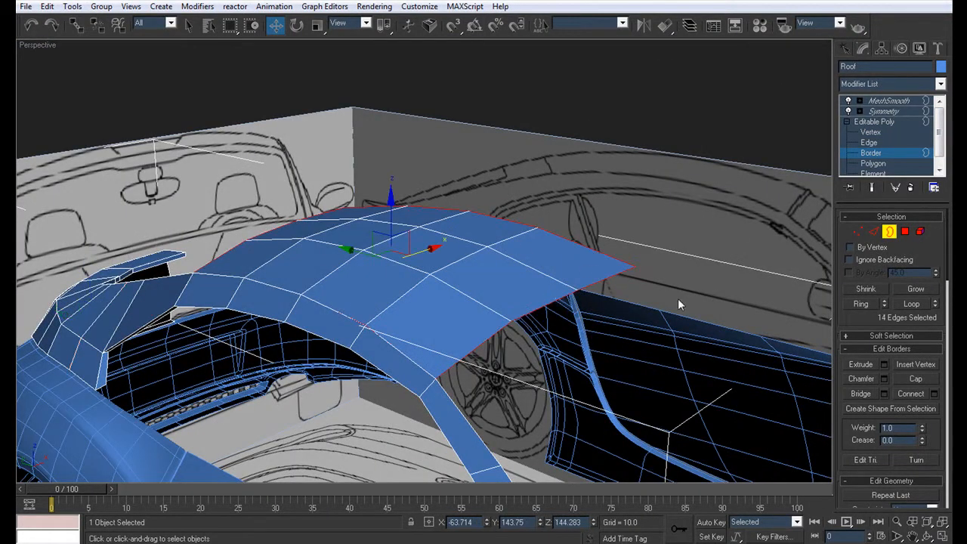
pyautogui.click(869, 142)
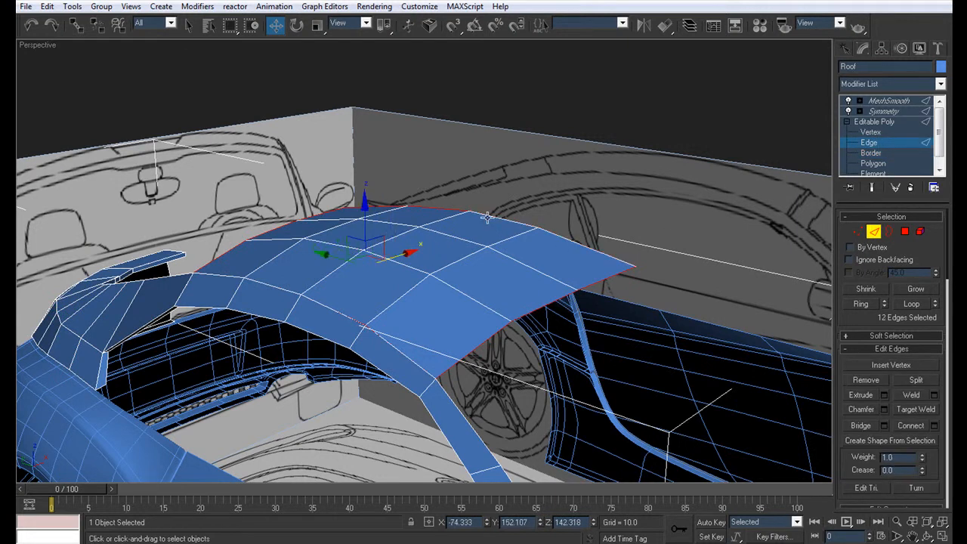
pyautogui.keyDown('alt'); pyautogui.moveTo(385, 205); pyautogui.dragTo(453, 283, button='middle'); pyautogui.keyUp('alt')
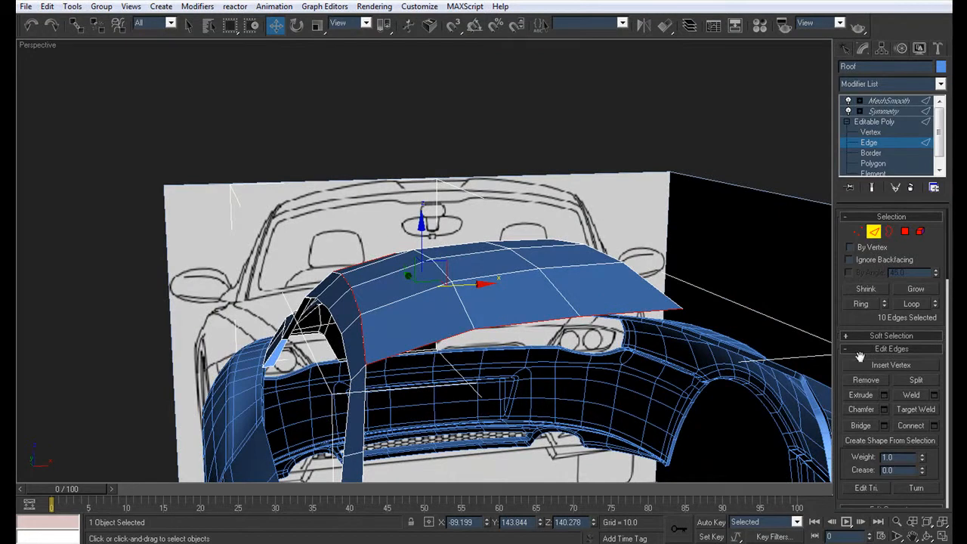
pyautogui.click(883, 410)
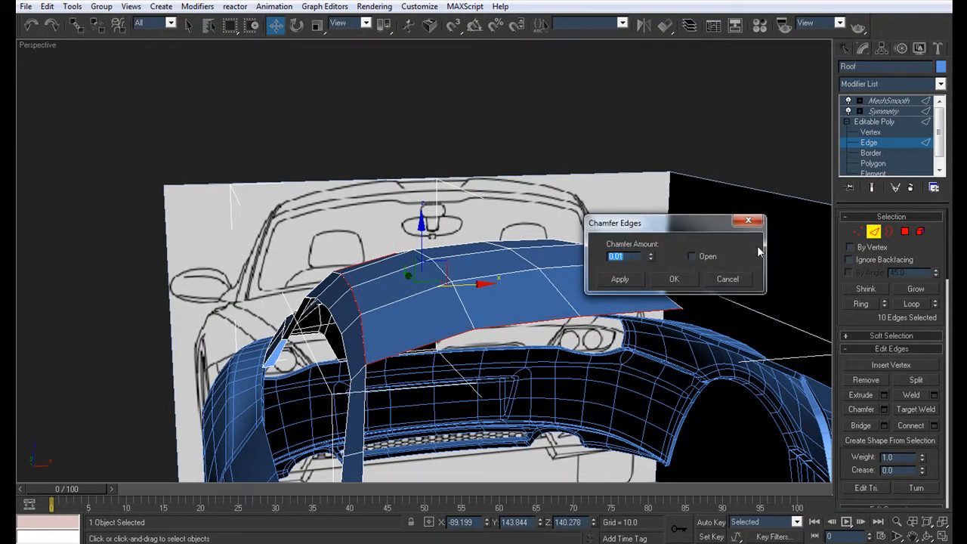
pyautogui.click(686, 281)
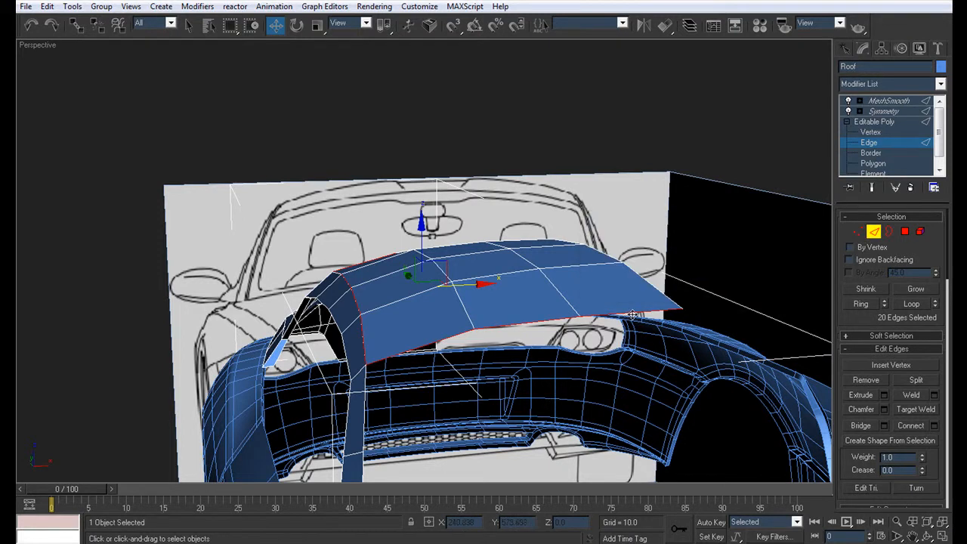
# Select the roof panel's border edges except those on the centreline and extrude them downward to form a lip.
pyautogui.click(876, 153)
pyautogui.keyDown('alt'); pyautogui.moveTo(676, 285); pyautogui.dragTo(671, 326, button='middle'); pyautogui.keyUp('alt')
pyautogui.press('2')
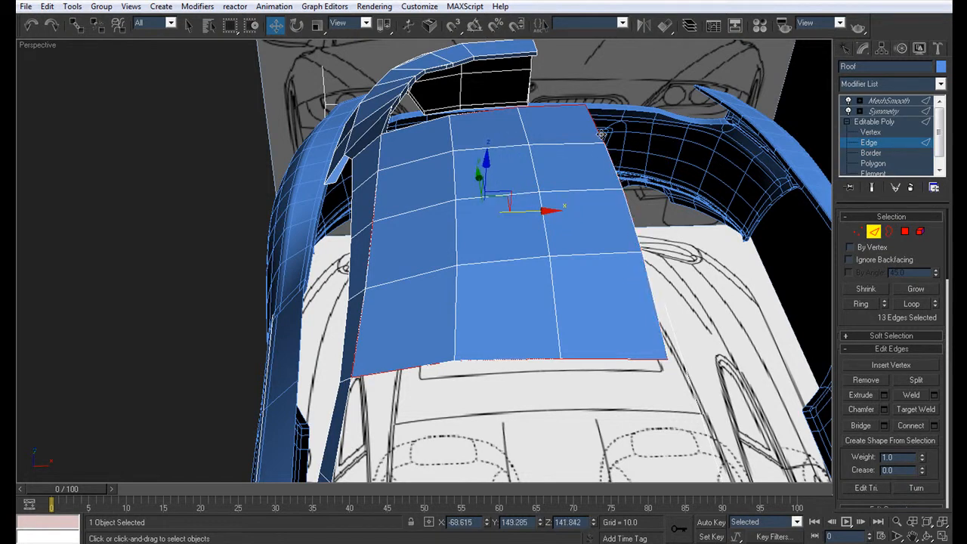
pyautogui.keyDown('alt'); pyautogui.moveTo(686, 332); pyautogui.dragTo(482, 311, button='middle'); pyautogui.keyUp('alt')
pyautogui.scroll(4, 637, 277)
pyautogui.scroll(-3, 484, 310)
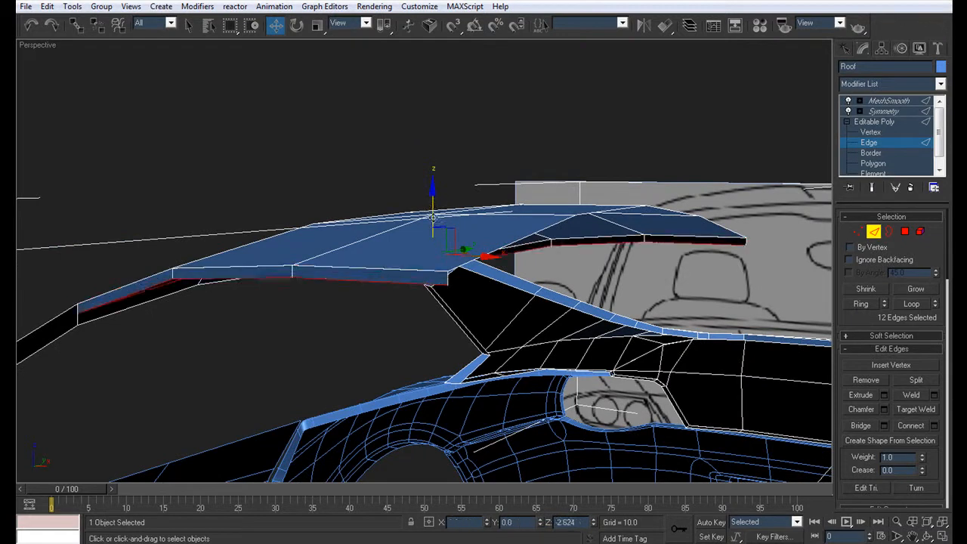
pyautogui.moveTo(433, 227); pyautogui.dragTo(433, 228)
pyautogui.keyDown('alt'); pyautogui.moveTo(504, 244); pyautogui.dragTo(568, 294, button='middle'); pyautogui.keyUp('alt')
pyautogui.click(885, 111)
pyautogui.keyDown('alt'); pyautogui.moveTo(675, 257); pyautogui.dragTo(410, 183, button='middle'); pyautogui.keyUp('alt')
# Select the vertical edges at the roof lip's front and rear corners and chamfer them by 0.01.
pyautogui.click(868, 144)
pyautogui.scroll(3, 410, 184)
pyautogui.scroll(1, 443, 303)
pyautogui.moveTo(424, 225); pyautogui.dragTo(661, 308, button='middle')
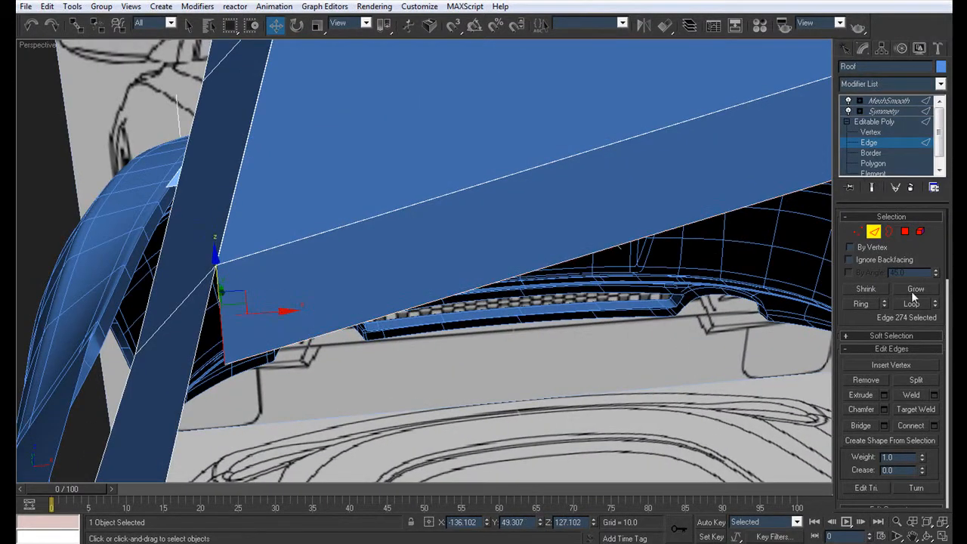
pyautogui.scroll(-5, 454, 177)
pyautogui.keyDown('alt'); pyautogui.moveTo(416, 231); pyautogui.dragTo(523, 176, button='middle'); pyautogui.keyUp('alt')
pyautogui.scroll(4, 558, 257)
pyautogui.moveTo(522, 175); pyautogui.dragTo(268, 169, button='middle')
pyautogui.scroll(4, 531, 168)
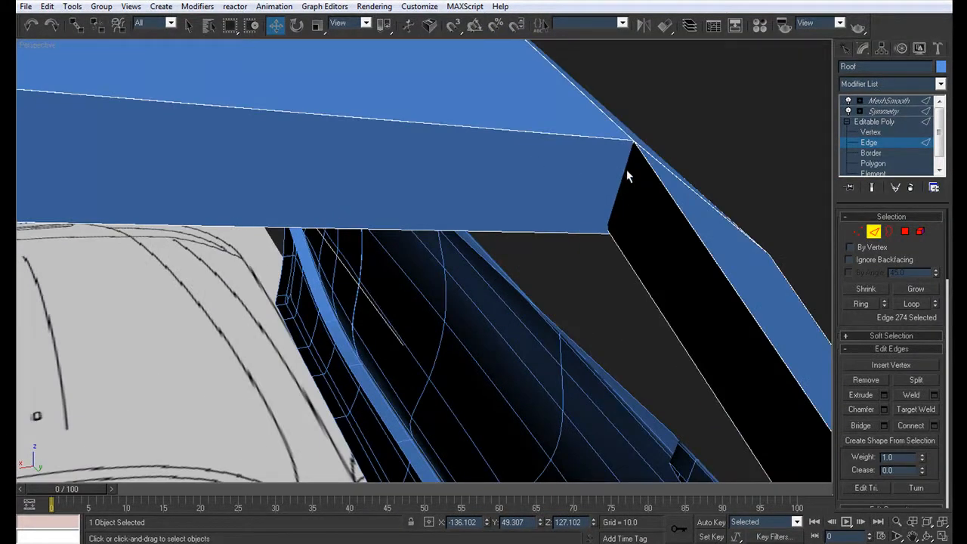
pyautogui.hotkey('alt', 'x')
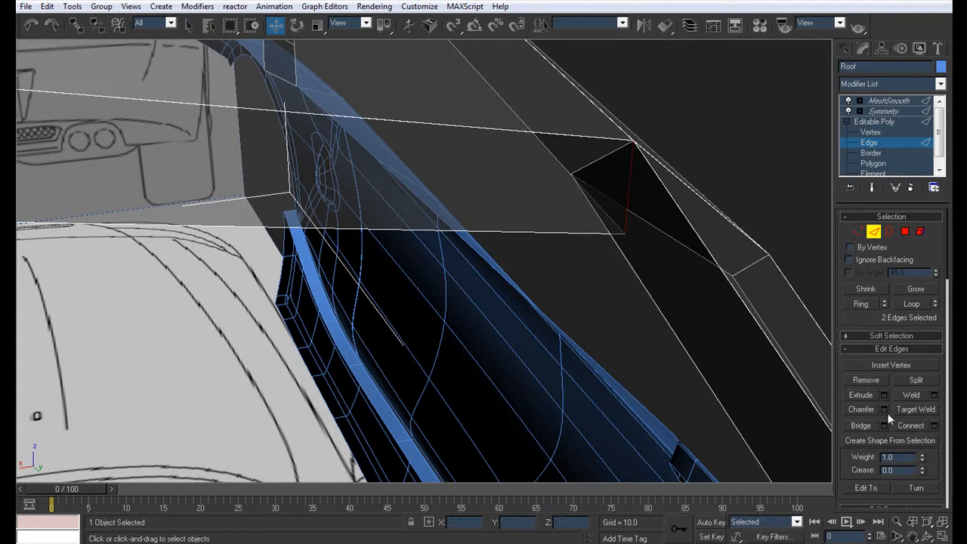
pyautogui.click(884, 408)
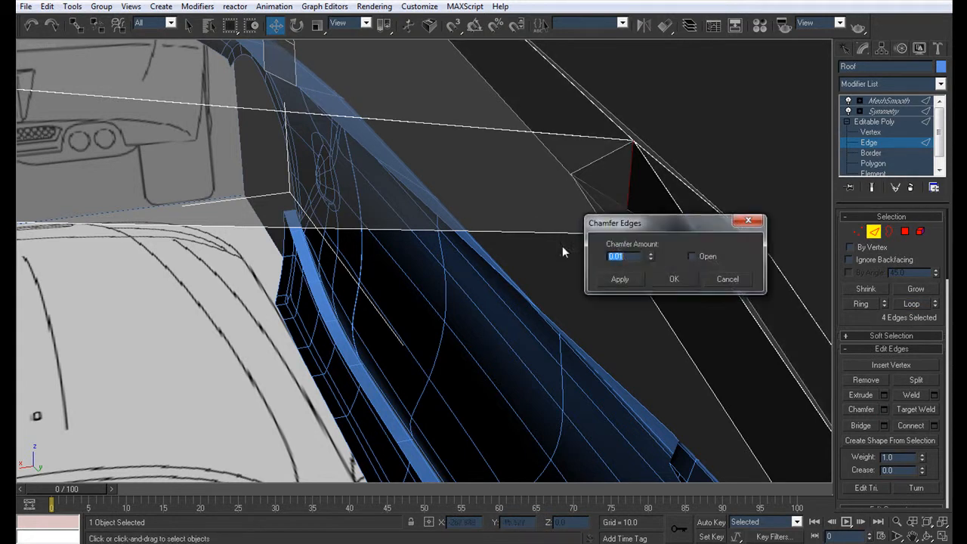
pyautogui.click(689, 282)
# Move the two lower vertices at the roof lip's rear corner slightly sideways along the X axis.
pyautogui.keyDown('alt'); pyautogui.moveTo(642, 271); pyautogui.dragTo(567, 253, button='middle'); pyautogui.keyUp('alt')
pyautogui.scroll(-3, 567, 252)
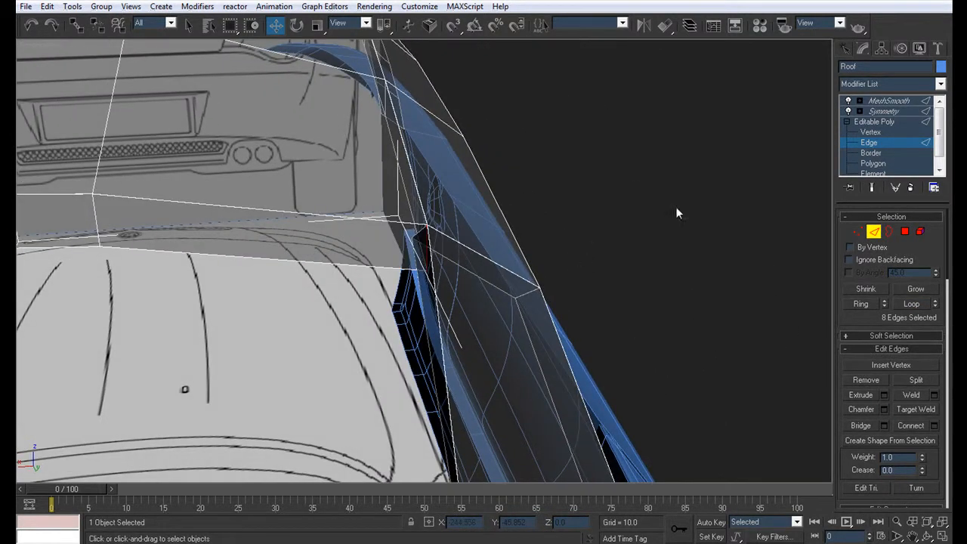
pyautogui.click(870, 132)
pyautogui.keyDown('alt'); pyautogui.moveTo(455, 277); pyautogui.dragTo(412, 309, button='middle'); pyautogui.keyUp('alt')
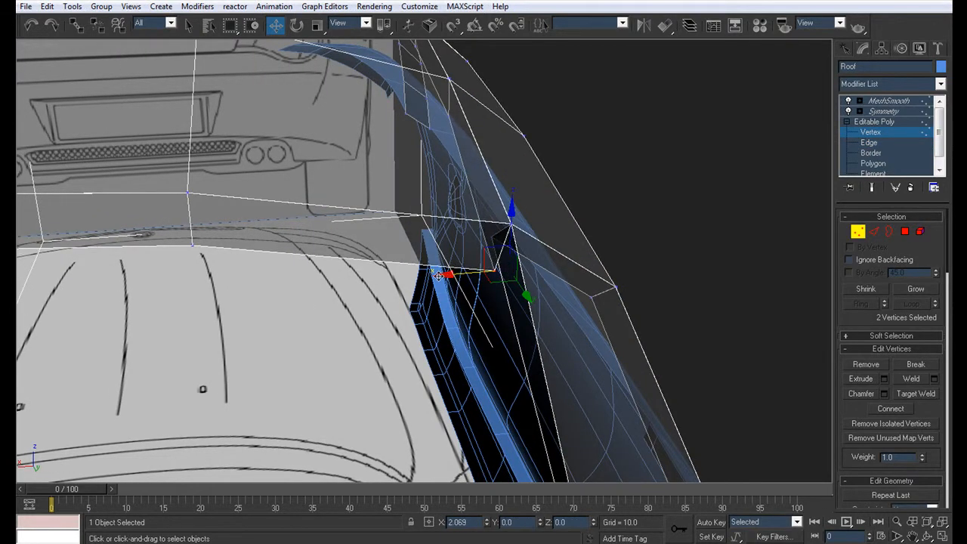
pyautogui.scroll(-5, 438, 273)
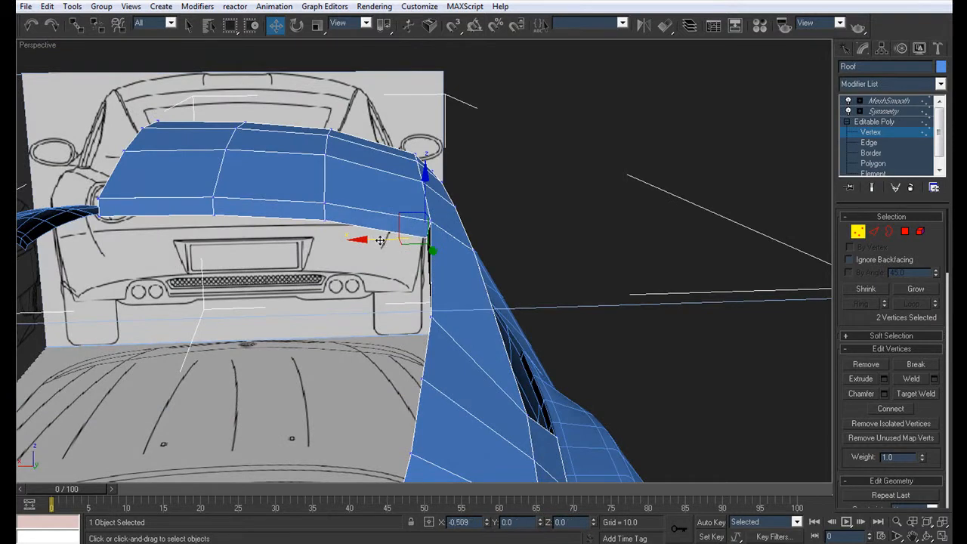
# Preview the smoothed, mirrored roof and examine the lip where it meets the pillars.
pyautogui.keyDown('alt'); pyautogui.moveTo(525, 244); pyautogui.dragTo(545, 223, button='middle'); pyautogui.keyUp('alt')
pyautogui.click(882, 112)
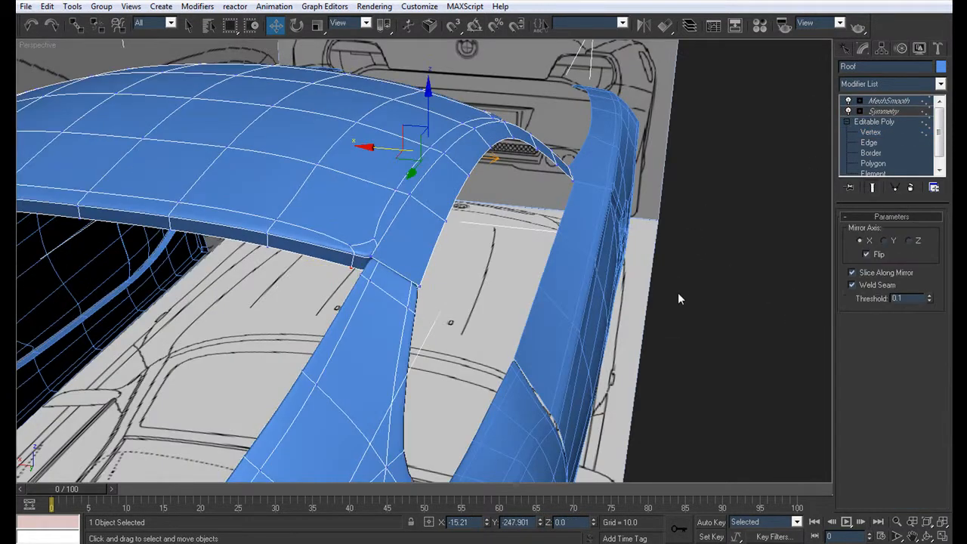
pyautogui.click(677, 281)
pyautogui.scroll(-2, 558, 269)
pyautogui.scroll(-5, 557, 270)
pyautogui.keyDown('alt'); pyautogui.moveTo(558, 270); pyautogui.dragTo(404, 238, button='middle'); pyautogui.keyUp('alt')
pyautogui.scroll(5, 404, 272)
pyautogui.keyDown('alt'); pyautogui.moveTo(404, 272); pyautogui.dragTo(384, 294, button='middle'); pyautogui.keyUp('alt')
pyautogui.click(409, 282)
# Select the six stacked vertices at the roof lip's front corner and lower them slightly to about Z 127.4.
pyautogui.click(899, 133)
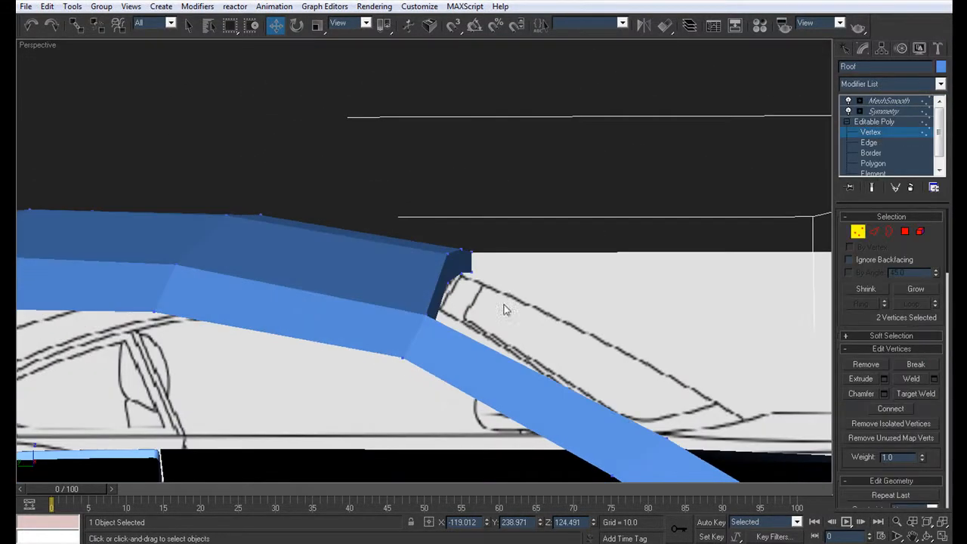
pyautogui.keyDown('alt'); pyautogui.moveTo(457, 325); pyautogui.dragTo(494, 281, button='middle'); pyautogui.keyUp('alt')
pyautogui.scroll(5, 507, 272)
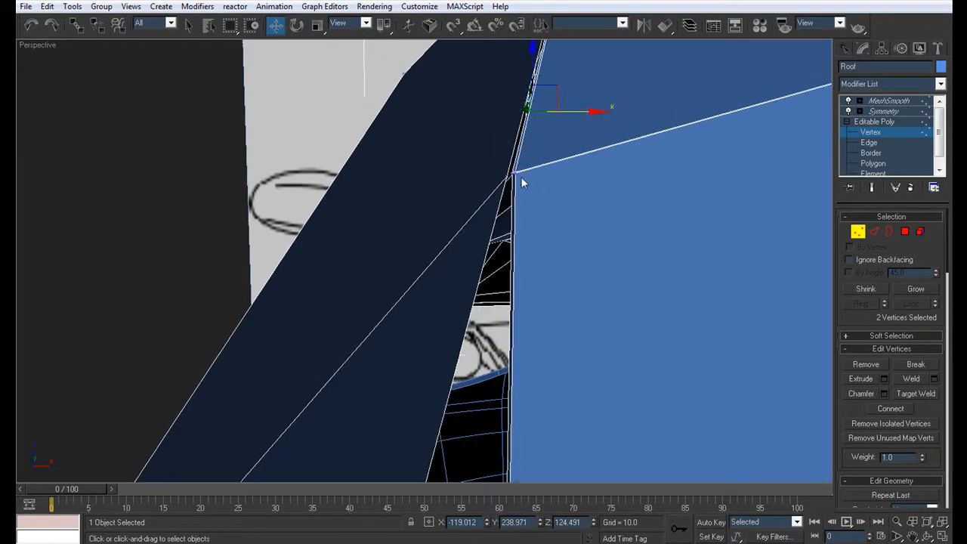
pyautogui.scroll(-5, 544, 204)
pyautogui.moveTo(544, 210)
pyautogui.keyDown('alt'); pyautogui.mouseDown(button='middle')
pyautogui.moveTo(568, 251)
pyautogui.moveTo(506, 347)
pyautogui.moveTo(444, 233)
pyautogui.moveTo(449, 296)
pyautogui.moveTo(533, 221)
pyautogui.mouseUp(button='middle'); pyautogui.keyUp('alt')
pyautogui.scroll(5, 506, 347)
pyautogui.scroll(-5, 550, 214)
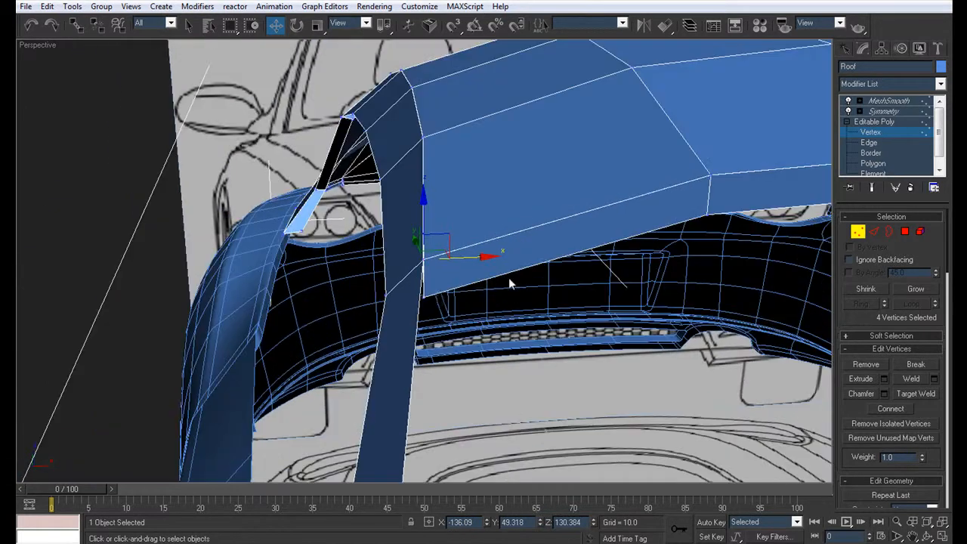
pyautogui.keyDown('alt'); pyautogui.moveTo(421, 296); pyautogui.dragTo(588, 186, button='middle'); pyautogui.keyUp('alt')
pyautogui.scroll(4, 587, 186)
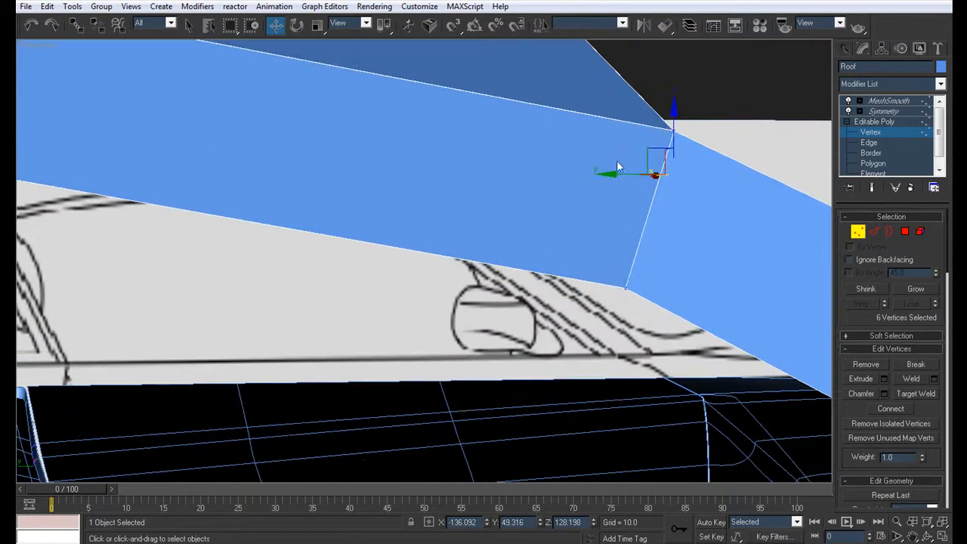
pyautogui.moveTo(672, 152); pyautogui.dragTo(533, 243, button='middle')
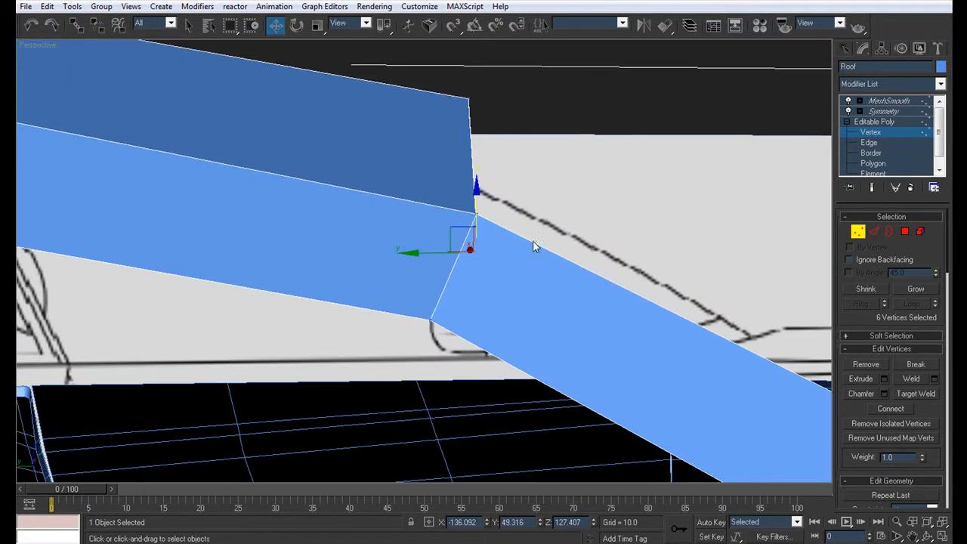
# Compare the roof's front corner with and without smoothing against the side blueprint, and deselect the mesh.
pyautogui.click(892, 101)
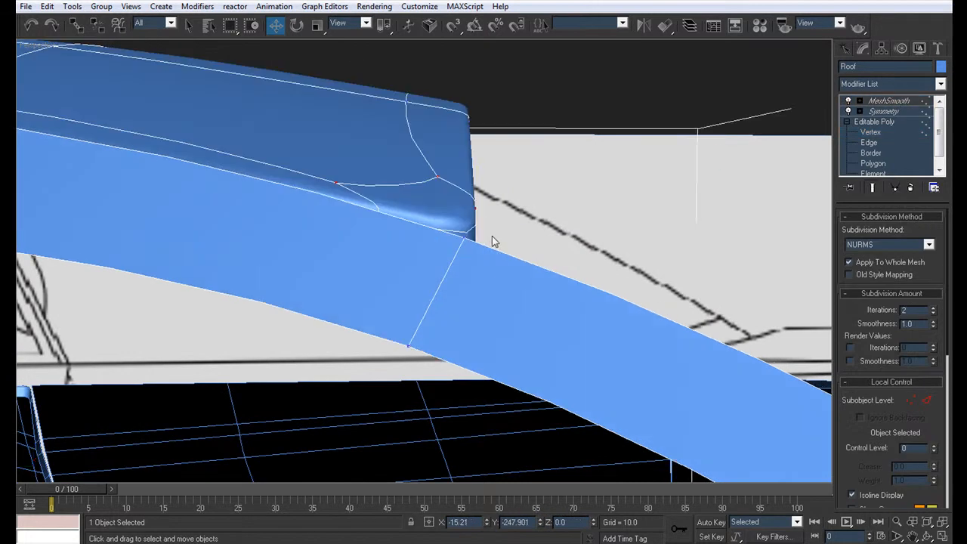
pyautogui.click(871, 132)
pyautogui.scroll(-3, 510, 221)
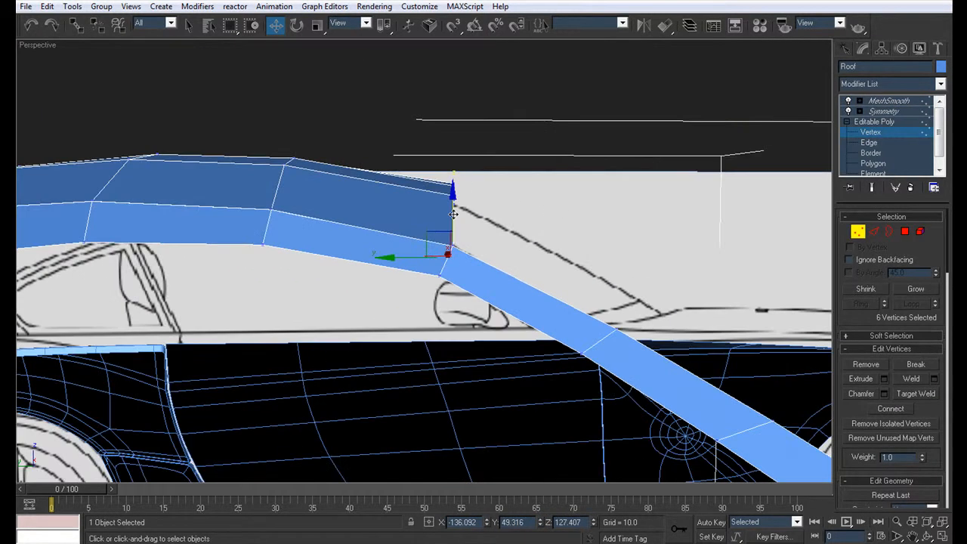
pyautogui.click(884, 111)
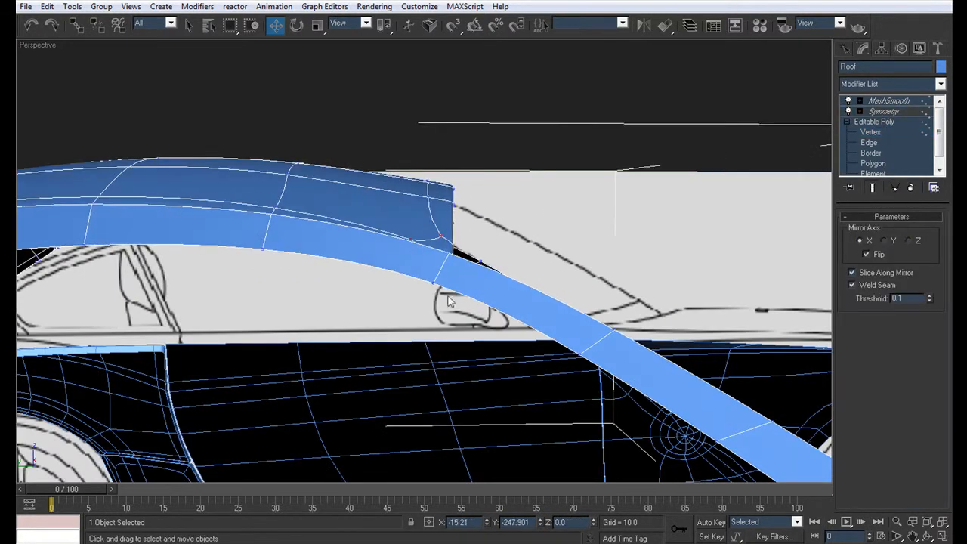
pyautogui.click(581, 232)
pyautogui.keyDown('alt'); pyautogui.moveTo(581, 232); pyautogui.dragTo(478, 290, button='middle'); pyautogui.keyUp('alt')
pyautogui.click(477, 290)
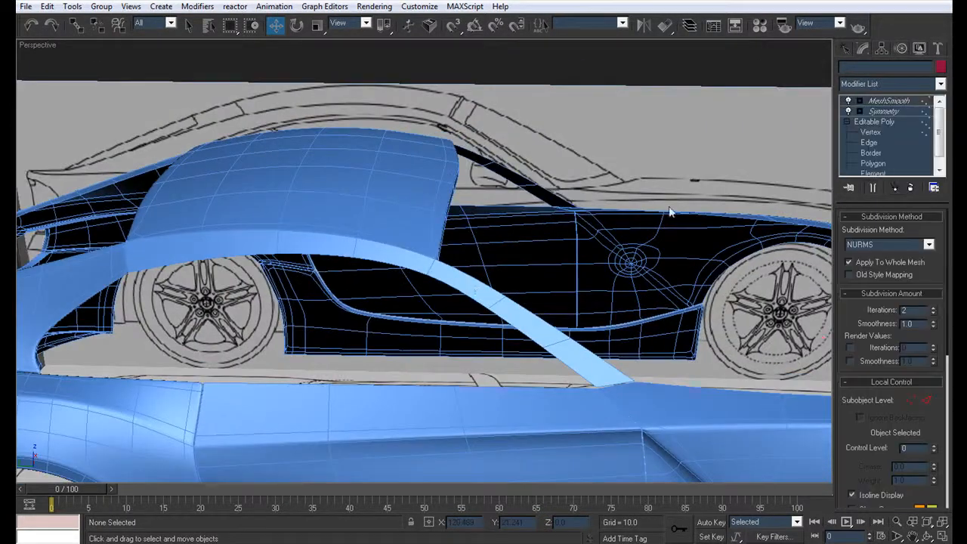
# Select the side window opening's border on the Roof mesh, chamfer it, and extrude it downward about 7.4 units as a lip.
pyautogui.click(876, 153)
pyautogui.keyDown('alt'); pyautogui.moveTo(512, 301); pyautogui.dragTo(413, 263, button='middle'); pyautogui.keyUp('alt')
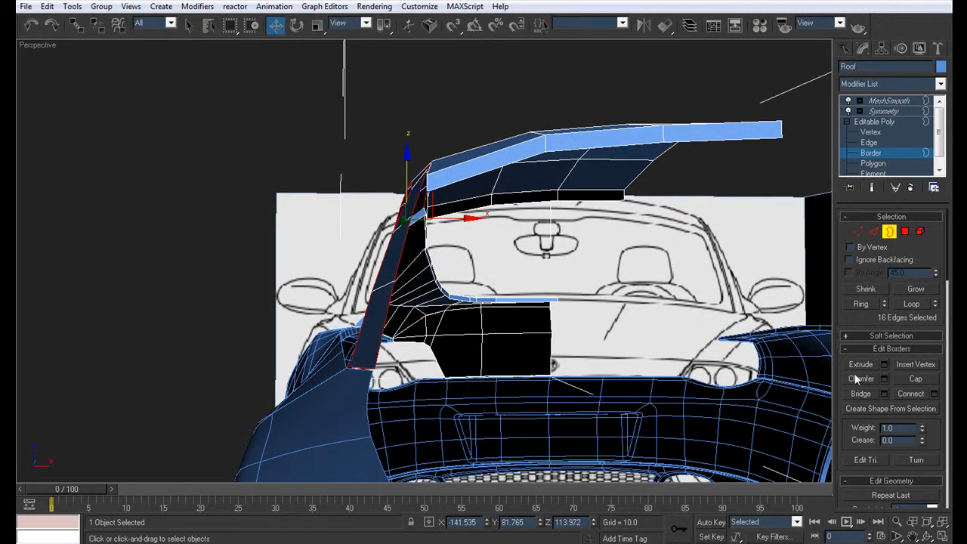
pyautogui.click(884, 379)
pyautogui.click(674, 280)
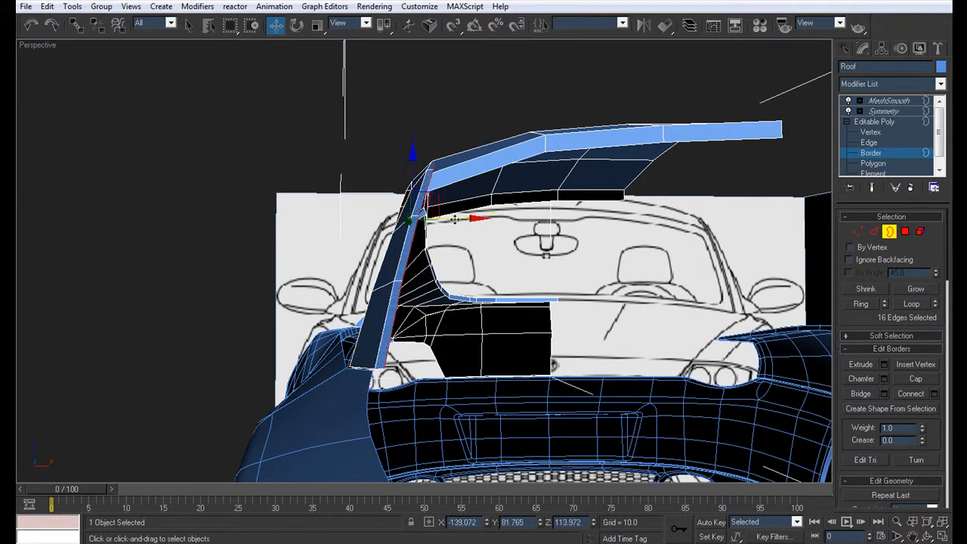
pyautogui.keyDown('alt'); pyautogui.moveTo(423, 249); pyautogui.dragTo(423, 273, button='middle'); pyautogui.keyUp('alt')
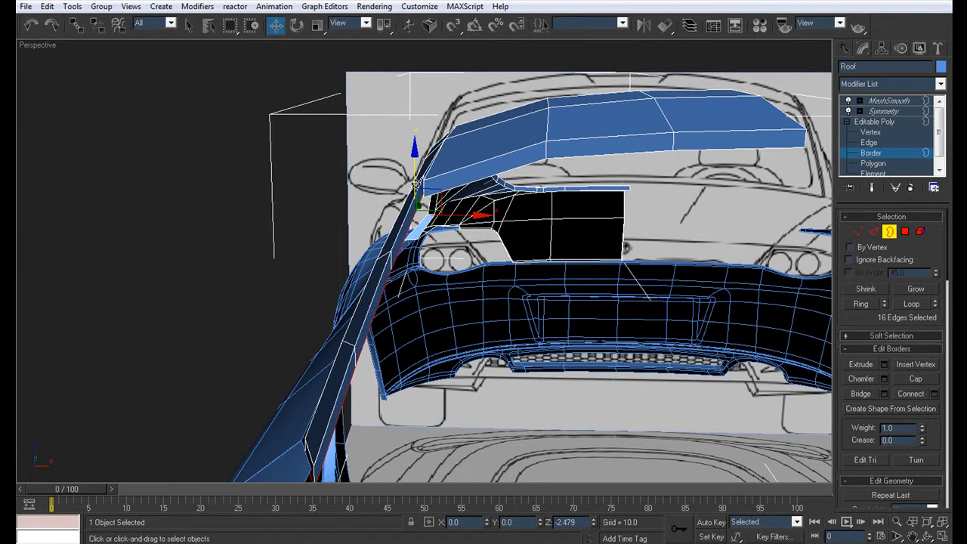
pyautogui.keyDown('alt'); pyautogui.moveTo(384, 222); pyautogui.dragTo(384, 279, button='middle'); pyautogui.keyUp('alt')
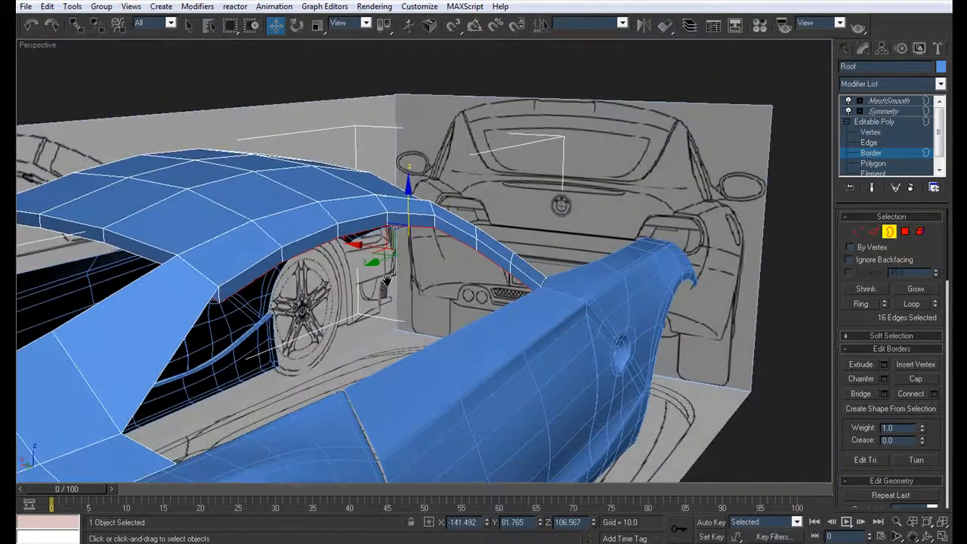
# Select the short vertical edges at the corners of the side window lip and chamfer them.
pyautogui.scroll(2, 385, 279)
pyautogui.keyDown('alt'); pyautogui.moveTo(570, 332); pyautogui.dragTo(521, 316, button='middle'); pyautogui.keyUp('alt')
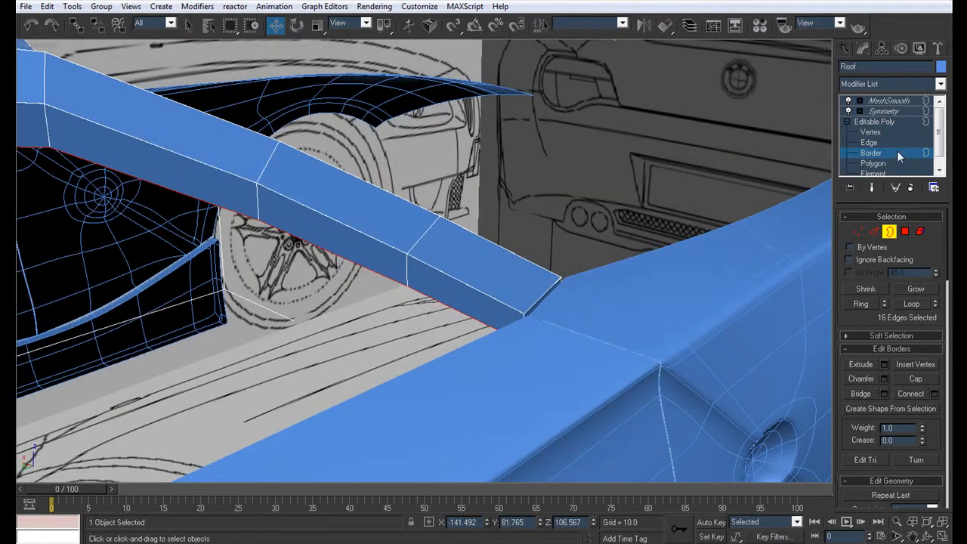
pyautogui.press('2')
pyautogui.keyDown('ctrl'); pyautogui.click(559, 283); pyautogui.keyUp('ctrl')
pyautogui.keyDown('alt'); pyautogui.moveTo(559, 283); pyautogui.dragTo(522, 274, button='middle'); pyautogui.keyUp('alt')
pyautogui.scroll(-4, 655, 296)
pyautogui.scroll(3, 572, 321)
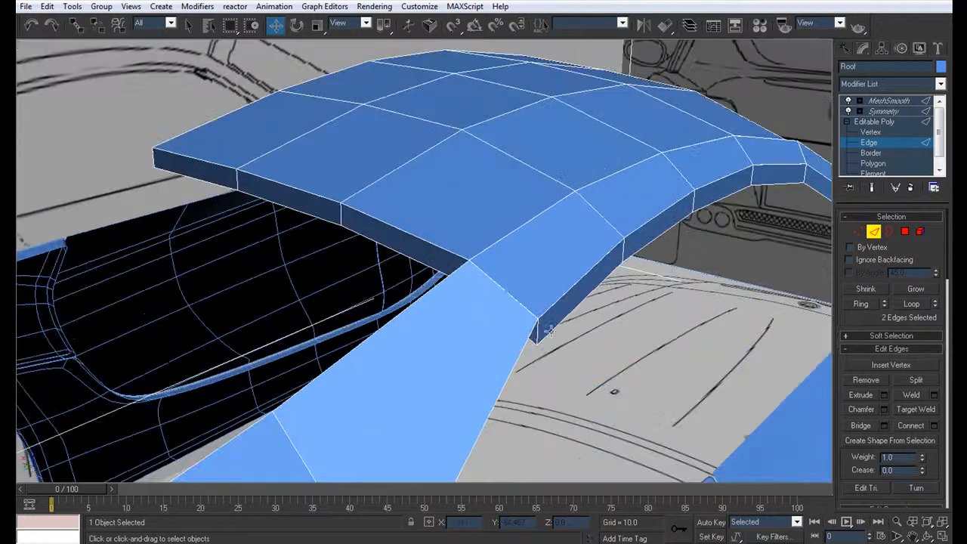
pyautogui.keyDown('ctrl'); pyautogui.click(537, 334); pyautogui.keyUp('ctrl')
pyautogui.keyDown('alt'); pyautogui.moveTo(537, 334); pyautogui.dragTo(456, 295, button='middle'); pyautogui.keyUp('alt')
pyautogui.scroll(4, 456, 296)
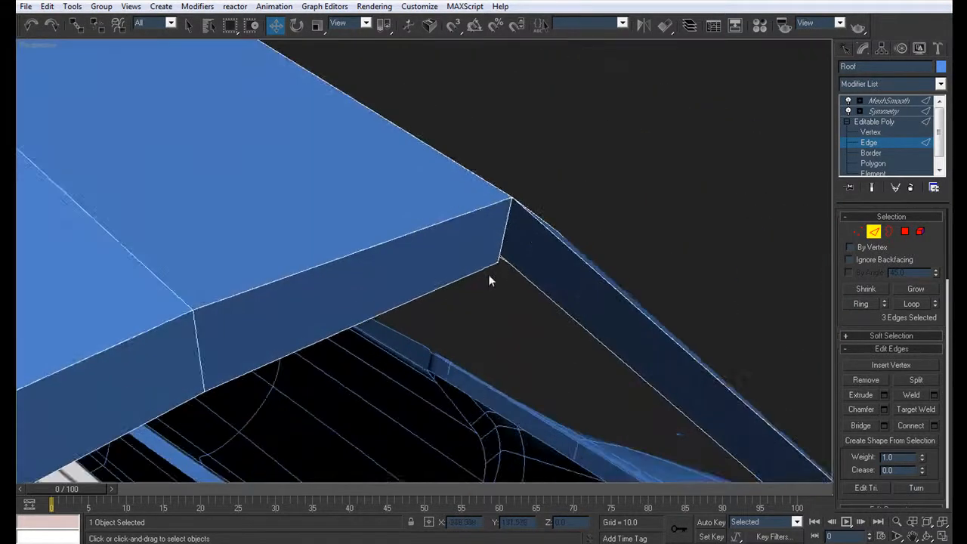
pyautogui.keyDown('alt'); pyautogui.moveTo(485, 266); pyautogui.dragTo(391, 340, button='middle'); pyautogui.keyUp('alt')
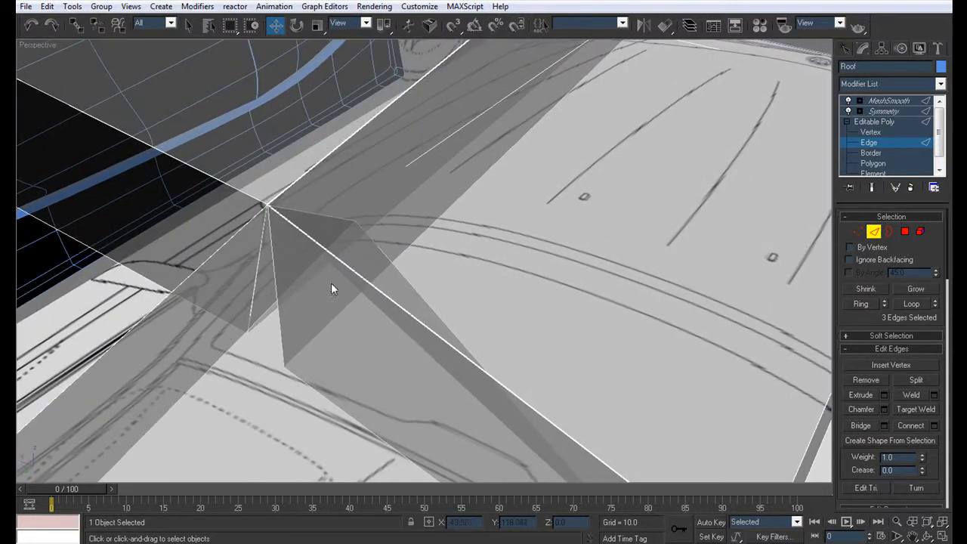
pyautogui.keyDown('alt'); pyautogui.moveTo(291, 283); pyautogui.dragTo(371, 280, button='middle'); pyautogui.keyUp('alt')
pyautogui.keyDown('ctrl'); pyautogui.click(598, 238); pyautogui.keyUp('ctrl')
pyautogui.moveTo(598, 237); pyautogui.dragTo(461, 251, button='middle')
pyautogui.scroll(-1, 460, 251)
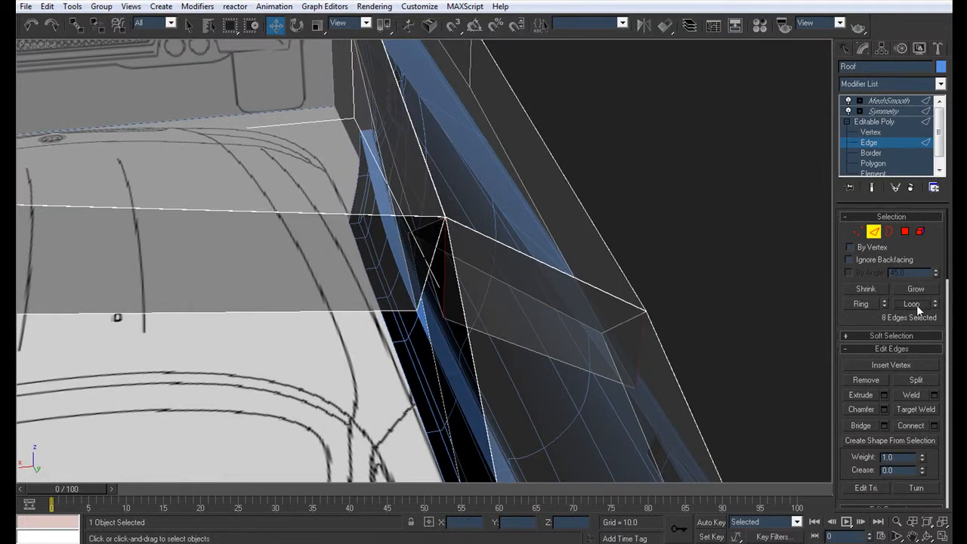
pyautogui.click(884, 409)
pyautogui.click(673, 280)
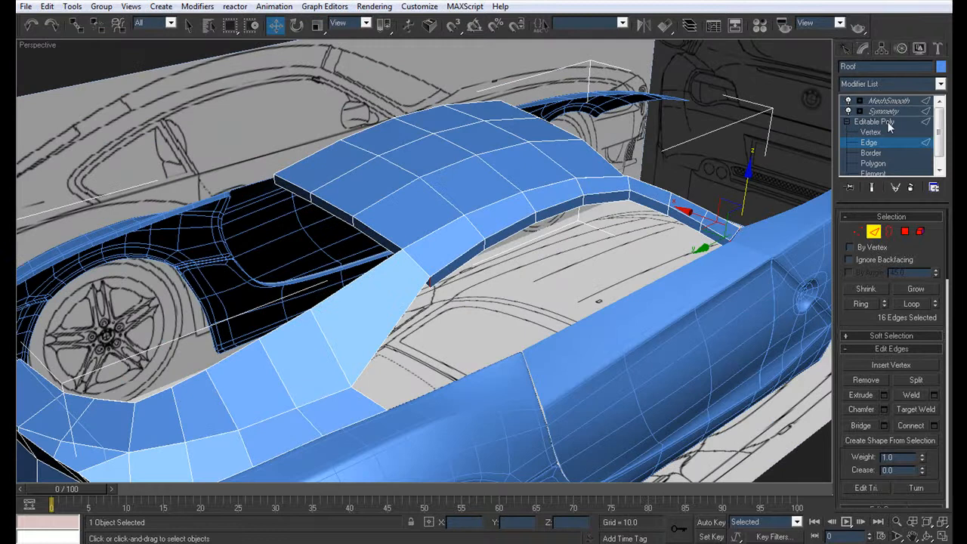
# Preview the smoothed roof and examine the side window lip and its corners.
pyautogui.click(884, 111)
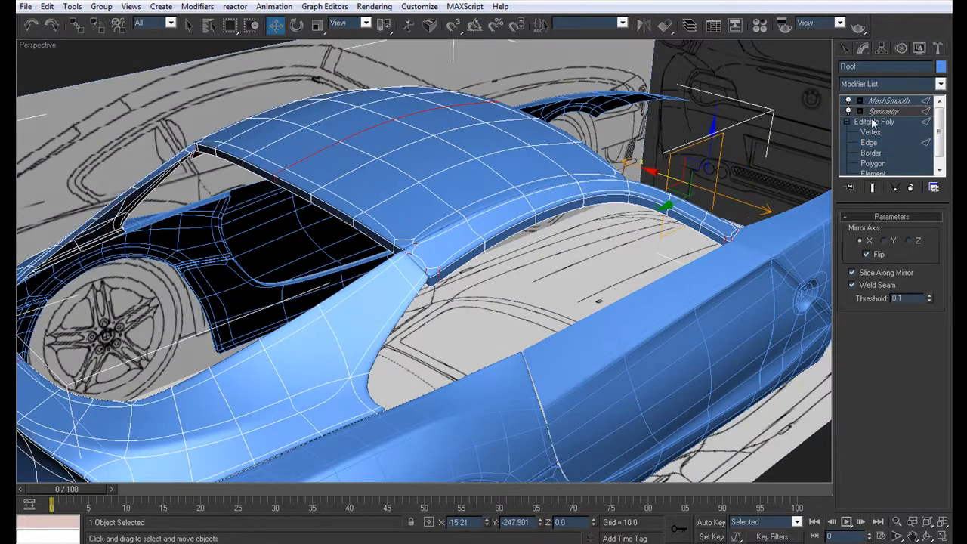
pyautogui.scroll(5, 552, 297)
pyautogui.scroll(-3, 554, 297)
pyautogui.moveTo(554, 296)
pyautogui.keyDown('alt'); pyautogui.mouseDown(button='middle')
pyautogui.moveTo(581, 242)
pyautogui.moveTo(541, 286)
pyautogui.mouseUp(button='middle'); pyautogui.keyUp('alt')
pyautogui.scroll(4, 541, 287)
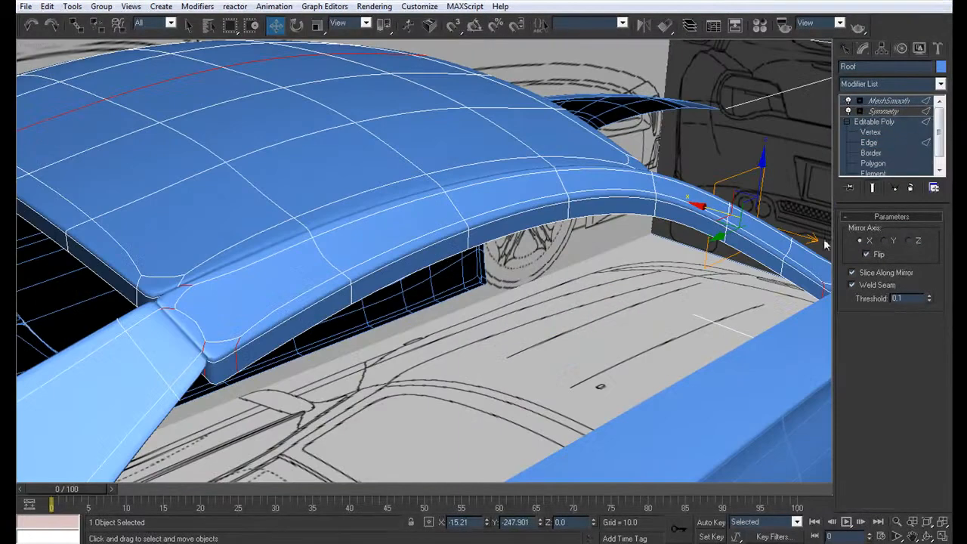
# Select the lower-edge vertices of the side window lip on the Roof mesh and shift them about 5.9 units along X.
pyautogui.click(875, 143)
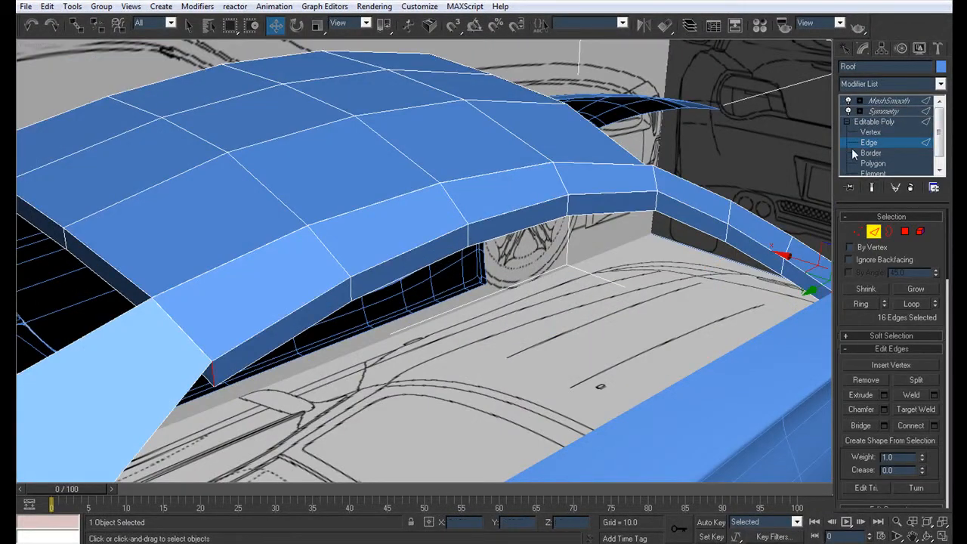
pyautogui.moveTo(753, 267); pyautogui.dragTo(741, 265, button='middle')
pyautogui.scroll(-3, 714, 277)
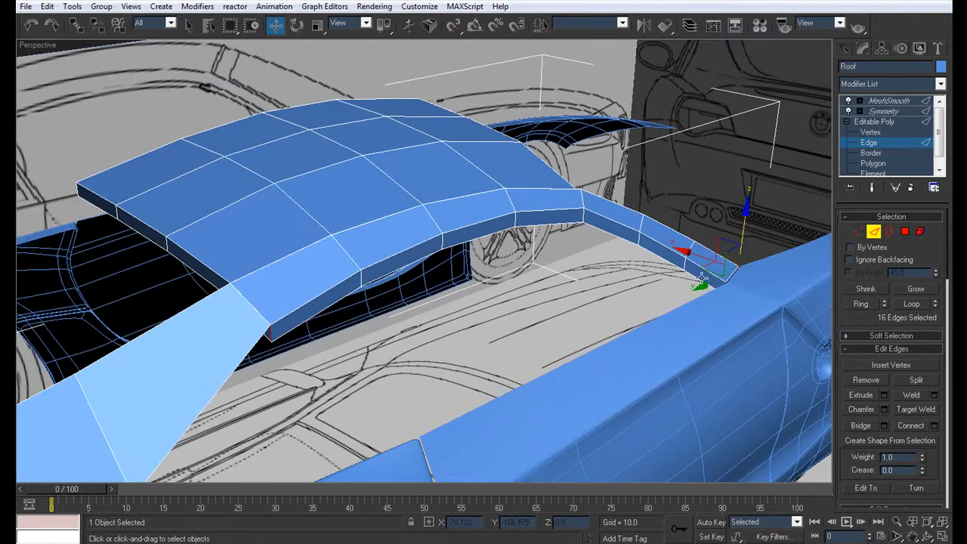
pyautogui.keyDown('alt'); pyautogui.moveTo(453, 317); pyautogui.dragTo(497, 307, button='middle'); pyautogui.keyUp('alt')
pyautogui.scroll(3, 490, 309)
pyautogui.keyDown('alt'); pyautogui.moveTo(386, 315); pyautogui.dragTo(257, 373, button='middle'); pyautogui.keyUp('alt')
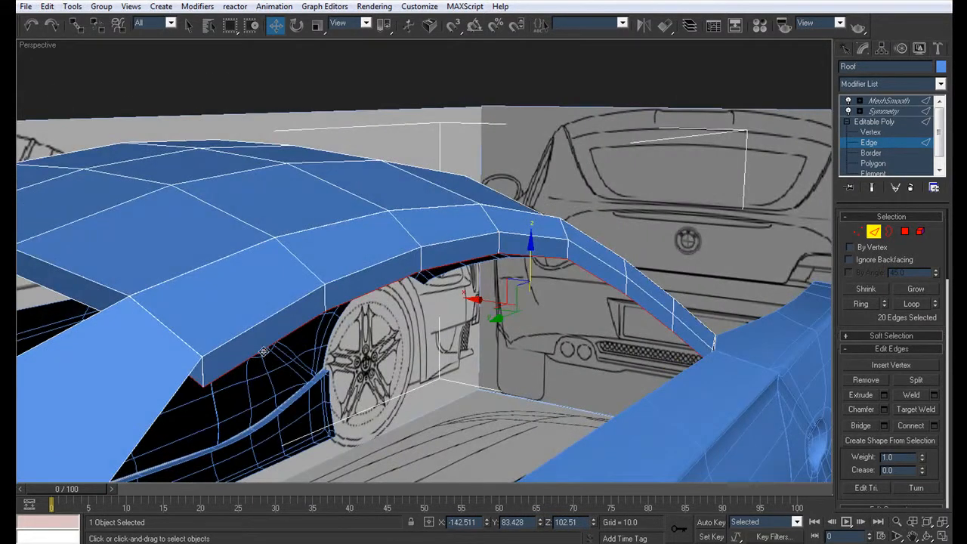
pyautogui.click(881, 133)
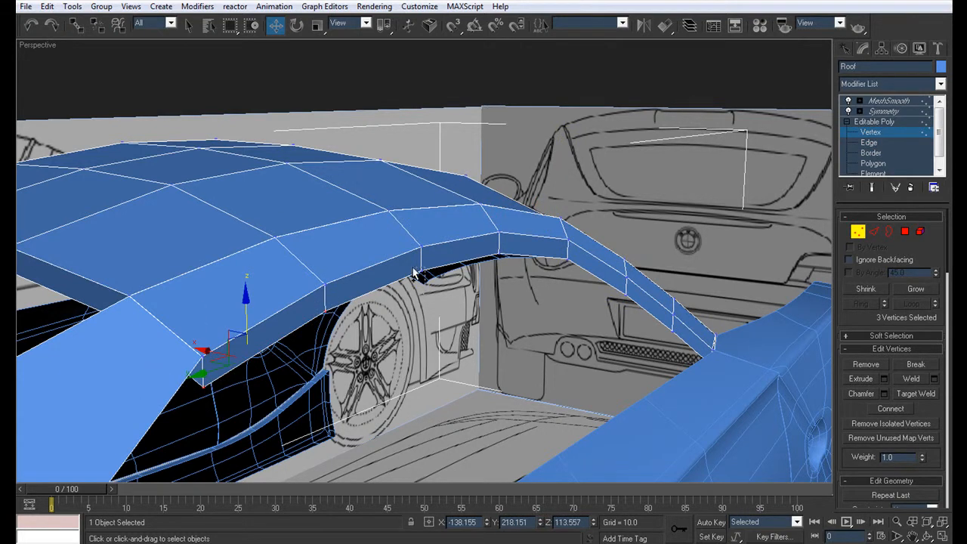
pyautogui.keyDown('ctrl'); pyautogui.click(695, 358); pyautogui.keyUp('ctrl')
pyautogui.keyDown('alt'); pyautogui.moveTo(695, 358); pyautogui.dragTo(632, 365, button='middle'); pyautogui.keyUp('alt')
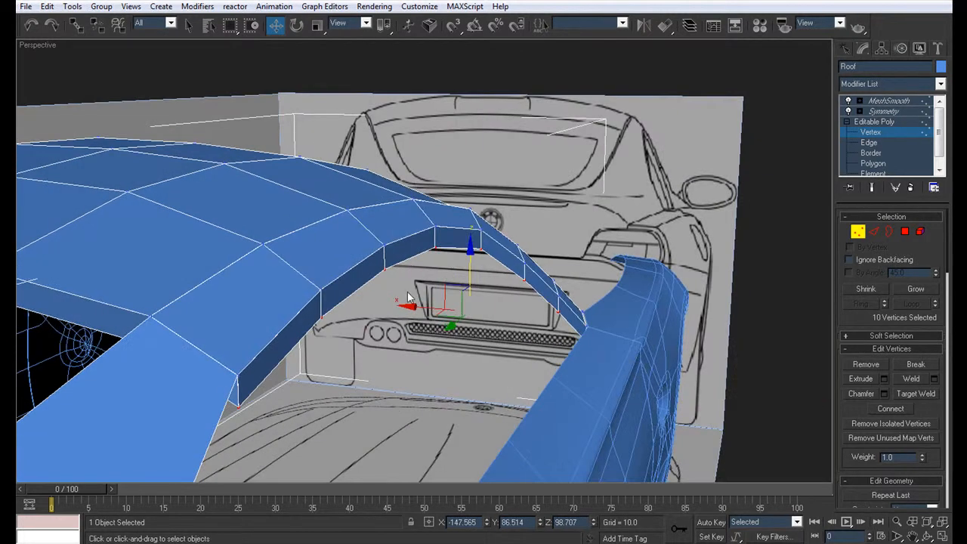
pyautogui.moveTo(416, 306); pyautogui.dragTo(406, 305)
pyautogui.keyDown('alt'); pyautogui.moveTo(401, 303); pyautogui.dragTo(542, 319, button='middle'); pyautogui.keyUp('alt')
pyautogui.keyDown('alt'); pyautogui.moveTo(477, 319); pyautogui.dragTo(667, 208, button='middle'); pyautogui.keyUp('alt')
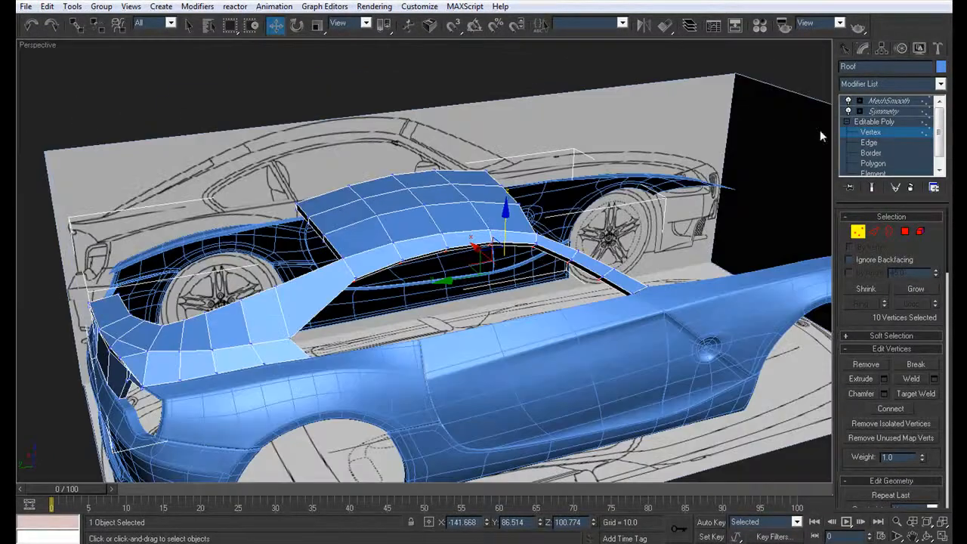
# Preview the smoothed roof without edge display and examine the corner between the rear pillar and the side window.
pyautogui.click(889, 101)
pyautogui.scroll(-5, 454, 408)
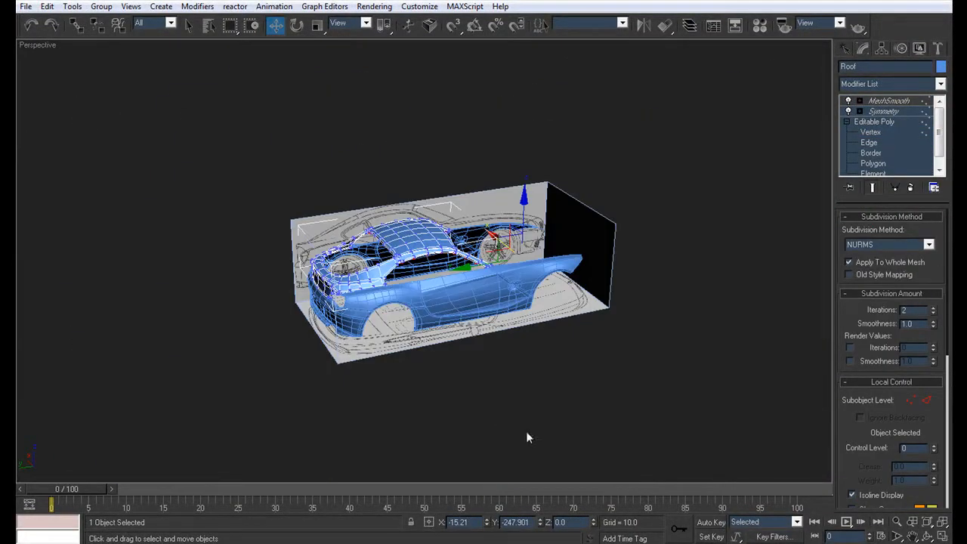
pyautogui.click(483, 416)
pyautogui.press('F4')
pyautogui.keyDown('alt'); pyautogui.moveTo(405, 363); pyautogui.dragTo(447, 380, button='middle'); pyautogui.keyUp('alt')
pyautogui.scroll(5, 447, 380)
pyautogui.keyDown('alt'); pyautogui.moveTo(414, 341); pyautogui.dragTo(385, 357, button='middle'); pyautogui.keyUp('alt')
pyautogui.scroll(-2, 381, 354)
pyautogui.scroll(6, 380, 354)
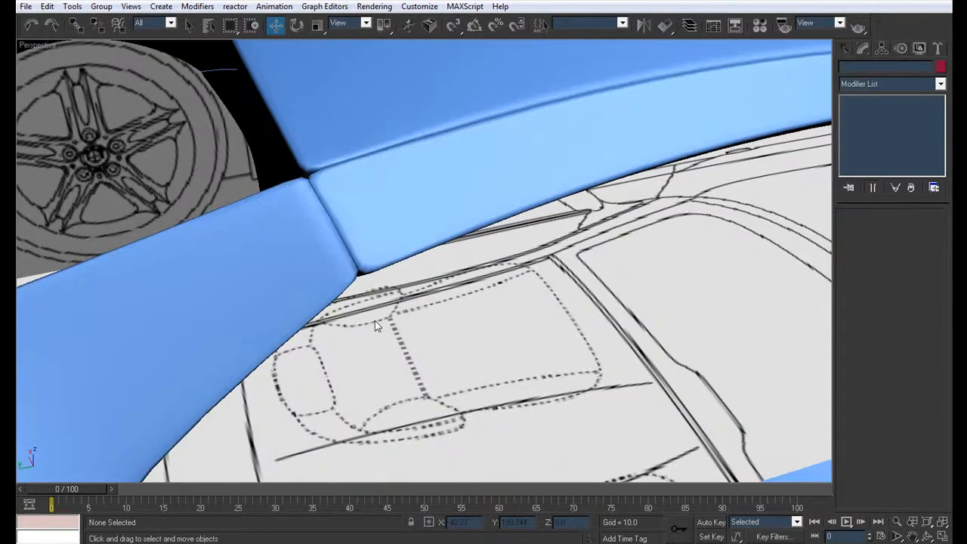
# Connect the short edges around the rear window lip to add supporting edges along it, and preview the smoothed roof.
pyautogui.click(328, 265)
pyautogui.press('F4')
pyautogui.keyDown('alt'); pyautogui.moveTo(330, 269); pyautogui.dragTo(272, 220, button='middle'); pyautogui.keyUp('alt')
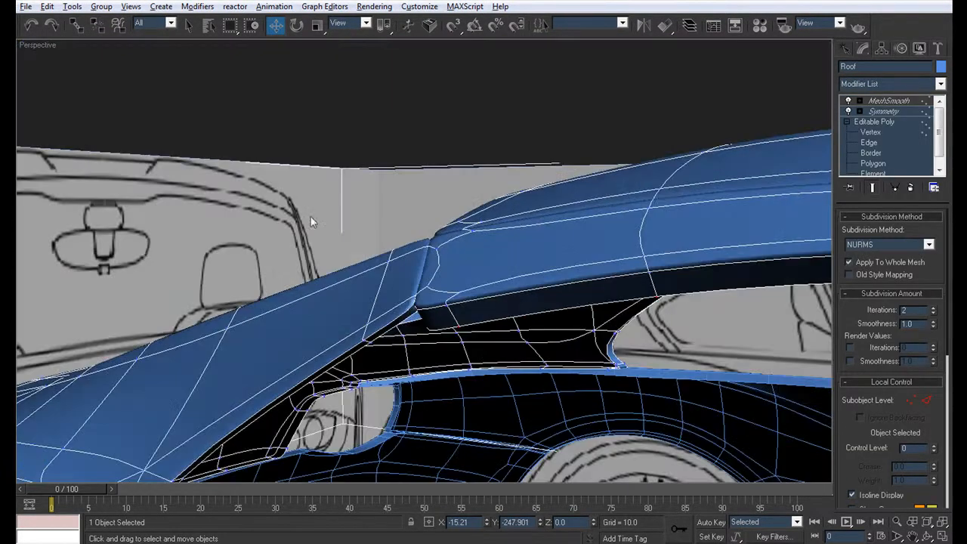
pyautogui.click(877, 144)
pyautogui.keyDown('alt'); pyautogui.moveTo(340, 324); pyautogui.dragTo(454, 206, button='middle'); pyautogui.keyUp('alt')
pyautogui.keyDown('alt'); pyautogui.moveTo(204, 458); pyautogui.dragTo(209, 340, button='middle'); pyautogui.keyUp('alt')
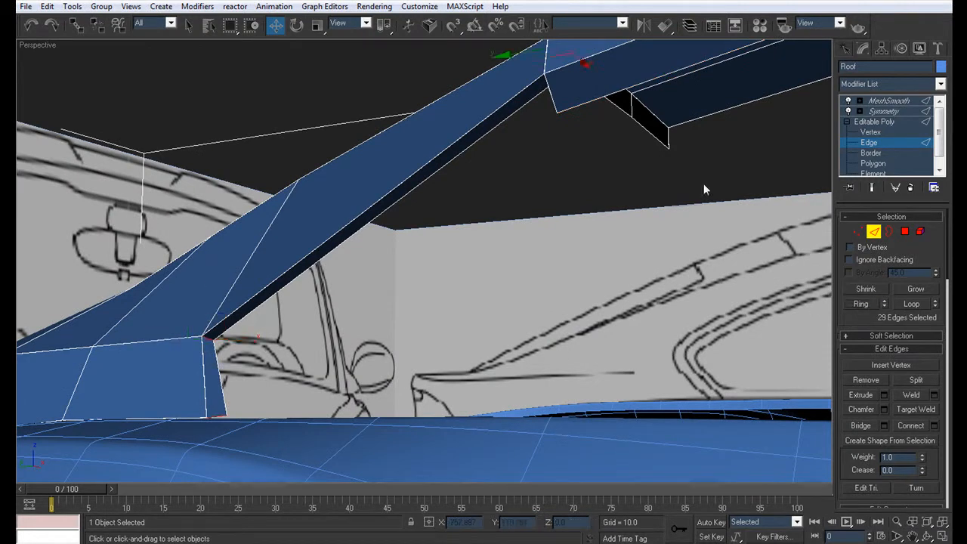
pyautogui.keyDown('alt'); pyautogui.moveTo(822, 278); pyautogui.dragTo(763, 330, button='middle'); pyautogui.keyUp('alt')
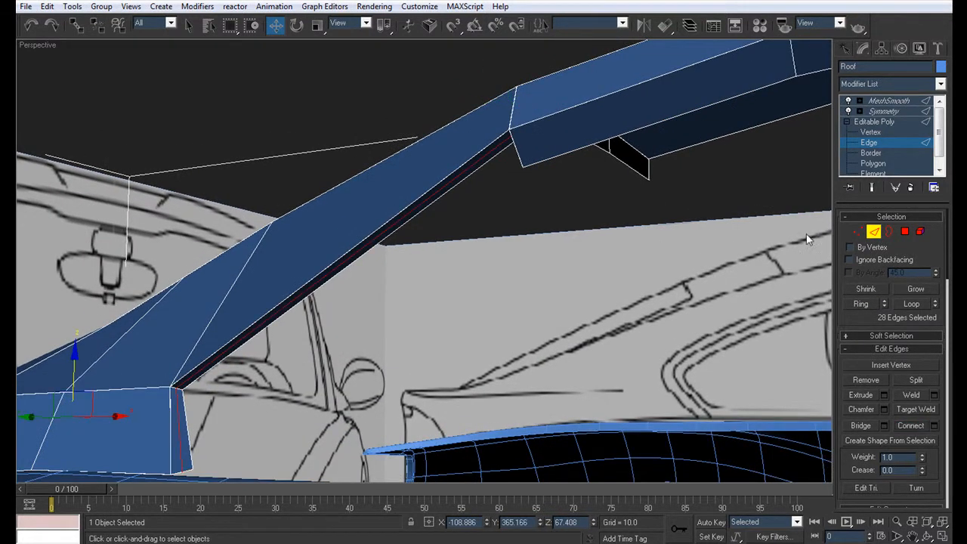
pyautogui.click(888, 101)
pyautogui.keyDown('alt'); pyautogui.moveTo(507, 209); pyautogui.dragTo(485, 228, button='middle'); pyautogui.keyUp('alt')
pyautogui.click(541, 271)
pyautogui.click(499, 224)
pyautogui.press('F4')
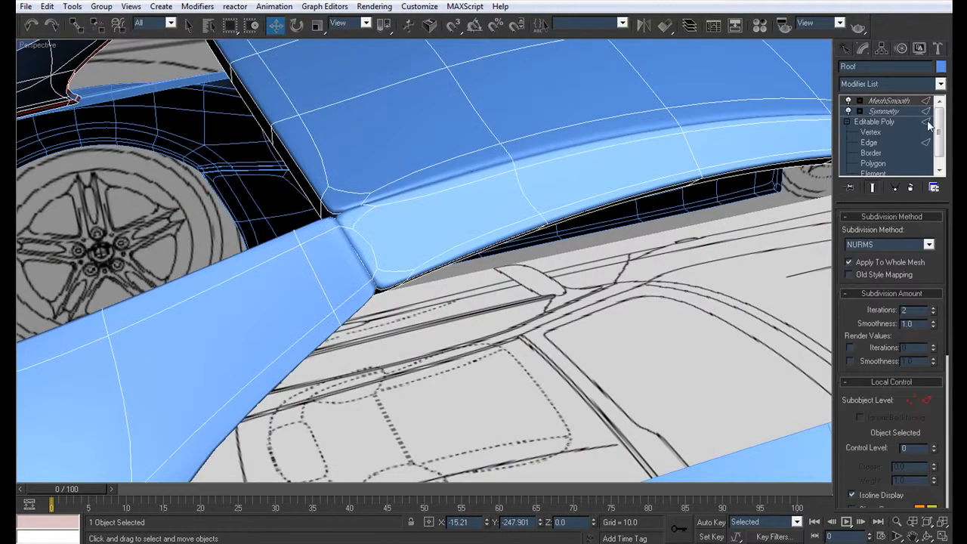
# Connect the short edges around the side window lip with 2 segments.
pyautogui.click(874, 143)
pyautogui.keyDown('alt'); pyautogui.moveTo(695, 221); pyautogui.dragTo(456, 237, button='middle'); pyautogui.keyUp('alt')
pyautogui.scroll(3, 456, 237)
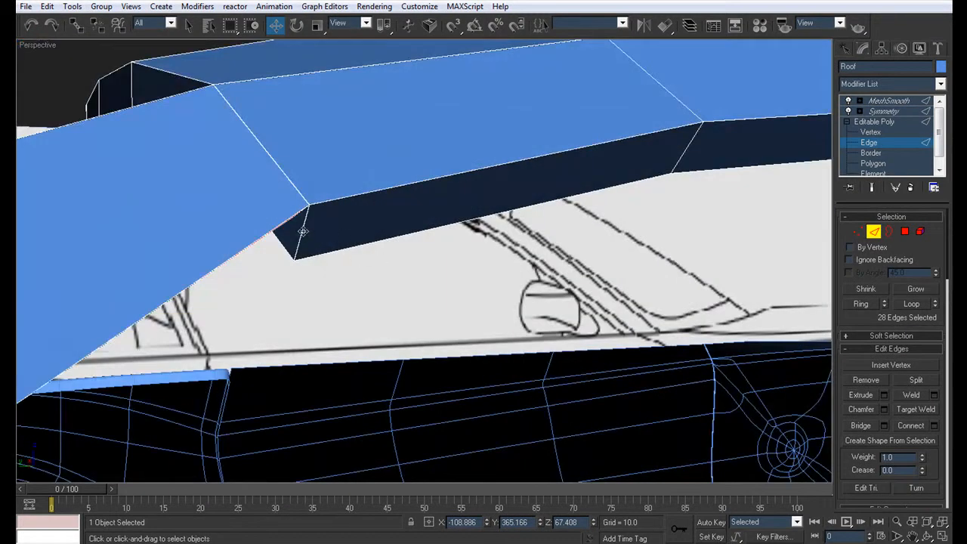
pyautogui.click(935, 426)
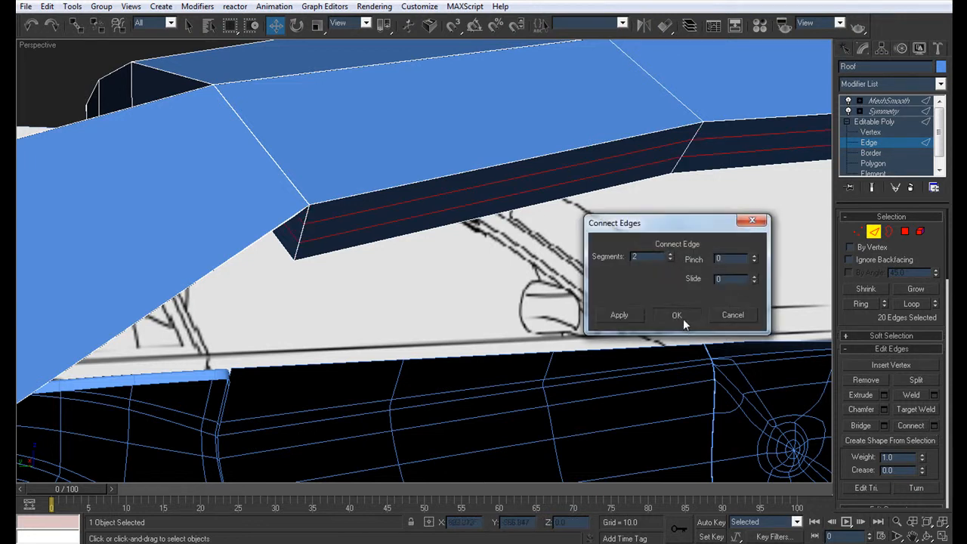
pyautogui.click(684, 319)
# Inspect the smoothed roof and the side window lip from several angles with and without edge display.
pyautogui.click(882, 111)
pyautogui.scroll(-3, 546, 223)
pyautogui.keyDown('alt'); pyautogui.moveTo(546, 223); pyautogui.dragTo(532, 313, button='middle'); pyautogui.keyUp('alt')
pyautogui.click(450, 283)
pyautogui.scroll(-4, 470, 270)
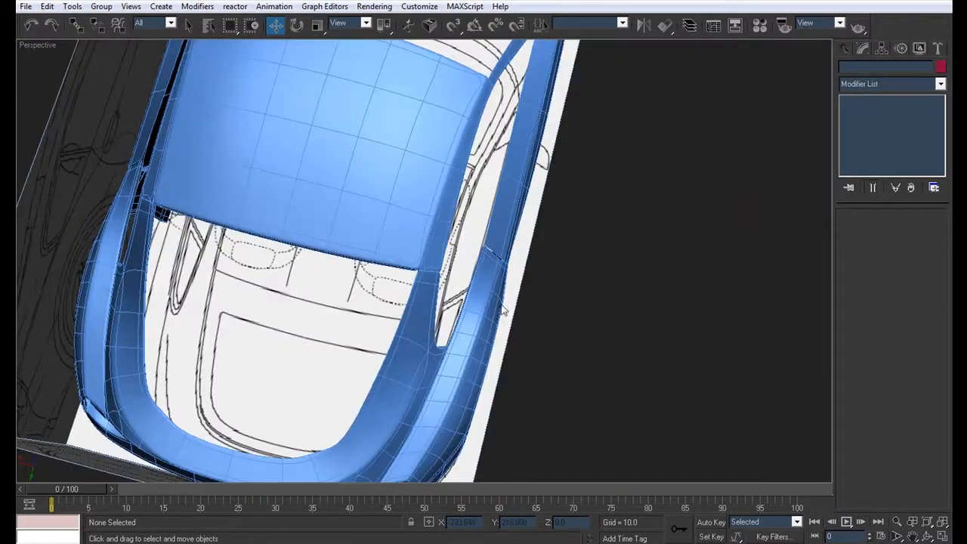
pyautogui.scroll(3, 460, 295)
pyautogui.press('F4')
pyautogui.keyDown('alt'); pyautogui.moveTo(463, 289); pyautogui.dragTo(423, 224, button='middle'); pyautogui.keyUp('alt')
pyautogui.scroll(-3, 423, 225)
pyautogui.keyDown('alt'); pyautogui.moveTo(490, 225); pyautogui.dragTo(492, 182, button='middle'); pyautogui.keyUp('alt')
pyautogui.scroll(-4, 481, 242)
pyautogui.scroll(5, 539, 225)
pyautogui.keyDown('alt'); pyautogui.moveTo(443, 205); pyautogui.dragTo(479, 306, button='middle'); pyautogui.keyUp('alt')
# Select the short vertical edges at the side window lip's upper rear corner and chamfer them.
pyautogui.click(464, 300)
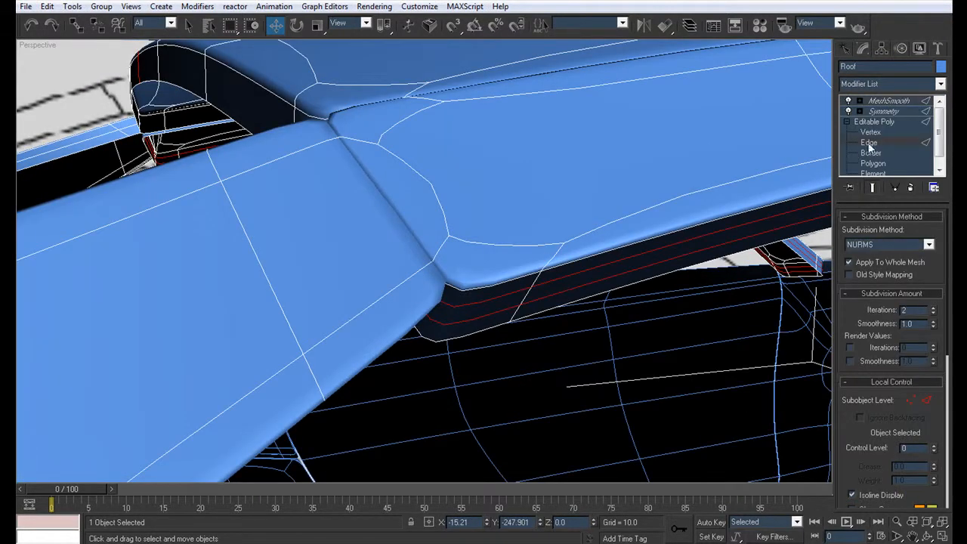
pyautogui.click(869, 142)
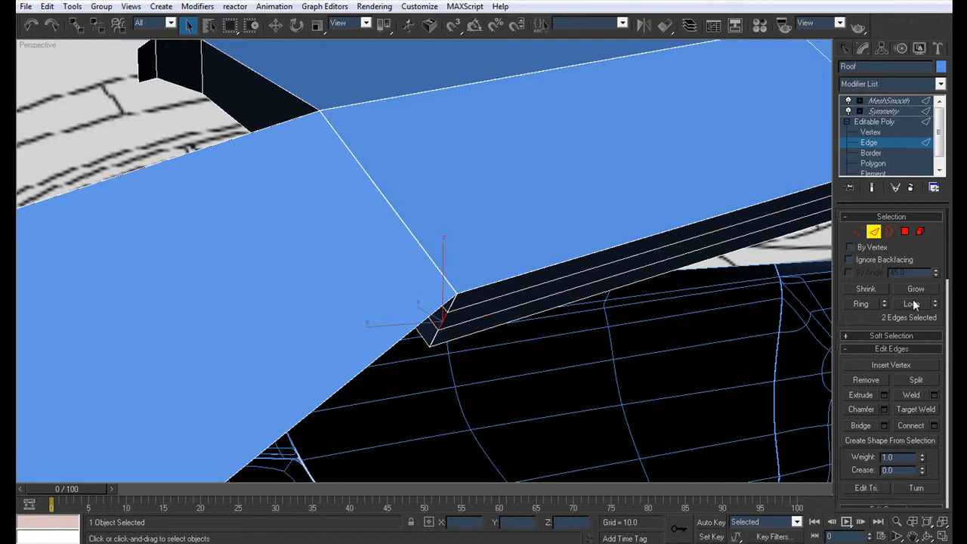
pyautogui.click(884, 409)
pyautogui.click(668, 276)
# Preview the smoothed Roof mesh and examine the chamfered side window corner up close.
pyautogui.click(890, 101)
pyautogui.scroll(-5, 482, 355)
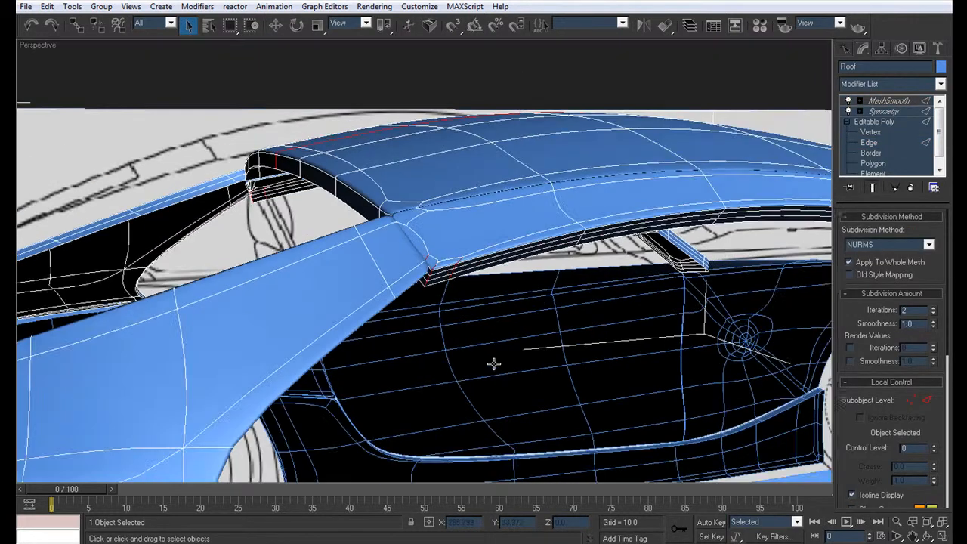
pyautogui.click(498, 338)
pyautogui.moveTo(498, 340)
pyautogui.keyDown('alt'); pyautogui.mouseDown(button='middle')
pyautogui.moveTo(489, 366)
pyautogui.moveTo(513, 355)
pyautogui.mouseUp(button='middle'); pyautogui.keyUp('alt')
pyautogui.press('F4')
pyautogui.click(488, 365)
pyautogui.scroll(-4, 496, 343)
pyautogui.scroll(5, 528, 347)
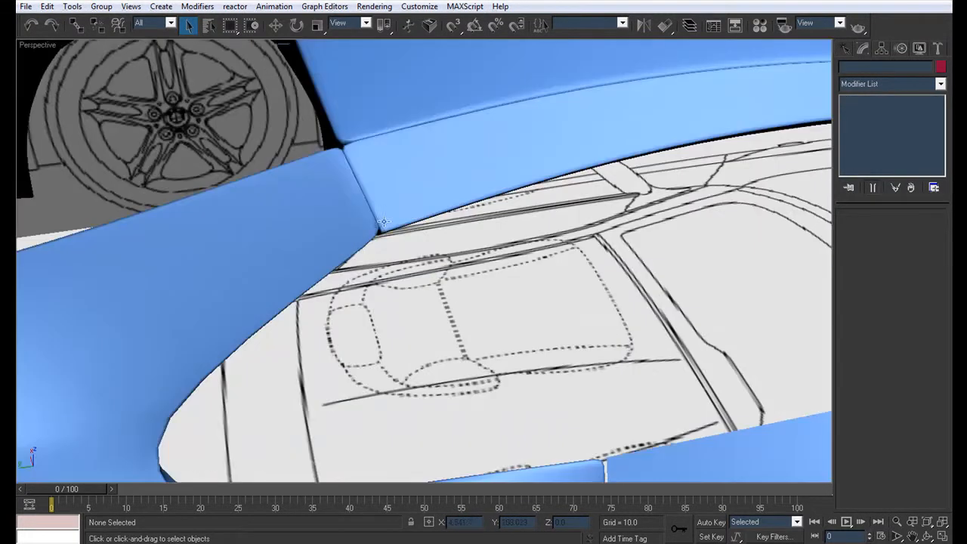
pyautogui.keyDown('alt'); pyautogui.moveTo(393, 227); pyautogui.dragTo(444, 286, button='middle'); pyautogui.keyUp('alt')
pyautogui.scroll(-4, 387, 230)
pyautogui.scroll(3, 449, 290)
pyautogui.click(447, 290)
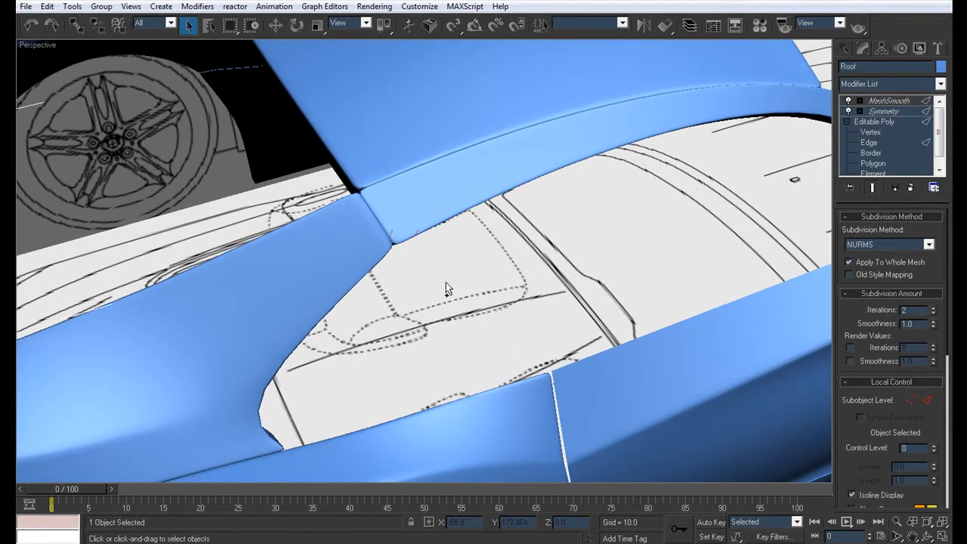
# Review the whole smoothed car body from several angles, checking the roof and rear panels.
pyautogui.scroll(-6, 446, 291)
pyautogui.click(567, 401)
pyautogui.keyDown('alt'); pyautogui.moveTo(568, 401); pyautogui.dragTo(641, 265, button='middle'); pyautogui.keyUp('alt')
pyautogui.scroll(-3, 593, 315)
pyautogui.keyDown('alt'); pyautogui.moveTo(593, 315); pyautogui.dragTo(406, 380, button='middle'); pyautogui.keyUp('alt')
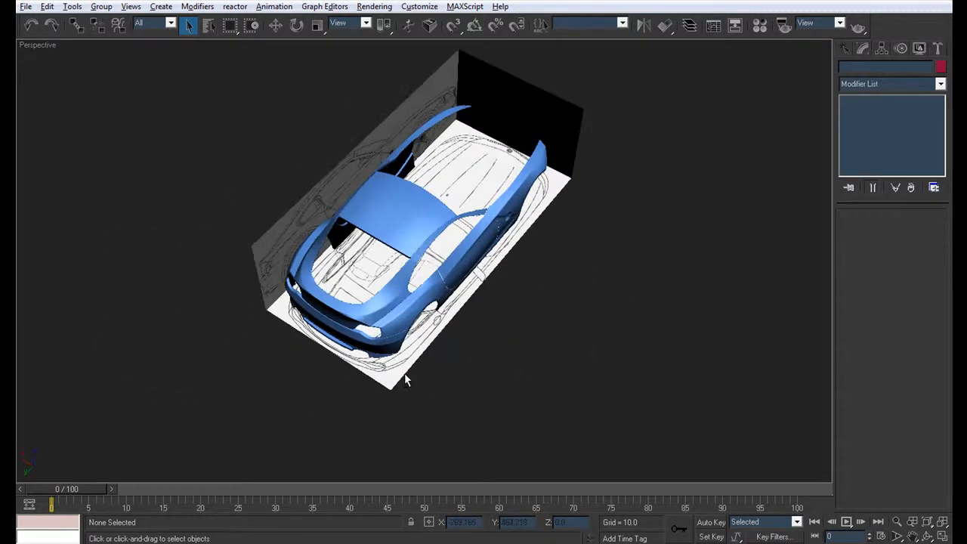
pyautogui.scroll(5, 394, 264)
pyautogui.keyDown('alt'); pyautogui.moveTo(405, 258); pyautogui.dragTo(421, 276, button='middle'); pyautogui.keyUp('alt')
pyautogui.scroll(3, 419, 280)
pyautogui.scroll(-4, 420, 280)
pyautogui.keyDown('alt'); pyautogui.moveTo(503, 313); pyautogui.dragTo(517, 300, button='middle'); pyautogui.keyUp('alt')
pyautogui.keyDown('alt'); pyautogui.moveTo(419, 281); pyautogui.dragTo(550, 112, button='middle'); pyautogui.keyUp('alt')
pyautogui.scroll(-4, 436, 315)
pyautogui.scroll(4, 419, 297)
pyautogui.scroll(-4, 462, 317)
pyautogui.scroll(4, 454, 356)
pyautogui.keyDown('alt'); pyautogui.moveTo(411, 301); pyautogui.dragTo(411, 269, button='middle'); pyautogui.keyUp('alt')
# Select the upper border vertices of the Back mesh beneath the tail light opening and show all four viewports.
pyautogui.scroll(5, 412, 269)
pyautogui.click(412, 282)
pyautogui.click(868, 132)
pyautogui.keyDown('alt'); pyautogui.moveTo(624, 229); pyautogui.dragTo(421, 276, button='middle'); pyautogui.keyUp('alt')
pyautogui.scroll(5, 423, 287)
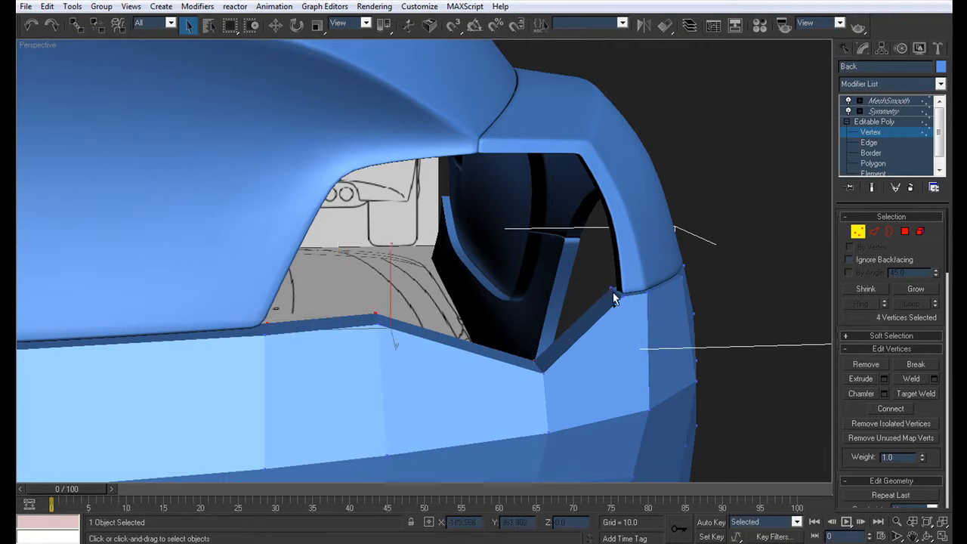
pyautogui.hotkey('alt', 'w')
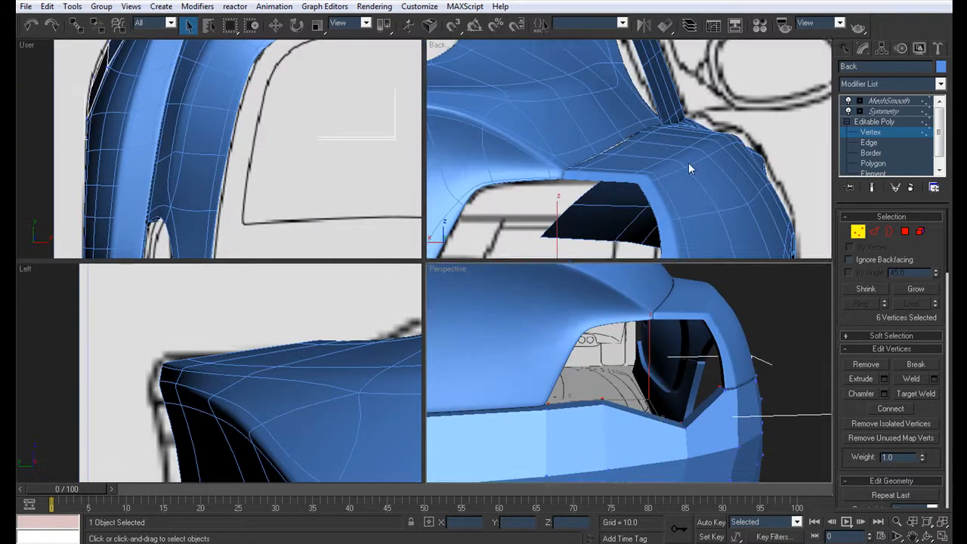
pyautogui.scroll(4, 581, 160)
pyautogui.moveTo(598, 143); pyautogui.dragTo(598, 129)
pyautogui.hotkey('ctrl', 'z')
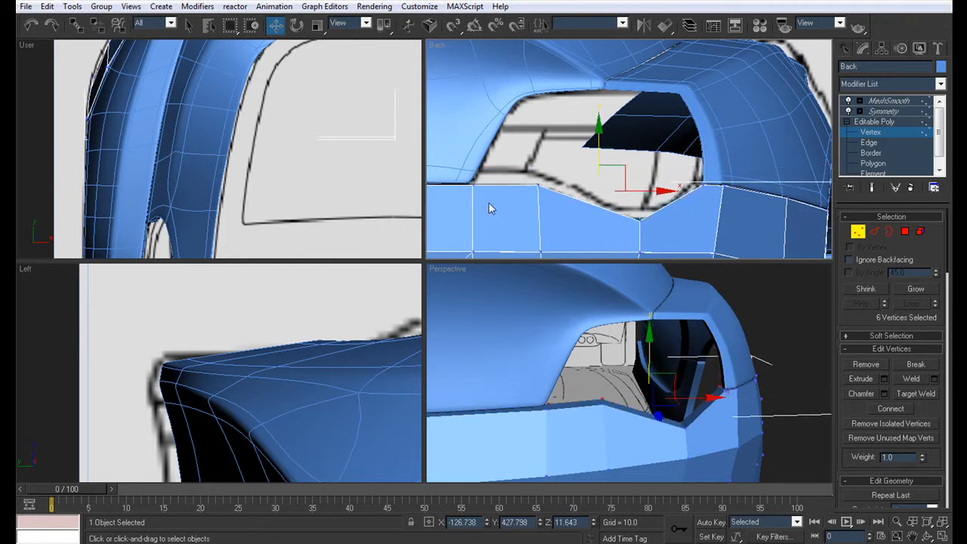
# Add the border vertex at the centre seam to the Back mesh selection and raise the vertices about 5.2 units.
pyautogui.moveTo(495, 201); pyautogui.dragTo(684, 164, button='middle')
pyautogui.scroll(-5, 604, 423)
pyautogui.moveTo(604, 424); pyautogui.dragTo(719, 400, button='middle')
pyautogui.scroll(6, 718, 400)
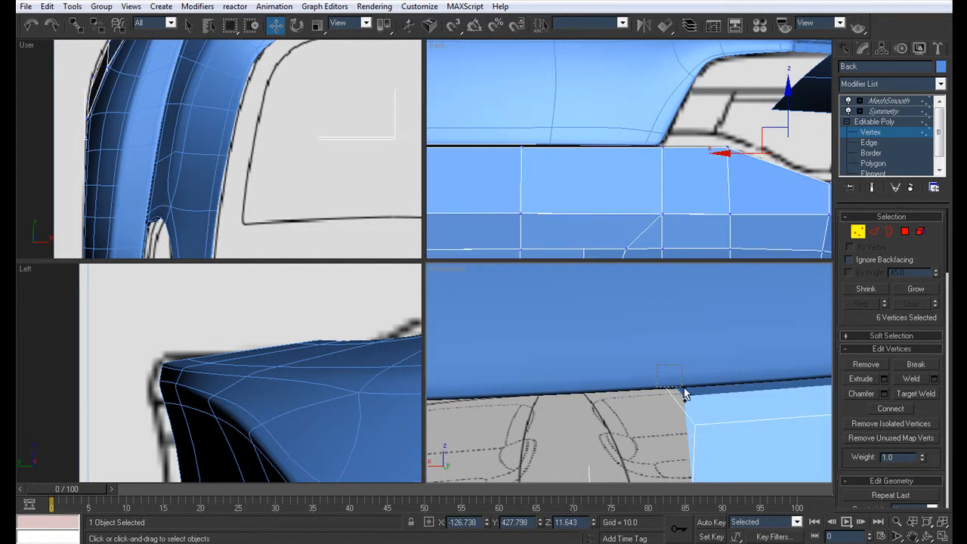
pyautogui.moveTo(681, 381); pyautogui.dragTo(662, 376, button='middle')
pyautogui.scroll(-2, 663, 376)
pyautogui.scroll(-2, 737, 166)
pyautogui.moveTo(737, 166); pyautogui.dragTo(674, 167, button='middle')
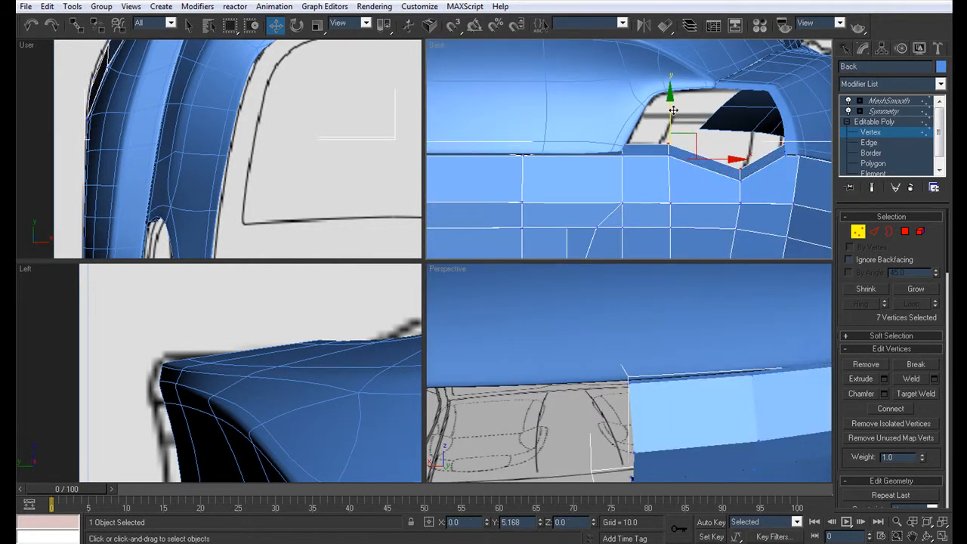
pyautogui.moveTo(759, 391); pyautogui.dragTo(595, 416, button='middle')
pyautogui.scroll(-5, 595, 416)
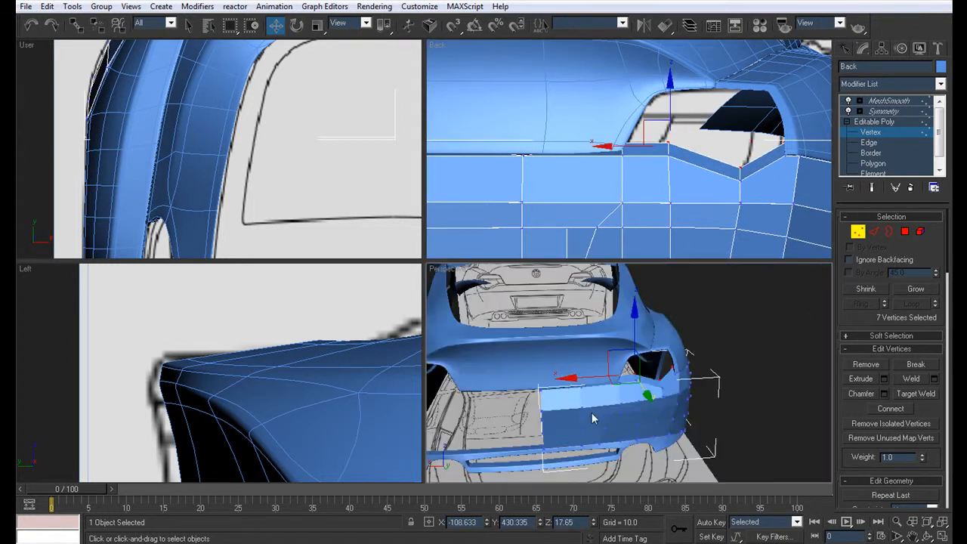
# Maximize the perspective view and inspect the smoothed Back panel where it meets the roof's rear section.
pyautogui.keyDown('alt'); pyautogui.moveTo(697, 377); pyautogui.dragTo(631, 352, button='middle'); pyautogui.keyUp('alt')
pyautogui.scroll(-4, 631, 353)
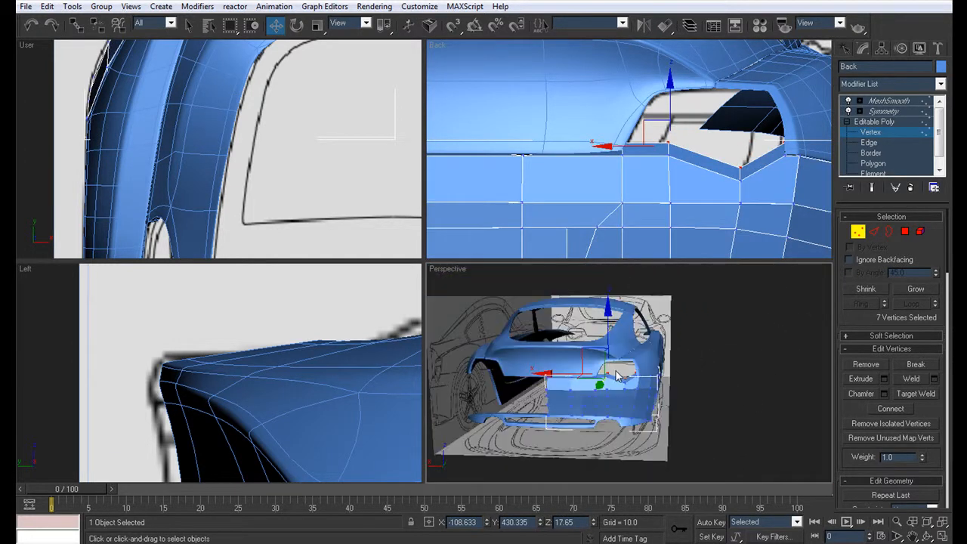
pyautogui.hotkey('alt', 'w')
pyautogui.click(896, 112)
pyautogui.click(549, 371)
pyautogui.press('F4')
pyautogui.press('F4')
pyautogui.keyDown('alt'); pyautogui.moveTo(347, 324); pyautogui.dragTo(439, 322, button='middle'); pyautogui.keyUp('alt')
pyautogui.scroll(-5, 334, 319)
pyautogui.scroll(6, 419, 309)
pyautogui.scroll(3, 401, 317)
# Adjust the Roof mesh's bottom rear border vertices to follow the upper edge of the rear body panel.
pyautogui.click(433, 269)
pyautogui.click(871, 132)
pyautogui.keyDown('alt'); pyautogui.moveTo(505, 285); pyautogui.dragTo(599, 335, button='middle'); pyautogui.keyUp('alt')
pyautogui.click(635, 367)
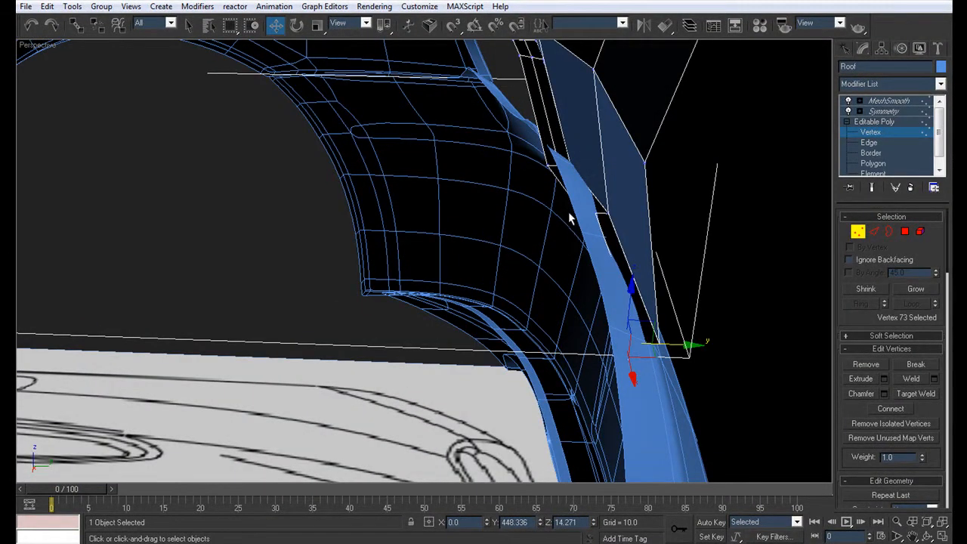
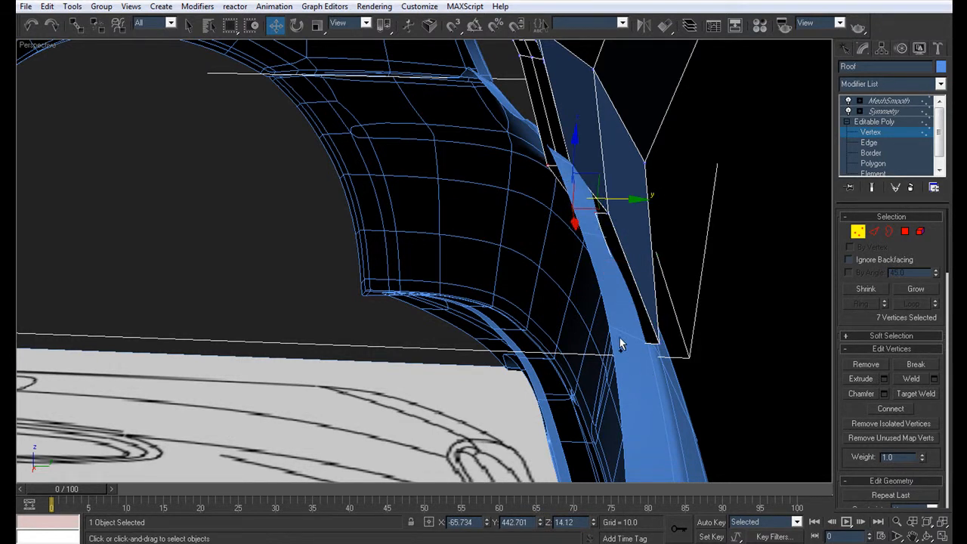
pyautogui.keyDown('alt'); pyautogui.moveTo(677, 368); pyautogui.dragTo(600, 297, button='middle'); pyautogui.keyUp('alt')
pyautogui.keyDown('alt'); pyautogui.moveTo(683, 284); pyautogui.dragTo(617, 300, button='middle'); pyautogui.keyUp('alt')
pyautogui.keyDown('alt'); pyautogui.moveTo(668, 218); pyautogui.dragTo(466, 277, button='middle'); pyautogui.keyUp('alt')
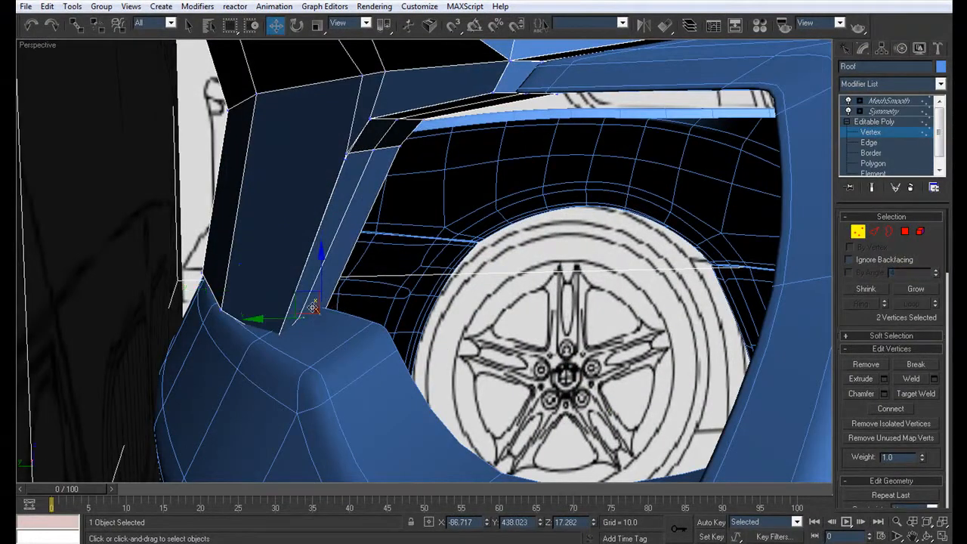
pyautogui.click(891, 101)
pyautogui.click(870, 133)
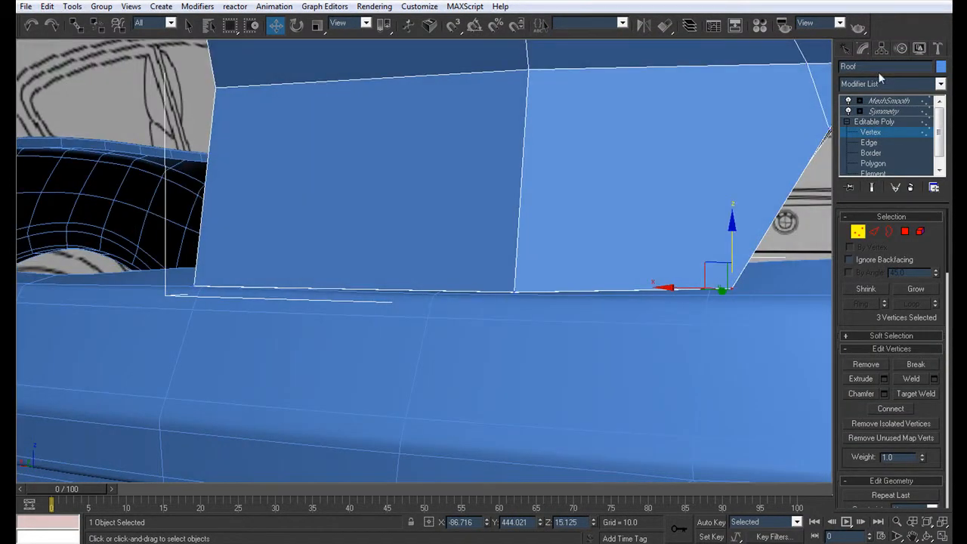
# Preview the smoothed Roof mesh and review the complete car body from different angles and distances.
pyautogui.click(878, 101)
pyautogui.scroll(-8, 655, 201)
pyautogui.keyDown('alt'); pyautogui.moveTo(654, 201); pyautogui.dragTo(449, 267, button='middle'); pyautogui.keyUp('alt')
pyautogui.scroll(-5, 652, 261)
pyautogui.click(653, 261)
pyautogui.scroll(5, 523, 242)
pyautogui.scroll(5, 459, 268)
pyautogui.scroll(-8, 577, 238)
pyautogui.scroll(-5, 469, 261)
pyautogui.moveTo(517, 250); pyautogui.dragTo(565, 247, button='middle')
pyautogui.keyDown('alt'); pyautogui.moveTo(565, 247); pyautogui.dragTo(399, 259, button='middle'); pyautogui.keyUp('alt')
pyautogui.scroll(5, 483, 238)
pyautogui.keyDown('alt'); pyautogui.moveTo(399, 258); pyautogui.dragTo(454, 281, button='middle'); pyautogui.keyUp('alt')
pyautogui.click(284, 235)
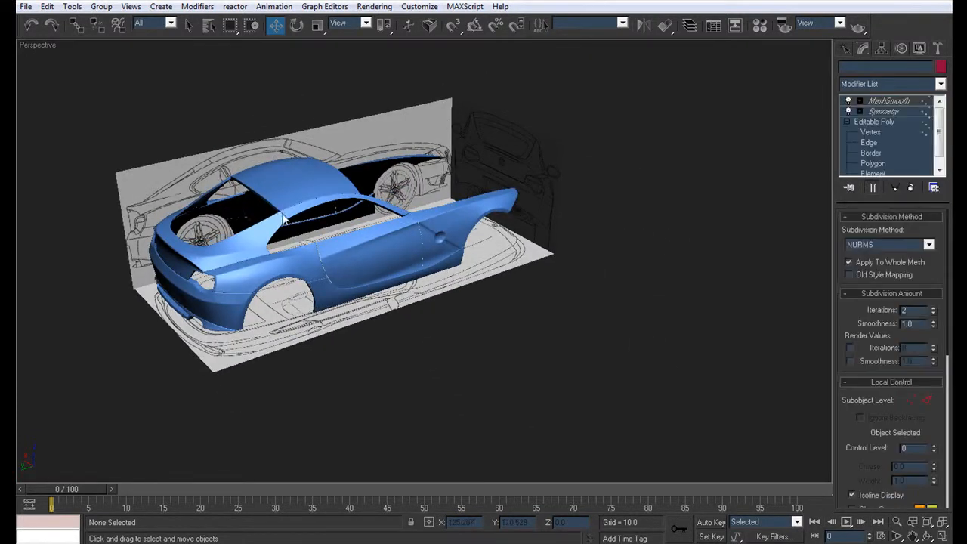
# Shift the Roof mesh's 17 selected vertices at the rear pillar corner about 1.7 units outward along X.
pyautogui.scroll(5, 282, 211)
pyautogui.click(767, 416)
pyautogui.keyDown('alt'); pyautogui.moveTo(564, 235); pyautogui.dragTo(425, 223, button='middle'); pyautogui.keyUp('alt')
pyautogui.scroll(4, 506, 242)
pyautogui.click(426, 222)
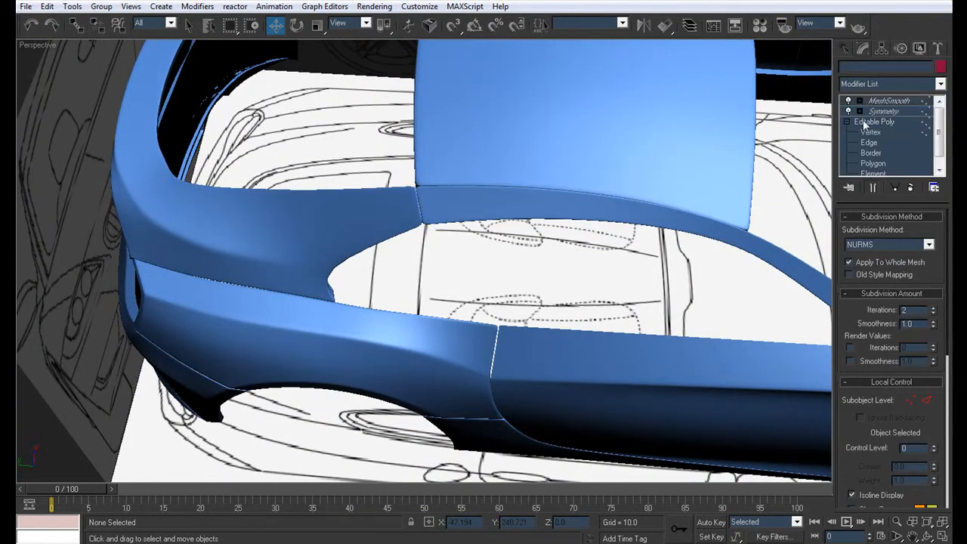
pyautogui.click(874, 133)
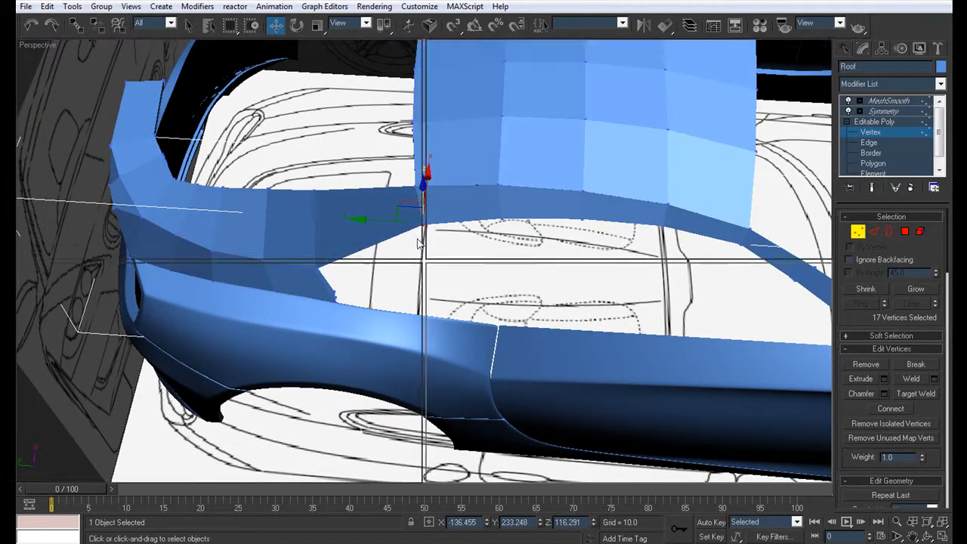
pyautogui.hotkey('alt', 'w')
pyautogui.moveTo(198, 250); pyautogui.dragTo(236, 179, button='middle')
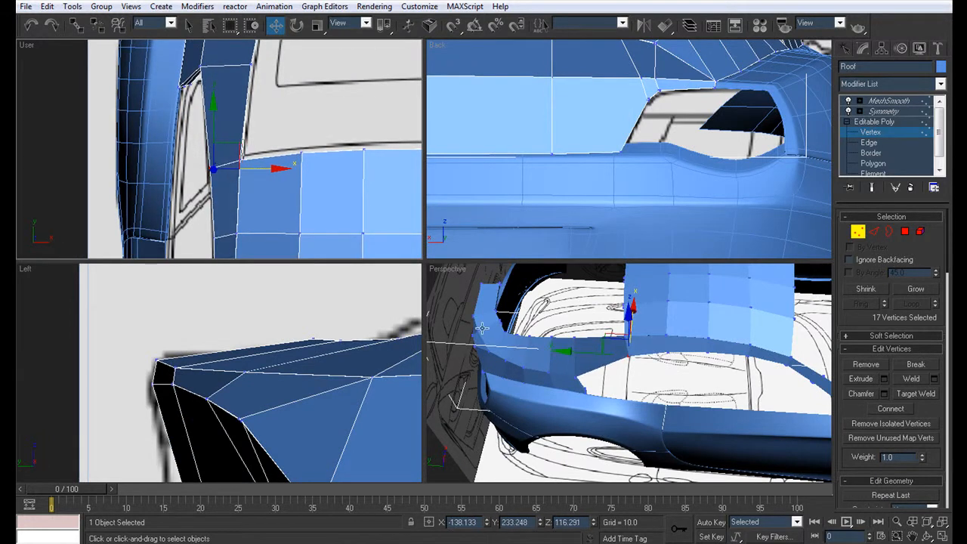
pyautogui.moveTo(464, 330); pyautogui.dragTo(459, 335, button='middle')
pyautogui.hotkey('alt', 'w')
pyautogui.hotkey('alt', 'x')
pyautogui.hotkey('alt', 'x')
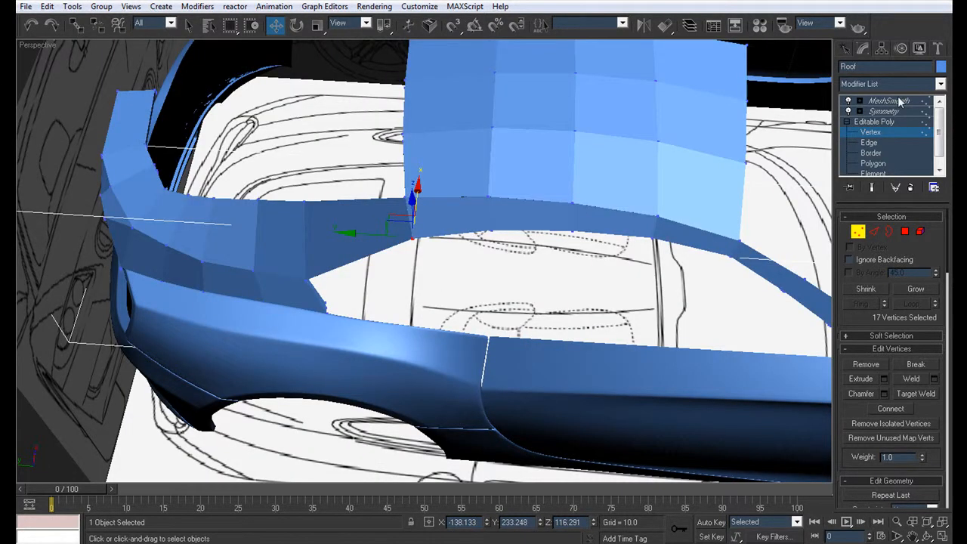
# Preview the smoothed Roof mesh and examine the seam corner where the rear pillar meets the side window.
pyautogui.click(899, 101)
pyautogui.click(560, 292)
pyautogui.scroll(-10, 560, 292)
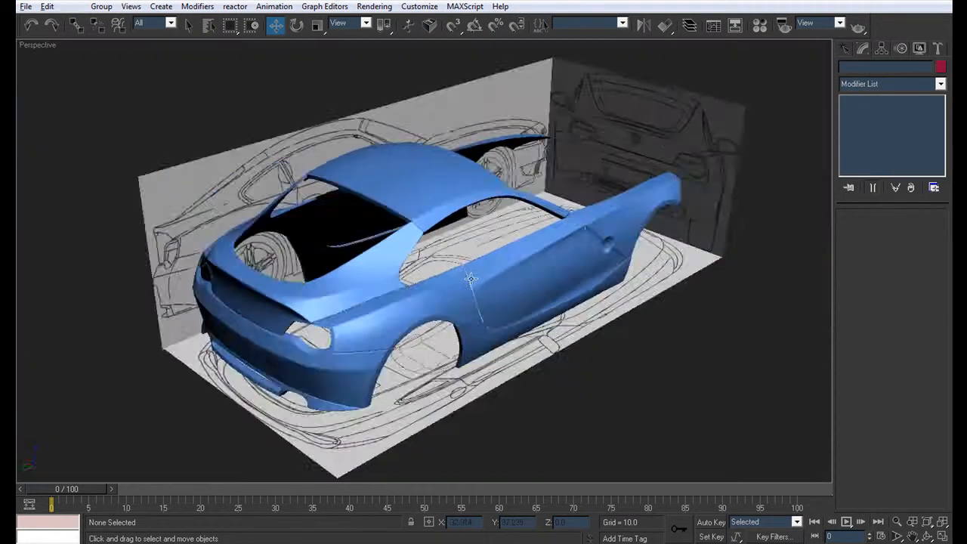
pyautogui.keyDown('alt'); pyautogui.moveTo(471, 279); pyautogui.dragTo(436, 254, button='middle'); pyautogui.keyUp('alt')
pyautogui.scroll(5, 494, 256)
pyautogui.scroll(3, 436, 254)
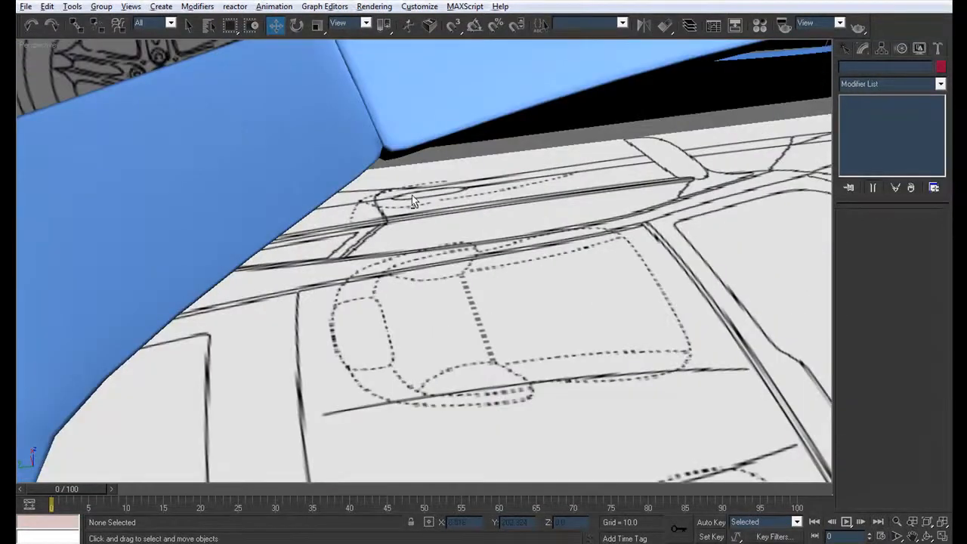
pyautogui.keyDown('alt'); pyautogui.moveTo(415, 201); pyautogui.dragTo(430, 305, button='middle'); pyautogui.keyUp('alt')
pyautogui.scroll(3, 444, 285)
pyautogui.scroll(-3, 443, 284)
# Select the Roof mesh's short lip edges at the side window corner beside the rear pillar seam.
pyautogui.click(432, 181)
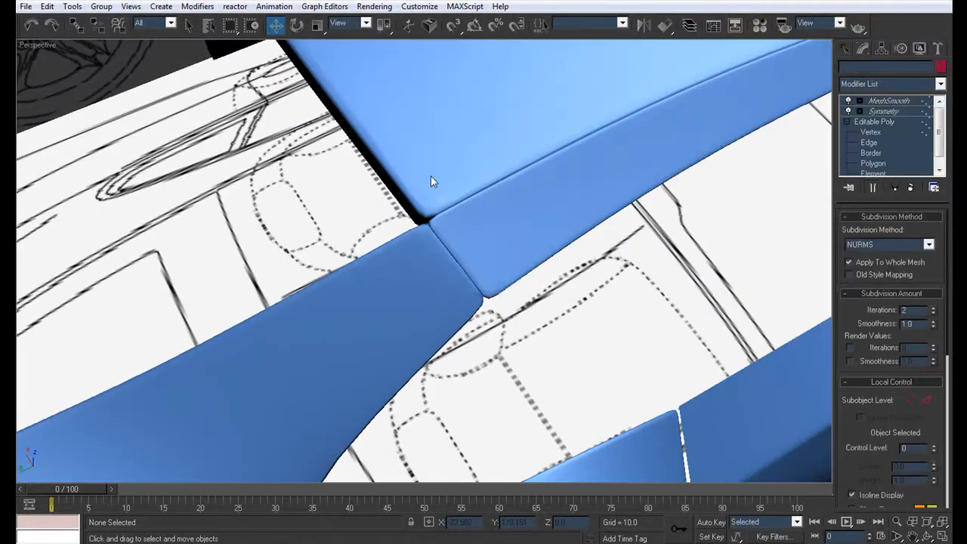
pyautogui.click(862, 144)
pyautogui.keyDown('alt'); pyautogui.moveTo(532, 228); pyautogui.dragTo(429, 266, button='middle'); pyautogui.keyUp('alt')
pyautogui.scroll(3, 425, 291)
pyautogui.scroll(2, 430, 266)
pyautogui.scroll(-3, 362, 240)
pyautogui.keyDown('alt'); pyautogui.moveTo(361, 239); pyautogui.dragTo(428, 309, button='middle'); pyautogui.keyUp('alt')
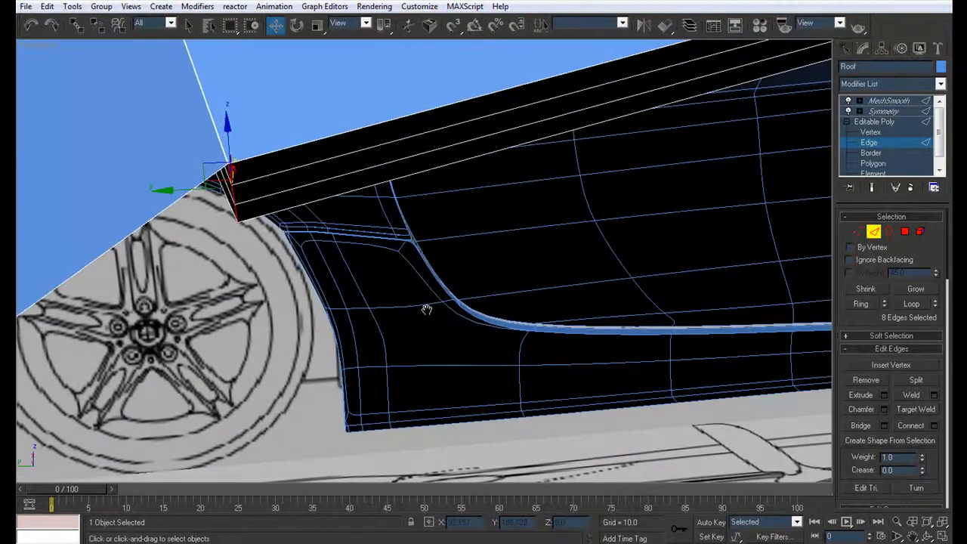
pyautogui.scroll(2, 409, 300)
pyautogui.keyDown('alt'); pyautogui.moveTo(505, 204); pyautogui.dragTo(353, 272, button='middle'); pyautogui.keyUp('alt')
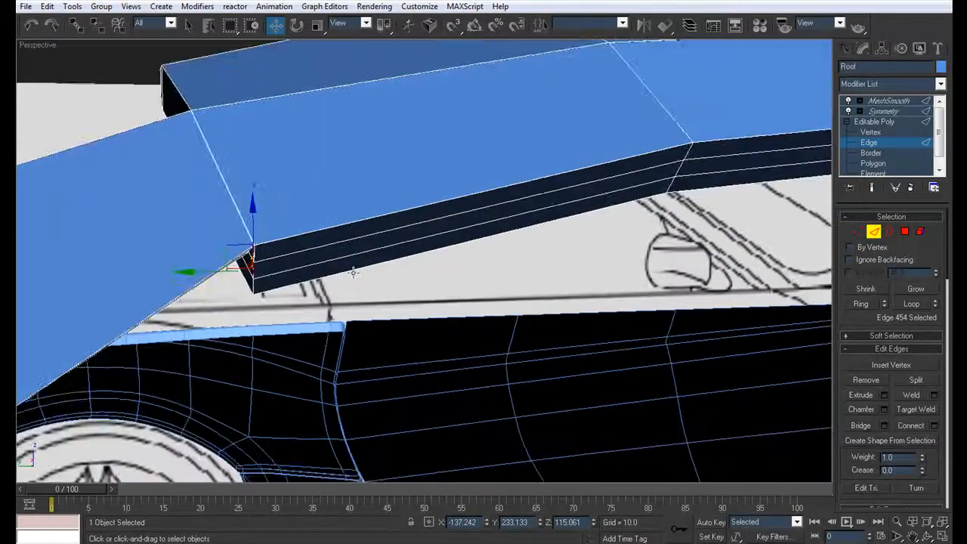
pyautogui.scroll(2, 353, 272)
pyautogui.keyDown('alt'); pyautogui.moveTo(643, 307); pyautogui.dragTo(219, 283, button='middle'); pyautogui.keyUp('alt')
pyautogui.hotkey('alt', 'x')
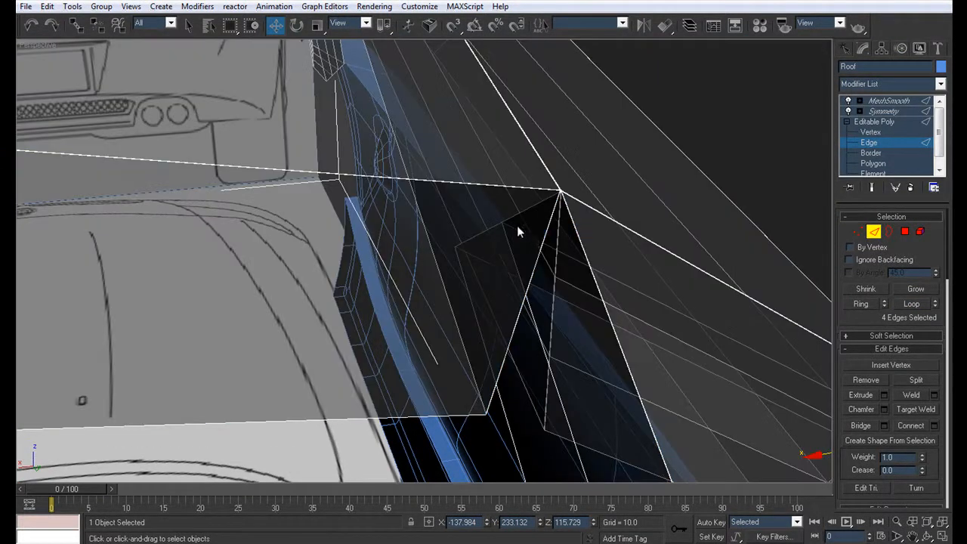
# Add another corner edge to the selection, extend it to the full edge loop and chamfer the loop.
pyautogui.keyDown('ctrl'); pyautogui.click(554, 263); pyautogui.keyUp('ctrl')
pyautogui.click(913, 303)
pyautogui.keyDown('alt'); pyautogui.moveTo(539, 201); pyautogui.dragTo(628, 218, button='middle'); pyautogui.keyUp('alt')
pyautogui.hotkey('alt', 'x')
pyautogui.scroll(2, 628, 219)
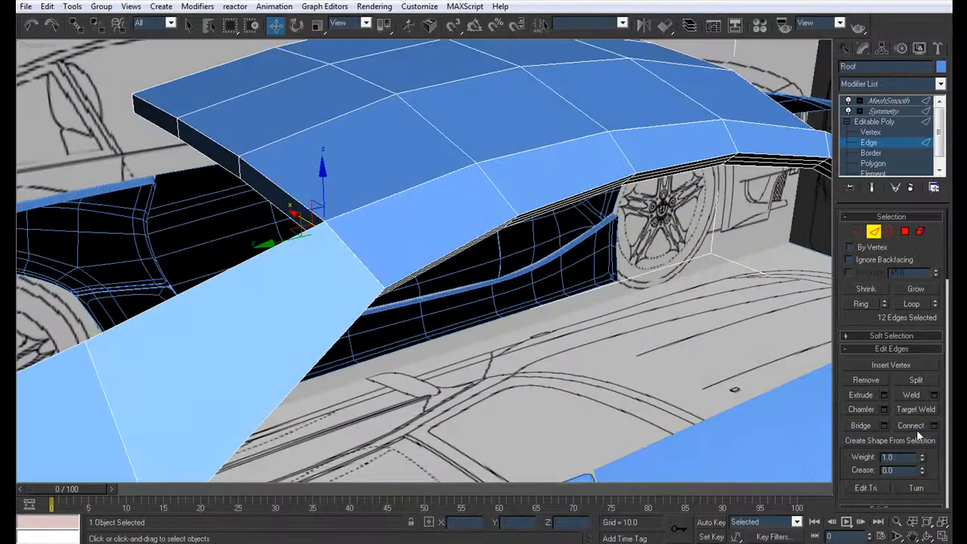
pyautogui.click(884, 409)
pyautogui.click(675, 279)
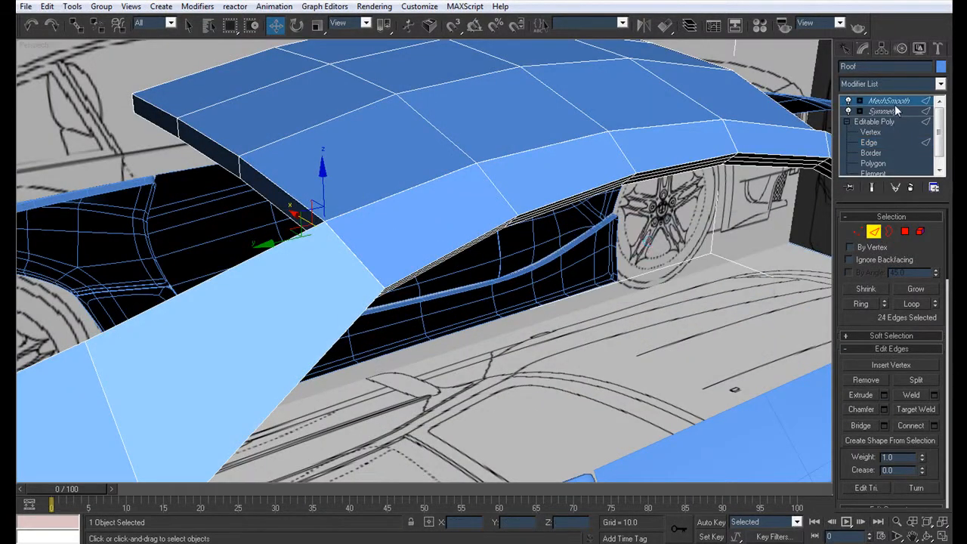
# Preview the smoothed Roof and compare its surface with the control mesh at the rear pillar seam corner.
pyautogui.click(888, 100)
pyautogui.click(546, 307)
pyautogui.scroll(-5, 563, 267)
pyautogui.keyDown('alt'); pyautogui.moveTo(563, 267); pyautogui.dragTo(531, 259, button='middle'); pyautogui.keyUp('alt')
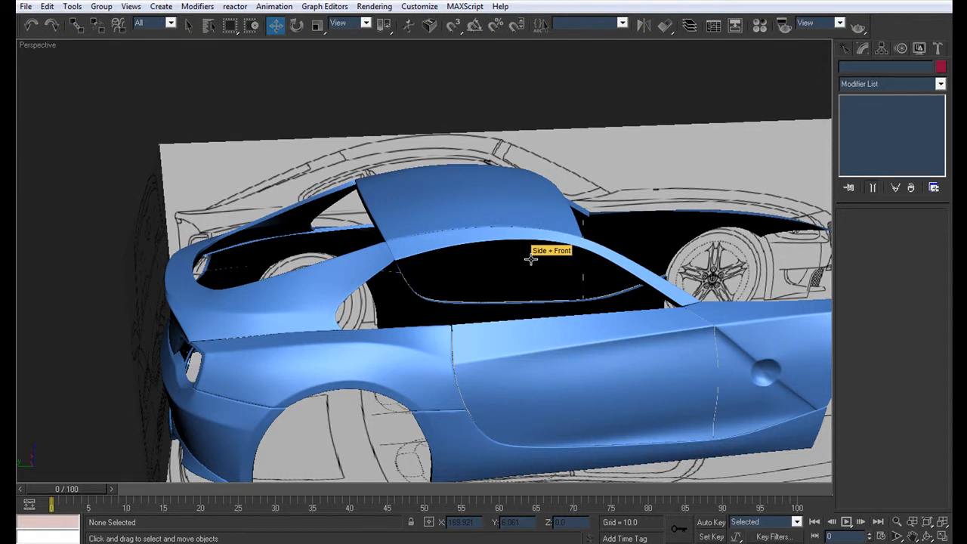
pyautogui.keyDown('alt'); pyautogui.moveTo(342, 289); pyautogui.dragTo(479, 285, button='middle'); pyautogui.keyUp('alt')
pyautogui.scroll(4, 366, 293)
pyautogui.scroll(3, 479, 285)
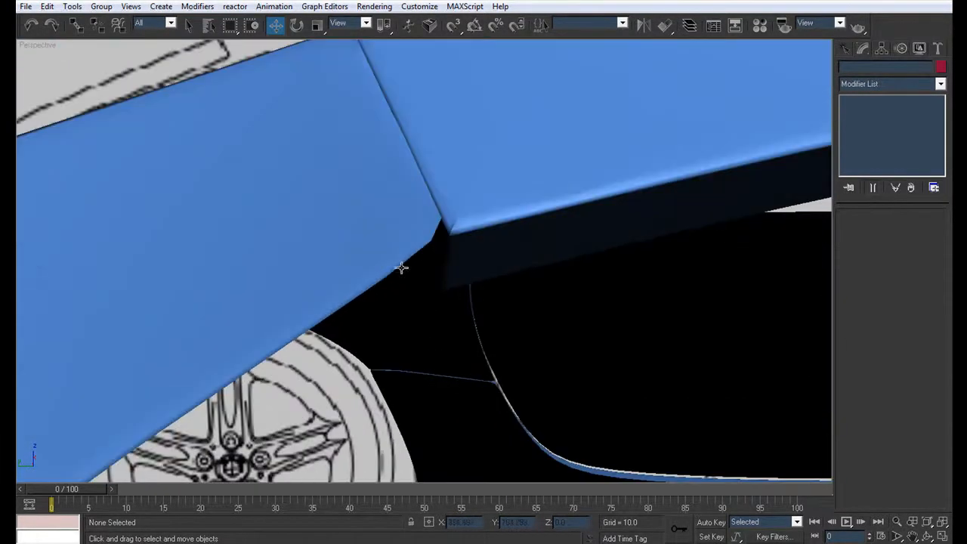
pyautogui.click(364, 236)
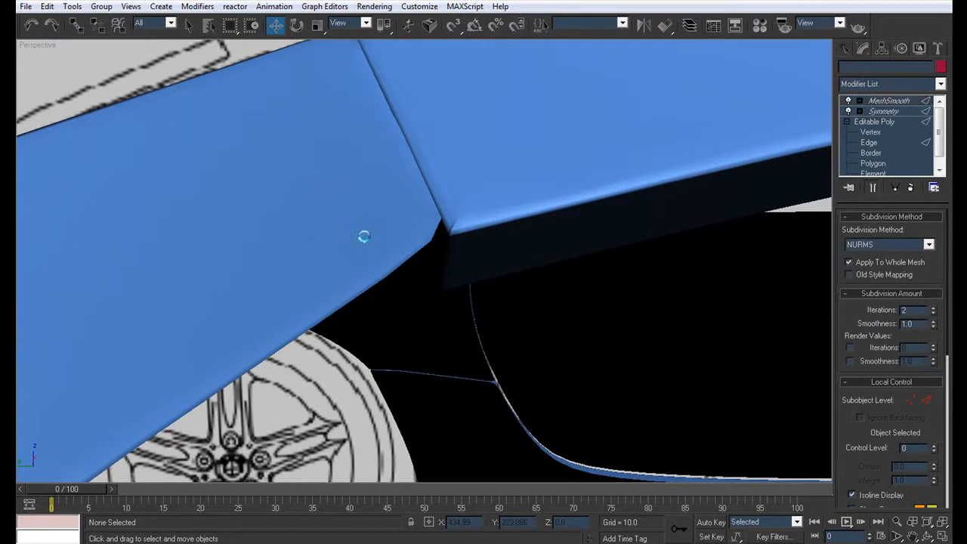
pyautogui.click(884, 132)
pyautogui.keyDown('alt'); pyautogui.moveTo(554, 188); pyautogui.dragTo(520, 247, button='middle'); pyautogui.keyUp('alt')
pyautogui.scroll(2, 509, 175)
pyautogui.click(905, 120)
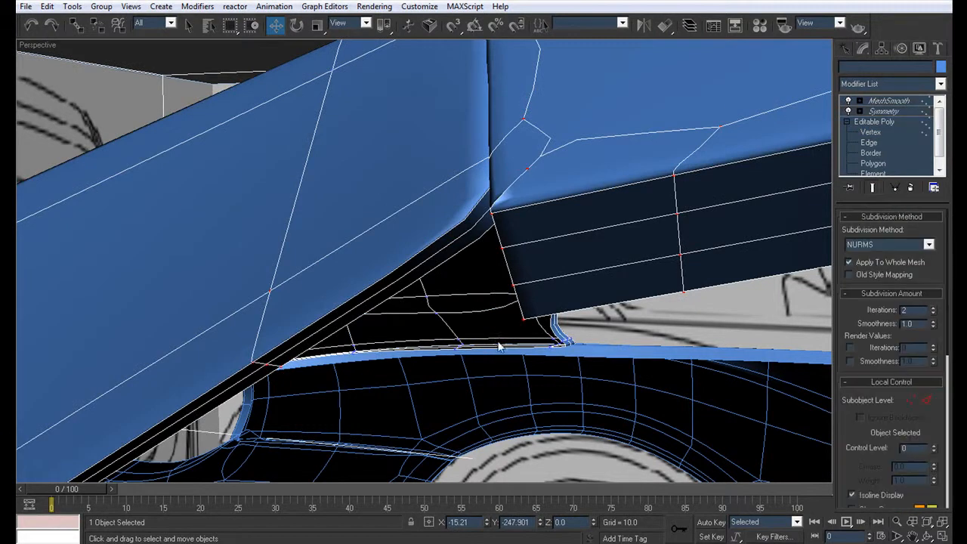
pyautogui.press('F4')
# Inspect the smoothed seam corner without the edge overlay, undo the last selection changes and review the whole car body.
pyautogui.click(250, 59)
pyautogui.keyDown('alt'); pyautogui.moveTo(632, 235); pyautogui.dragTo(503, 191, button='middle'); pyautogui.keyUp('alt')
pyautogui.click(496, 177)
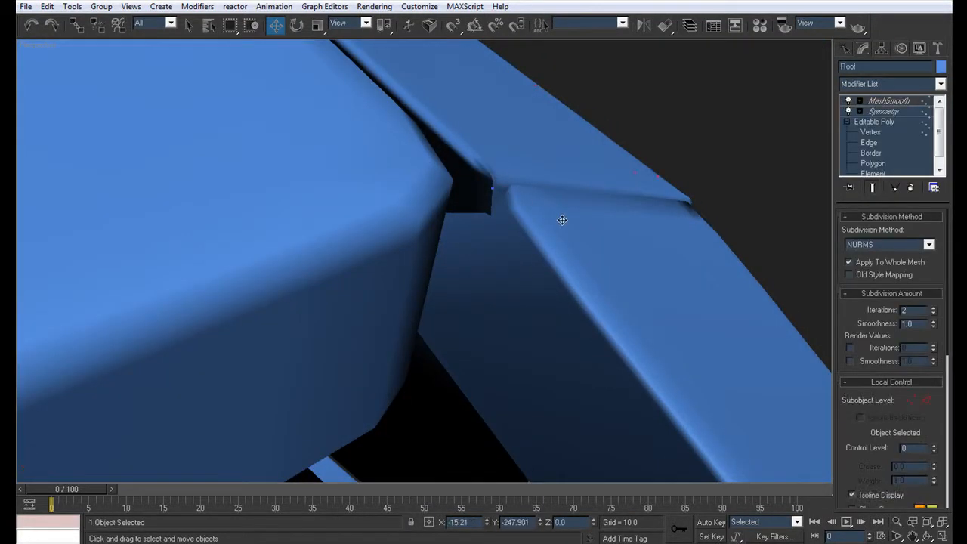
pyautogui.click(740, 137)
pyautogui.keyDown('alt'); pyautogui.moveTo(553, 216); pyautogui.dragTo(448, 300, button='middle'); pyautogui.keyUp('alt')
pyautogui.click(453, 304)
pyautogui.click(454, 305)
pyautogui.click(492, 336)
pyautogui.hotkey('ctrl', 'z')
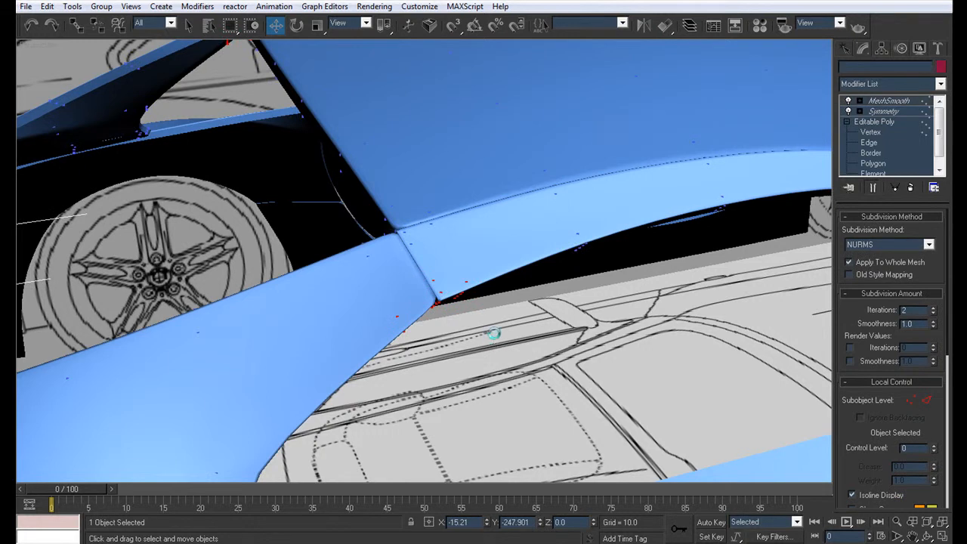
pyautogui.click(497, 333)
pyautogui.hotkey('ctrl', 'z')
pyautogui.click(497, 333)
pyautogui.scroll(-5, 470, 316)
pyautogui.keyDown('alt'); pyautogui.moveTo(454, 338); pyautogui.dragTo(423, 390, button='middle'); pyautogui.keyUp('alt')
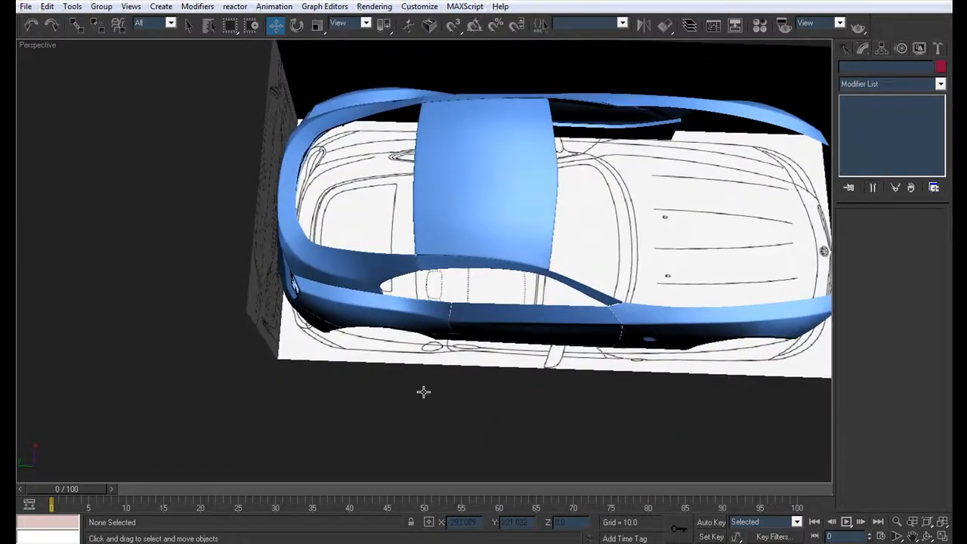
# Reposition the six vertices at the foot of the Roof's front pillar to follow the side panel's upper edge.
pyautogui.scroll(5, 276, 285)
pyautogui.click(398, 154)
pyautogui.keyDown('alt'); pyautogui.moveTo(397, 155); pyautogui.dragTo(274, 128, button='middle'); pyautogui.keyUp('alt')
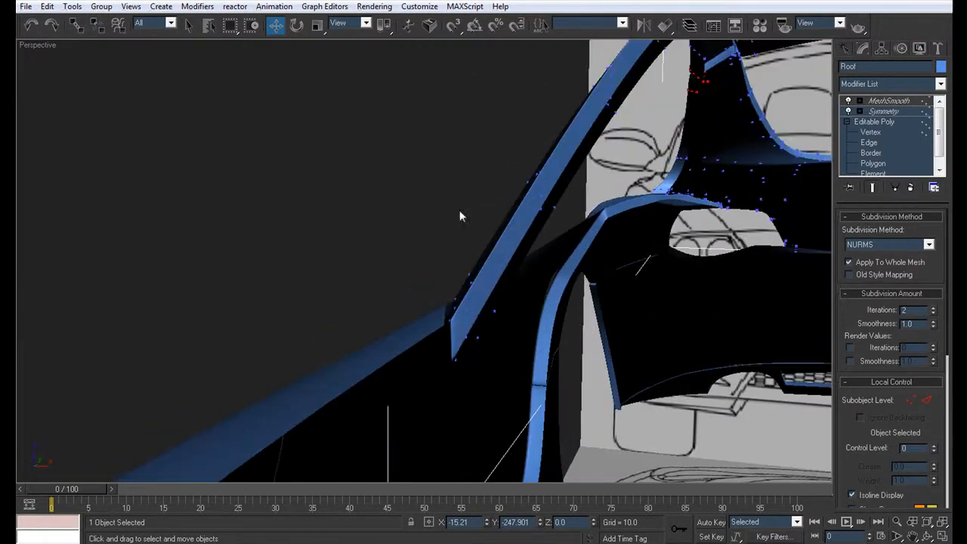
pyautogui.click(871, 133)
pyautogui.scroll(8, 395, 301)
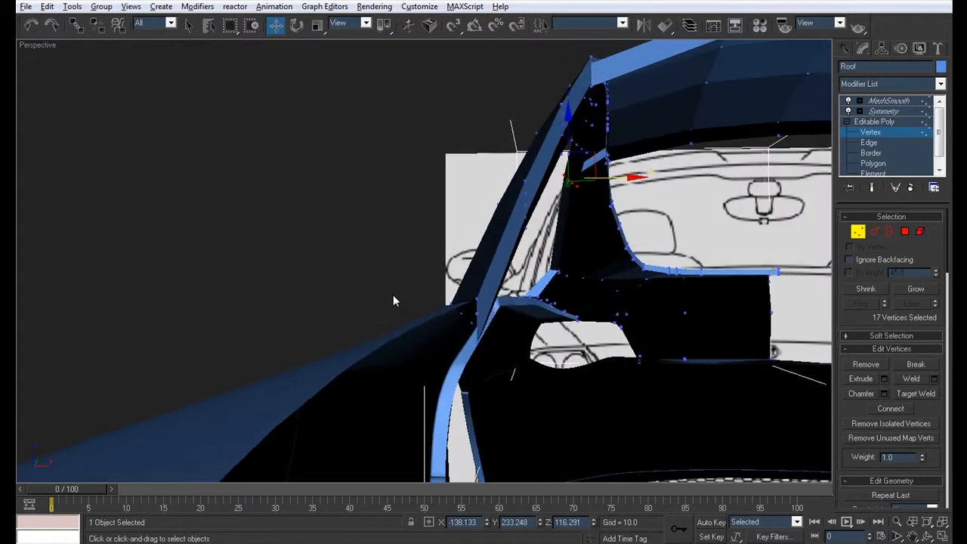
pyautogui.keyDown('alt'); pyautogui.moveTo(336, 293); pyautogui.dragTo(400, 304, button='middle'); pyautogui.keyUp('alt')
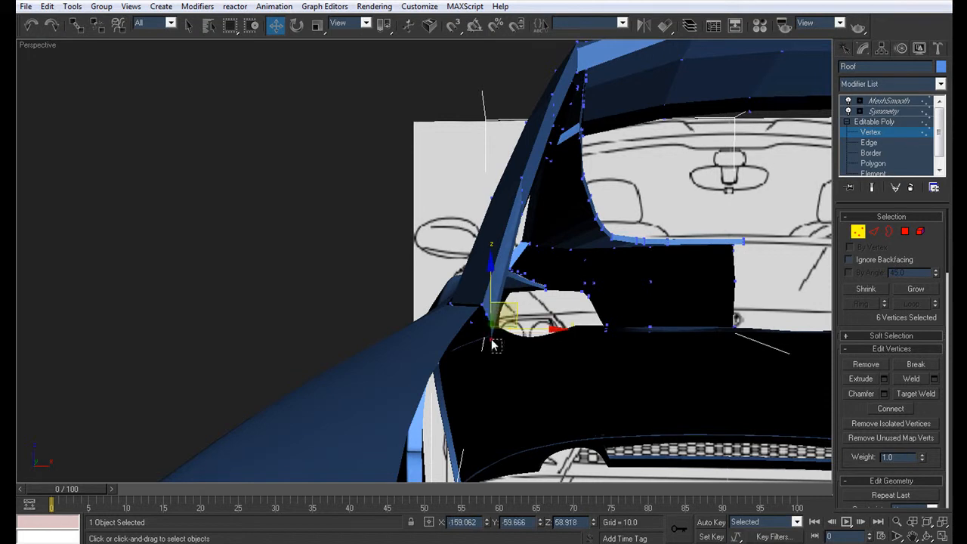
pyautogui.keyDown('alt'); pyautogui.moveTo(520, 306); pyautogui.dragTo(522, 395, button='middle'); pyautogui.keyUp('alt')
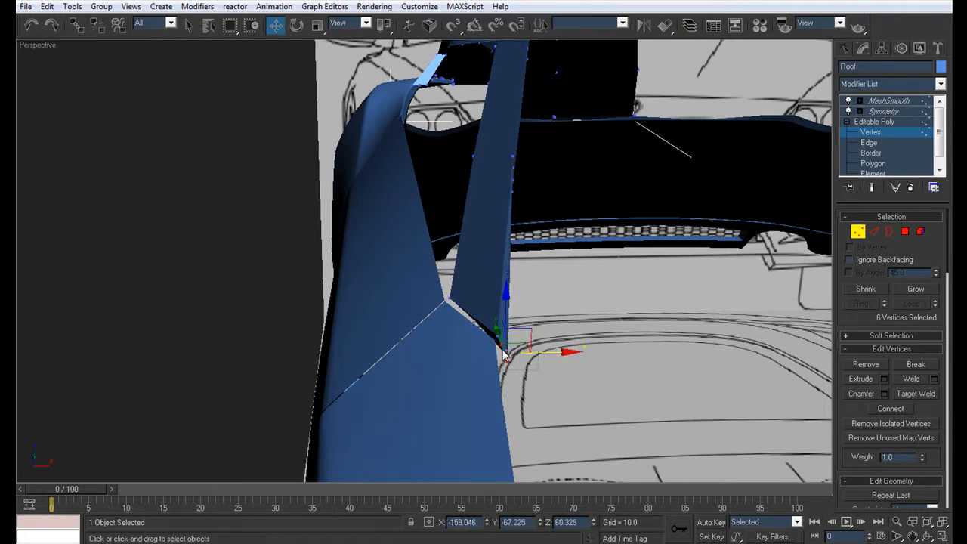
pyautogui.keyDown('alt'); pyautogui.moveTo(590, 336); pyautogui.dragTo(718, 235, button='middle'); pyautogui.keyUp('alt')
pyautogui.click(882, 111)
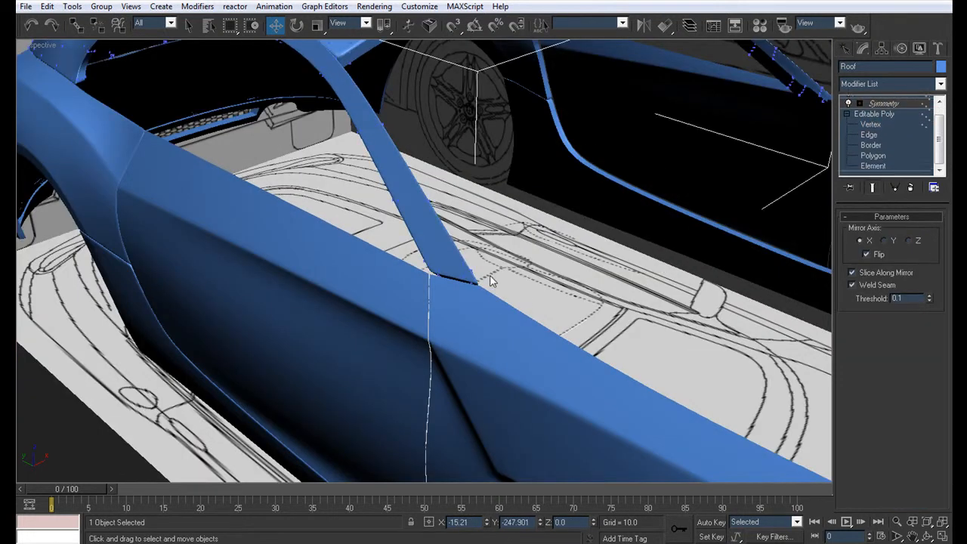
# Lower the 20 vertices at the Roof's front pillar foot about 1 unit and check their fit against the side panel.
pyautogui.click(870, 121)
pyautogui.keyDown('alt'); pyautogui.moveTo(367, 283); pyautogui.dragTo(527, 294, button='middle'); pyautogui.keyUp('alt')
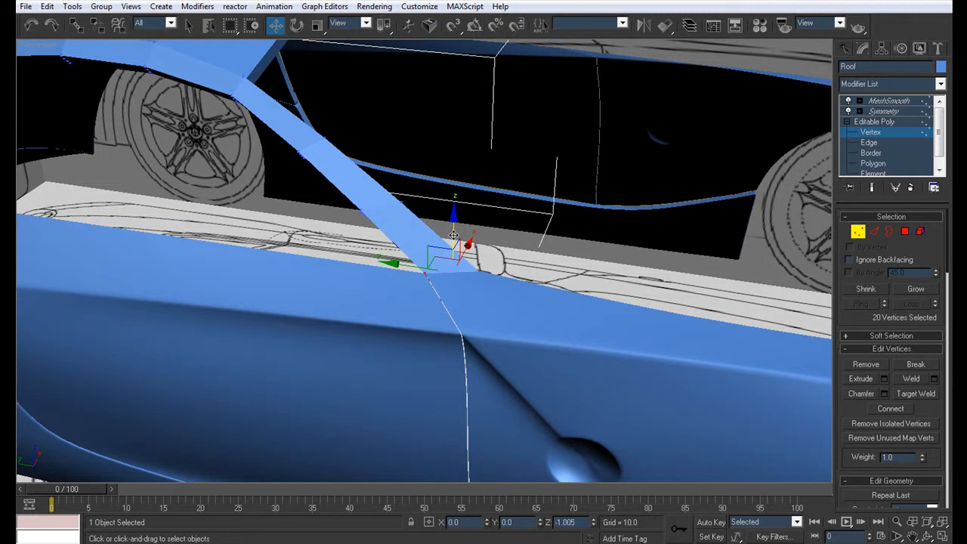
pyautogui.click(888, 100)
pyautogui.keyDown('alt'); pyautogui.moveTo(615, 254); pyautogui.dragTo(499, 302, button='middle'); pyautogui.keyUp('alt')
pyautogui.click(871, 132)
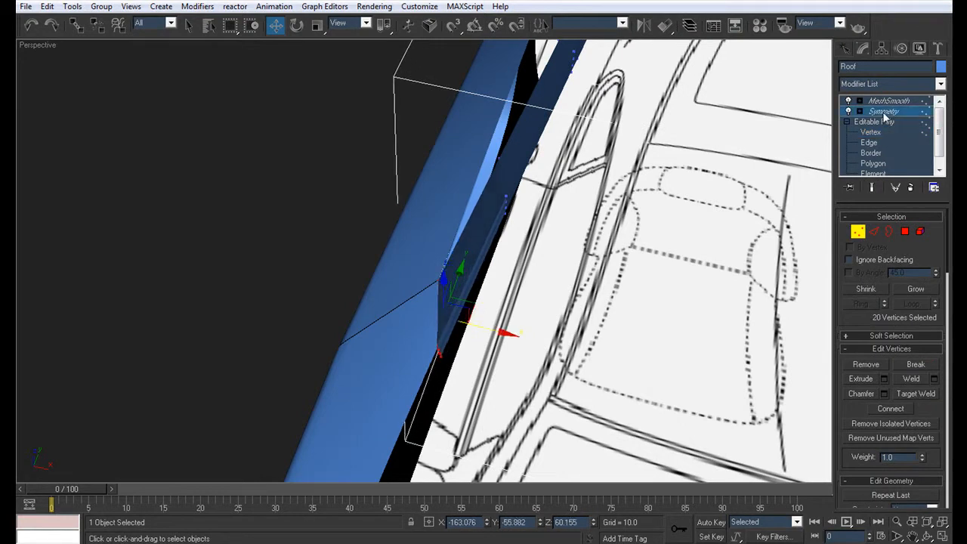
pyautogui.click(884, 112)
pyautogui.click(610, 340)
pyautogui.press('F4')
pyautogui.press('F4')
# Unhide all objects in the scene together with all hidden layers.
pyautogui.scroll(-4, 462, 334)
pyautogui.keyDown('alt'); pyautogui.moveTo(463, 333); pyautogui.dragTo(561, 312, button='middle'); pyautogui.keyUp('alt')
pyautogui.scroll(-8, 547, 314)
pyautogui.rightClick(572, 322)
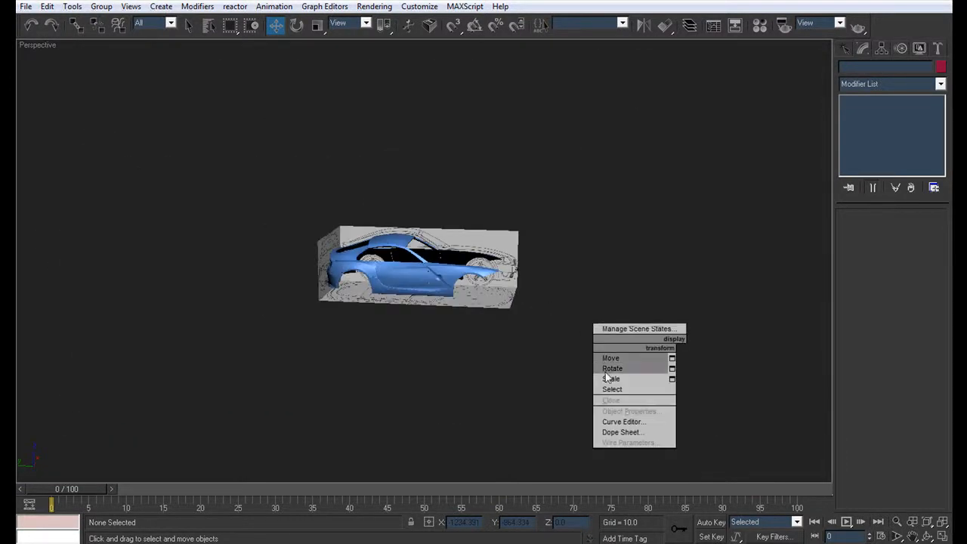
pyautogui.click(624, 289)
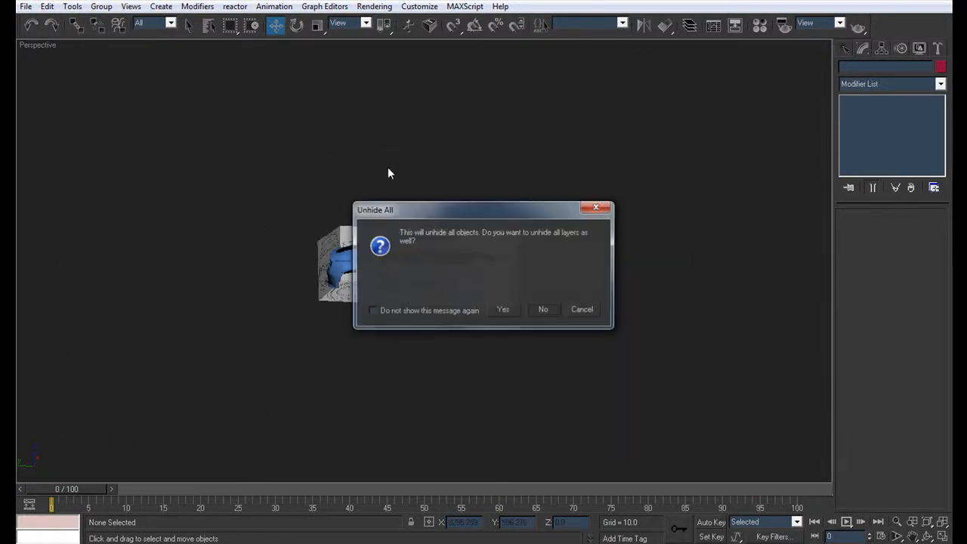
pyautogui.click(502, 309)
# Select the two vertices at the top rim of the Side + Front mesh's round fender recess, with see-through display in the Left view.
pyautogui.keyDown('alt'); pyautogui.moveTo(414, 265); pyautogui.dragTo(490, 241, button='middle'); pyautogui.keyUp('alt')
pyautogui.scroll(6, 371, 274)
pyautogui.keyDown('alt'); pyautogui.moveTo(371, 275); pyautogui.dragTo(210, 299, button='middle'); pyautogui.keyUp('alt')
pyautogui.scroll(8, 461, 291)
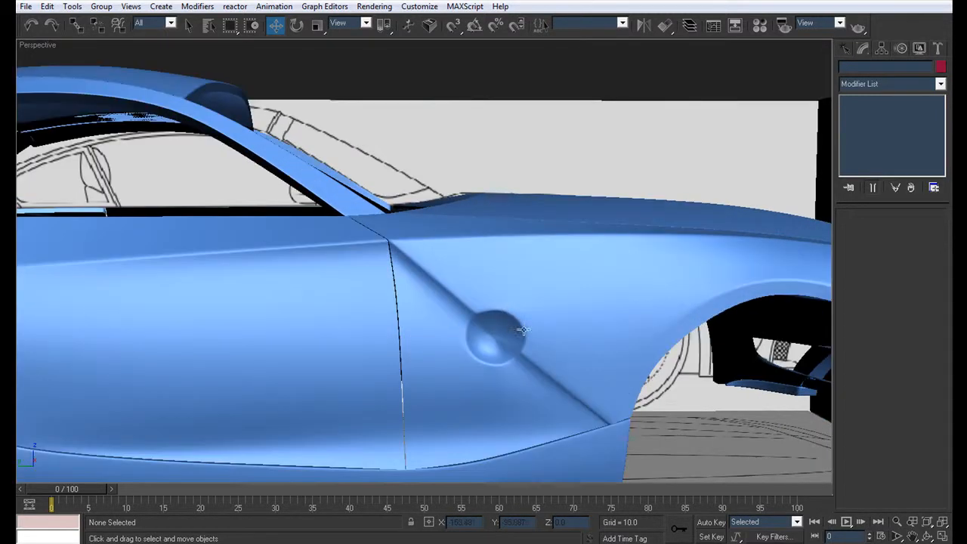
pyautogui.click(501, 316)
pyautogui.hotkey('alt', 'w')
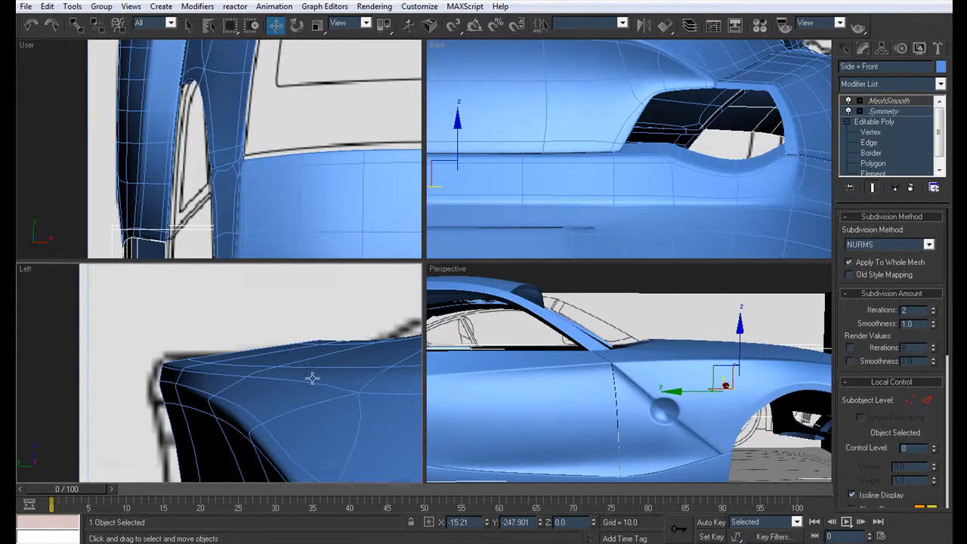
pyautogui.scroll(-6, 283, 368)
pyautogui.scroll(3, 300, 365)
pyautogui.hotkey('alt', 'w')
pyautogui.scroll(6, 532, 321)
pyautogui.click(871, 132)
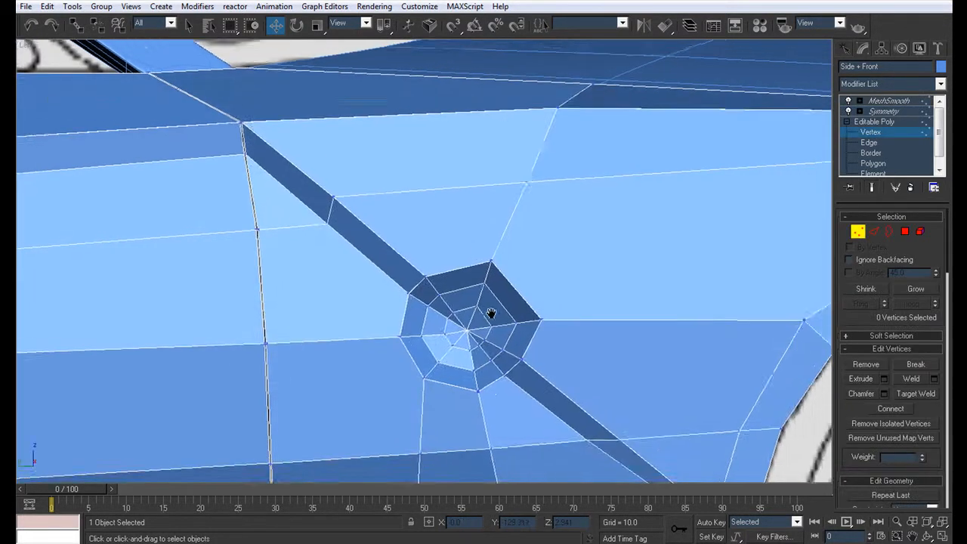
pyautogui.scroll(4, 529, 298)
pyautogui.hotkey('alt', 'x')
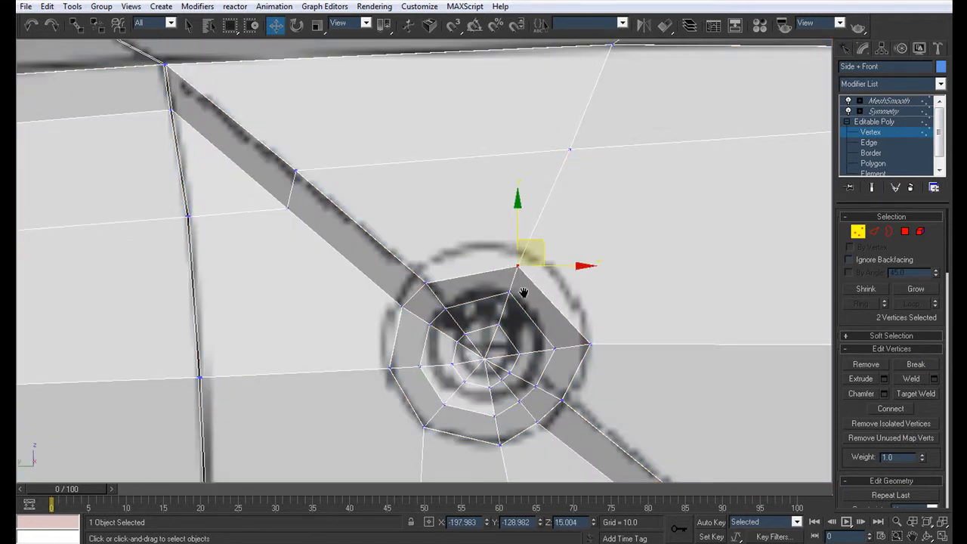
# Compare the fender recess outline with the circle in the side blueprint and with its smoothed shape in perspective.
pyautogui.scroll(-4, 527, 295)
pyautogui.moveTo(509, 298); pyautogui.dragTo(475, 293, button='middle')
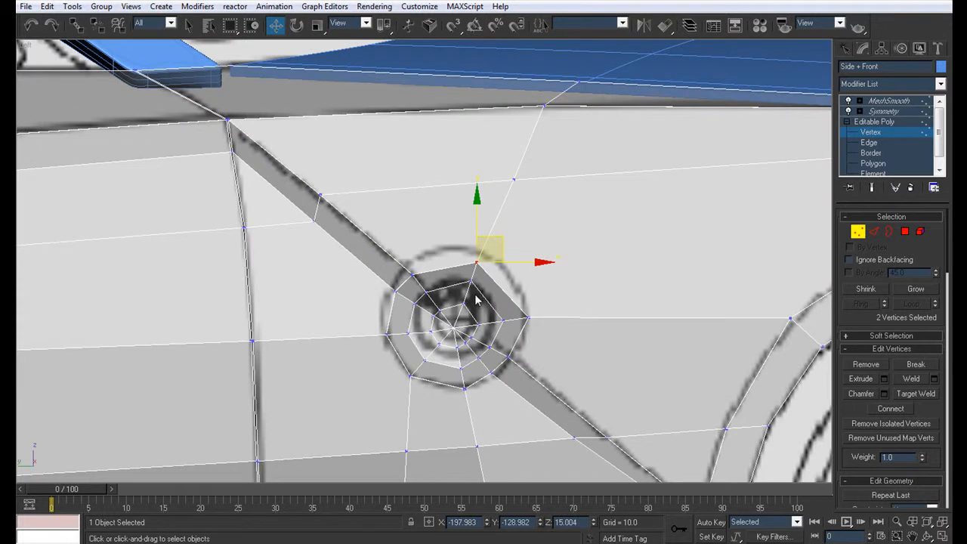
pyautogui.moveTo(447, 271); pyautogui.dragTo(437, 278, button='middle')
pyautogui.hotkey('alt', 'w')
pyautogui.rightClick(621, 396)
pyautogui.hotkey('alt', 'w')
pyautogui.hotkey('alt', 'x')
pyautogui.click(892, 104)
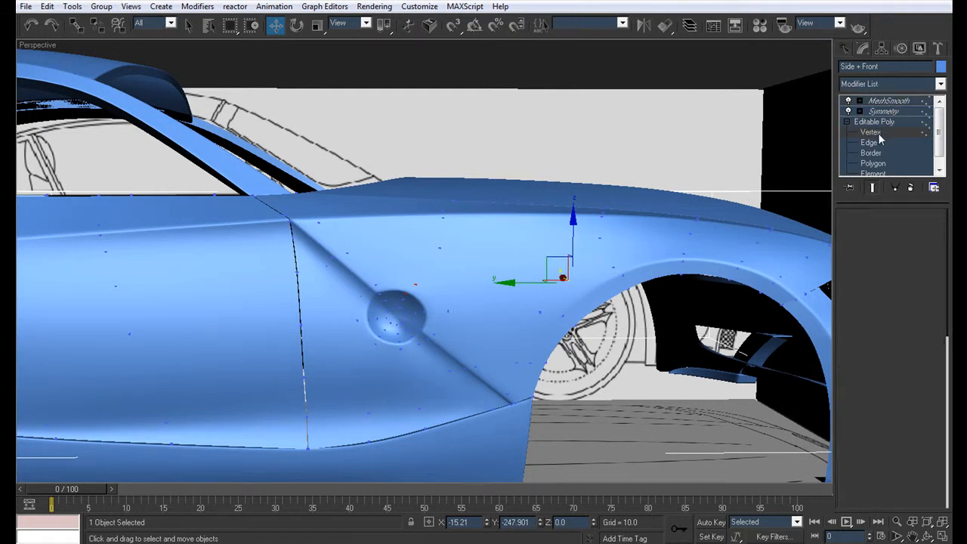
# Connect the edge ring across the fender recess's upper door-side segment, adding one edge line from the inner recess to the fender top.
pyautogui.click(876, 132)
pyautogui.hotkey('alt', 'w')
pyautogui.hotkey('alt', 'w')
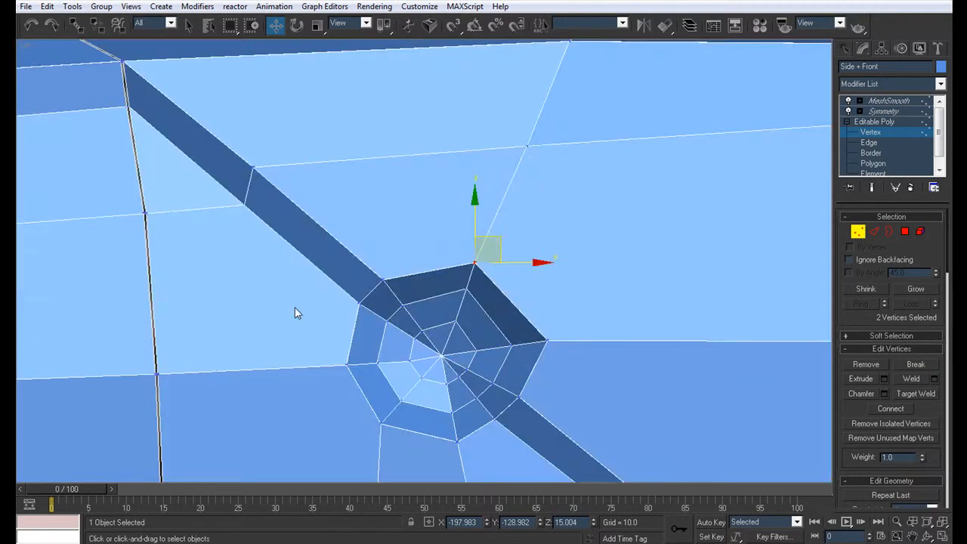
pyautogui.scroll(3, 543, 206)
pyautogui.click(888, 143)
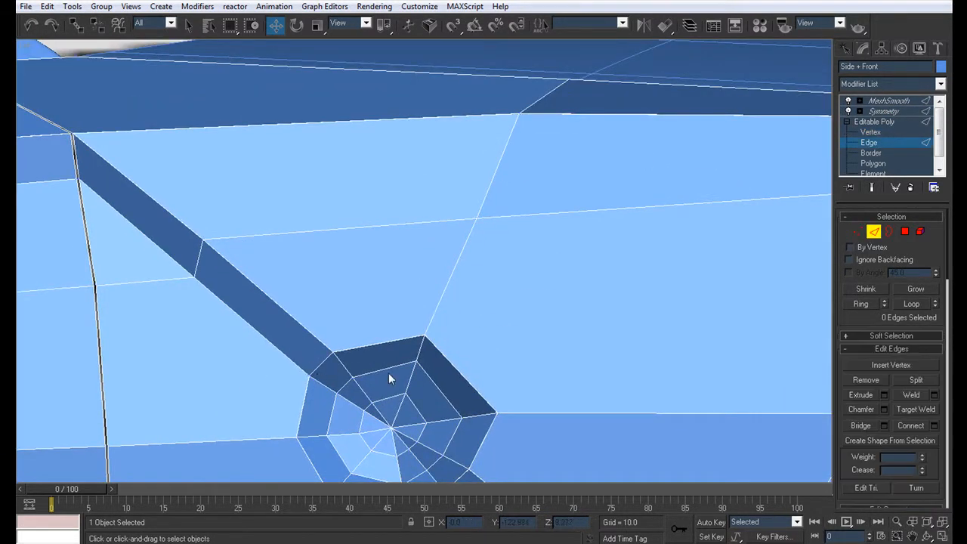
pyautogui.click(372, 343)
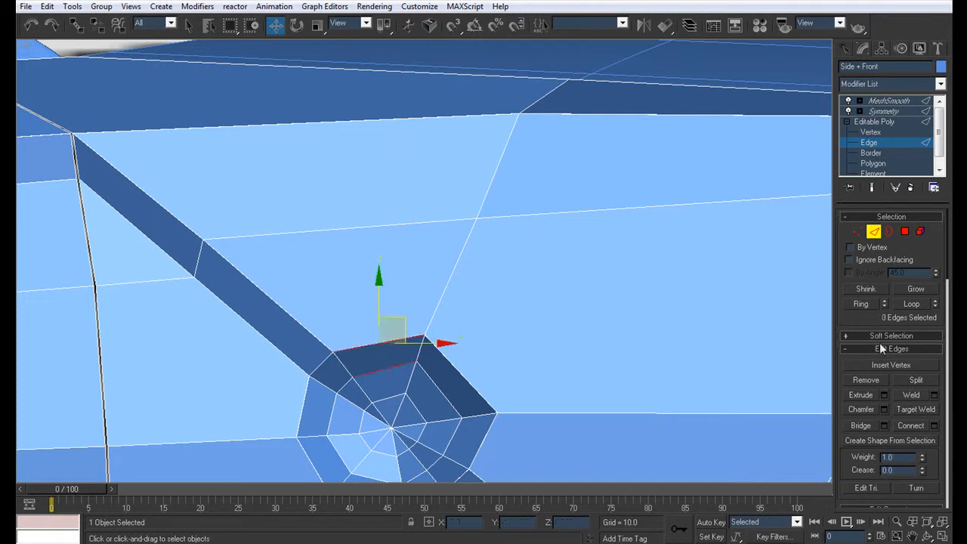
pyautogui.click(860, 304)
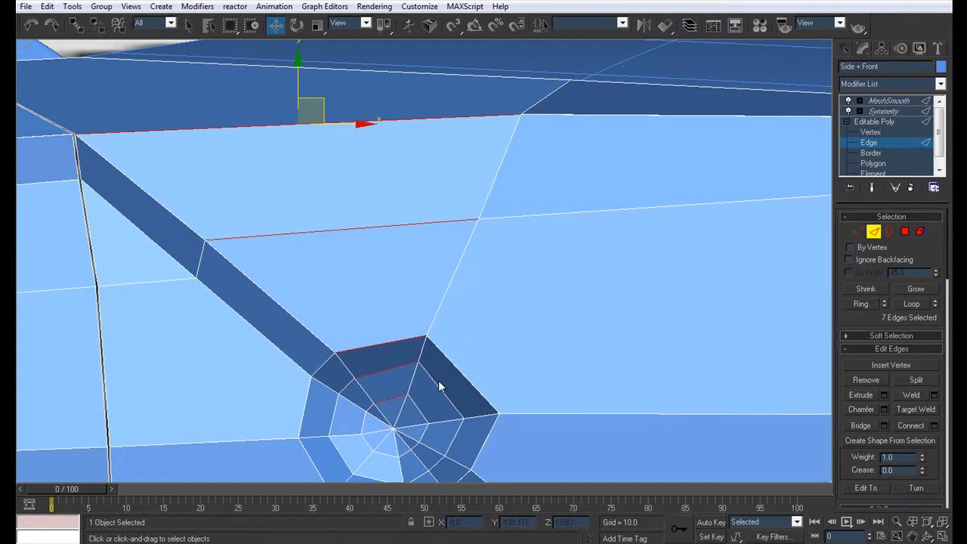
pyautogui.click(916, 429)
pyautogui.moveTo(425, 345); pyautogui.dragTo(428, 308, button='middle')
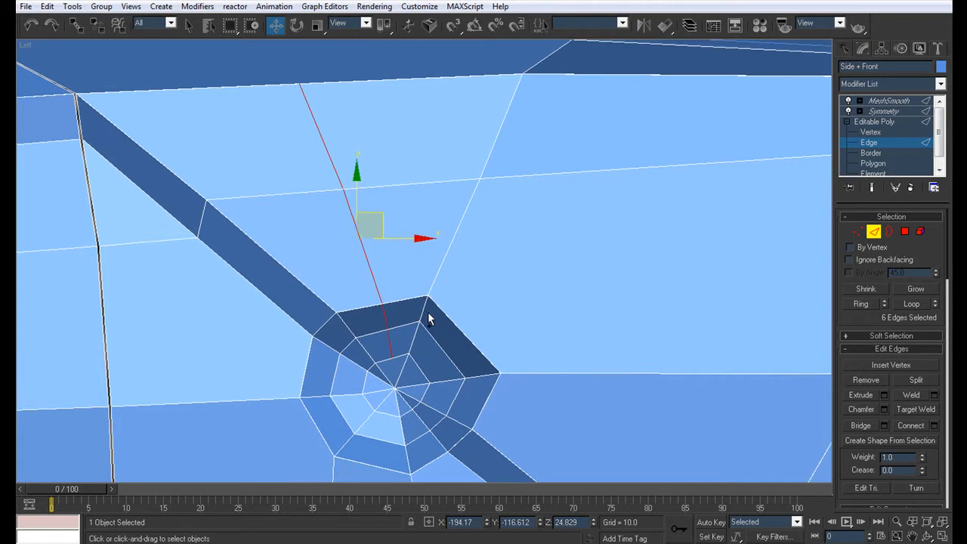
pyautogui.hotkey('ctrl', 'z')
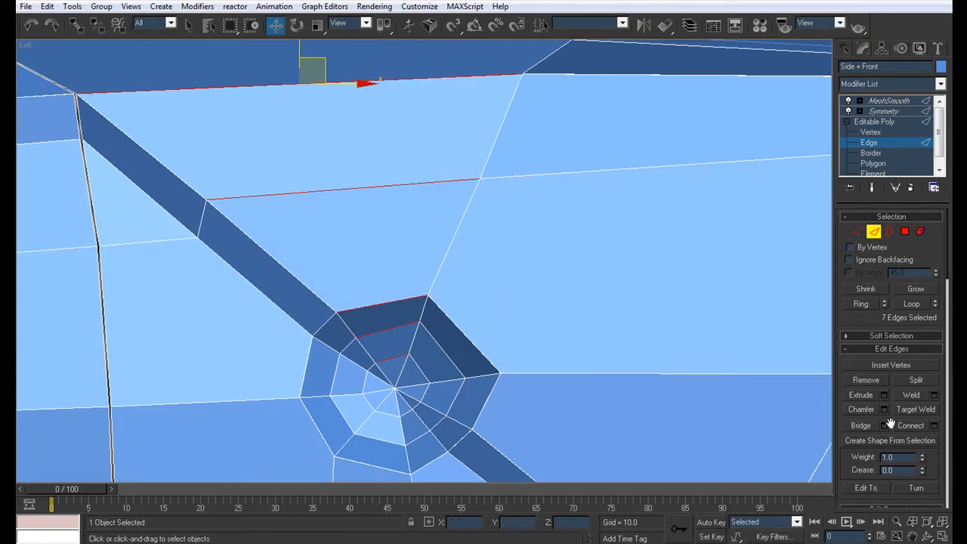
pyautogui.click(909, 426)
# Extend the new edge line to the recess centre and move its two rim vertices outward by about -0.67 in X and 1.26 in Y.
pyautogui.click(859, 232)
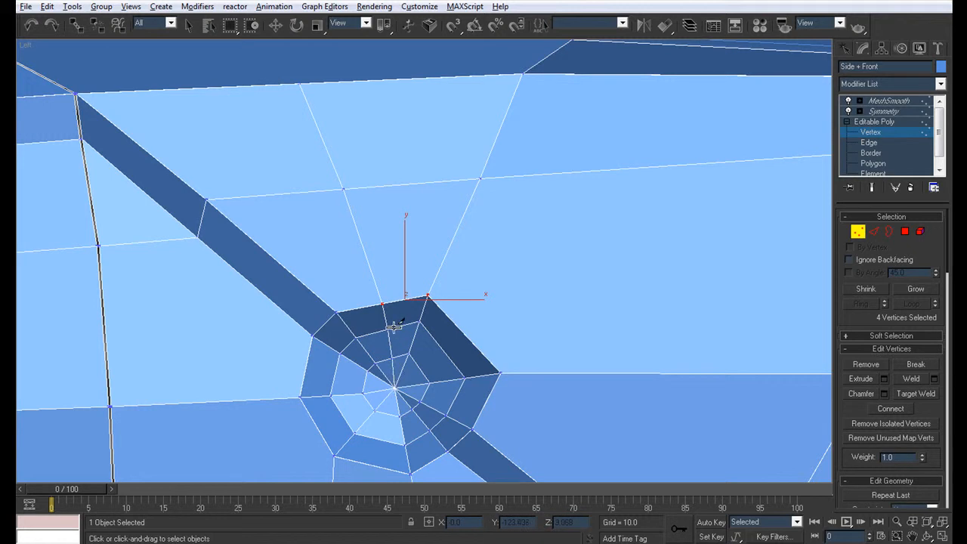
pyautogui.click(380, 300)
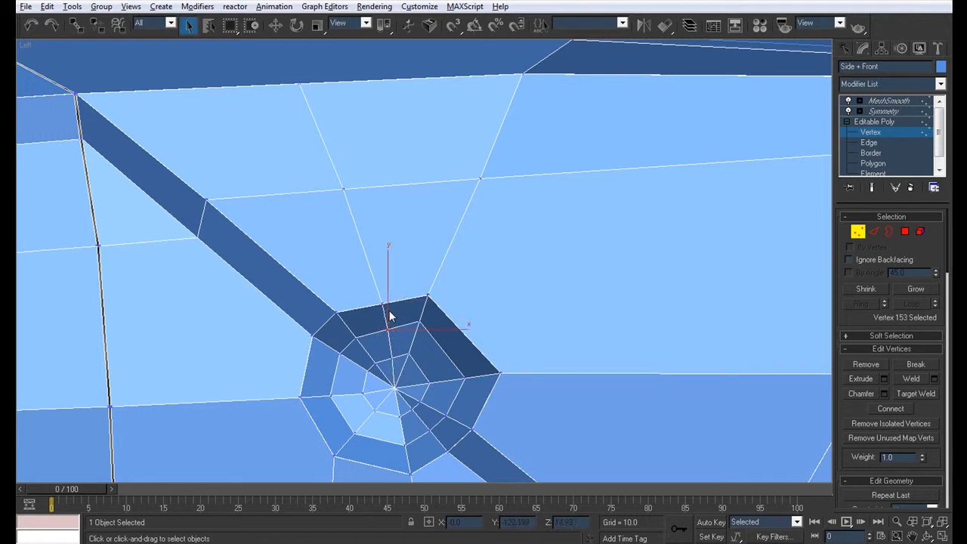
pyautogui.press('w')
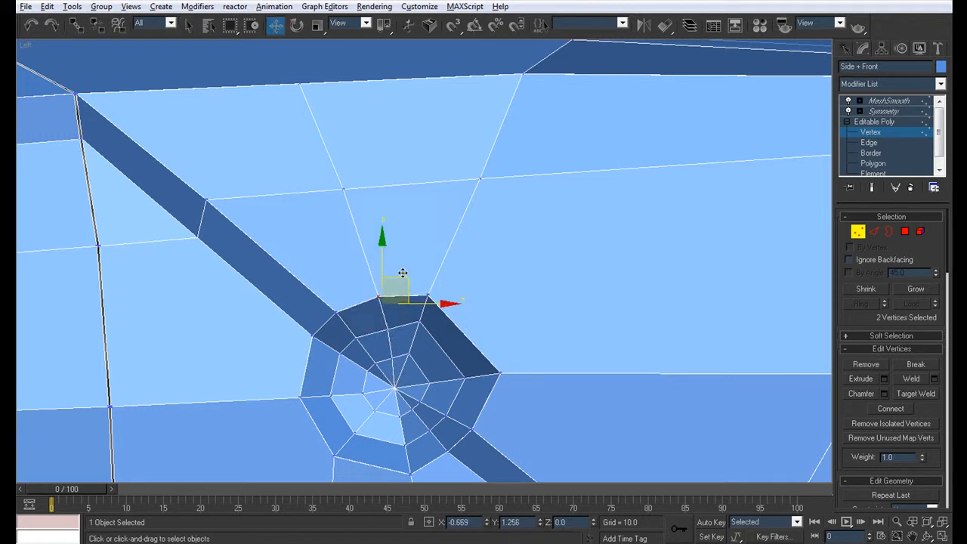
pyautogui.scroll(-3, 414, 291)
pyautogui.hotkey('alt', 'w')
pyautogui.rightClick(655, 407)
pyautogui.hotkey('alt', 'w')
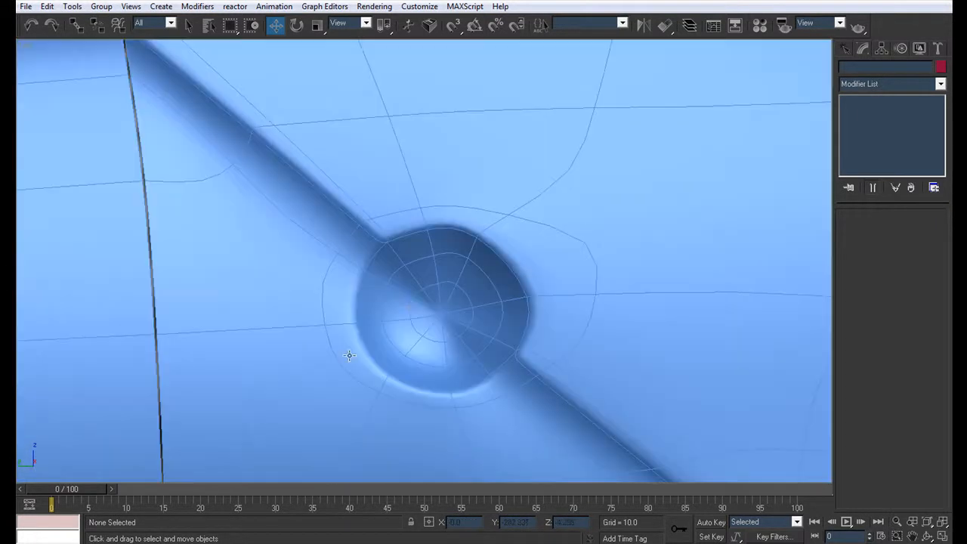
# Connect the edge ring across the recess's upper wheel-side segment to the wheel arch and extend the new edge line to the recess centre.
pyautogui.click(422, 294)
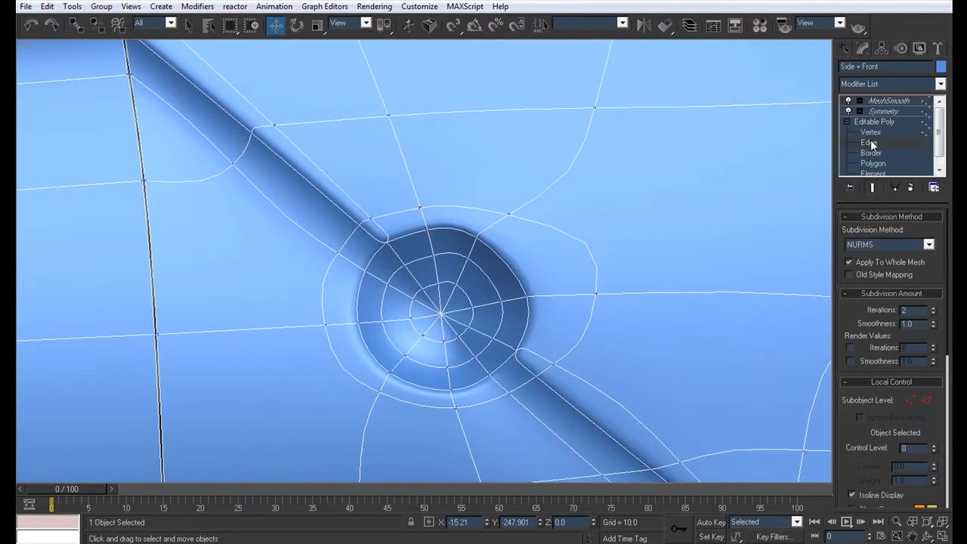
pyautogui.click(870, 142)
pyautogui.hotkey('alt', 'c')
pyautogui.moveTo(543, 251); pyautogui.dragTo(363, 313, button='middle')
pyautogui.scroll(-2, 363, 313)
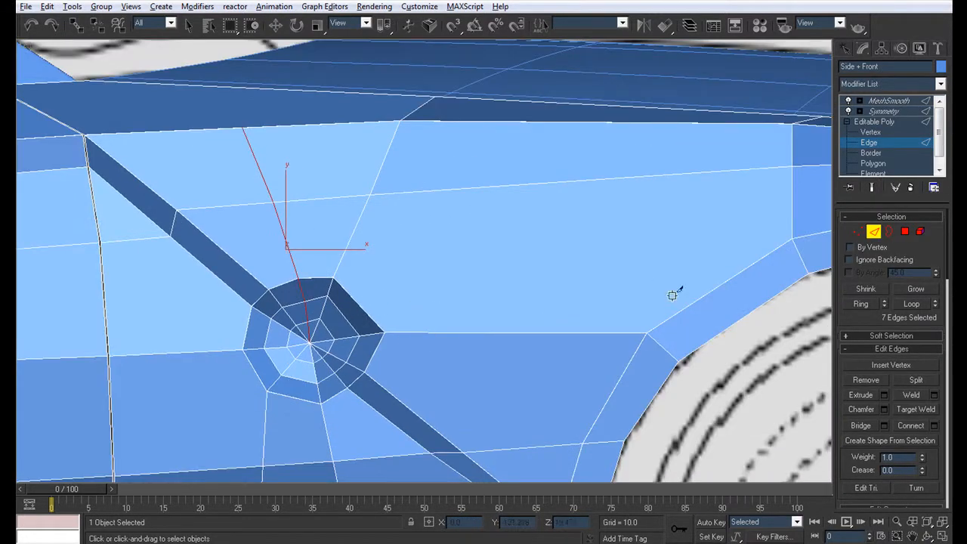
pyautogui.click(721, 287)
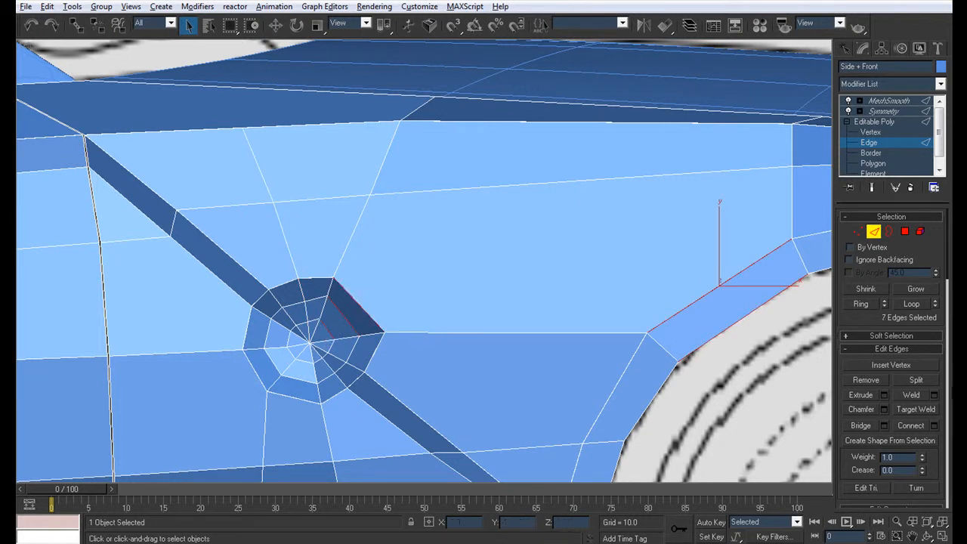
pyautogui.click(912, 424)
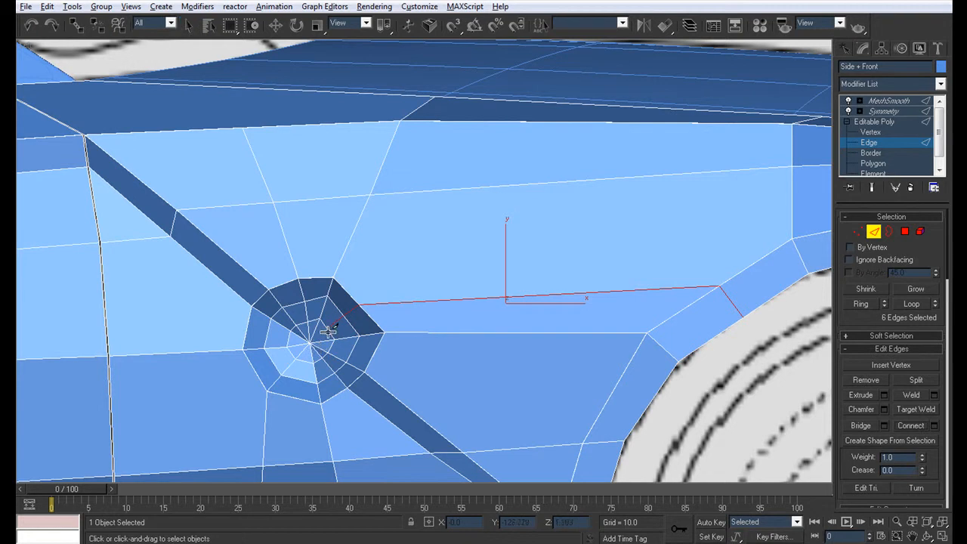
pyautogui.click(307, 342)
pyautogui.rightClick(392, 315)
pyautogui.rightClick(370, 314)
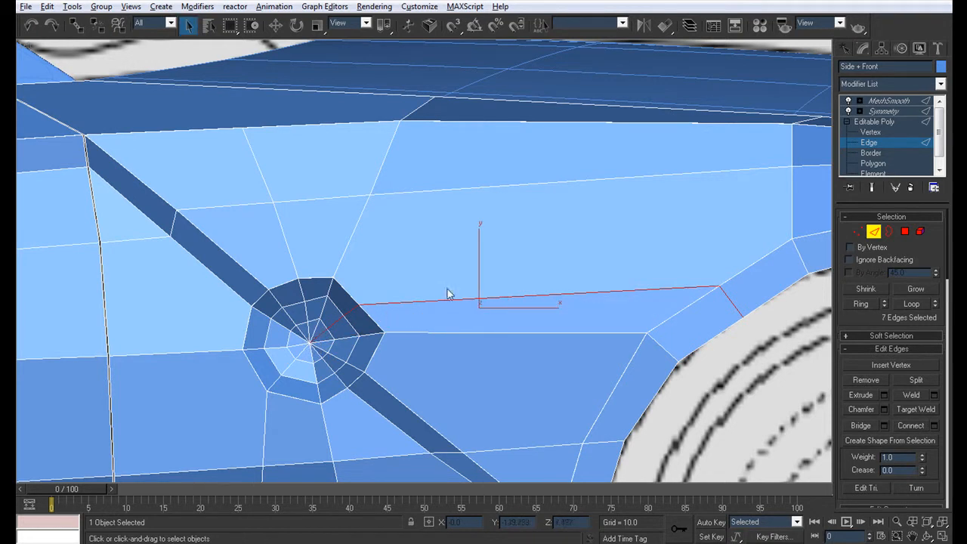
# Round the recess rim by moving the new wheel-side vertices outward and adjusting the neighbouring rim vertices and the upper ones in the Left view.
pyautogui.click(897, 131)
pyautogui.click(360, 303)
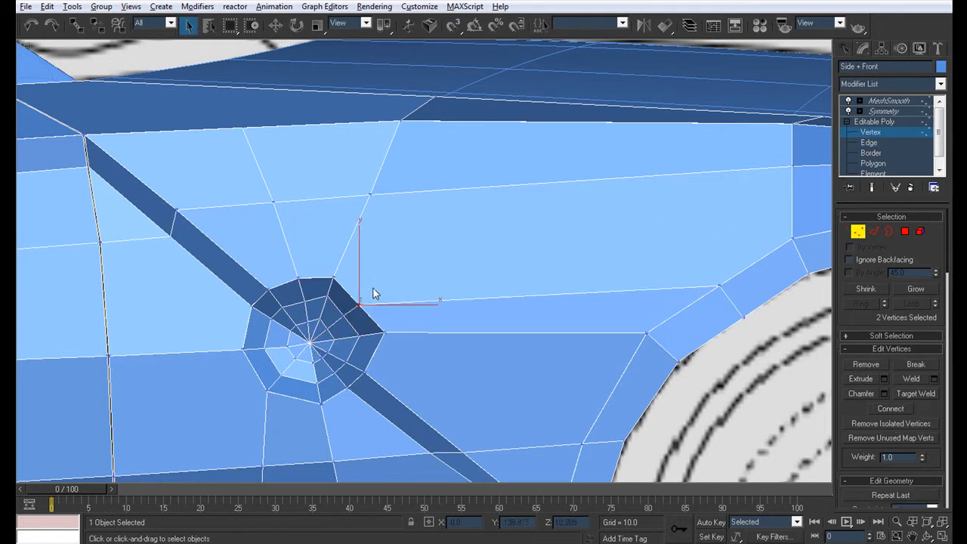
pyautogui.press('w')
pyautogui.moveTo(382, 279); pyautogui.dragTo(391, 269)
pyautogui.click(382, 332)
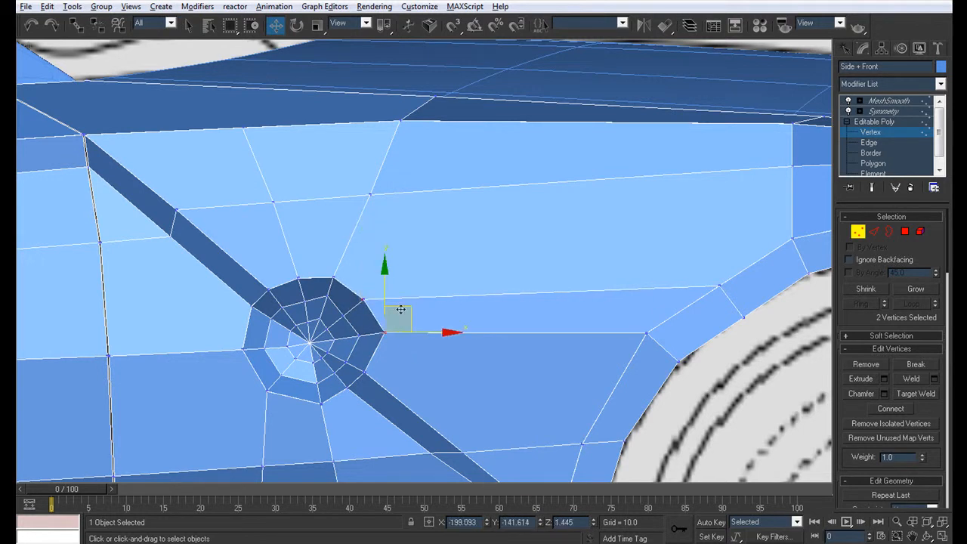
pyautogui.moveTo(408, 310); pyautogui.dragTo(299, 265)
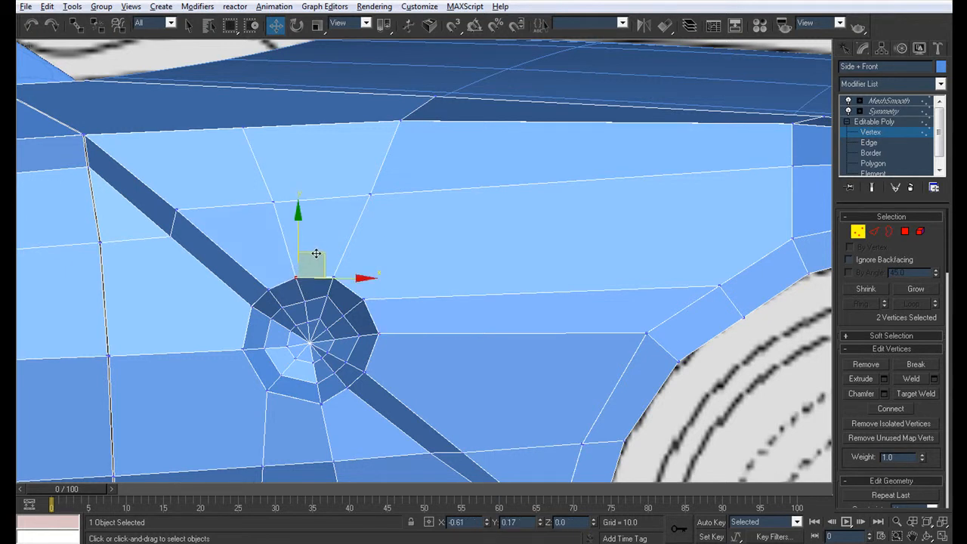
# Examine the roundness of the fender recess in perspective, comparing its smoothed surface with the unsmoothed mesh.
pyautogui.scroll(-3, 355, 272)
pyautogui.hotkey('alt', 'w')
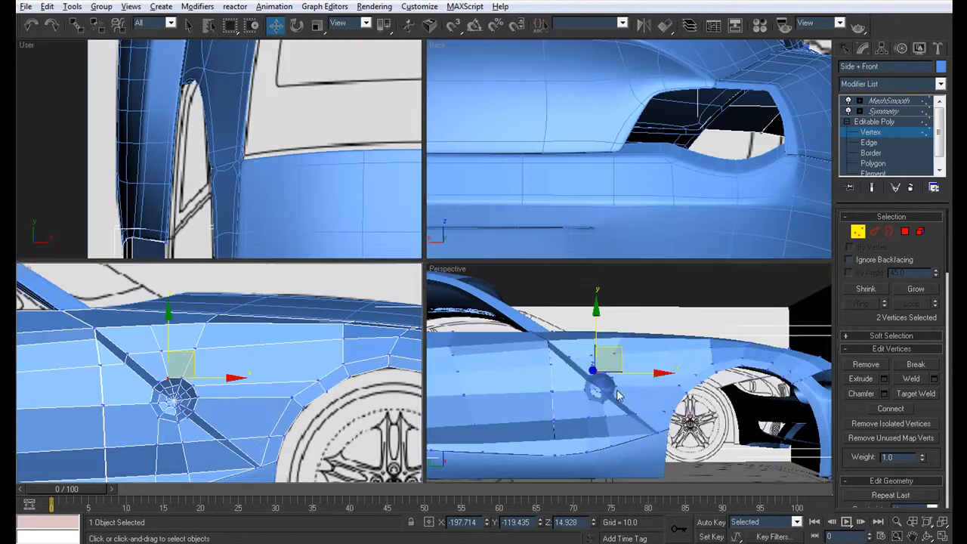
pyautogui.rightClick(598, 387)
pyautogui.hotkey('alt', 'w')
pyautogui.hotkey('alt', 'x')
pyautogui.hotkey('alt', 'x')
pyautogui.click(883, 103)
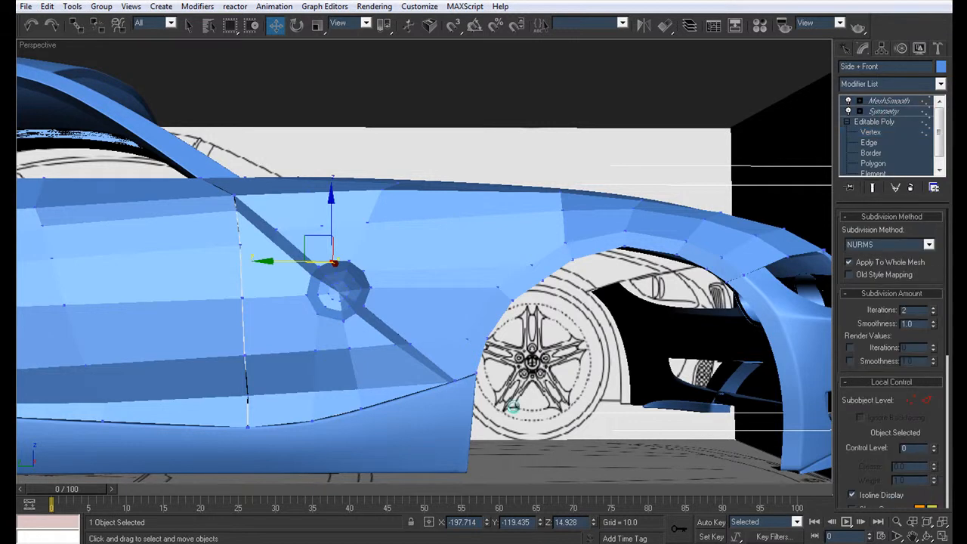
pyautogui.click(545, 449)
pyautogui.scroll(-5, 388, 378)
pyautogui.moveTo(400, 371)
pyautogui.keyDown('alt'); pyautogui.mouseDown(button='middle')
pyautogui.moveTo(431, 360)
pyautogui.moveTo(380, 345)
pyautogui.moveTo(397, 363)
pyautogui.mouseUp(button='middle'); pyautogui.keyUp('alt')
pyautogui.scroll(6, 397, 363)
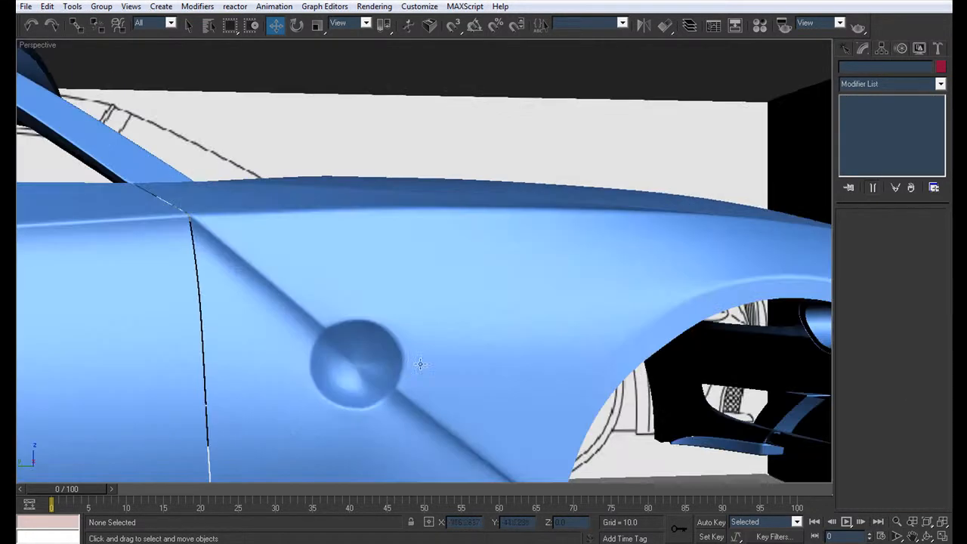
pyautogui.click(345, 420)
pyautogui.click(870, 132)
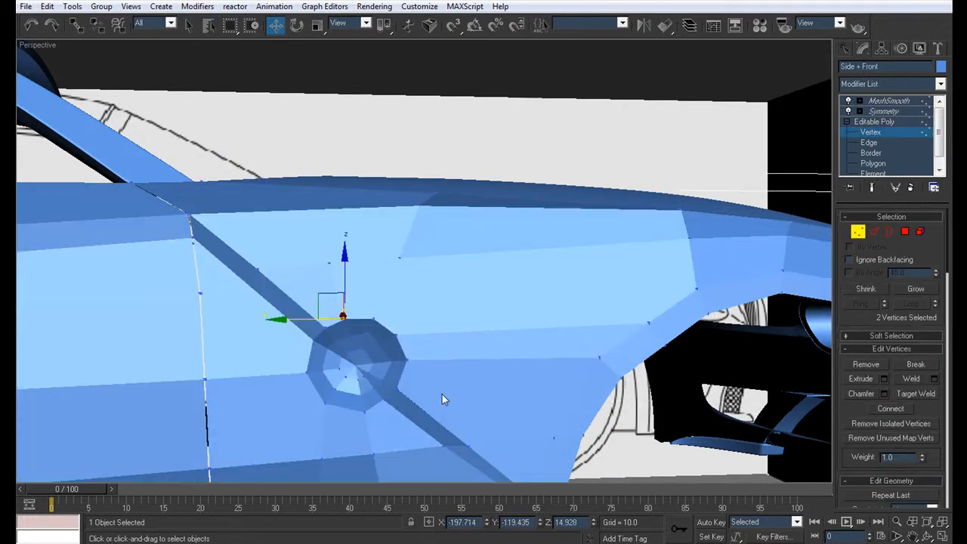
pyautogui.moveTo(373, 402); pyautogui.dragTo(402, 374, button='middle')
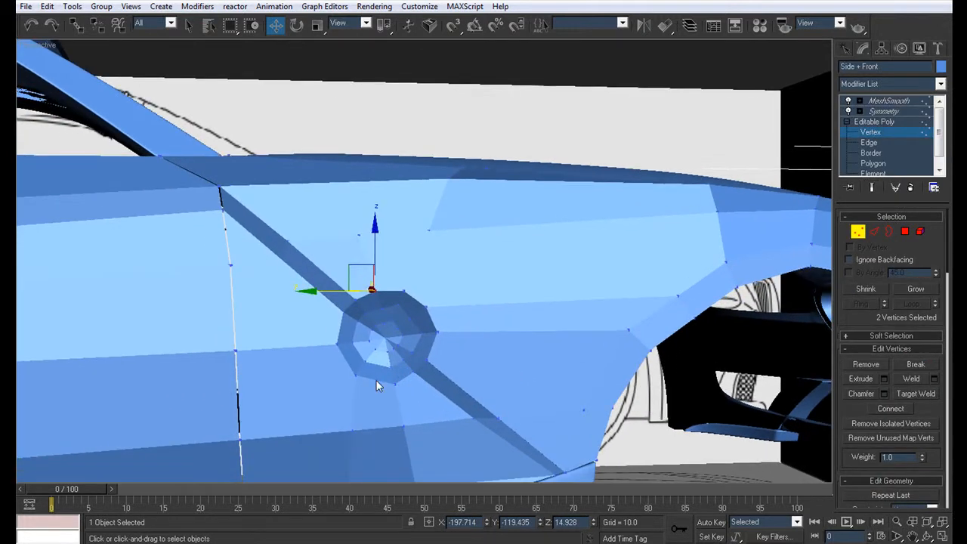
pyautogui.scroll(-8, 378, 372)
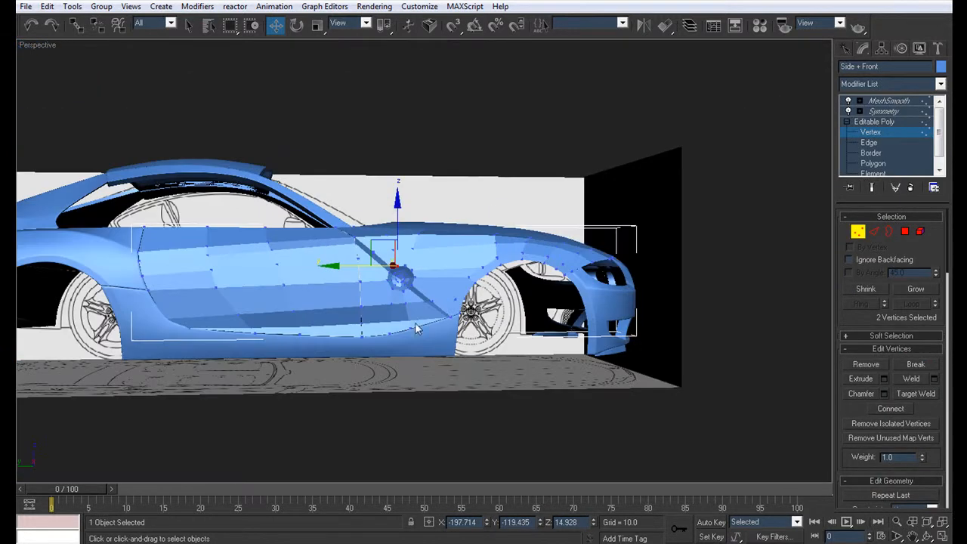
# Deselect the mesh and inspect the whole smoothed car body from the side and the front.
pyautogui.click(884, 111)
pyautogui.click(537, 396)
pyautogui.scroll(-3, 516, 374)
pyautogui.keyDown('alt'); pyautogui.moveTo(516, 371); pyautogui.dragTo(409, 322, button='middle'); pyautogui.keyUp('alt')
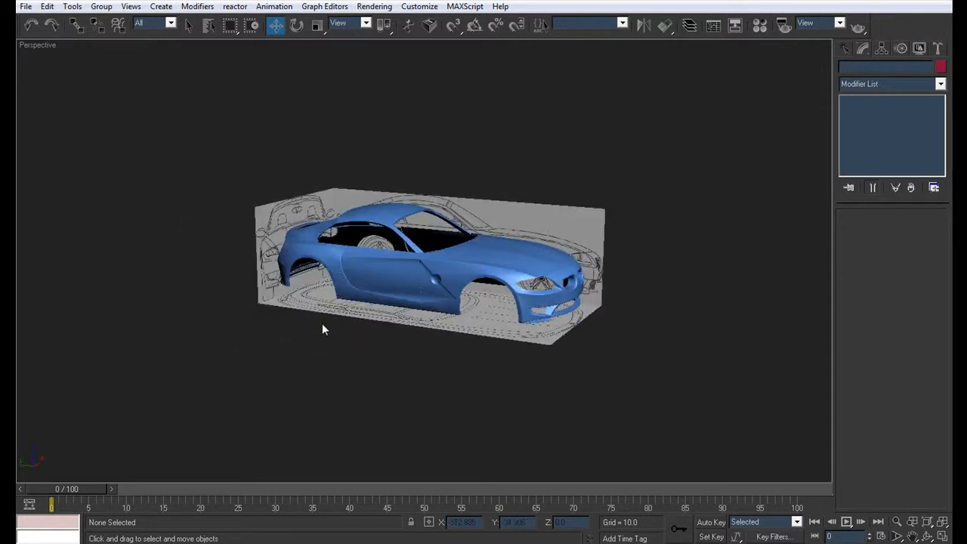
pyautogui.moveTo(367, 279); pyautogui.dragTo(387, 311, button='middle')
pyautogui.scroll(5, 388, 312)
pyautogui.keyDown('alt'); pyautogui.moveTo(383, 349); pyautogui.dragTo(405, 324, button='middle'); pyautogui.keyUp('alt')
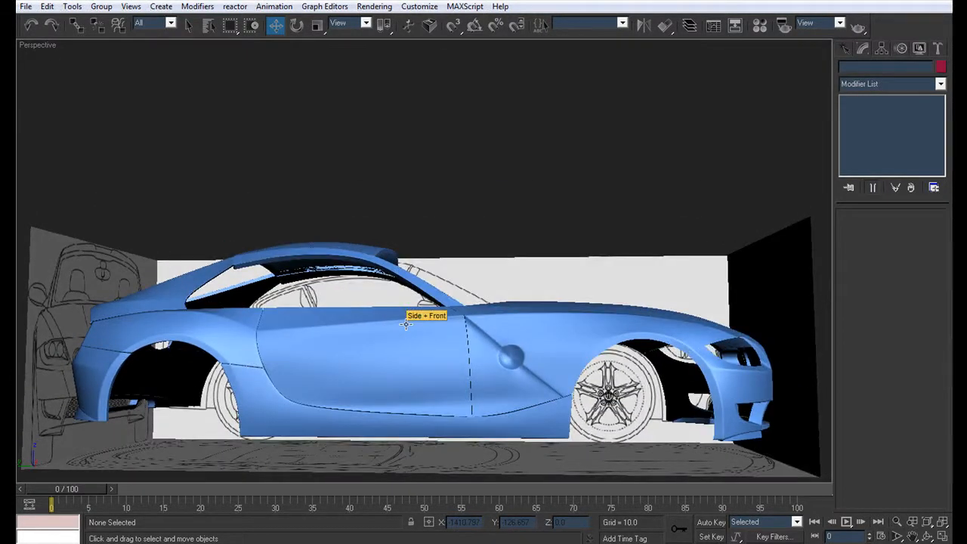
pyautogui.keyDown('alt'); pyautogui.moveTo(326, 297); pyautogui.dragTo(371, 307, button='middle'); pyautogui.keyUp('alt')
pyautogui.moveTo(586, 324); pyautogui.dragTo(467, 309, button='middle')
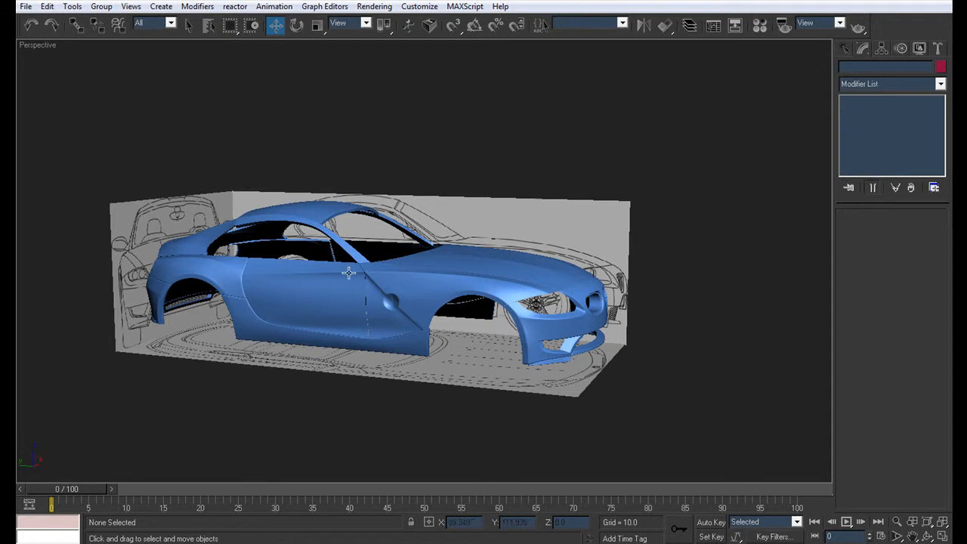
pyautogui.keyDown('alt'); pyautogui.moveTo(351, 276); pyautogui.dragTo(250, 271, button='middle'); pyautogui.keyUp('alt')
pyautogui.keyDown('alt'); pyautogui.moveTo(485, 310); pyautogui.dragTo(321, 281, button='middle'); pyautogui.keyUp('alt')
pyautogui.scroll(5, 413, 299)
pyautogui.scroll(-3, 321, 281)
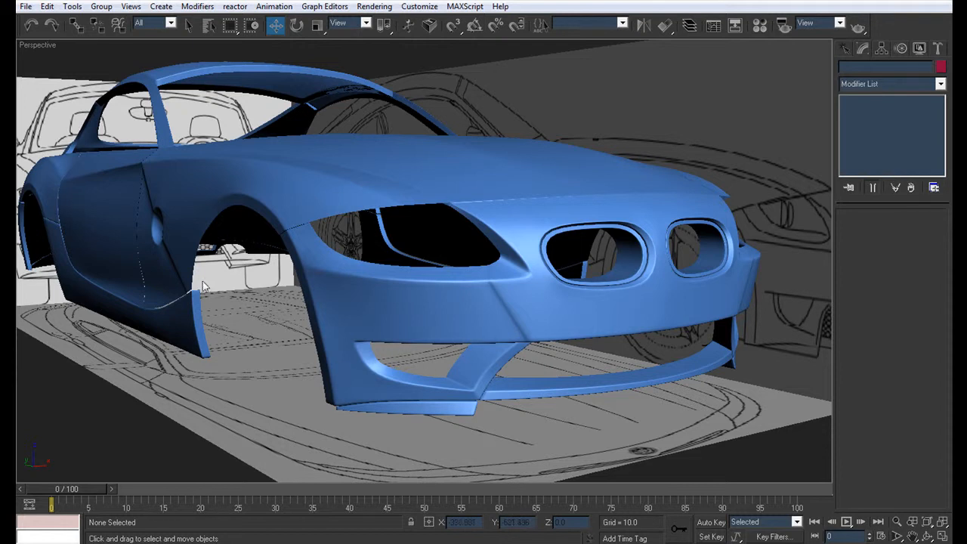
# Inspect the roof joints, front grille area, rear end and door side of the smoothed body.
pyautogui.keyDown('alt'); pyautogui.moveTo(195, 291); pyautogui.dragTo(427, 322, button='middle'); pyautogui.keyUp('alt')
pyautogui.scroll(5, 363, 305)
pyautogui.moveTo(315, 207); pyautogui.dragTo(337, 266, button='middle')
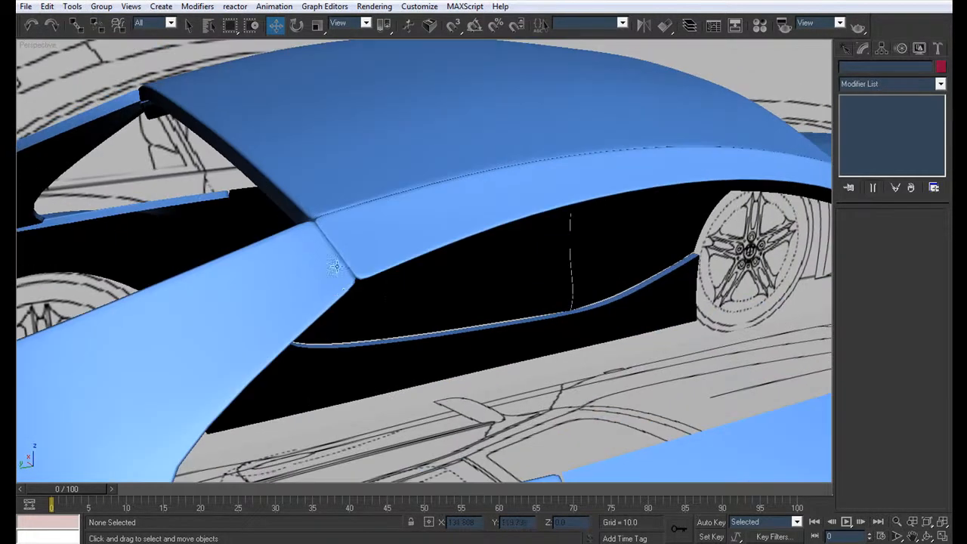
pyautogui.scroll(-5, 329, 274)
pyautogui.keyDown('alt'); pyautogui.moveTo(657, 291); pyautogui.dragTo(495, 326, button='middle'); pyautogui.keyUp('alt')
pyautogui.scroll(-4, 565, 300)
pyautogui.scroll(7, 495, 326)
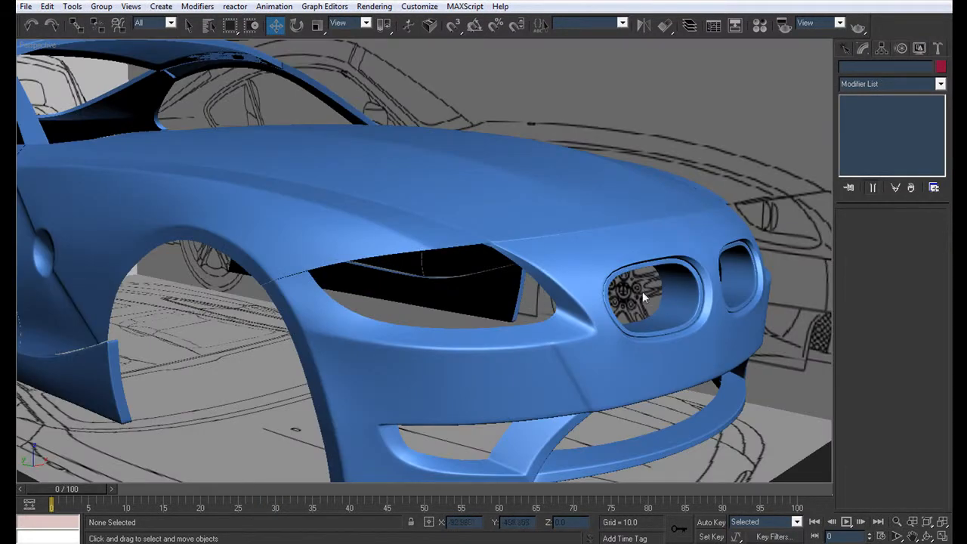
pyautogui.scroll(-8, 642, 290)
pyautogui.keyDown('alt'); pyautogui.moveTo(314, 308); pyautogui.dragTo(442, 321, button='middle'); pyautogui.keyUp('alt')
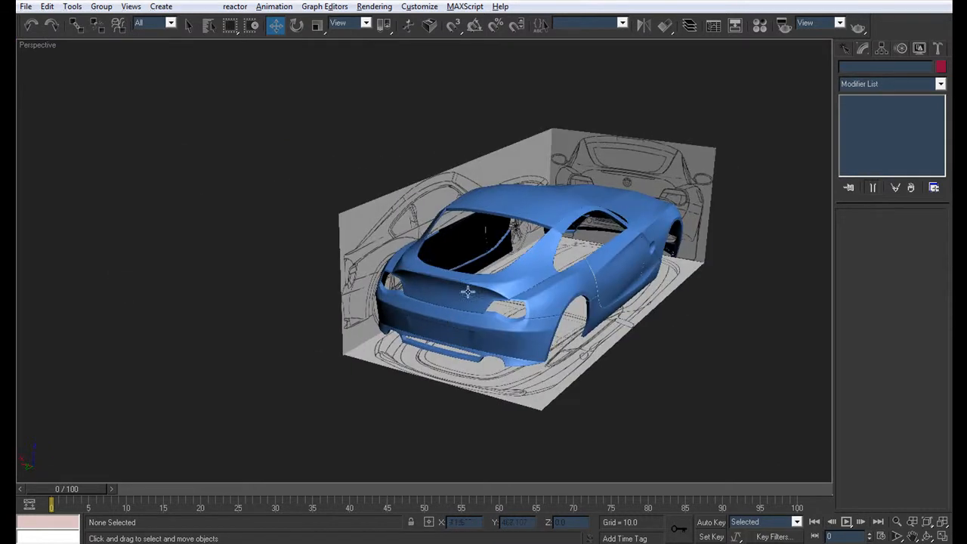
pyautogui.keyDown('alt'); pyautogui.moveTo(527, 274); pyautogui.dragTo(454, 296, button='middle'); pyautogui.keyUp('alt')
pyautogui.scroll(-1, 460, 297)
pyautogui.scroll(-1, 459, 293)
pyautogui.scroll(3, 454, 295)
pyautogui.moveTo(424, 263); pyautogui.dragTo(545, 302, button='middle')
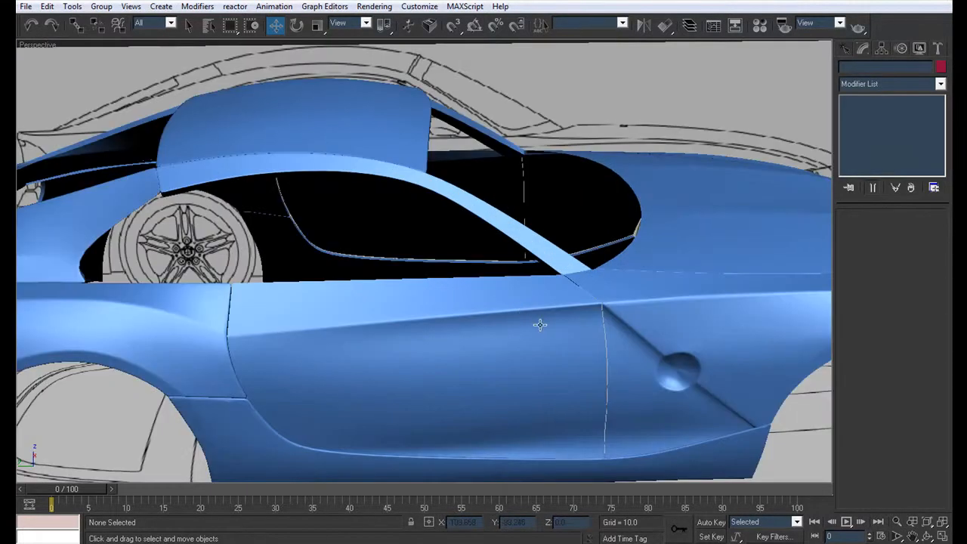
# Select all polygons of the door area on the Side + Front mesh and detach them as Door.
pyautogui.click(308, 329)
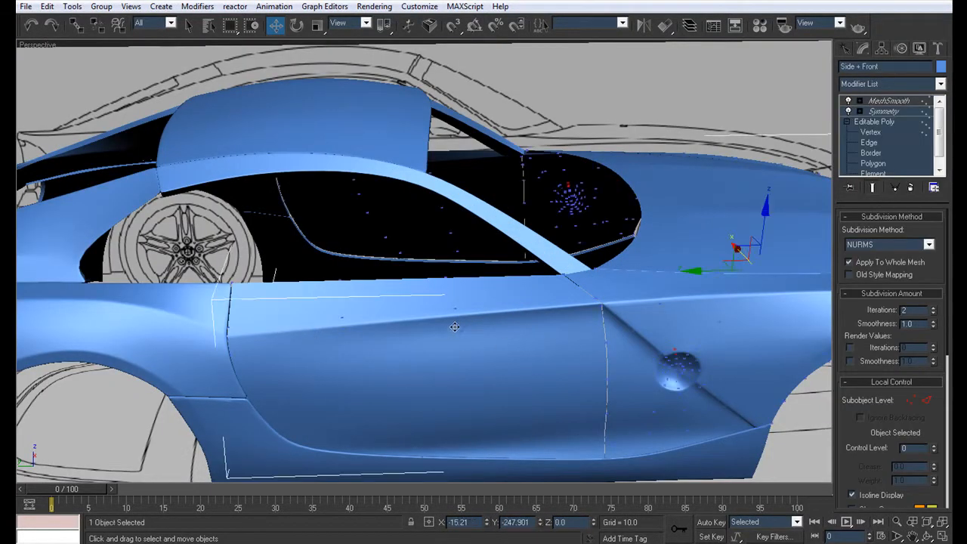
pyautogui.click(873, 164)
pyautogui.click(438, 327)
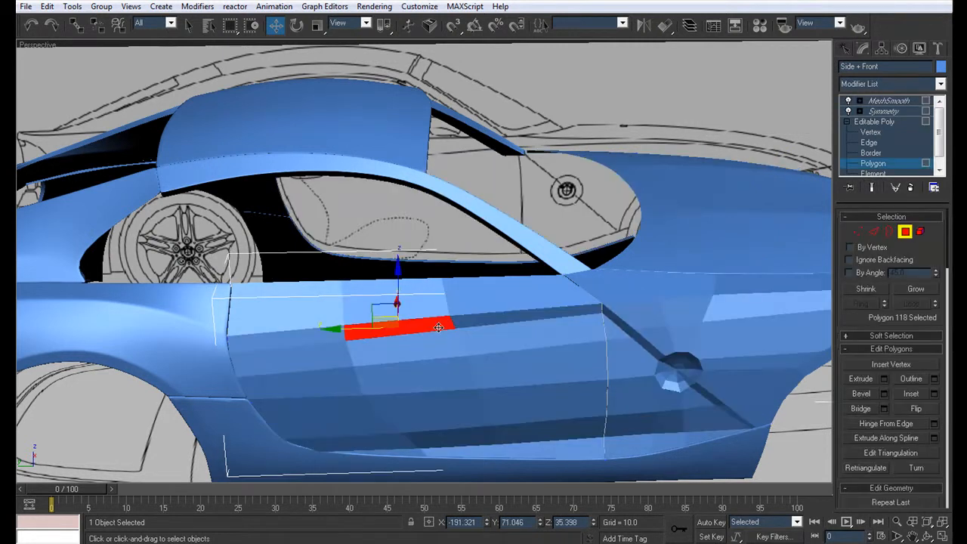
pyautogui.click(915, 289)
pyautogui.click(910, 286)
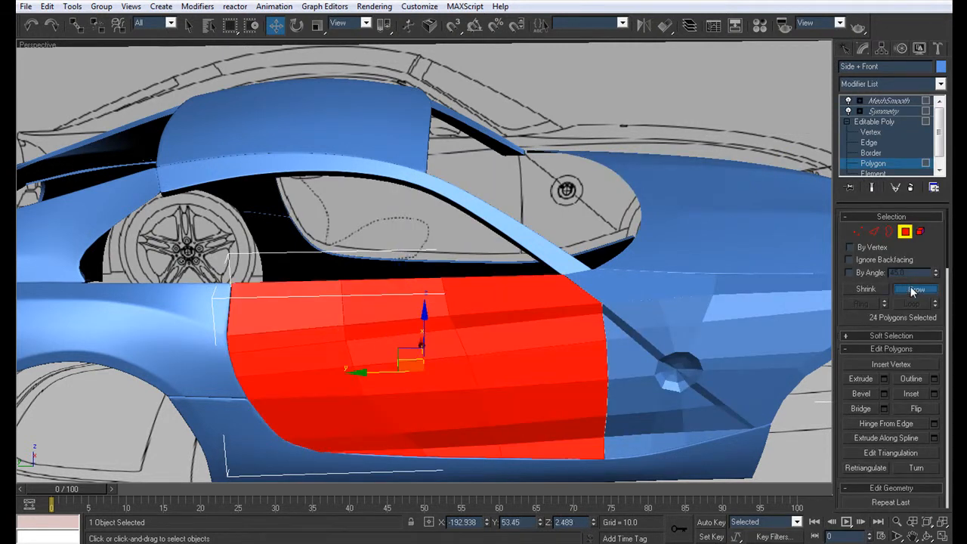
pyautogui.moveTo(949, 257); pyautogui.dragTo(951, 304)
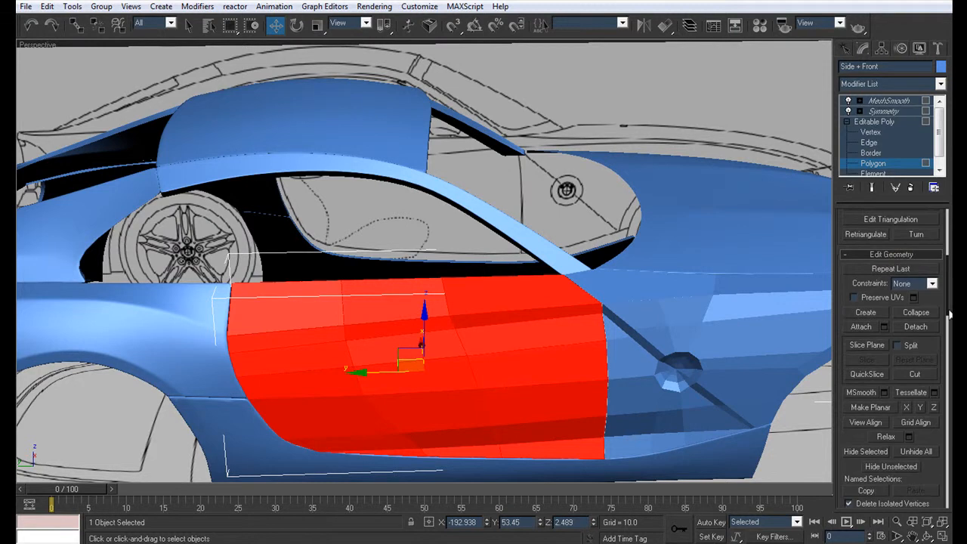
pyautogui.click(918, 326)
pyautogui.write('Door')
pyautogui.click(711, 271)
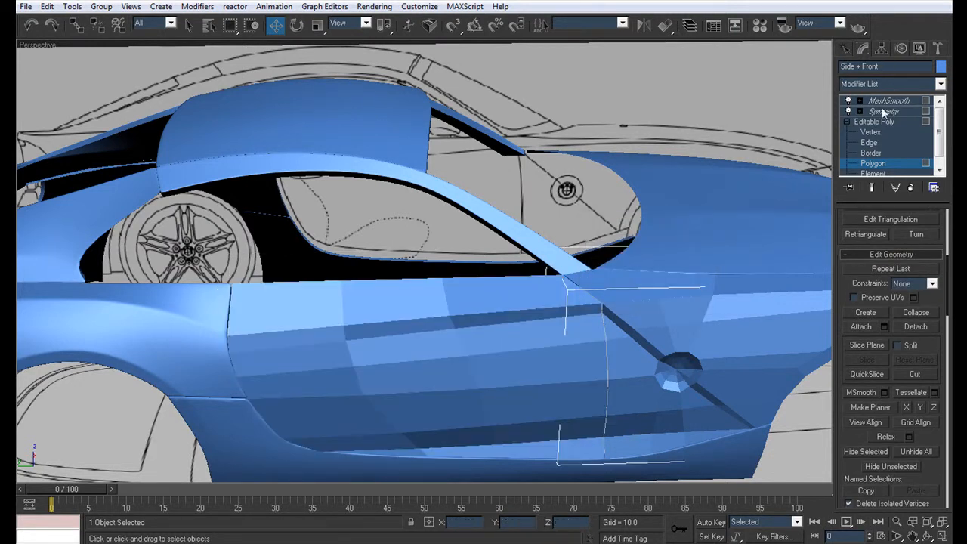
# Copy the Symmetry and MeshSmooth modifiers from the Side + Front mesh and paste them as instances onto Door.
pyautogui.click(872, 163)
pyautogui.click(464, 291)
pyautogui.rightClick(853, 136)
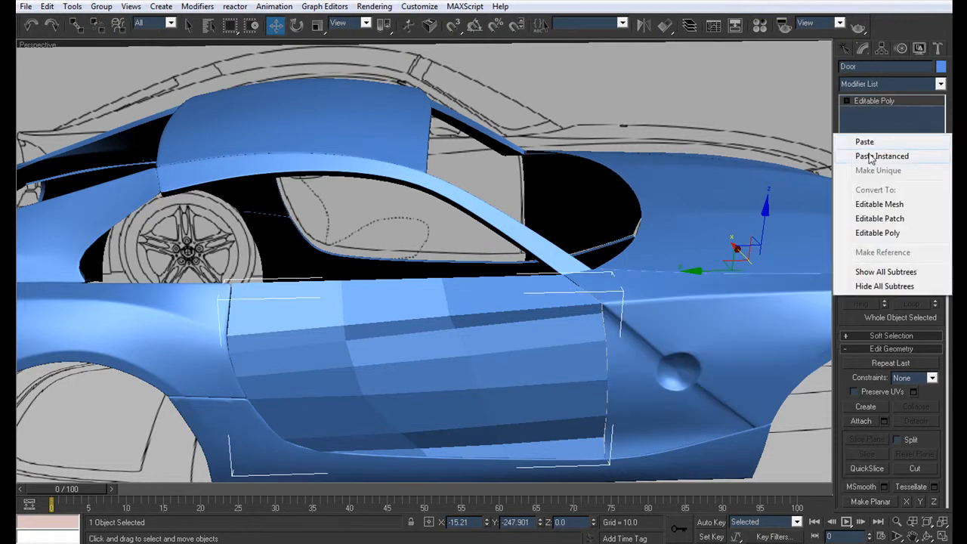
pyautogui.click(869, 151)
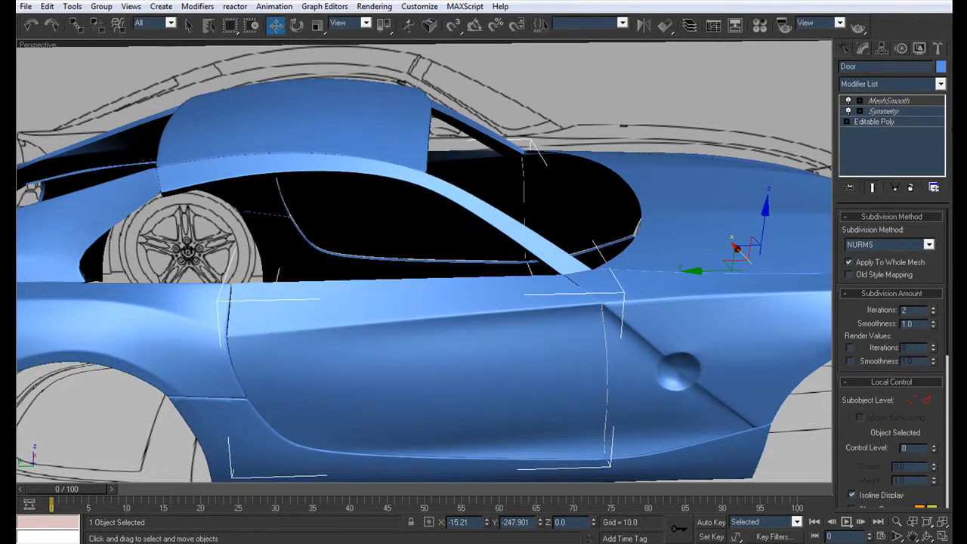
# Chamfer the whole open border of the Door mesh.
pyautogui.click(847, 123)
pyautogui.click(872, 153)
pyautogui.keyDown('alt'); pyautogui.moveTo(368, 186); pyautogui.dragTo(338, 248, button='middle'); pyautogui.keyUp('alt')
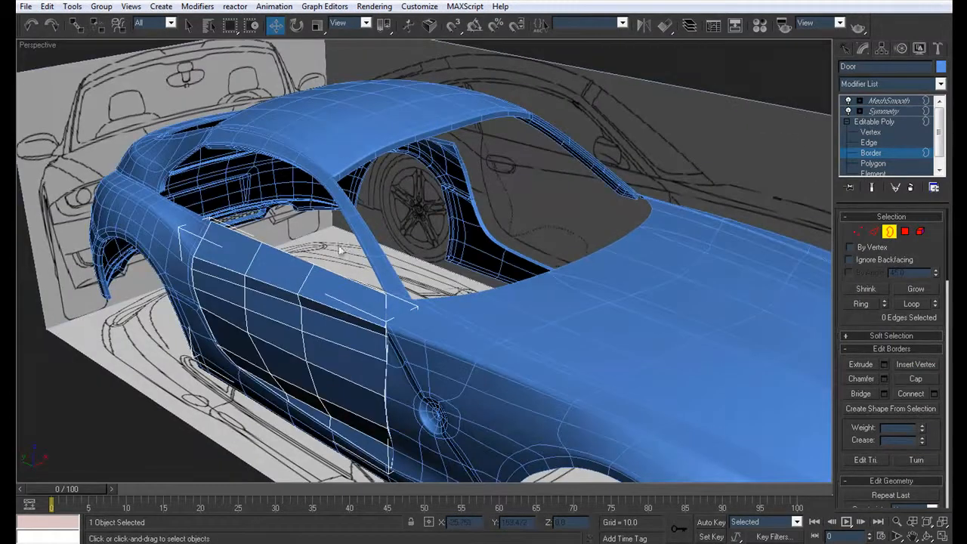
pyautogui.click(299, 261)
pyautogui.scroll(5, 308, 378)
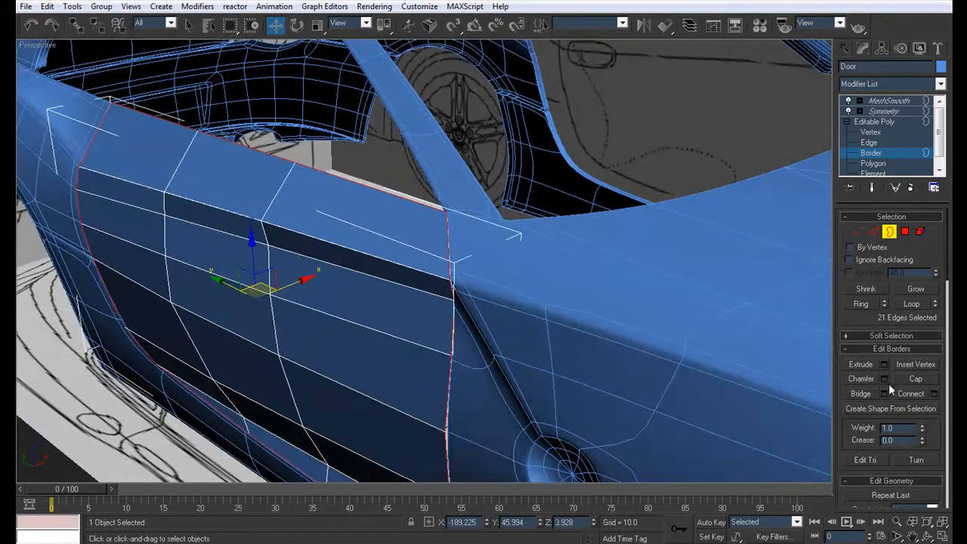
pyautogui.click(884, 379)
pyautogui.click(674, 278)
# Hide everything except the Door mesh and extend its border inward along X to form a rim.
pyautogui.rightClick(324, 273)
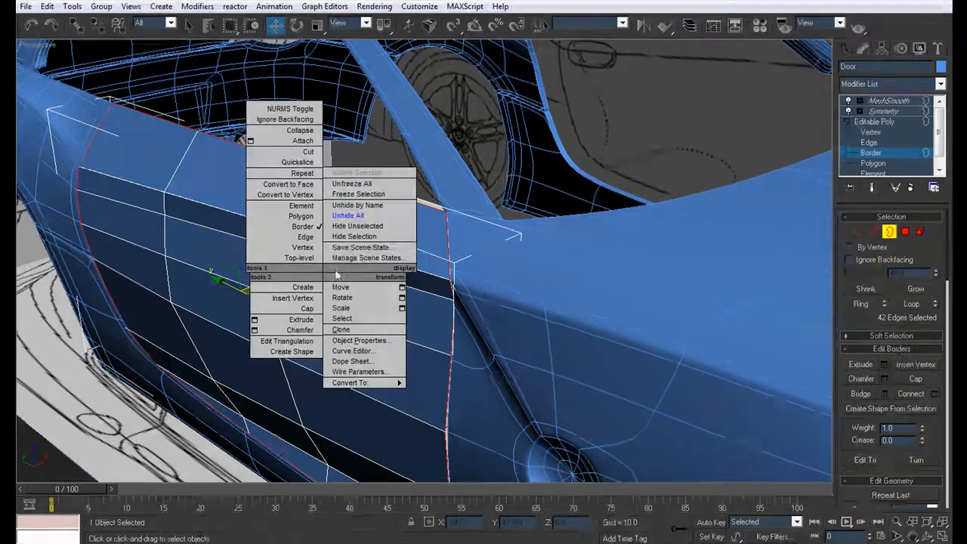
pyautogui.click(361, 225)
pyautogui.keyDown('alt'); pyautogui.moveTo(361, 225); pyautogui.dragTo(321, 272, button='middle'); pyautogui.keyUp('alt')
pyautogui.click(432, 223)
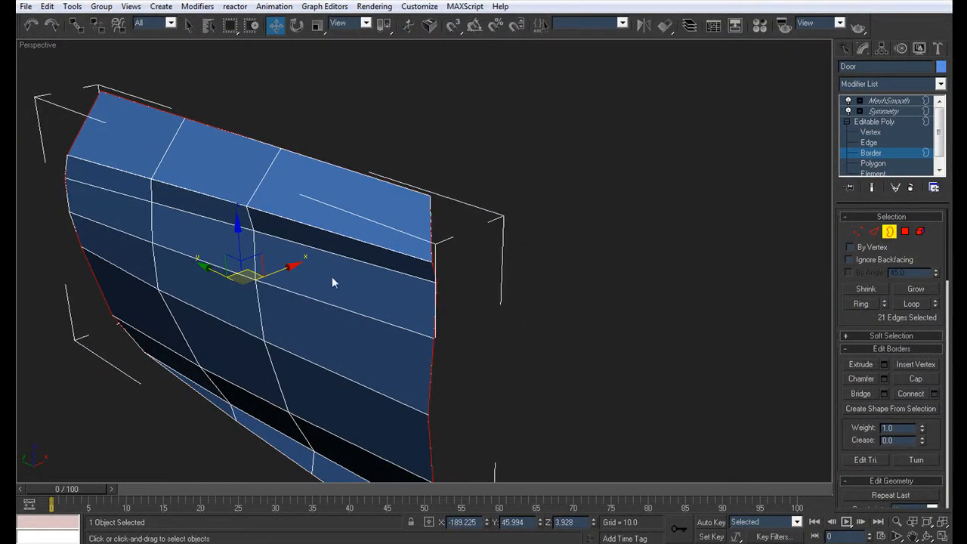
pyautogui.keyDown('shift'); pyautogui.moveTo(281, 269); pyautogui.dragTo(391, 271); pyautogui.keyUp('shift')
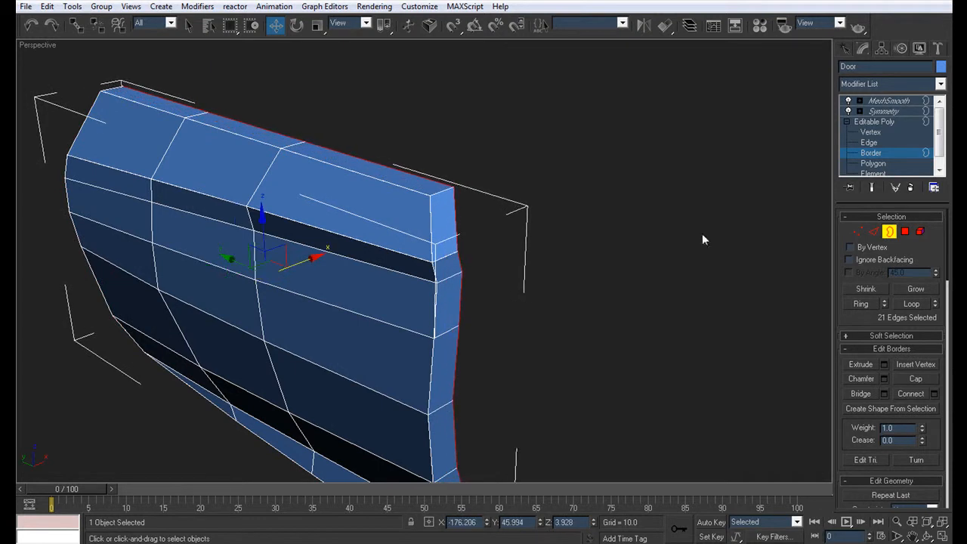
# Chamfer the three edges at the corners of the door's inward rim by 0.01.
pyautogui.press('2')
pyautogui.click(434, 197)
pyautogui.keyDown('alt'); pyautogui.moveTo(414, 252); pyautogui.dragTo(391, 330, button='middle'); pyautogui.keyUp('alt')
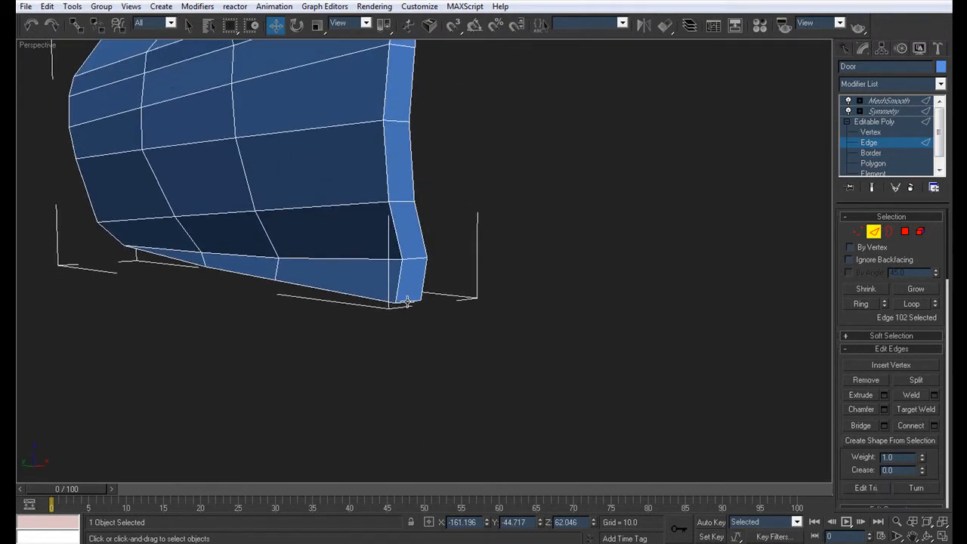
pyautogui.keyDown('ctrl'); pyautogui.click(407, 302); pyautogui.keyUp('ctrl')
pyautogui.keyDown('alt'); pyautogui.moveTo(177, 248); pyautogui.dragTo(331, 306, button='middle'); pyautogui.keyUp('alt')
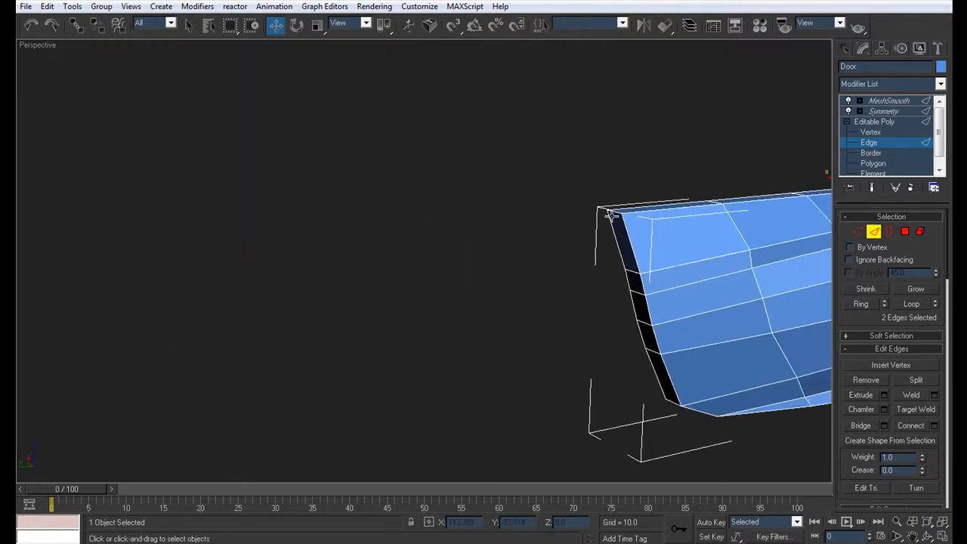
pyautogui.moveTo(672, 223); pyautogui.dragTo(507, 236, button='middle')
pyautogui.scroll(-3, 496, 219)
pyautogui.keyDown('alt'); pyautogui.moveTo(670, 308); pyautogui.dragTo(654, 311, button='middle'); pyautogui.keyUp('alt')
pyautogui.click(883, 409)
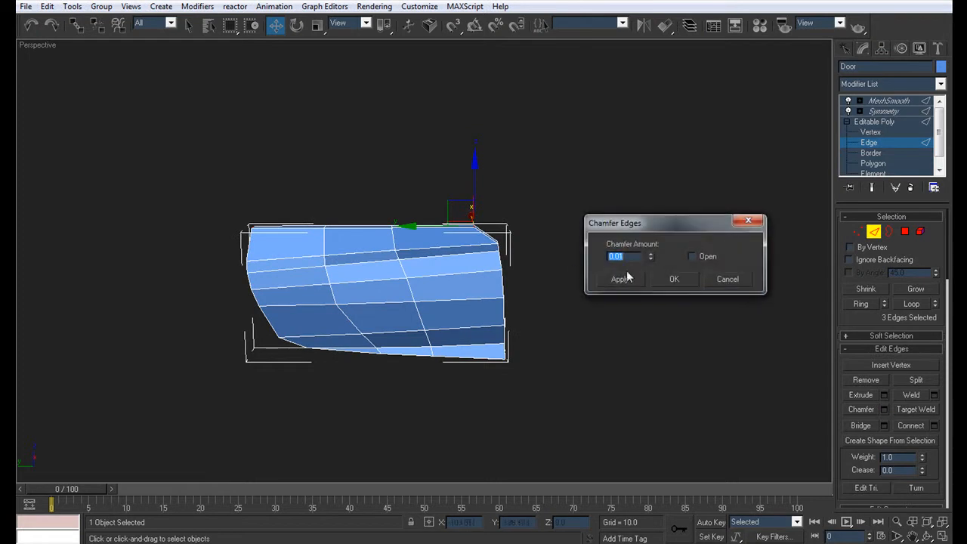
pyautogui.click(664, 280)
# Return the Door to object level, deselect it, unhide the rest of the body and turn off the edge display.
pyautogui.click(883, 110)
pyautogui.click(711, 295)
pyautogui.rightClick(508, 288)
pyautogui.click(546, 230)
pyautogui.press('F4')
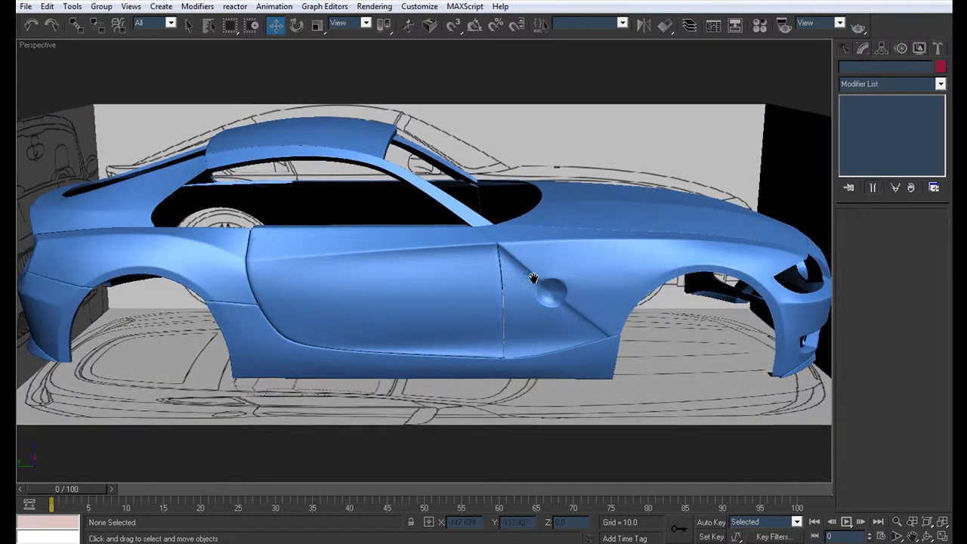
# Inspect the joints between the smoothed door and the neighbouring body panels.
pyautogui.scroll(-3, 519, 420)
pyautogui.keyDown('alt'); pyautogui.moveTo(519, 427); pyautogui.dragTo(386, 365, button='middle'); pyautogui.keyUp('alt')
pyautogui.moveTo(383, 383); pyautogui.dragTo(461, 412, button='middle')
pyautogui.scroll(5, 424, 382)
pyautogui.keyDown('alt'); pyautogui.moveTo(388, 352); pyautogui.dragTo(211, 306, button='middle'); pyautogui.keyUp('alt')
pyautogui.moveTo(318, 328); pyautogui.dragTo(431, 382, button='middle')
pyautogui.scroll(4, 431, 381)
# Adjust the Plane05 vertices at the upper corner where the rear fender meets the door.
pyautogui.click(268, 214)
pyautogui.keyDown('alt'); pyautogui.moveTo(302, 269); pyautogui.dragTo(524, 216, button='middle'); pyautogui.keyUp('alt')
pyautogui.scroll(-5, 524, 216)
pyautogui.keyDown('alt'); pyautogui.moveTo(487, 253); pyautogui.dragTo(377, 226, button='middle'); pyautogui.keyUp('alt')
pyautogui.keyDown('alt'); pyautogui.moveTo(508, 229); pyautogui.dragTo(270, 365, button='middle'); pyautogui.keyUp('alt')
pyautogui.scroll(5, 432, 338)
pyautogui.click(877, 133)
pyautogui.keyDown('alt'); pyautogui.moveTo(385, 277); pyautogui.dragTo(453, 263, button='middle'); pyautogui.keyUp('alt')
pyautogui.scroll(3, 274, 278)
pyautogui.press('F4')
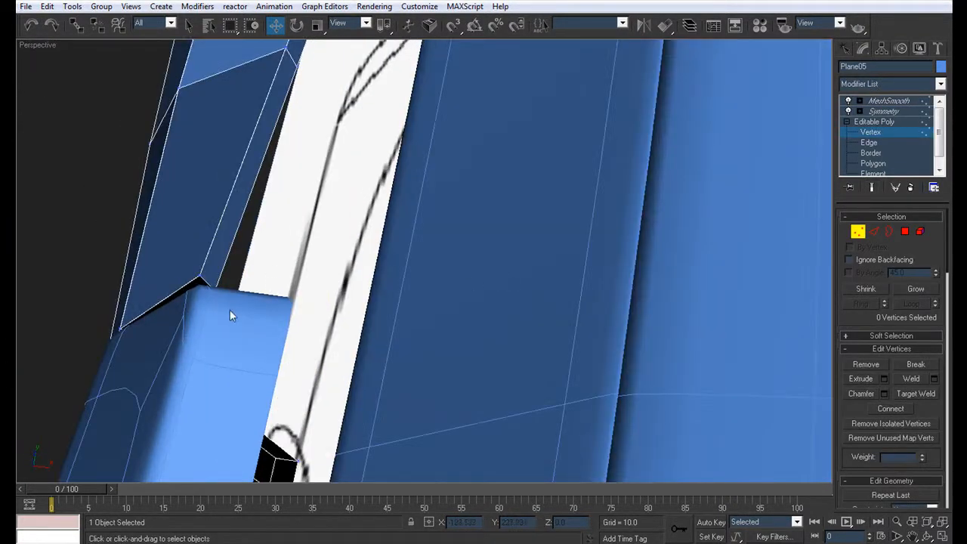
pyautogui.moveTo(264, 298); pyautogui.dragTo(343, 297)
pyautogui.keyDown('alt'); pyautogui.moveTo(342, 297); pyautogui.dragTo(303, 302, button='middle'); pyautogui.keyUp('alt')
pyautogui.moveTo(278, 262); pyautogui.dragTo(284, 254)
pyautogui.keyDown('alt'); pyautogui.moveTo(284, 254); pyautogui.dragTo(405, 229, button='middle'); pyautogui.keyUp('alt')
pyautogui.moveTo(539, 124); pyautogui.dragTo(544, 97)
pyautogui.keyDown('alt'); pyautogui.moveTo(544, 97); pyautogui.dragTo(504, 157, button='middle'); pyautogui.keyUp('alt')
pyautogui.click(468, 179)
pyautogui.scroll(-5, 452, 181)
# Switch to editing the Roof mesh and show it see-through over the side blueprint in an enlarged Left view.
pyautogui.scroll(3, 503, 157)
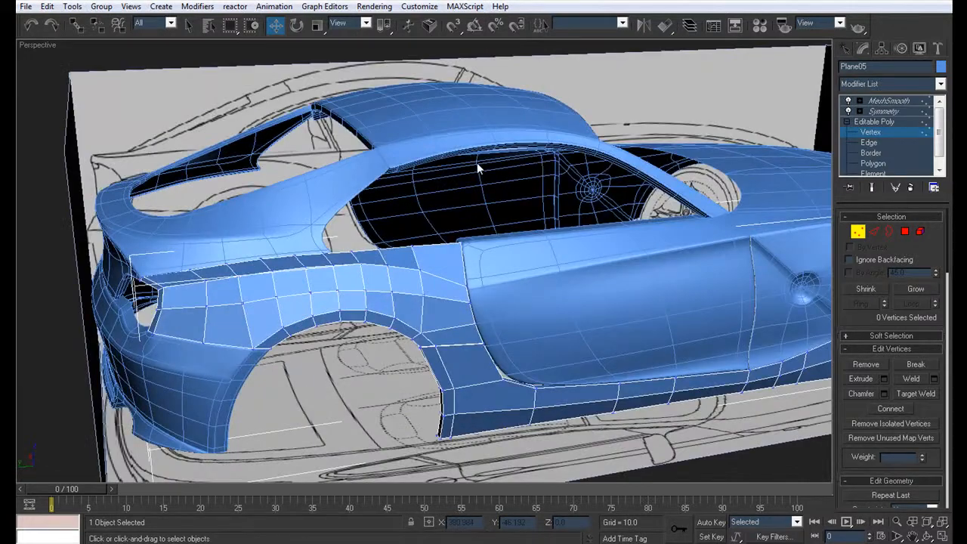
pyautogui.hotkey('alt', 'w')
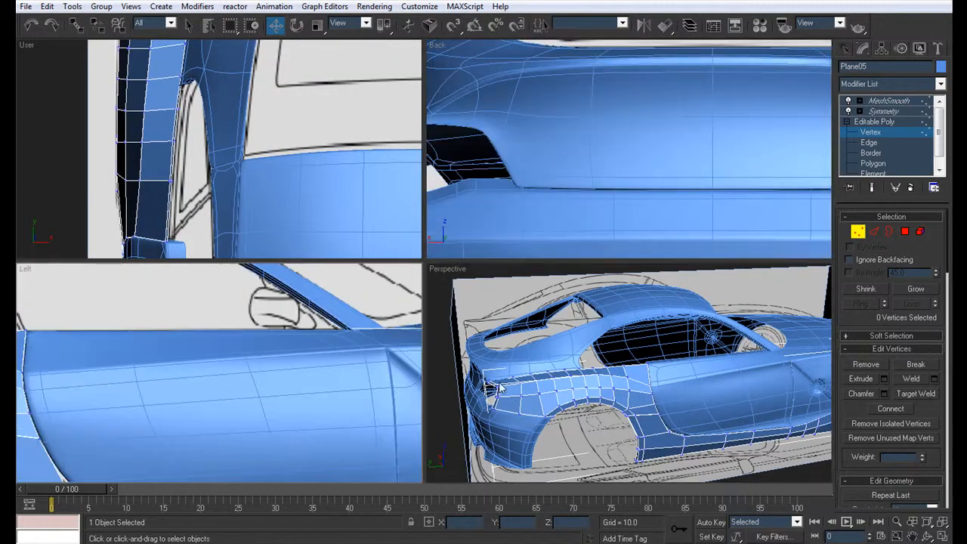
pyautogui.moveTo(199, 376); pyautogui.dragTo(196, 391, button='middle')
pyautogui.hotkey('alt', 'x')
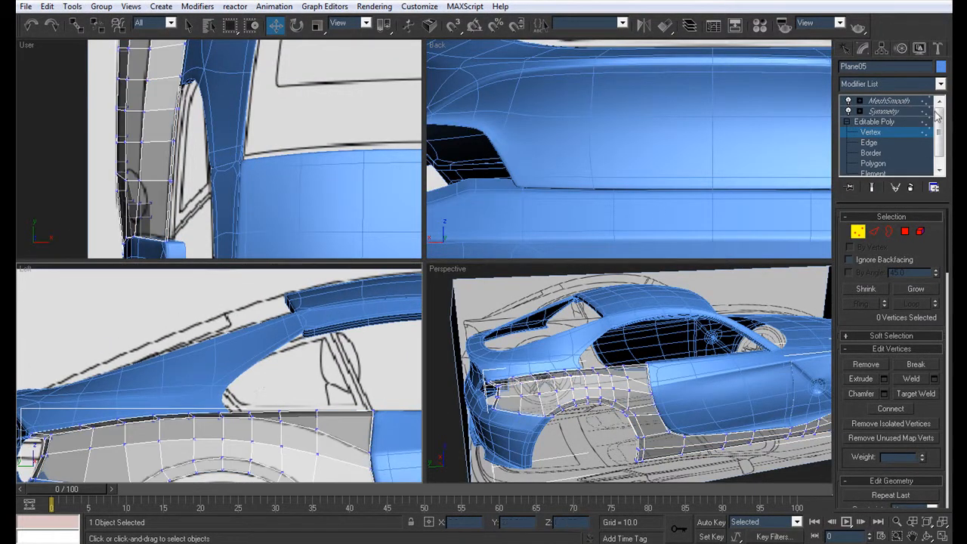
pyautogui.click(884, 123)
pyautogui.click(274, 333)
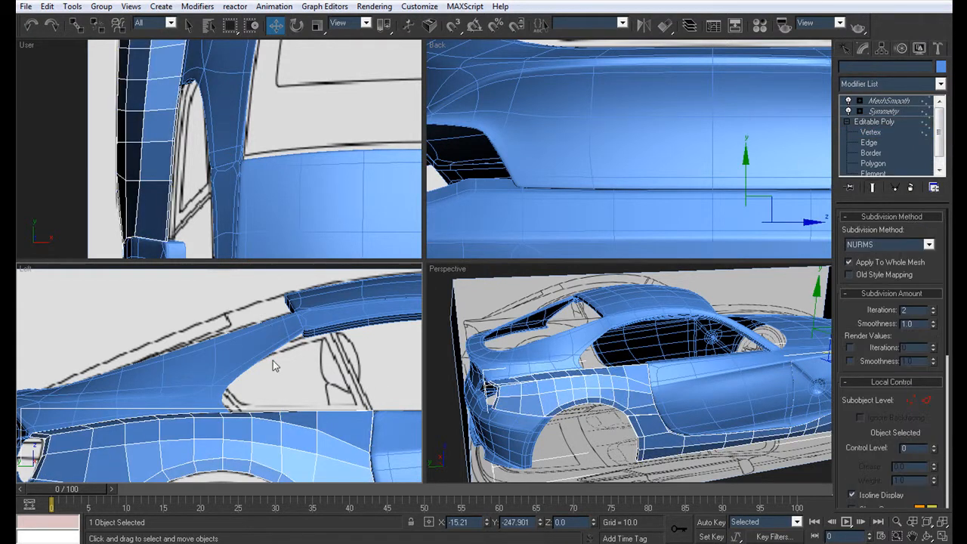
pyautogui.scroll(2, 263, 365)
pyautogui.click(871, 132)
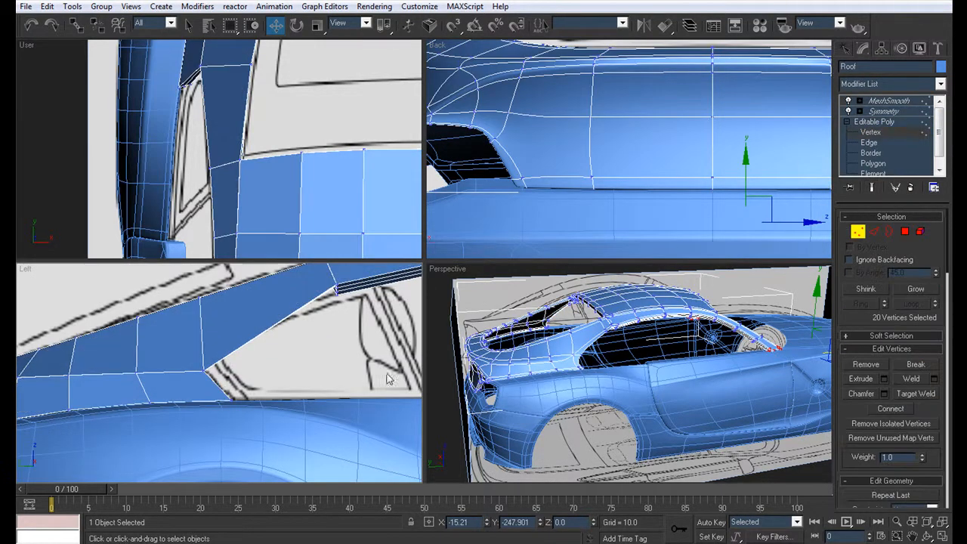
pyautogui.moveTo(390, 340); pyautogui.dragTo(273, 407, button='middle')
pyautogui.scroll(-3, 269, 408)
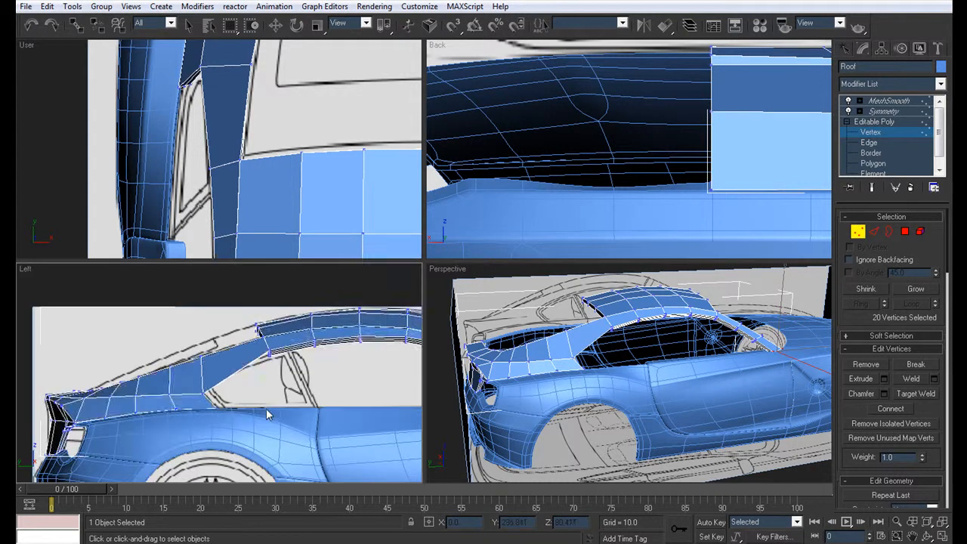
pyautogui.hotkey('alt', 'x')
pyautogui.scroll(3, 259, 390)
pyautogui.moveTo(244, 414); pyautogui.dragTo(247, 408, button='middle')
pyautogui.hotkey('alt', 'w')
# Connect the long rear-pillar edges of the Roof between the roof joint and the quarter window corner with one segment.
pyautogui.click(886, 144)
pyautogui.press('w')
pyautogui.moveTo(361, 210); pyautogui.dragTo(617, 386)
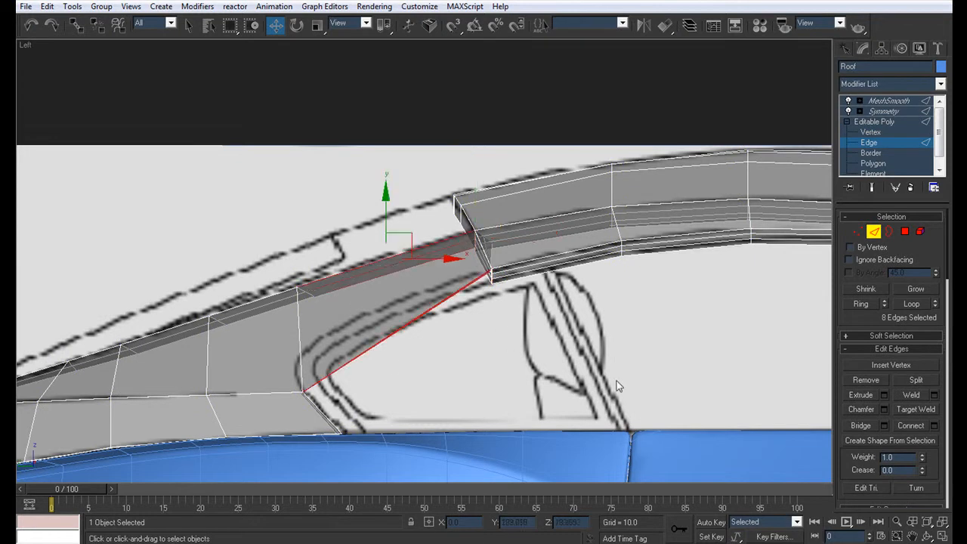
pyautogui.click(915, 429)
pyautogui.hotkey('ctrl', 'z')
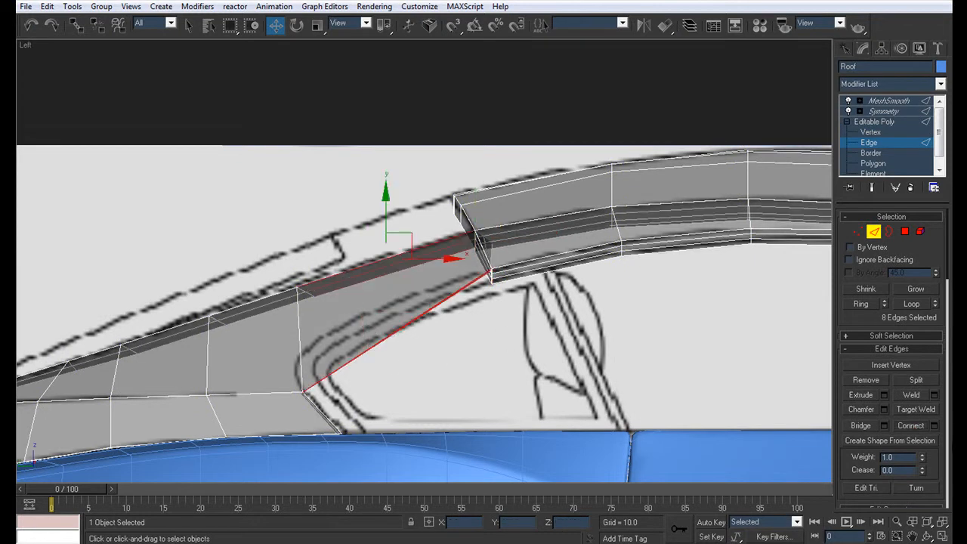
pyautogui.click(935, 426)
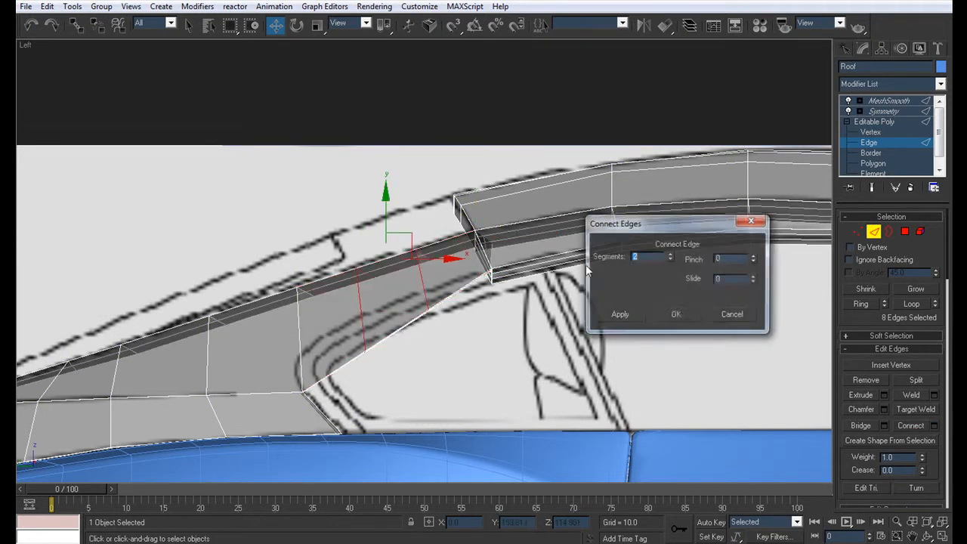
pyautogui.click(677, 315)
# Move the new rear-pillar vertices to the quarter window curve and roof outline of the blueprint in the Left and top views.
pyautogui.press('1')
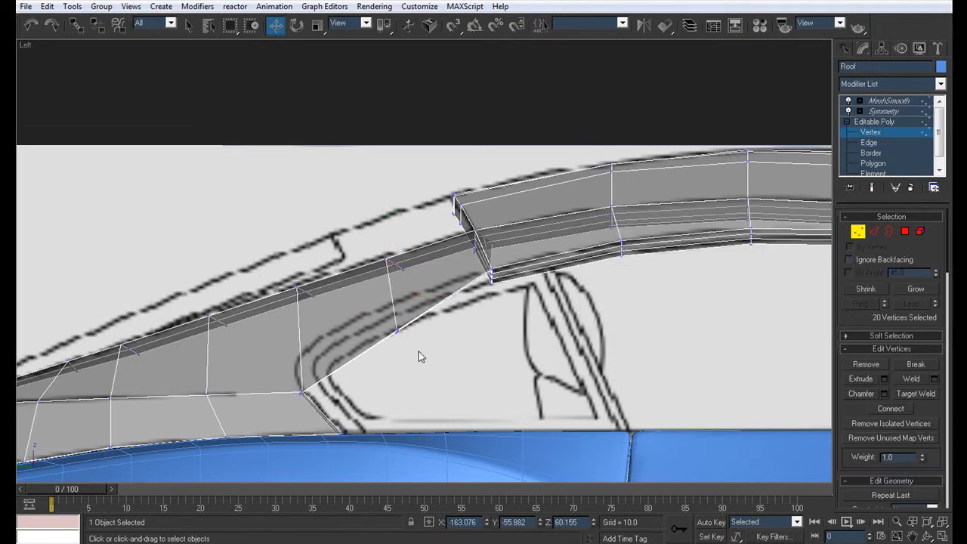
pyautogui.moveTo(423, 310); pyautogui.dragTo(403, 288)
pyautogui.moveTo(352, 337); pyautogui.dragTo(525, 304, button='middle')
pyautogui.hotkey('alt', 'w')
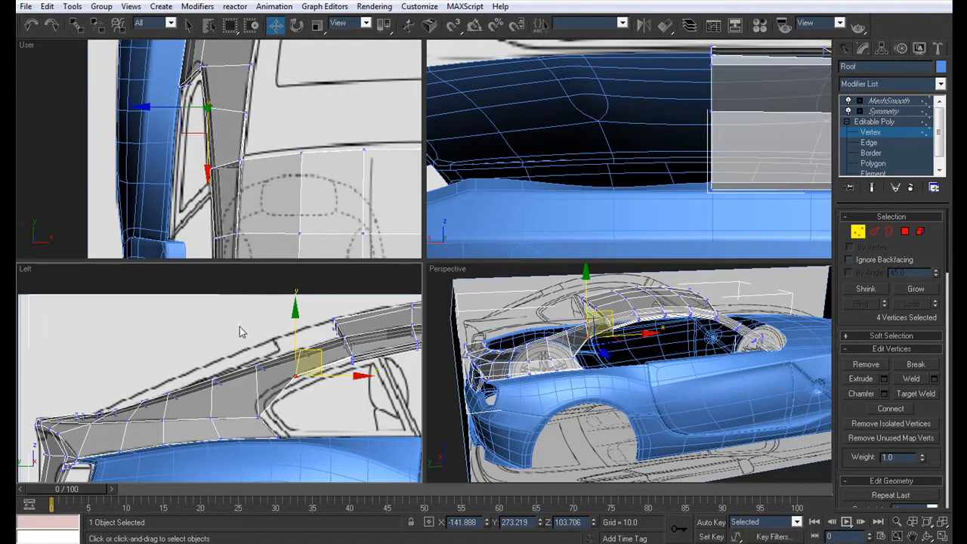
pyautogui.moveTo(258, 144); pyautogui.dragTo(273, 177, button='middle')
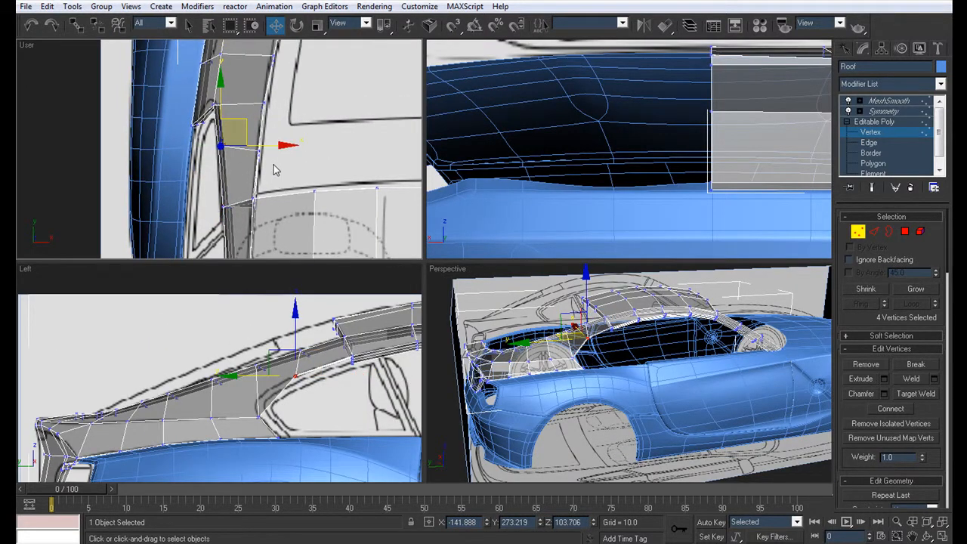
pyautogui.moveTo(250, 146); pyautogui.dragTo(291, 155)
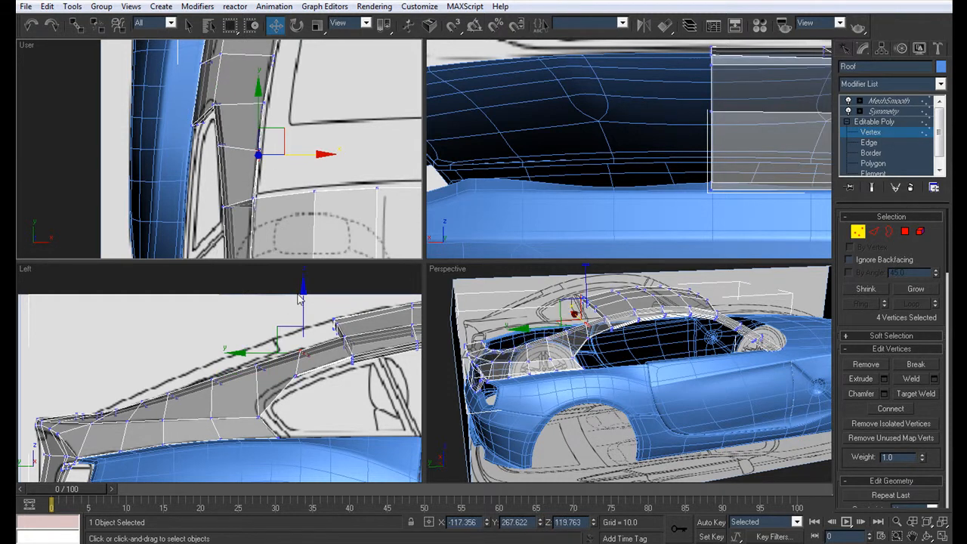
pyautogui.moveTo(304, 331); pyautogui.dragTo(297, 322, button='middle')
pyautogui.click(870, 142)
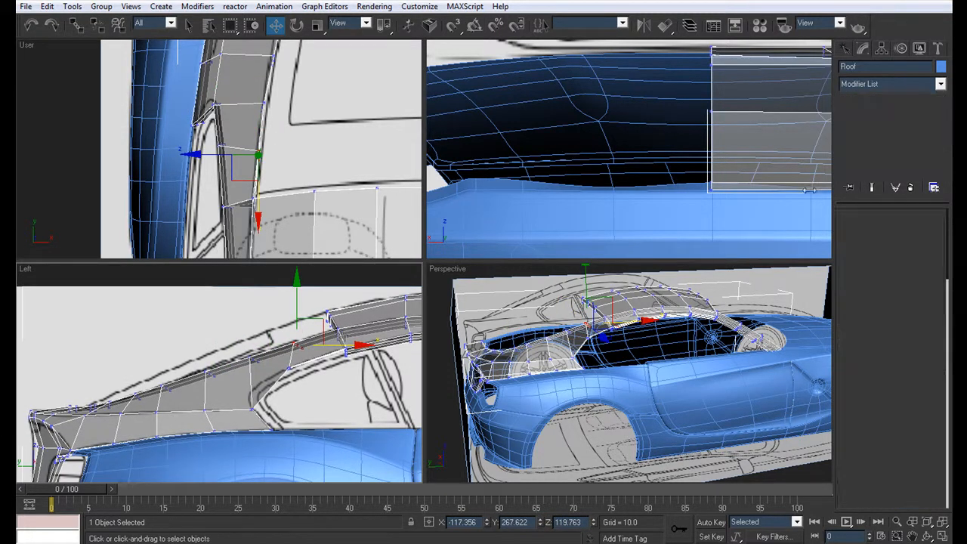
pyautogui.click(274, 386)
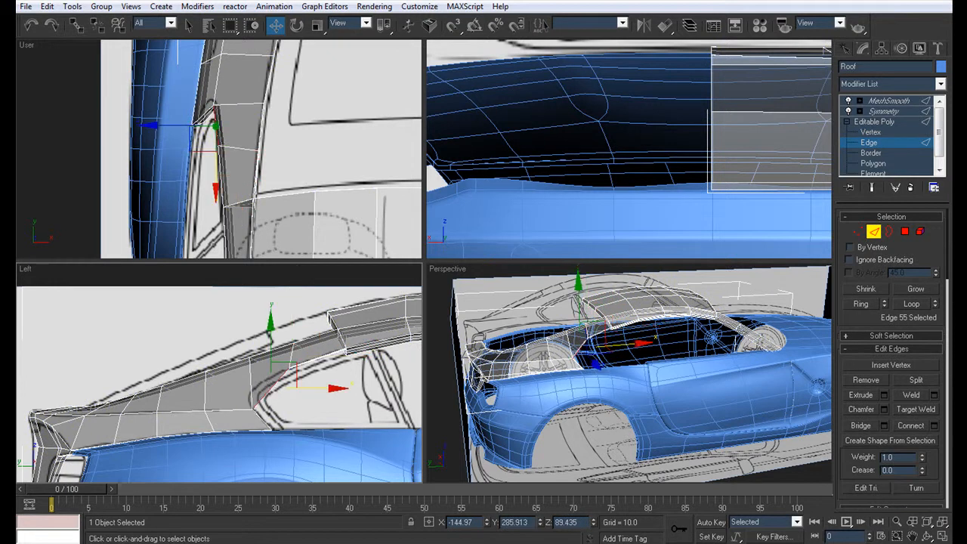
pyautogui.click(861, 304)
pyautogui.click(276, 397)
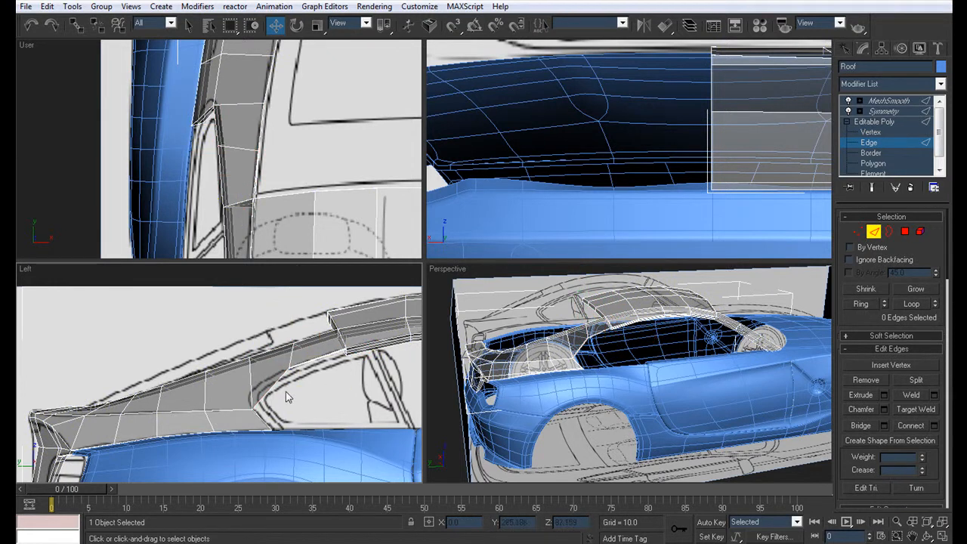
pyautogui.click(253, 387)
pyautogui.click(857, 306)
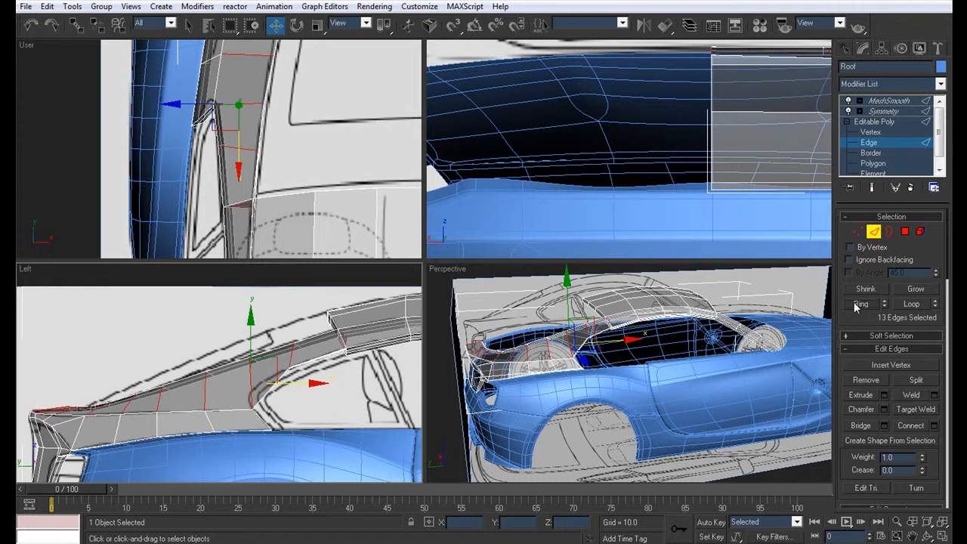
pyautogui.click(313, 402)
# Connect the crosswise Roof edges running from the quarter window corner around the rear window to the centre line with one segment.
pyautogui.moveTo(291, 398); pyautogui.dragTo(353, 384, button='middle')
pyautogui.hotkey('alt', 'w')
pyautogui.moveTo(507, 307); pyautogui.dragTo(355, 335, button='middle')
pyautogui.hotkey('alt', 'w')
pyautogui.moveTo(310, 154); pyautogui.dragTo(287, 257, button='middle')
pyautogui.scroll(-3, 288, 256)
pyautogui.hotkey('alt', 'w')
pyautogui.moveTo(351, 117); pyautogui.dragTo(224, 69, button='middle')
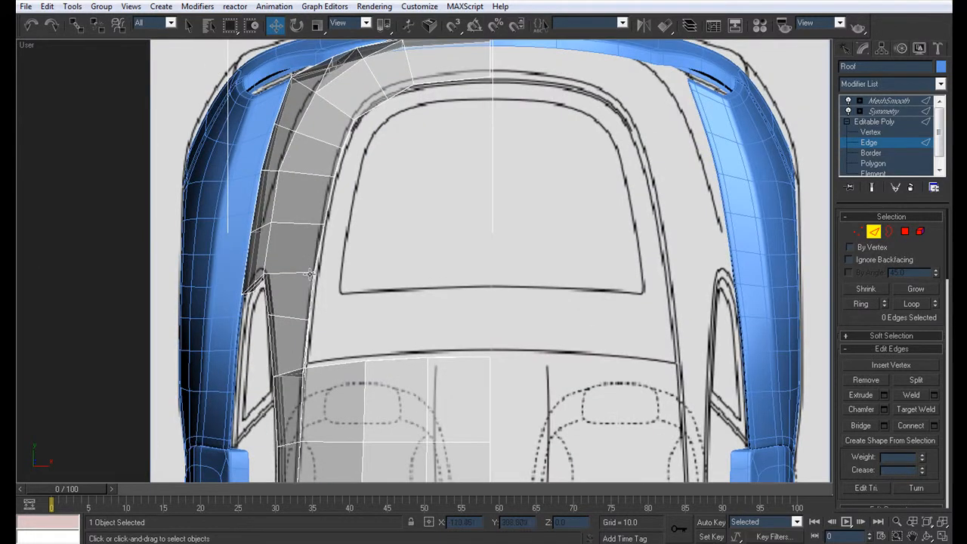
pyautogui.click(297, 274)
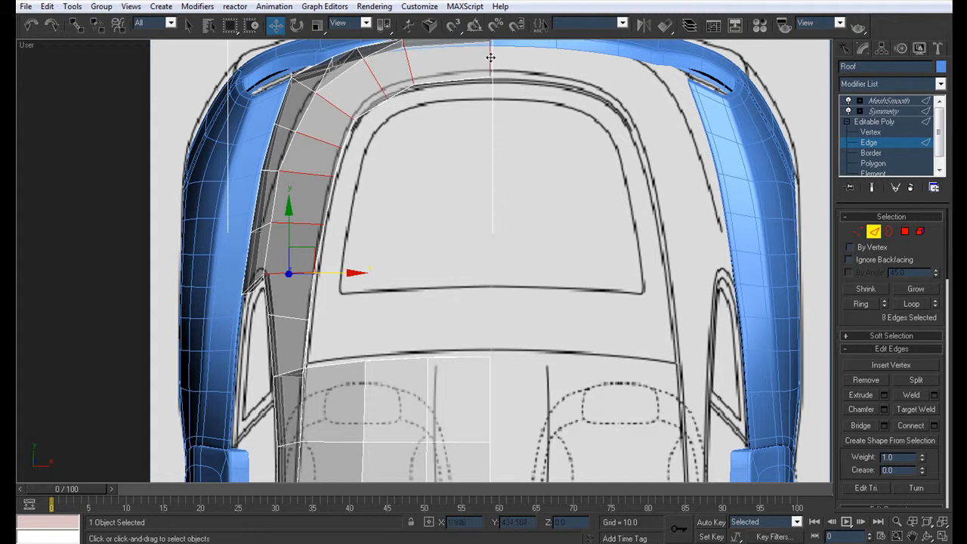
pyautogui.hotkey('alt', 'w')
pyautogui.scroll(4, 589, 358)
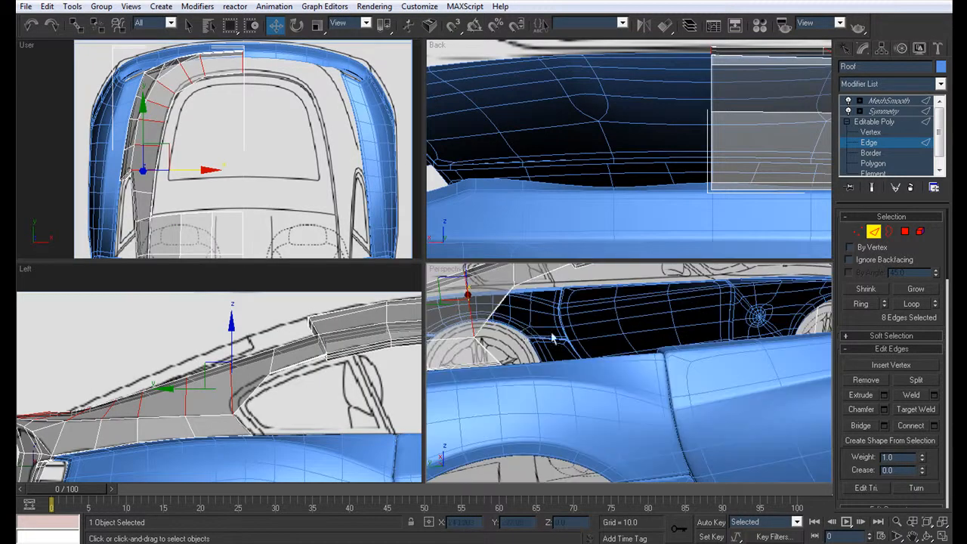
pyautogui.keyDown('ctrl'); pyautogui.click(488, 313); pyautogui.keyUp('ctrl')
pyautogui.moveTo(489, 313); pyautogui.dragTo(582, 345, button='middle')
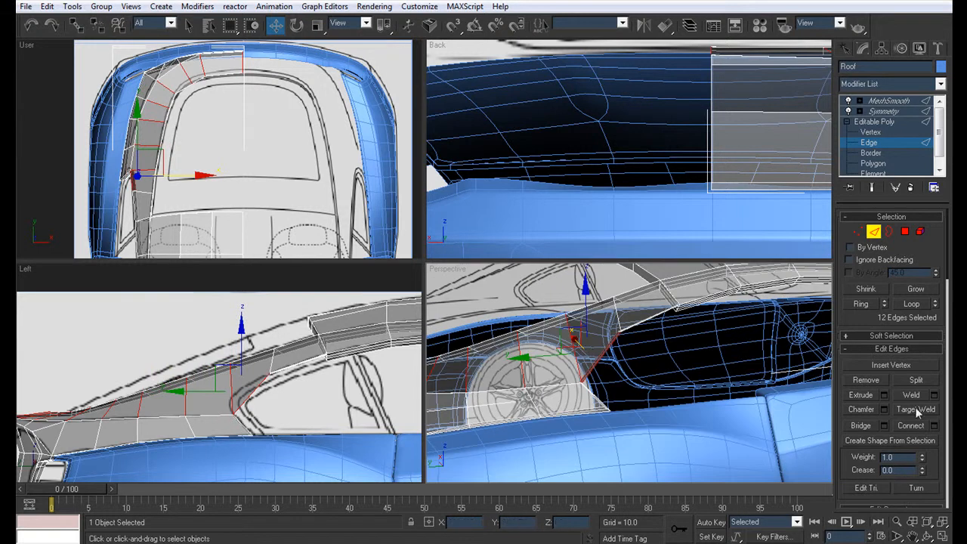
pyautogui.click(923, 427)
pyautogui.press('z')
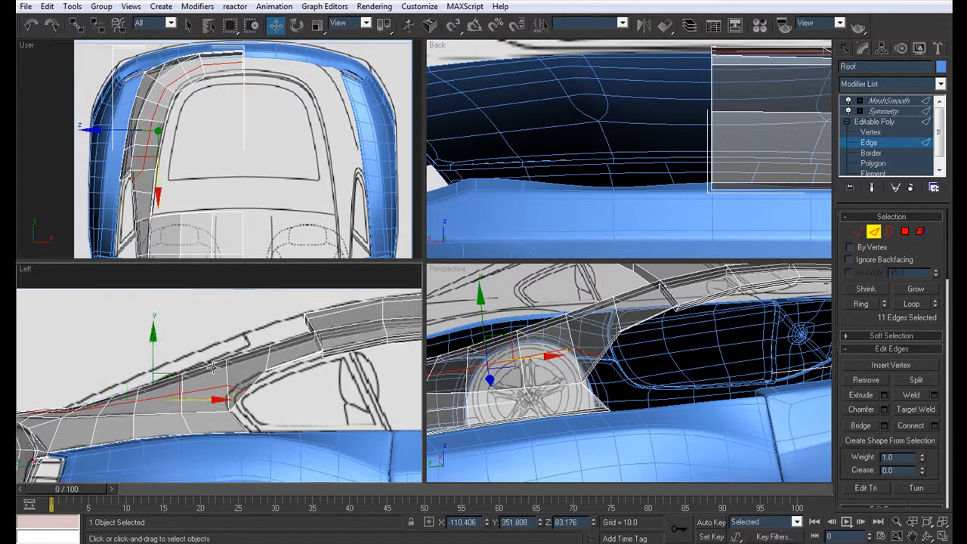
# Move the new Roof vertices at the quarter window's rear corner onto the blueprint's window curve in the Left view.
pyautogui.click(870, 131)
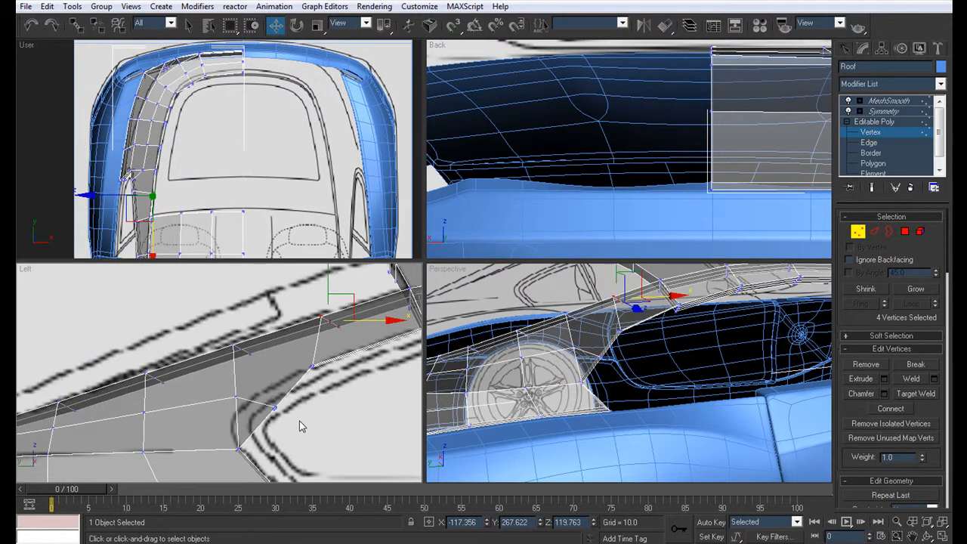
pyautogui.hotkey('ctrl', 'shift', 'w')
pyautogui.press('q')
pyautogui.moveTo(277, 412); pyautogui.dragTo(276, 379)
pyautogui.press('w')
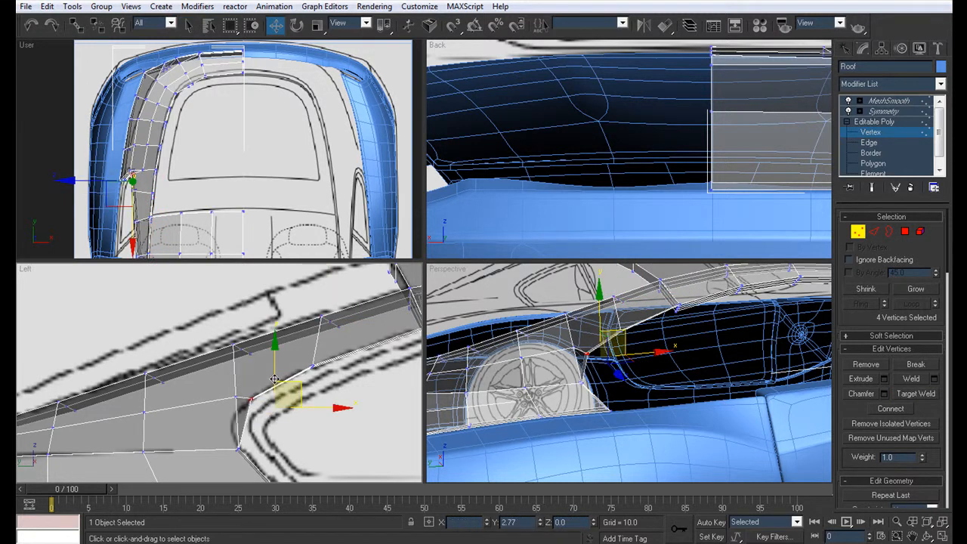
# Target weld the adjacent rear-pillar vertex to the vertex on the quarter window curve.
pyautogui.scroll(3, 274, 379)
pyautogui.hotkey('ctrl', 'shift', 'w')
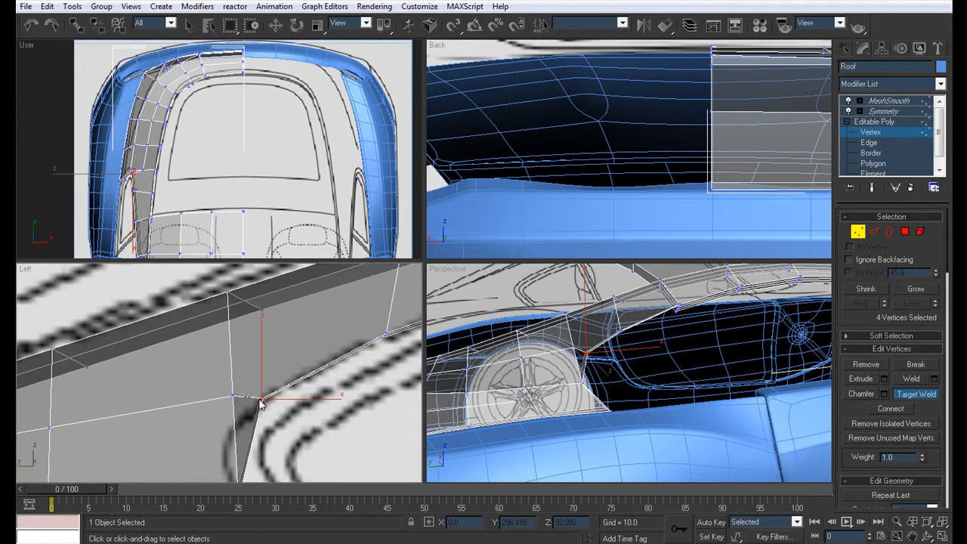
pyautogui.click(262, 398)
pyautogui.moveTo(263, 397); pyautogui.dragTo(209, 389, button='middle')
pyautogui.scroll(-2, 227, 403)
pyautogui.moveTo(277, 400); pyautogui.dragTo(253, 397, button='middle')
pyautogui.scroll(-3, 302, 408)
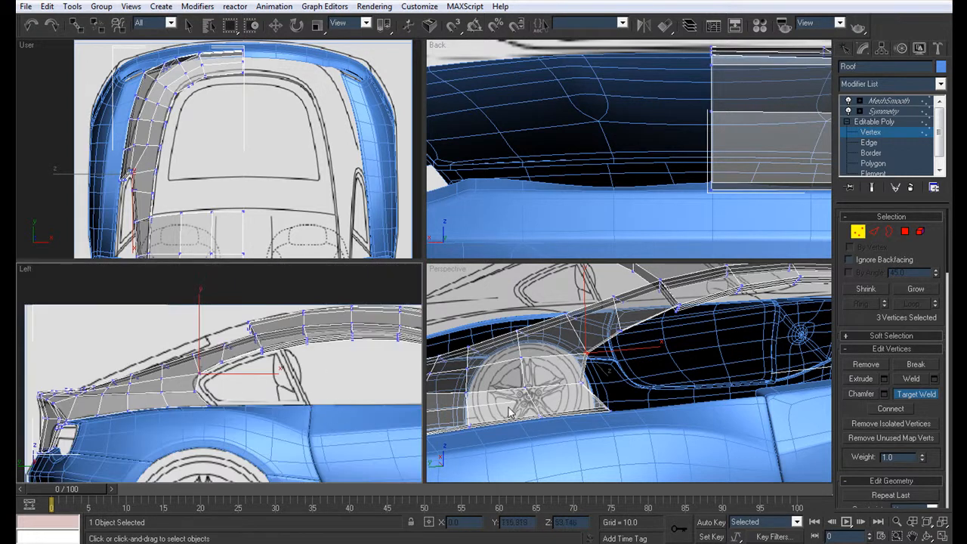
# Examine the smoothed Roof around the quarter window's rear corner in an enlarged Perspective view without wireframe.
pyautogui.keyDown('alt'); pyautogui.moveTo(680, 350); pyautogui.dragTo(648, 348, button='middle'); pyautogui.keyUp('alt')
pyautogui.hotkey('alt', 'w')
pyautogui.click(889, 101)
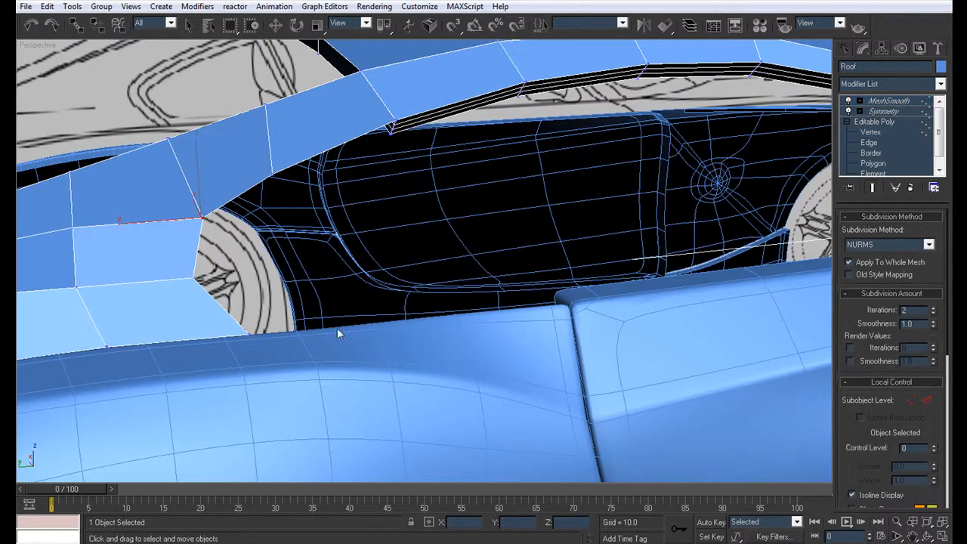
pyautogui.scroll(-5, 339, 322)
pyautogui.press('F4')
pyautogui.click(372, 440)
pyautogui.keyDown('alt'); pyautogui.moveTo(319, 380); pyautogui.dragTo(360, 423, button='middle'); pyautogui.keyUp('alt')
pyautogui.scroll(5, 404, 382)
pyautogui.click(413, 426)
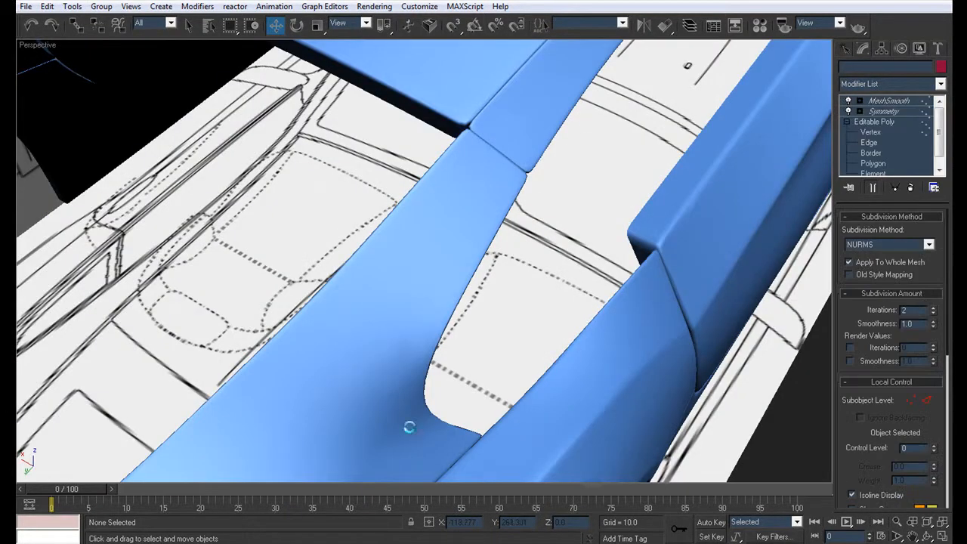
# Make the Roof see-through and shift the vertices at the quarter window's rear corner slightly outward in the top view.
pyautogui.click(869, 133)
pyautogui.hotkey('alt', 'w')
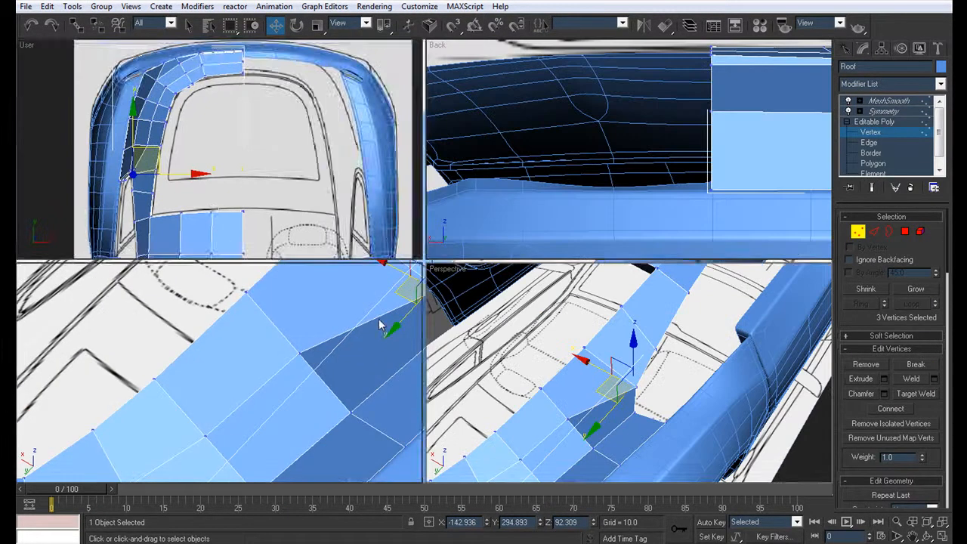
pyautogui.moveTo(290, 185); pyautogui.dragTo(266, 186, button='middle')
pyautogui.hotkey('alt', 'x')
pyautogui.click(258, 380)
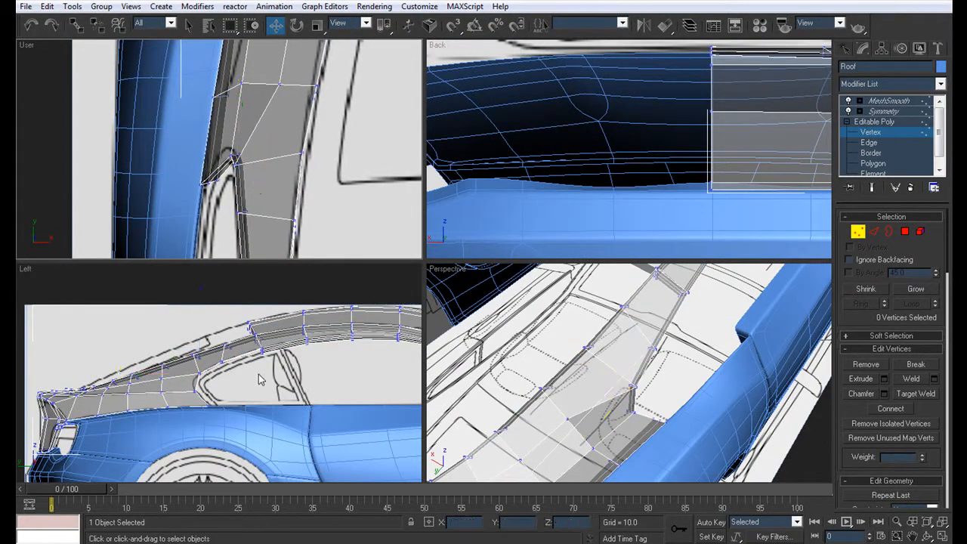
pyautogui.moveTo(208, 396); pyautogui.dragTo(187, 387)
pyautogui.moveTo(280, 152); pyautogui.dragTo(274, 157, button='middle')
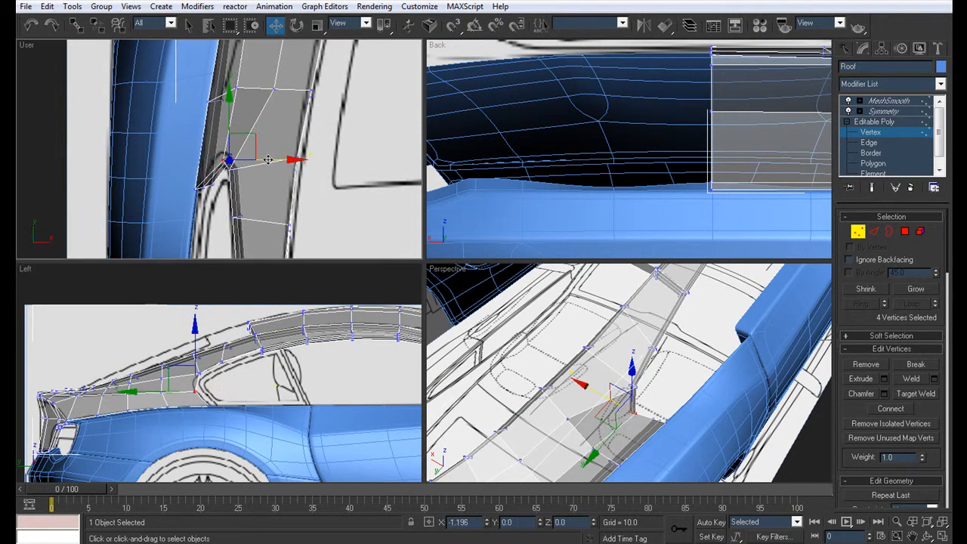
pyautogui.moveTo(260, 160); pyautogui.dragTo(255, 160)
# Shift the two rear-pillar vertices just behind the quarter window outward in the top view.
pyautogui.moveTo(251, 105); pyautogui.dragTo(226, 78)
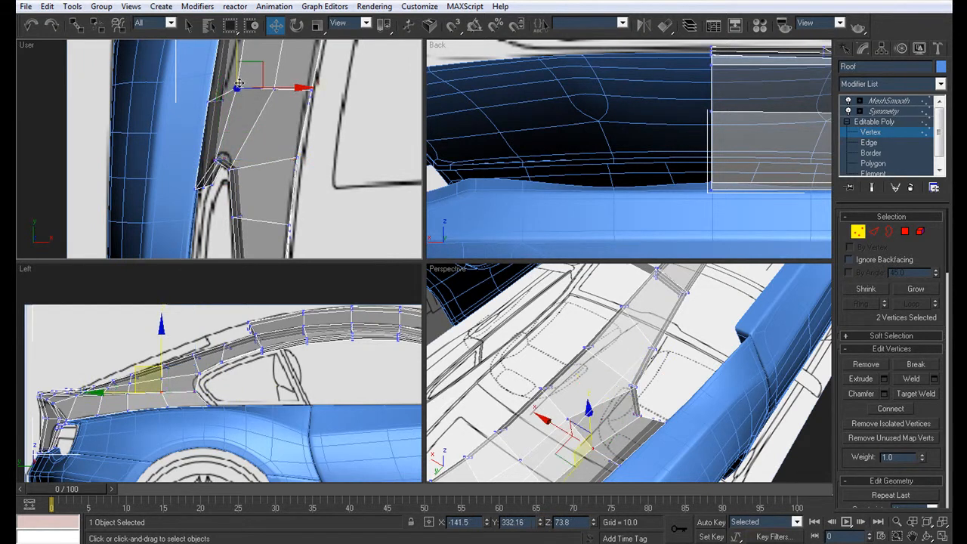
pyautogui.moveTo(270, 82); pyautogui.dragTo(270, 155, button='middle')
pyautogui.moveTo(270, 159); pyautogui.dragTo(265, 159)
pyautogui.moveTo(251, 228); pyautogui.dragTo(229, 164, button='middle')
# Examine the smoothed, opaque Roof and rear pillar on the whole car body from several angles.
pyautogui.moveTo(600, 405); pyautogui.dragTo(538, 376, button='middle')
pyautogui.hotkey('alt', 'w')
pyautogui.hotkey('alt', 'x')
pyautogui.click(892, 103)
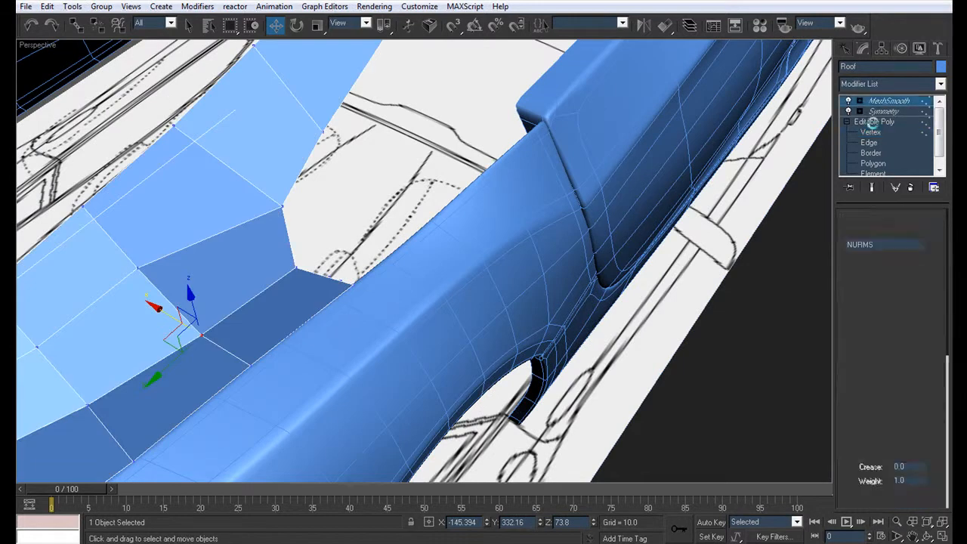
pyautogui.scroll(-5, 418, 307)
pyautogui.click(581, 404)
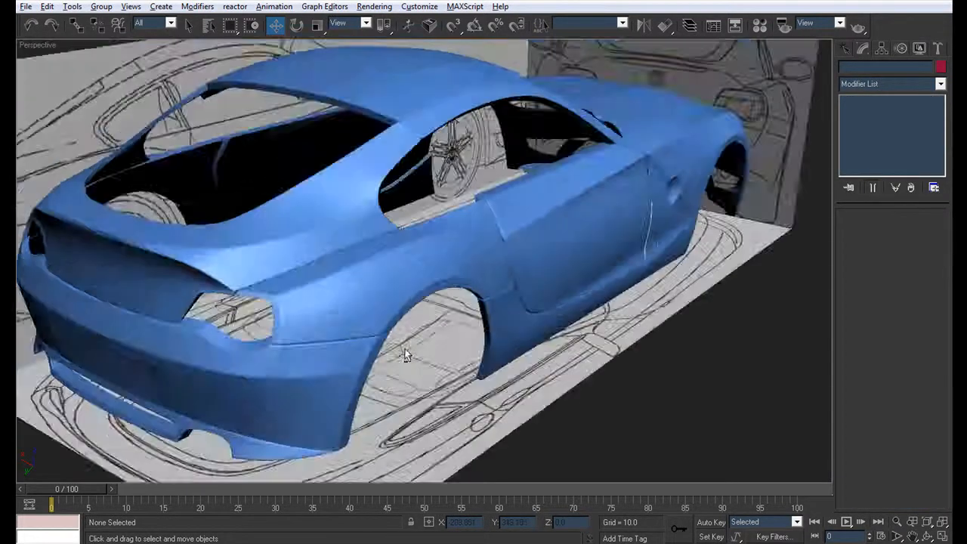
pyautogui.keyDown('alt'); pyautogui.moveTo(404, 356); pyautogui.dragTo(443, 356, button='middle'); pyautogui.keyUp('alt')
pyautogui.scroll(8, 454, 356)
pyautogui.scroll(-7, 434, 385)
pyautogui.scroll(6, 378, 265)
pyautogui.click(378, 265)
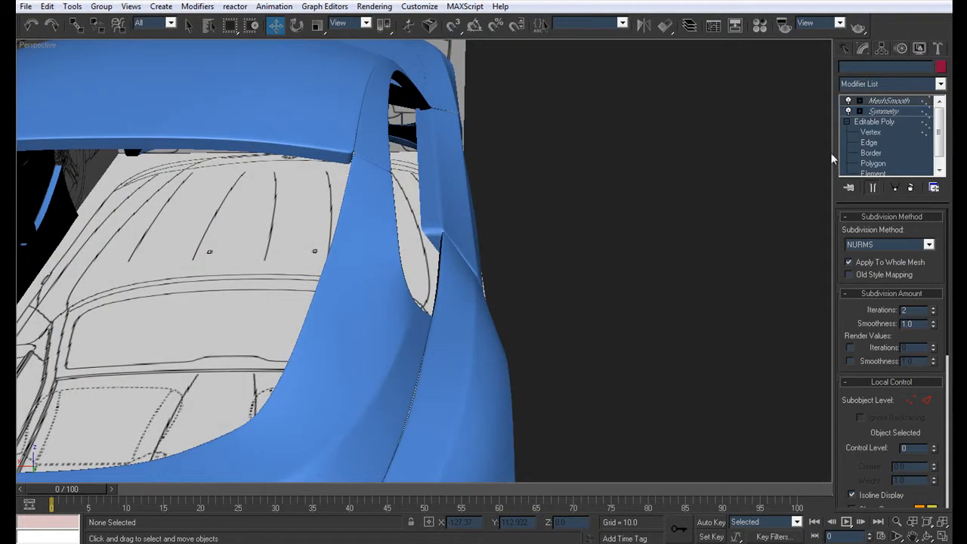
# Adjust the three Roof vertices on the rear pillar's edge along the quarter window opening.
pyautogui.click(875, 132)
pyautogui.moveTo(392, 253); pyautogui.dragTo(412, 279)
pyautogui.keyDown('alt'); pyautogui.moveTo(416, 253); pyautogui.dragTo(408, 229, button='middle'); pyautogui.keyUp('alt')
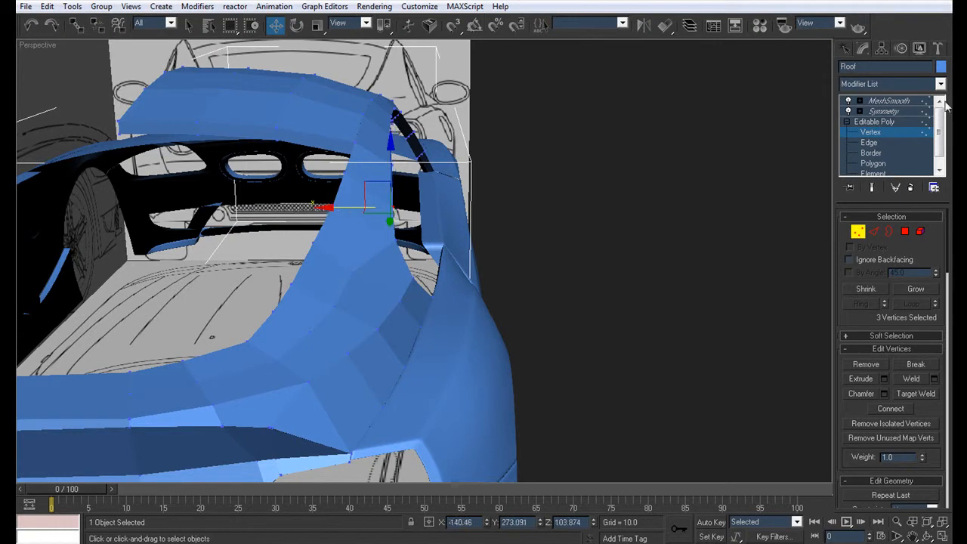
# Examine the smoothed rear pillar from above with its edges displayed.
pyautogui.click(880, 105)
pyautogui.click(560, 355)
pyautogui.moveTo(490, 355)
pyautogui.keyDown('alt'); pyautogui.mouseDown(button='middle')
pyautogui.moveTo(497, 331)
pyautogui.moveTo(371, 449)
pyautogui.moveTo(475, 333)
pyautogui.moveTo(440, 361)
pyautogui.moveTo(375, 346)
pyautogui.moveTo(503, 337)
pyautogui.moveTo(503, 363)
pyautogui.mouseUp(button='middle'); pyautogui.keyUp('alt')
pyautogui.scroll(-5, 475, 333)
pyautogui.scroll(8, 503, 362)
pyautogui.click(344, 336)
pyautogui.press('F4')
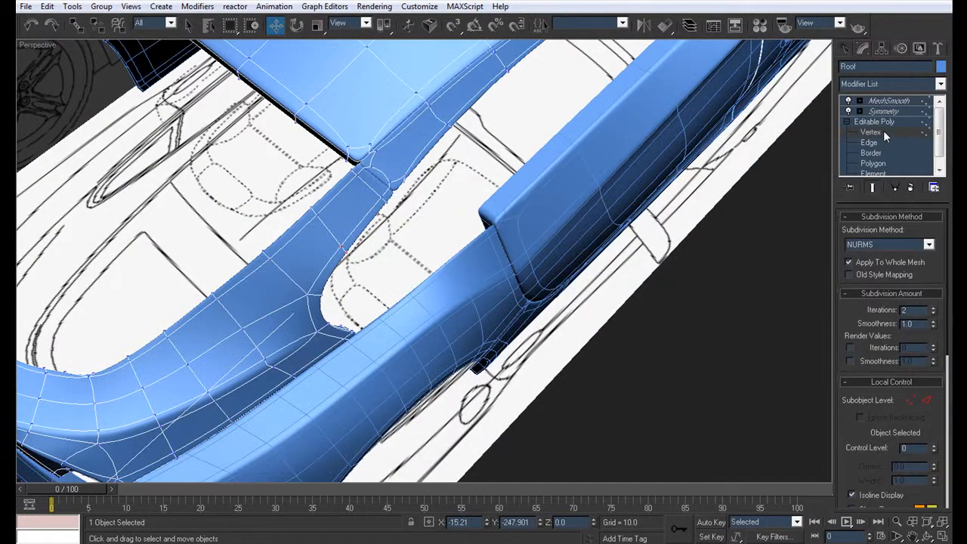
# Move the single mid-pillar vertex behind the quarter window outward along X in the top view.
pyautogui.click(876, 132)
pyautogui.keyDown('alt'); pyautogui.moveTo(237, 375); pyautogui.dragTo(215, 349, button='middle'); pyautogui.keyUp('alt')
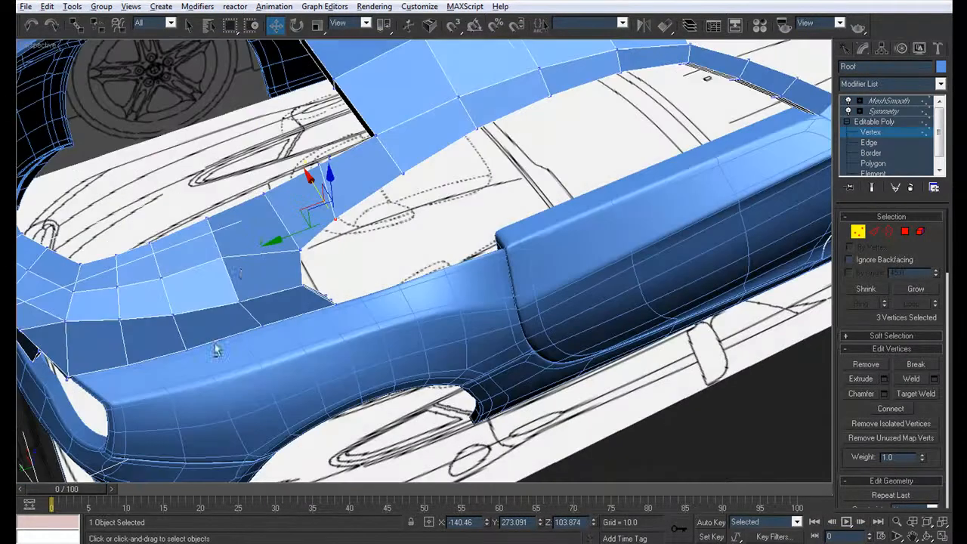
pyautogui.click(212, 253)
pyautogui.hotkey('alt', 'w')
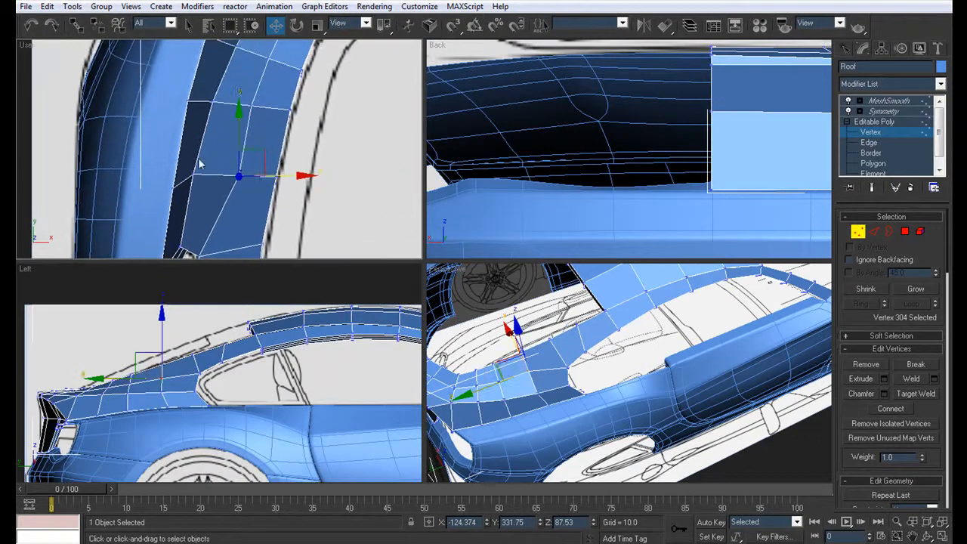
pyautogui.moveTo(262, 147); pyautogui.dragTo(249, 147)
# Examine the smoothed rear pillar and quarter window opening from the side and from above.
pyautogui.keyDown('alt'); pyautogui.moveTo(589, 338); pyautogui.dragTo(594, 339, button='middle'); pyautogui.keyUp('alt')
pyautogui.hotkey('alt', 'w')
pyautogui.keyDown('alt'); pyautogui.moveTo(333, 263); pyautogui.dragTo(666, 154, button='middle'); pyautogui.keyUp('alt')
pyautogui.click(910, 114)
pyautogui.click(476, 231)
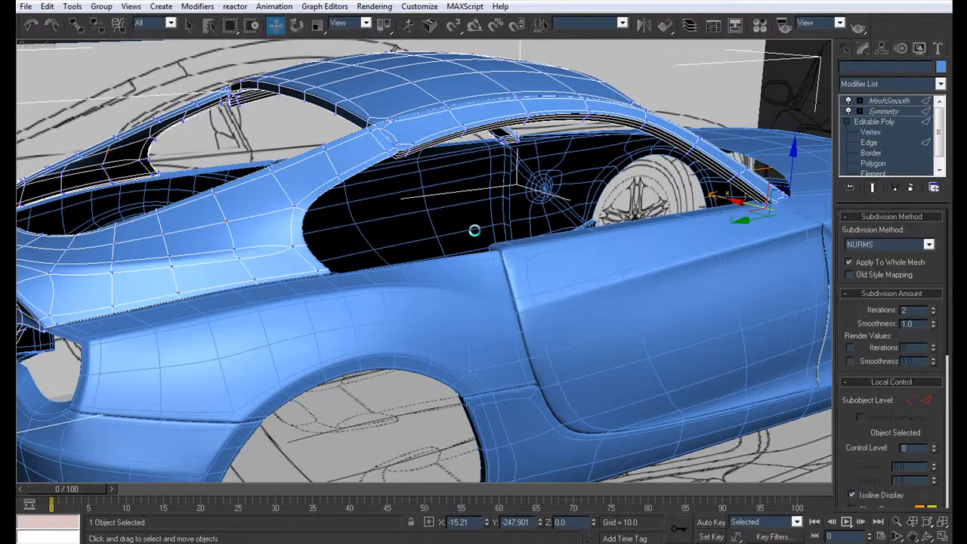
pyautogui.scroll(-5, 476, 231)
pyautogui.click(442, 384)
pyautogui.keyDown('alt'); pyautogui.moveTo(339, 346); pyautogui.dragTo(490, 294, button='middle'); pyautogui.keyUp('alt')
pyautogui.click(408, 270)
# Adjust the Roof vertices along the quarter window's upper edge and at the roof joint sideways along X.
pyautogui.click(875, 132)
pyautogui.scroll(3, 463, 247)
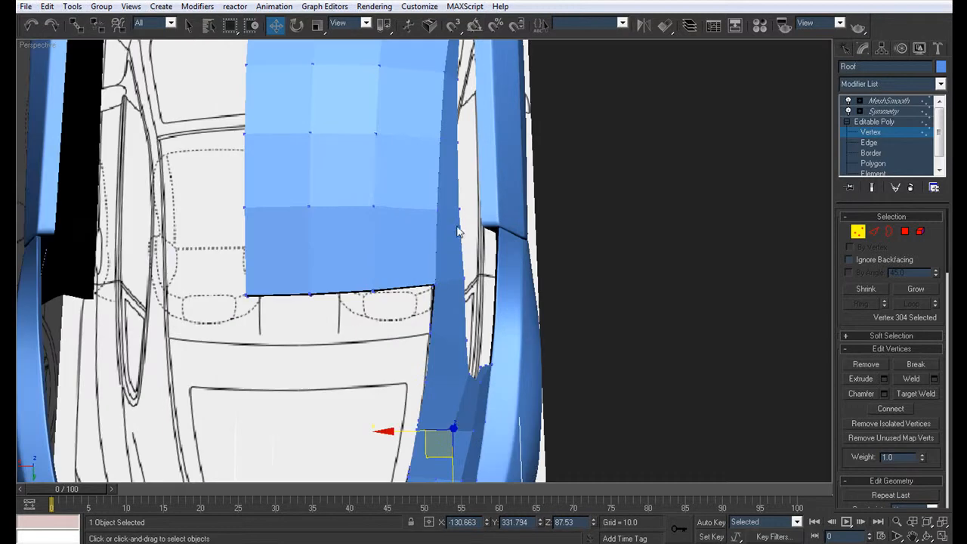
pyautogui.moveTo(452, 204); pyautogui.dragTo(425, 233)
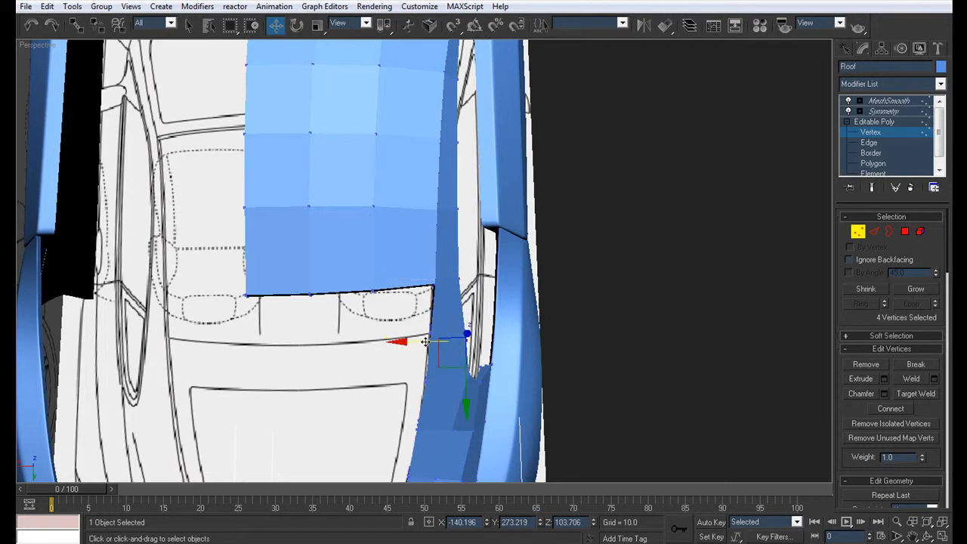
pyautogui.moveTo(474, 287); pyautogui.dragTo(444, 270)
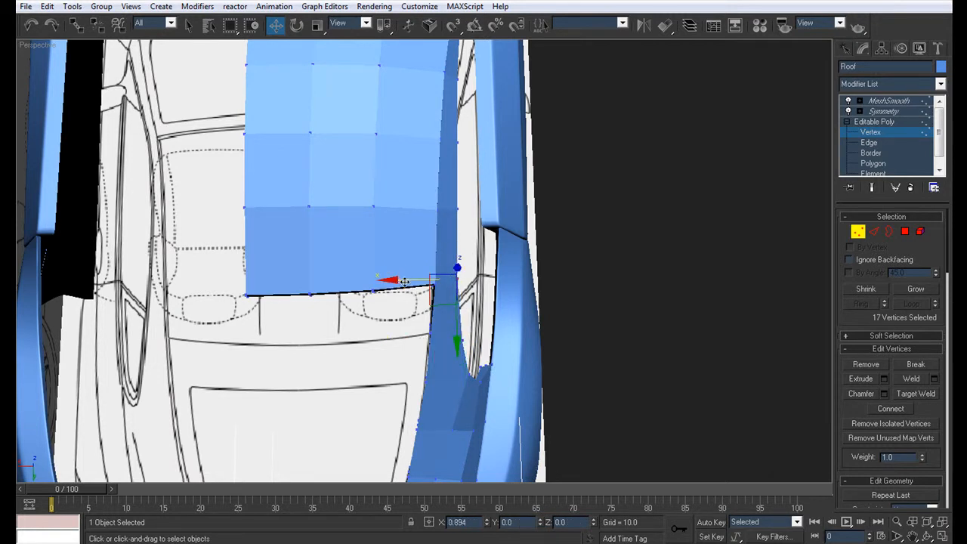
pyautogui.click(889, 102)
pyautogui.click(639, 318)
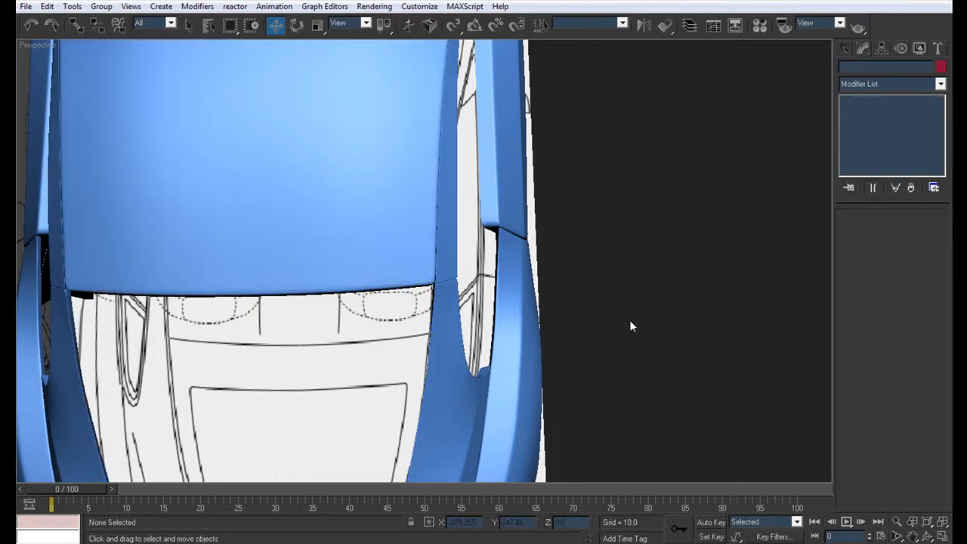
# Move the see-through Roof's vertices at the rear window's rounded corner to the blueprint curve in the top view.
pyautogui.scroll(-5, 432, 371)
pyautogui.keyDown('alt'); pyautogui.moveTo(476, 331); pyautogui.dragTo(359, 362, button='middle'); pyautogui.keyUp('alt')
pyautogui.hotkey('alt', 'w')
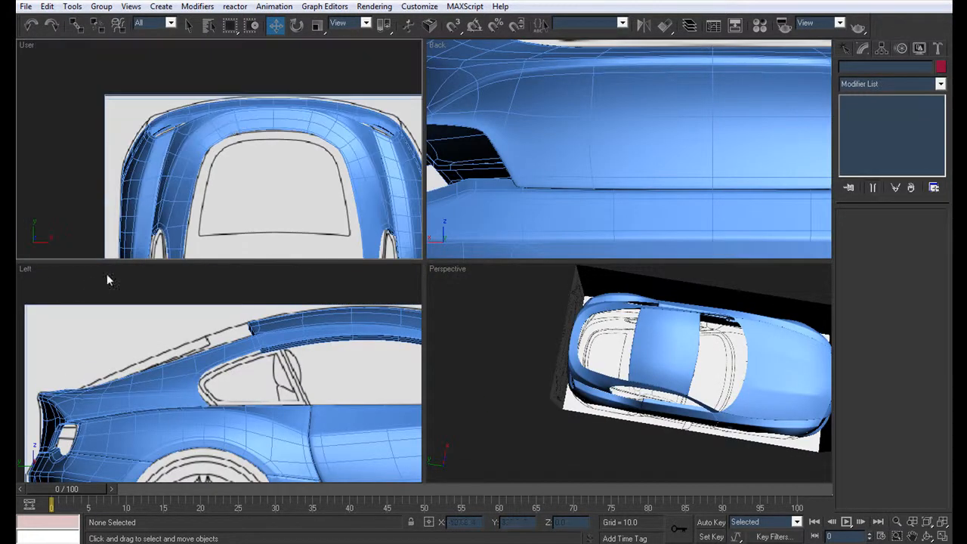
pyautogui.click(234, 128)
pyautogui.click(872, 133)
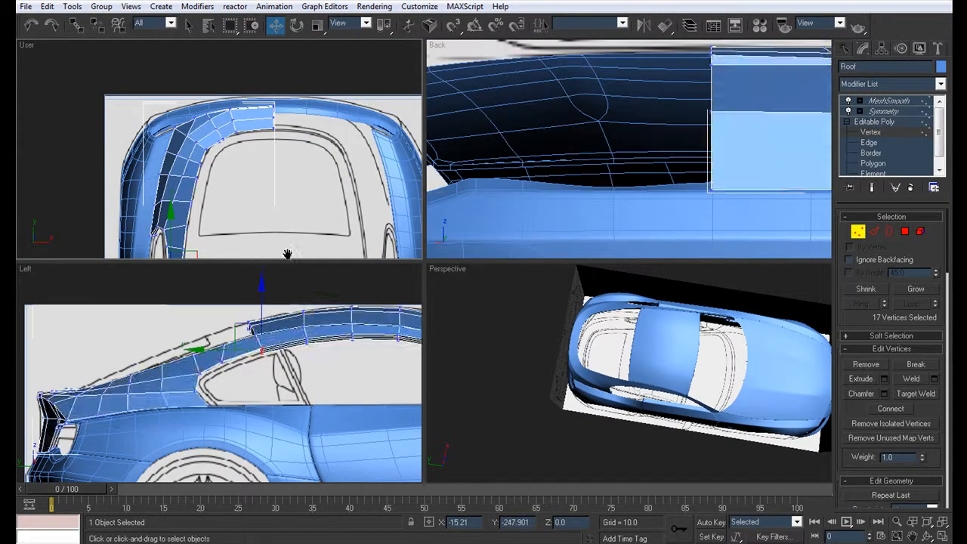
pyautogui.scroll(4, 287, 255)
pyautogui.hotkey('alt', 'x')
pyautogui.moveTo(296, 198); pyautogui.dragTo(284, 250, button='middle')
pyautogui.scroll(2, 285, 245)
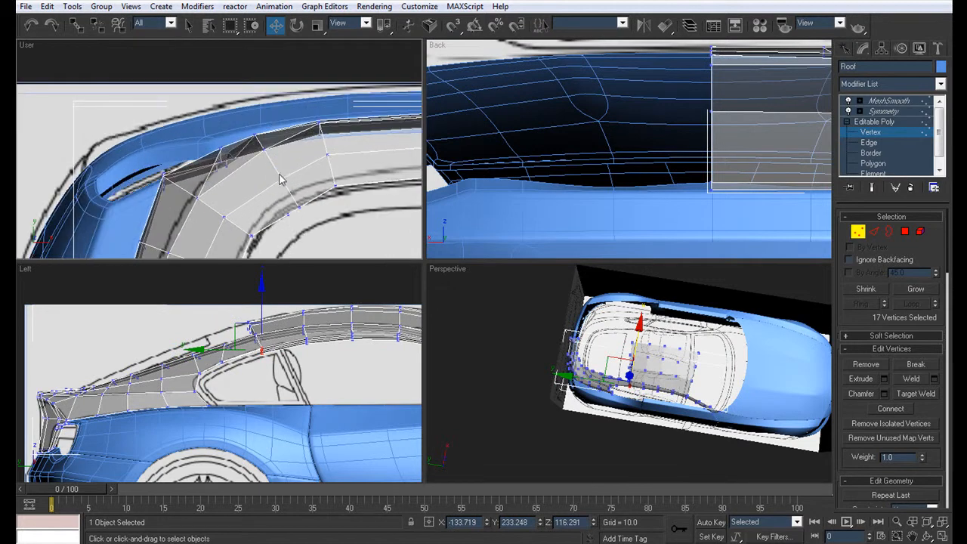
pyautogui.moveTo(288, 195); pyautogui.dragTo(307, 232)
pyautogui.moveTo(316, 190); pyautogui.dragTo(304, 178)
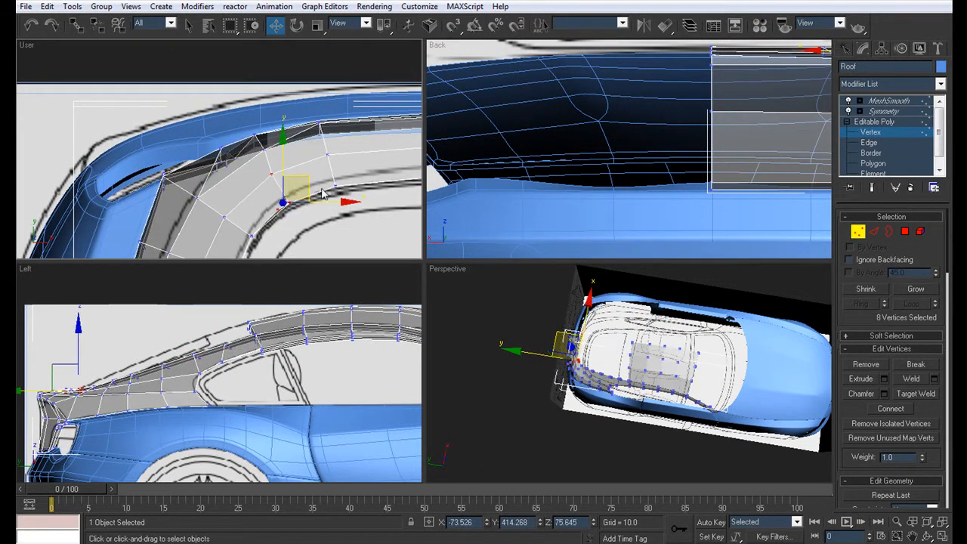
# Examine the smoothed car body against the blueprint planes from the rear, side and front.
pyautogui.moveTo(323, 202); pyautogui.dragTo(293, 207, button='middle')
pyautogui.scroll(-5, 293, 207)
pyautogui.hotkey('alt', 'w')
pyautogui.keyDown('alt'); pyautogui.moveTo(630, 318); pyautogui.dragTo(791, 161, button='middle'); pyautogui.keyUp('alt')
pyautogui.click(883, 111)
pyautogui.click(556, 404)
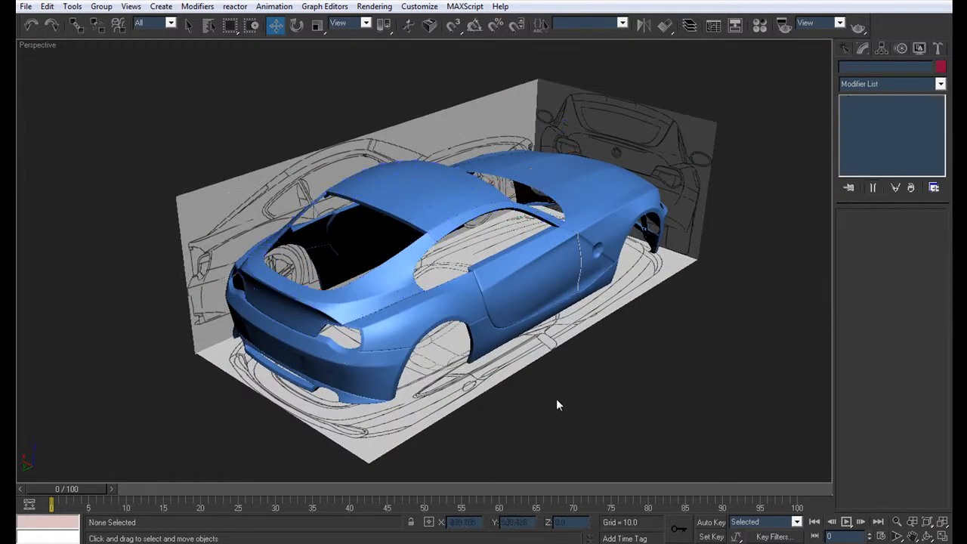
pyautogui.keyDown('alt'); pyautogui.moveTo(315, 426); pyautogui.dragTo(436, 408, button='middle'); pyautogui.keyUp('alt')
pyautogui.keyDown('alt'); pyautogui.moveTo(467, 405); pyautogui.dragTo(200, 380, button='middle'); pyautogui.keyUp('alt')
pyautogui.keyDown('alt'); pyautogui.moveTo(612, 382); pyautogui.dragTo(544, 386, button='middle'); pyautogui.keyUp('alt')
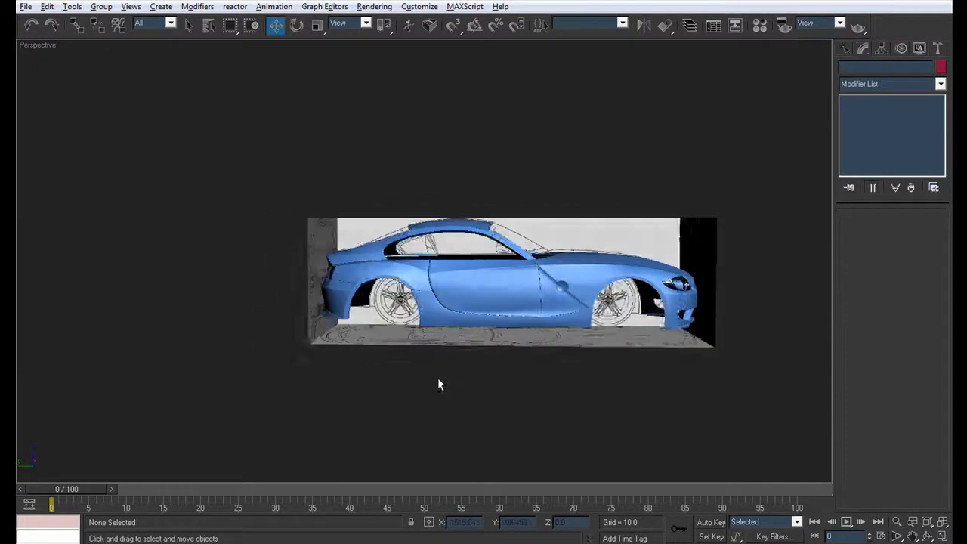
pyautogui.keyDown('alt'); pyautogui.moveTo(353, 374); pyautogui.dragTo(225, 383, button='middle'); pyautogui.keyUp('alt')
pyautogui.scroll(-5, 473, 372)
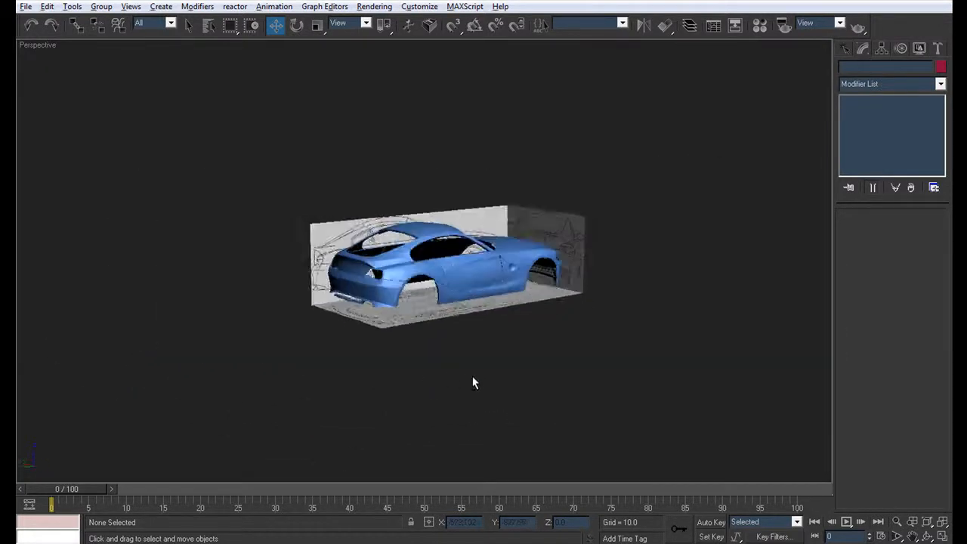
pyautogui.scroll(5, 432, 393)
pyautogui.moveTo(534, 371); pyautogui.dragTo(396, 322, button='middle')
pyautogui.scroll(-2, 358, 350)
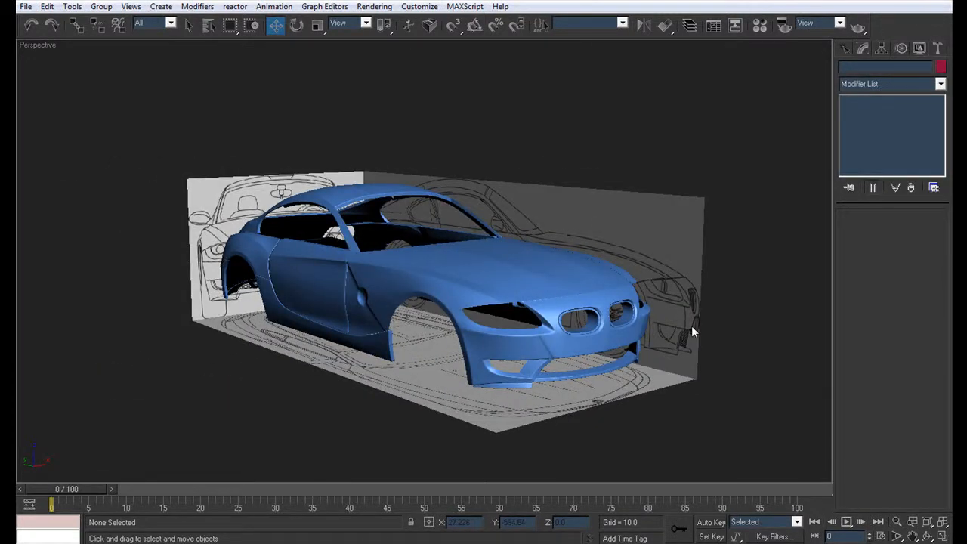